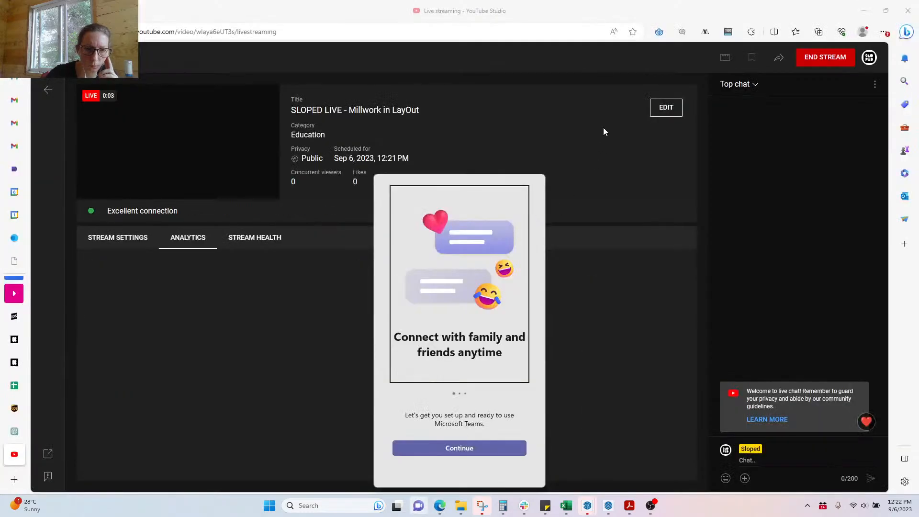
Step: Close the Teams popup, minimize Edge to the desktop, and restore the LayOut window
left_click(730, 225)
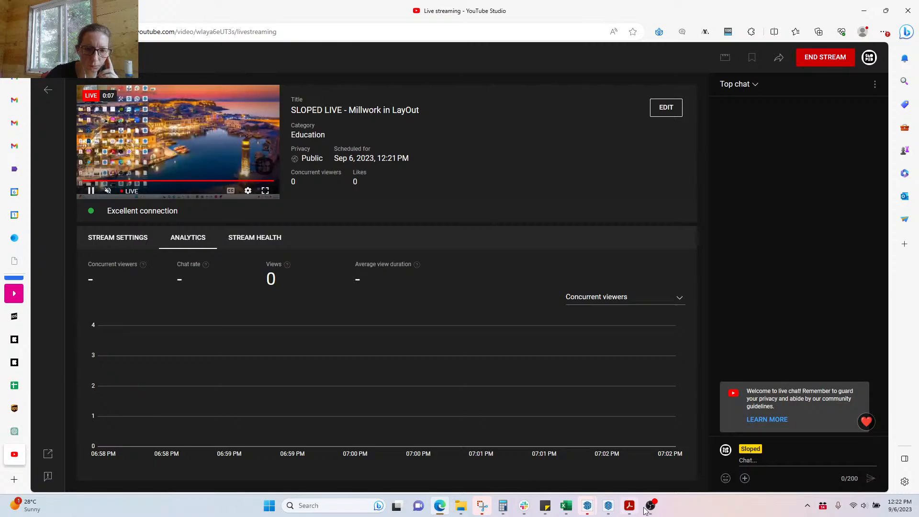
left_click(918, 516)
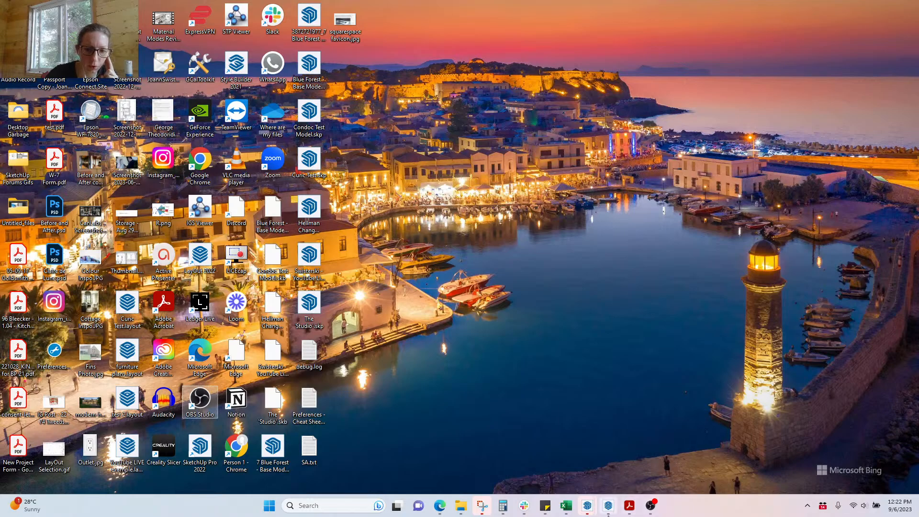
left_click(608, 507)
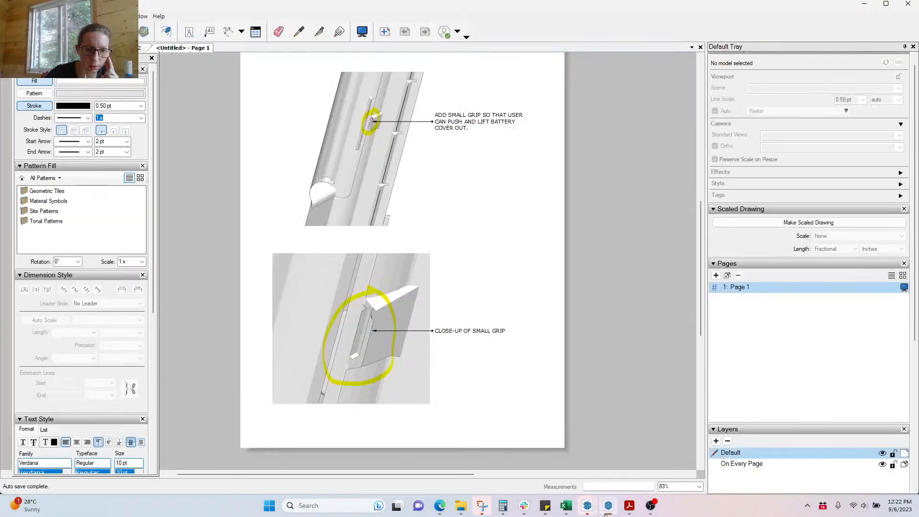
Step: Switch to the millwork set document and zoom around its Page 2 sheet
left_click(127, 48)
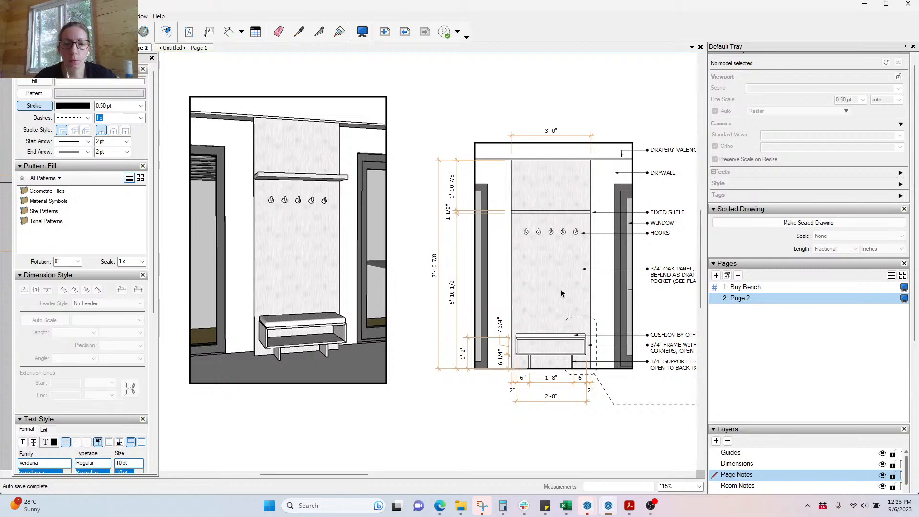
scroll(533, 318, "down", 5)
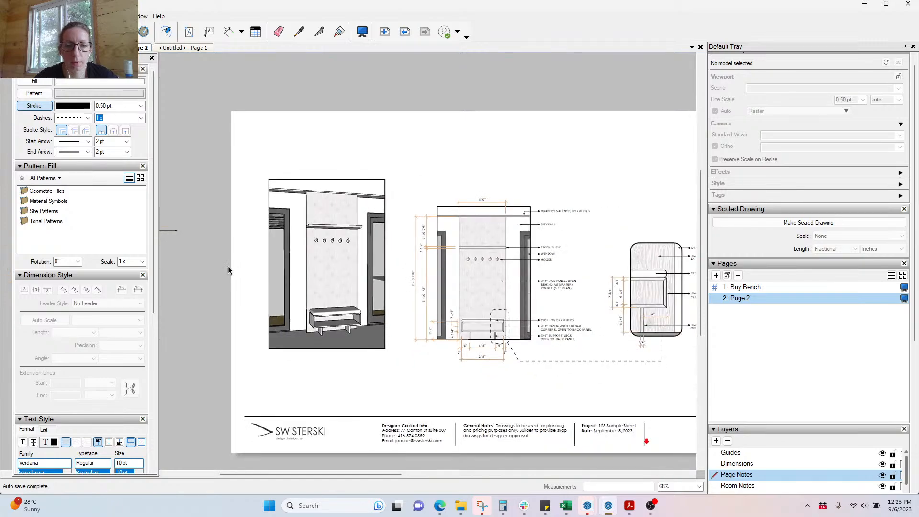
scroll(681, 324, "up", 1)
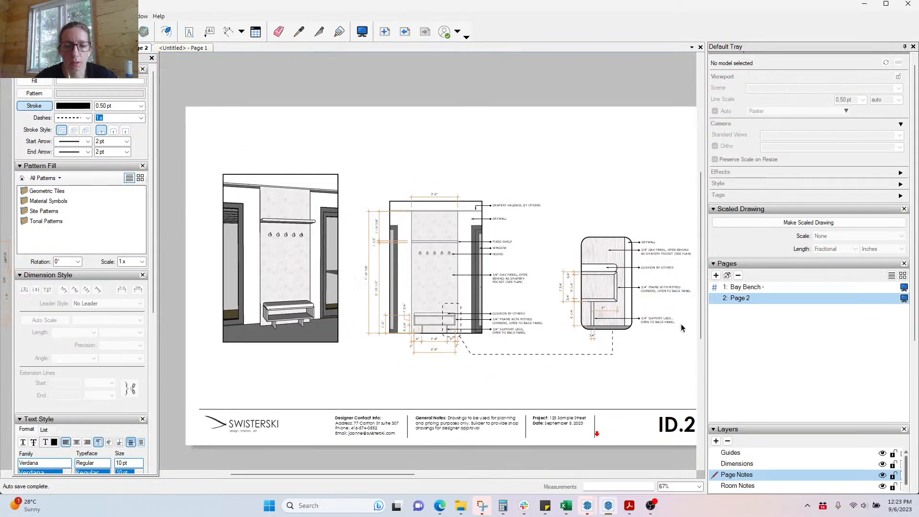
Step: Compare the Bay Bench and Page 2 sheets, ending zoomed out on sheet ID.2
left_click(747, 287)
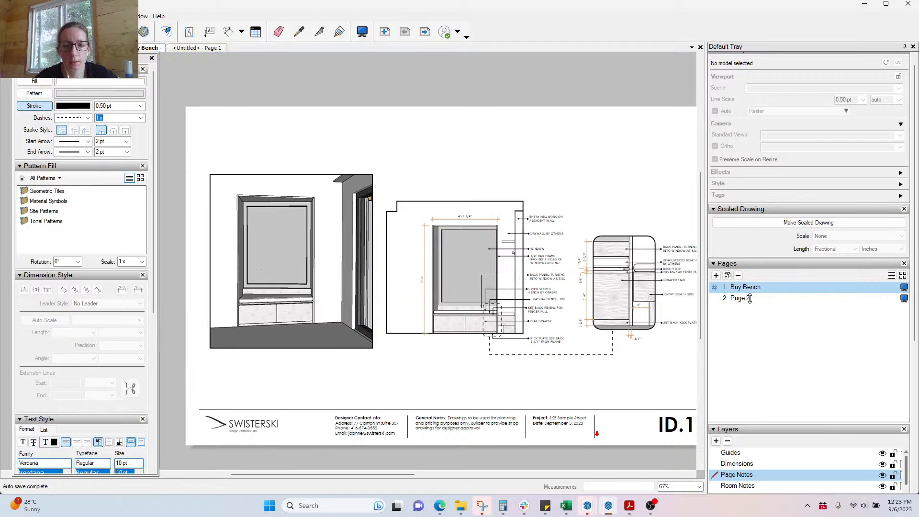
left_click(751, 299)
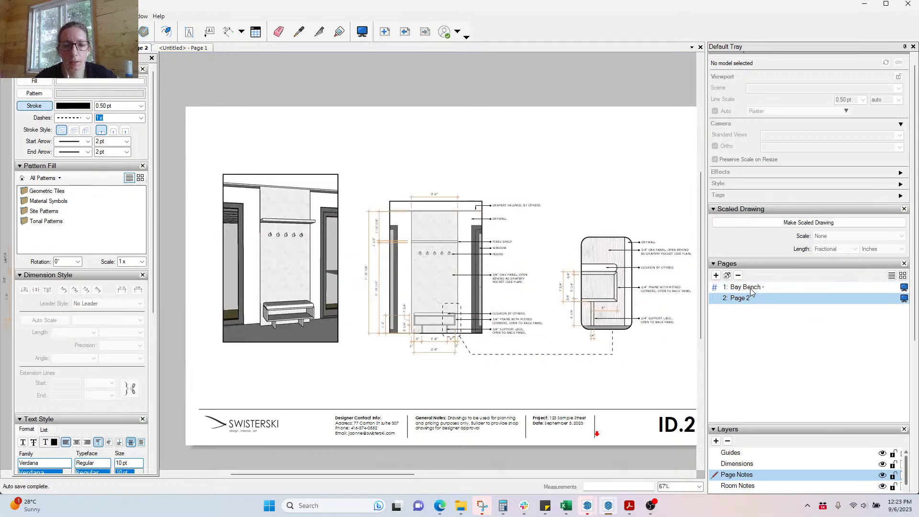
left_click(752, 292)
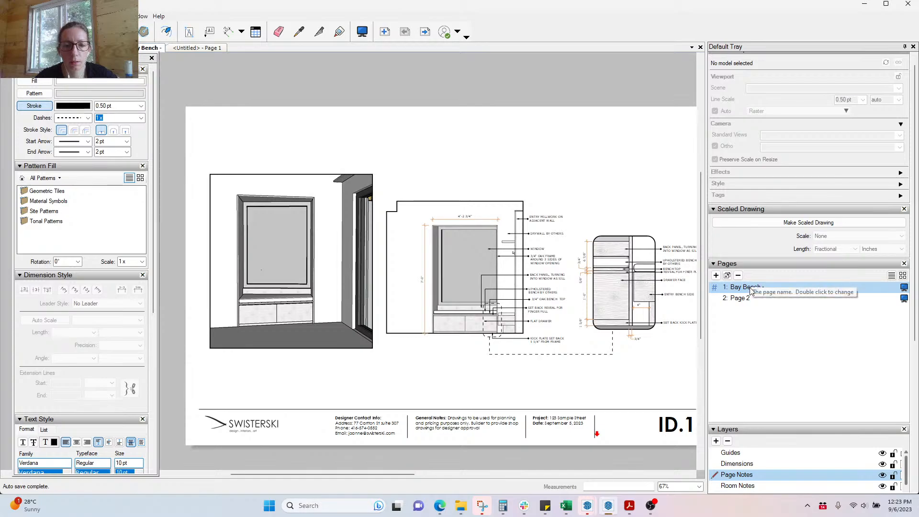
scroll(220, 303, "up", 3)
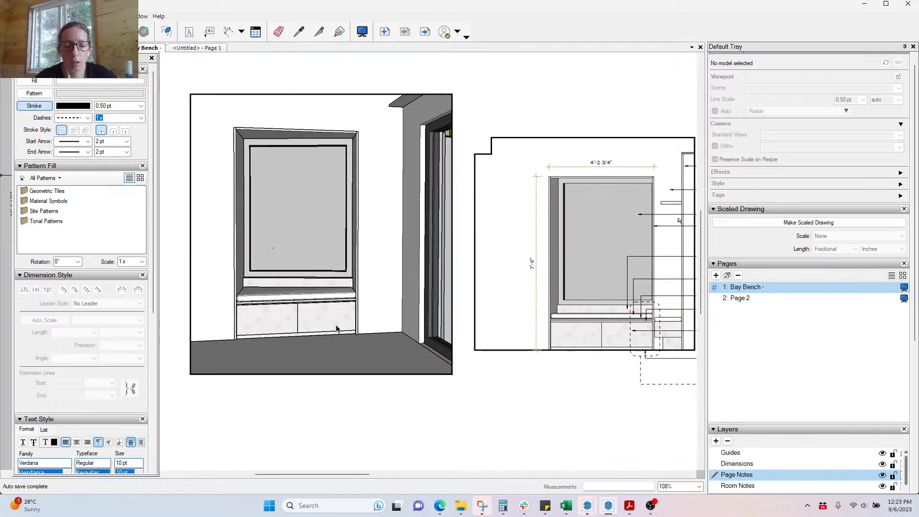
scroll(265, 324, "down", 3)
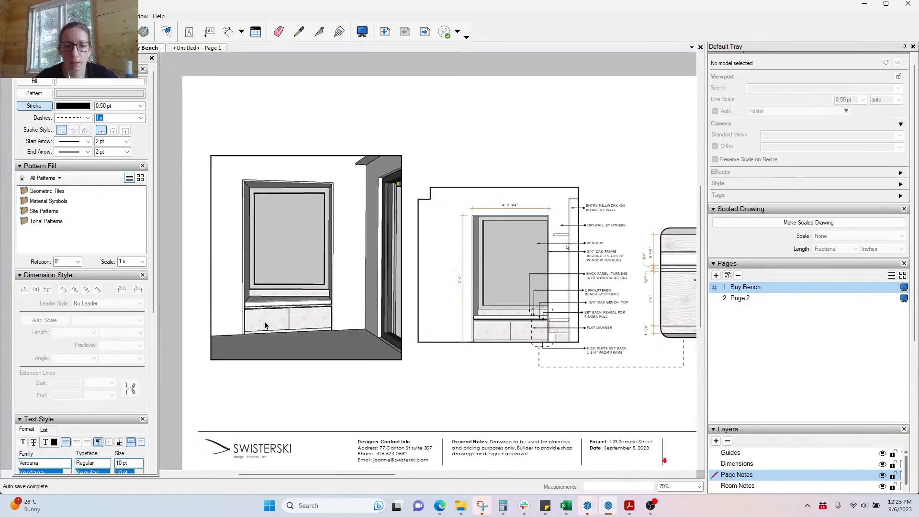
scroll(642, 346, "up", 2)
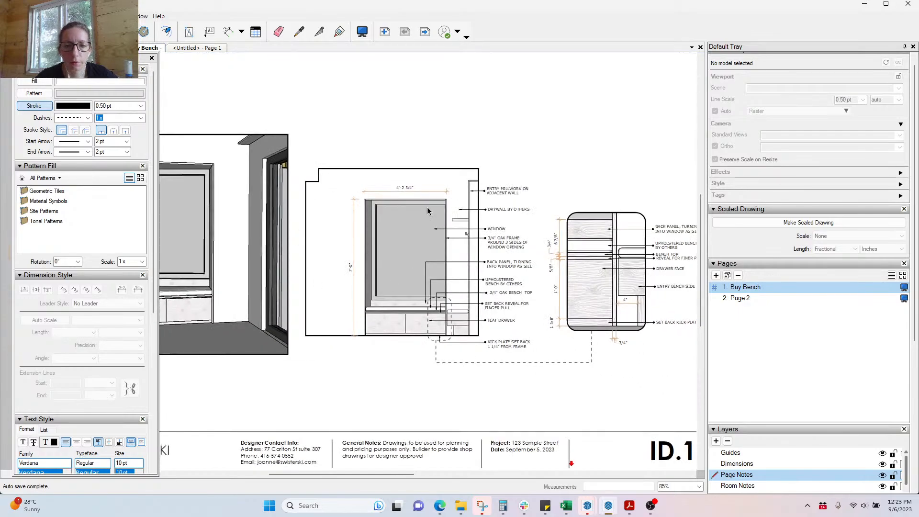
scroll(334, 226, "down", 2)
scroll(612, 316, "up", 3)
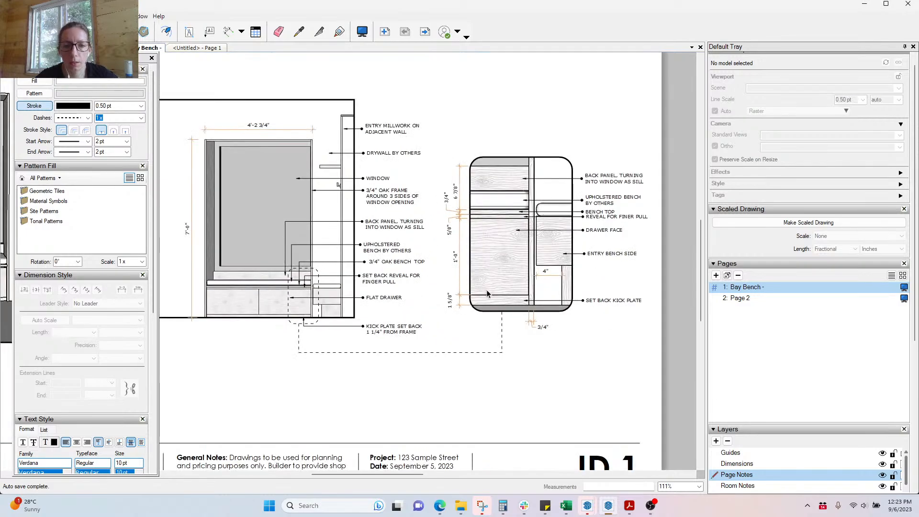
left_click(731, 299)
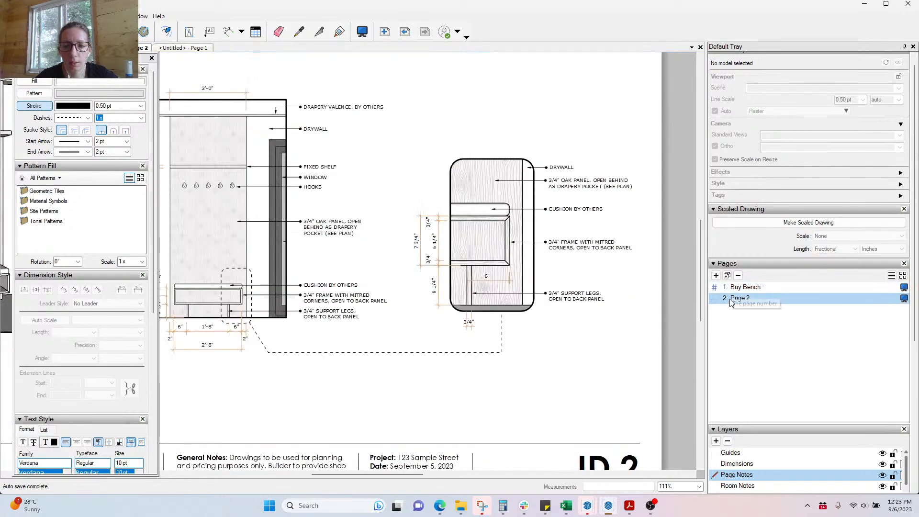
scroll(680, 297, "down", 5)
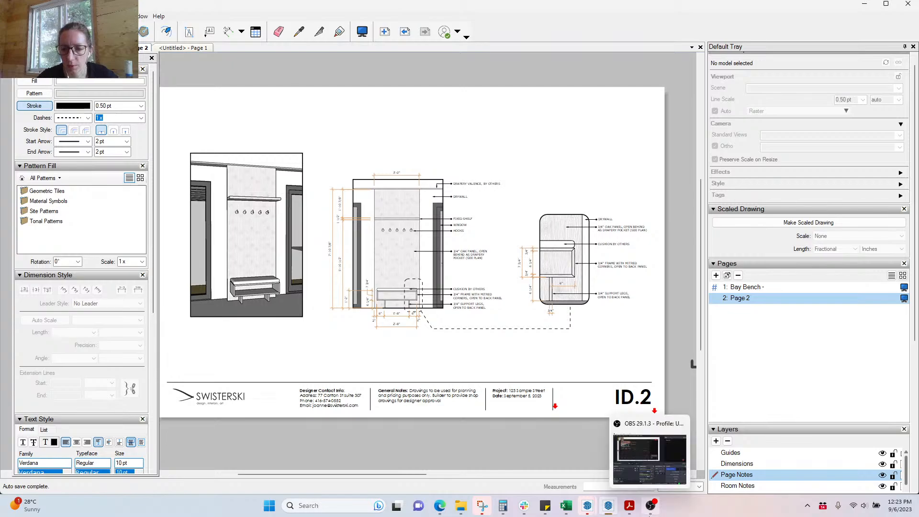
left_click(650, 507)
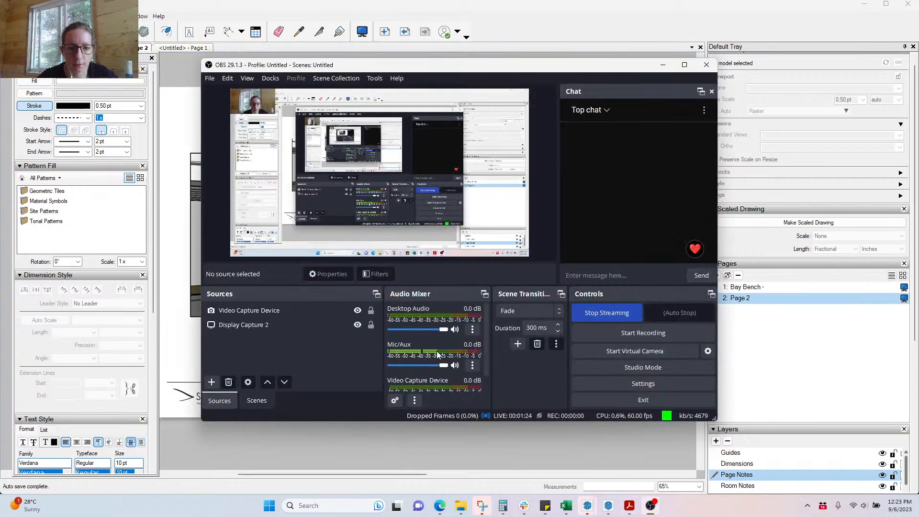
left_click(662, 64)
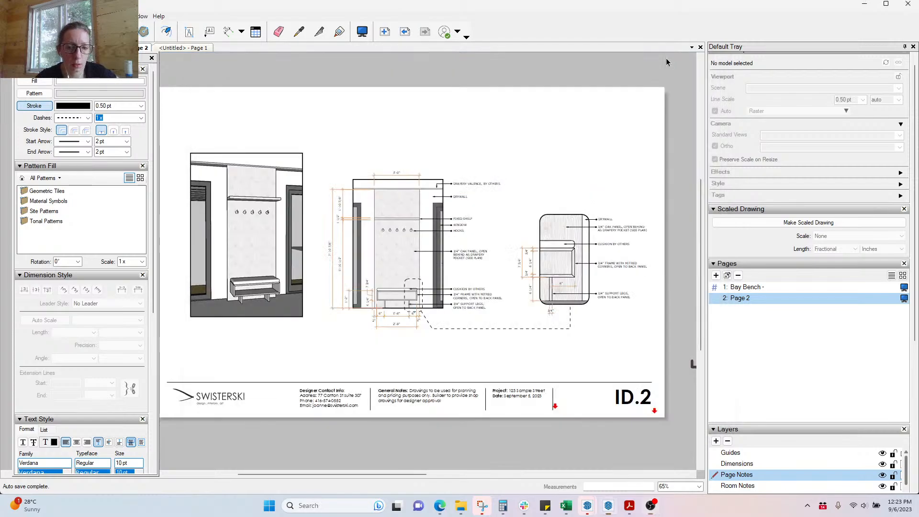
mouse_move(438, 506)
left_click(443, 471)
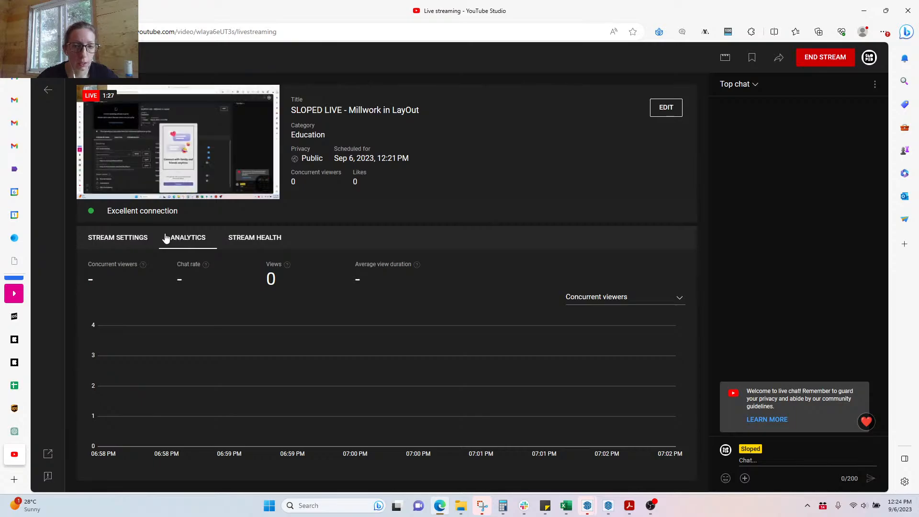
left_click(860, 18)
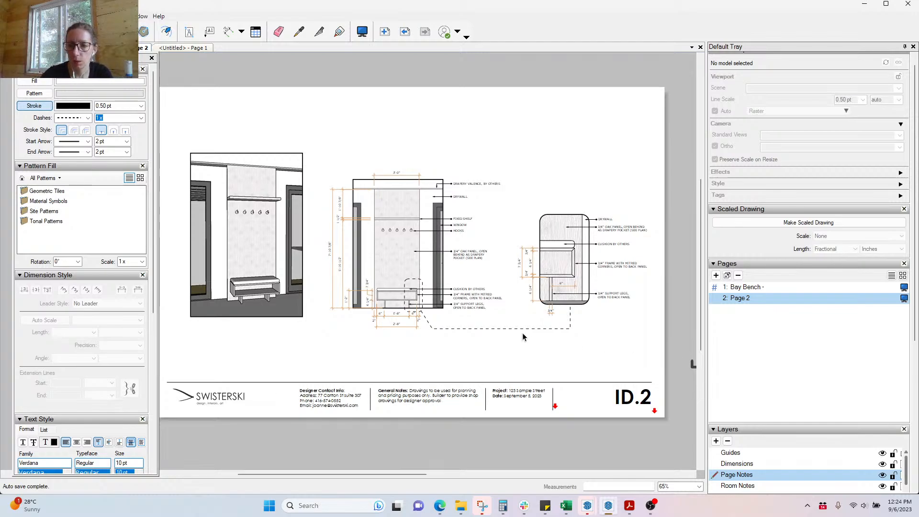
Step: Rename Page 2 to 'Entry Bench'
double_click(740, 298)
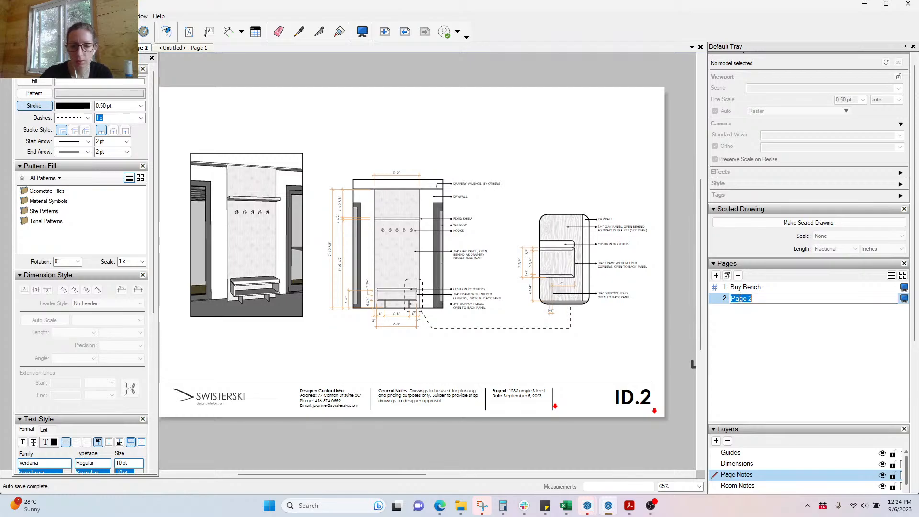
type("Entry Bench -")
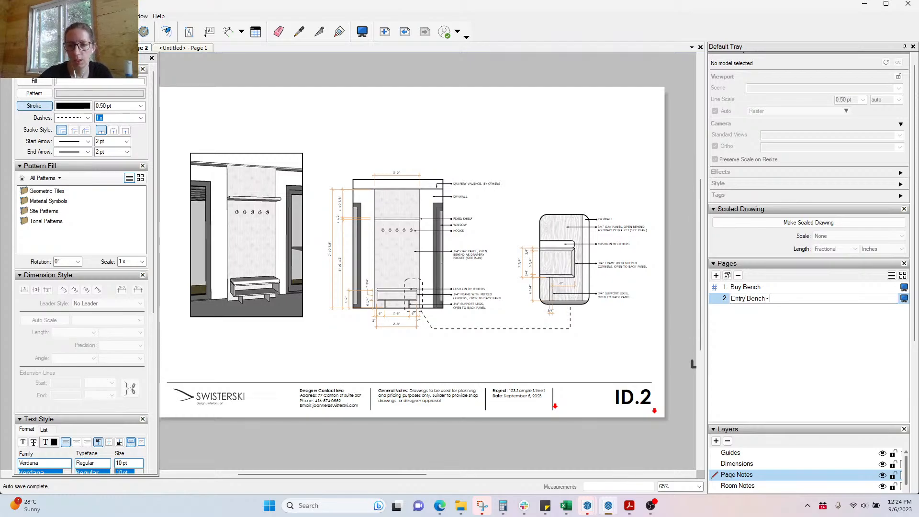
key("Return")
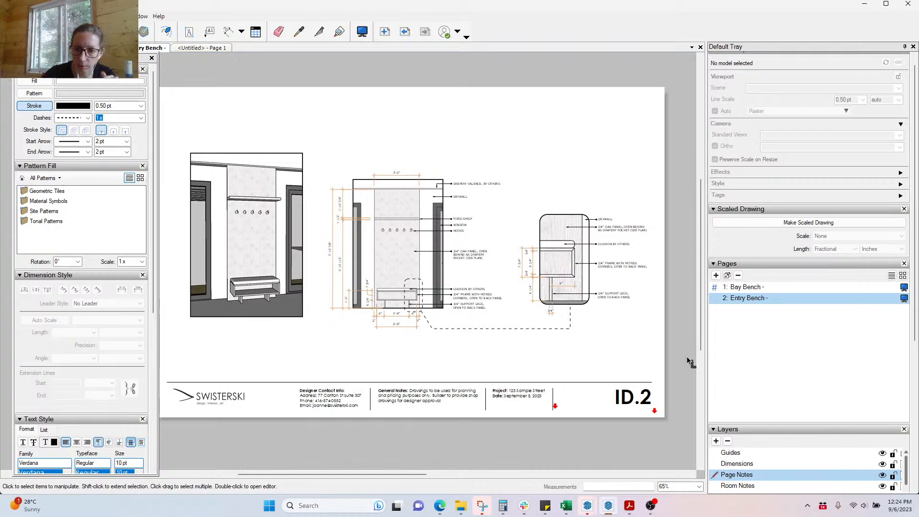
Step: Duplicate the page and name the new third page 'Kitchen'
left_click(728, 276)
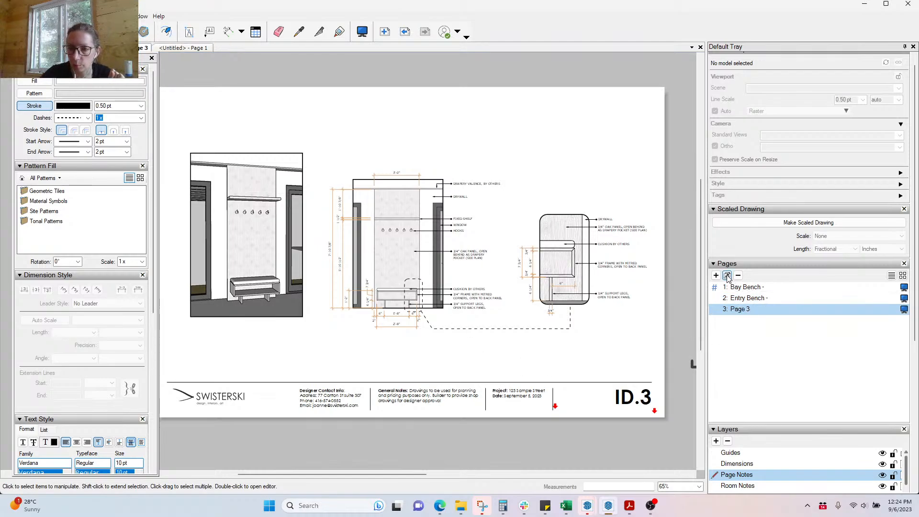
double_click(738, 311)
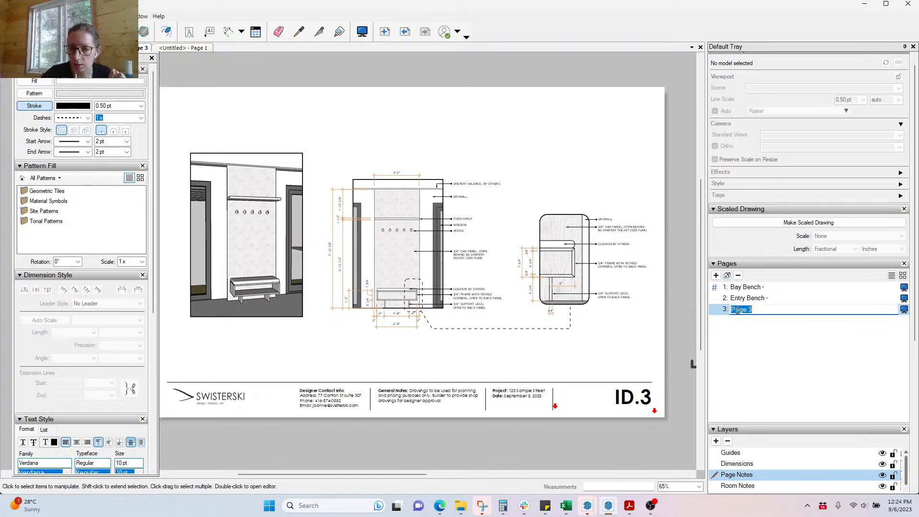
type("Ent")
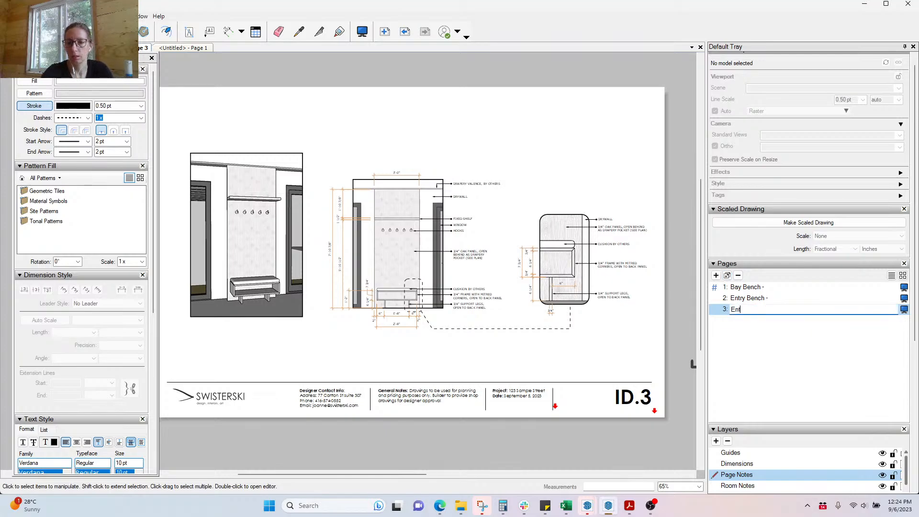
type("Kitchen -")
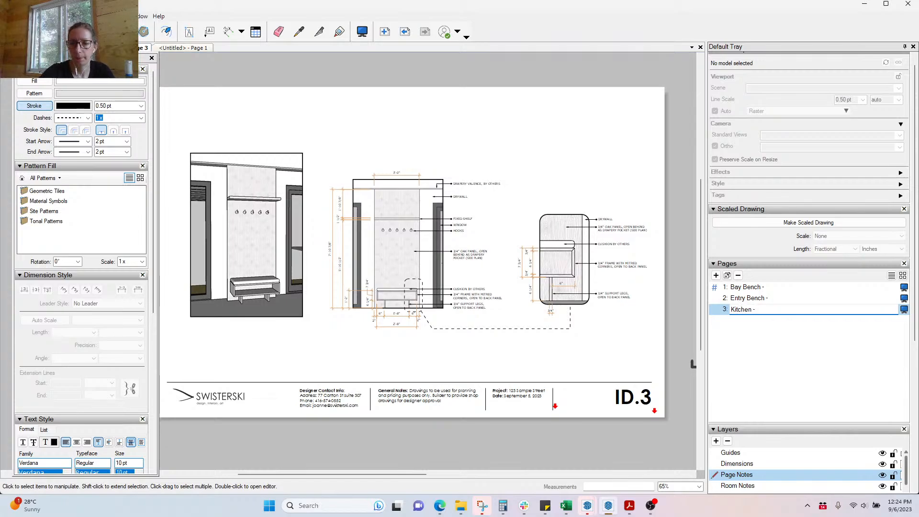
left_click(595, 347)
mouse_move(593, 509)
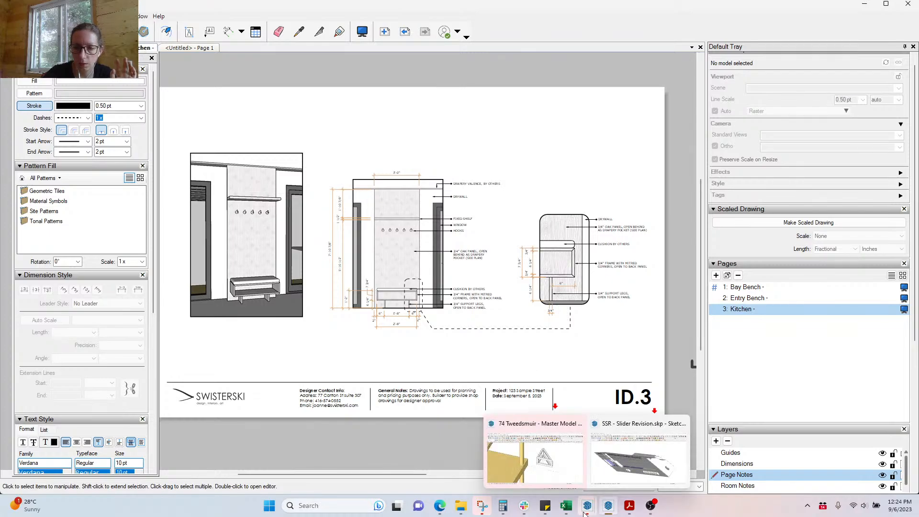
Step: In SketchUp, close the V-Ray editor and view scenes SW.Sect, SW P, NE.Elev, NE.Sect, then NE P
left_click(545, 459)
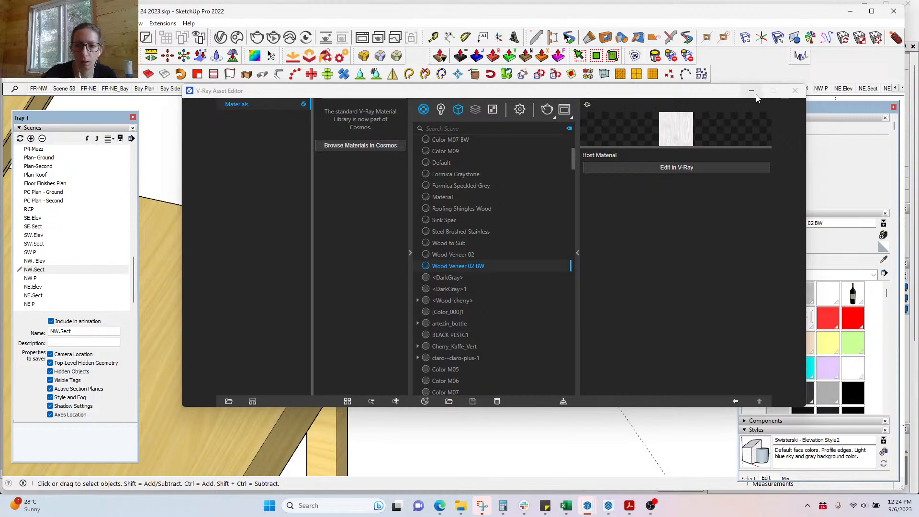
left_click(753, 92)
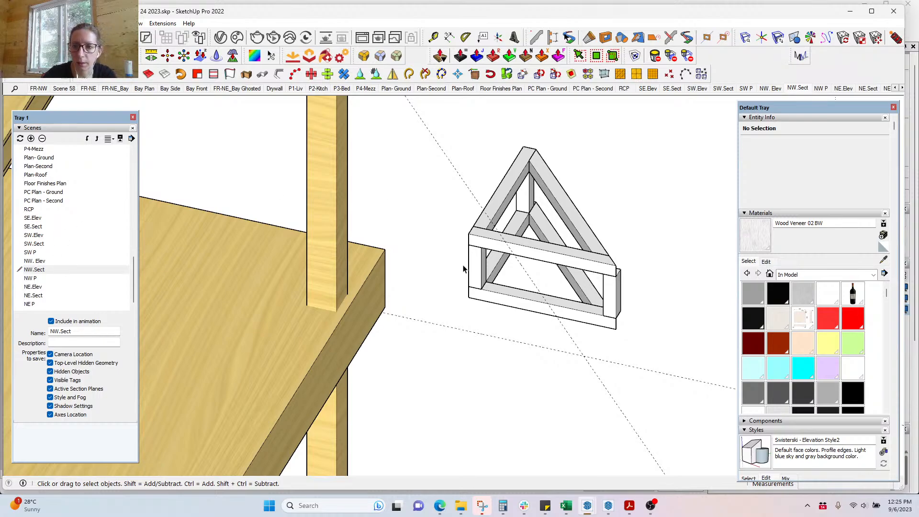
double_click(41, 245)
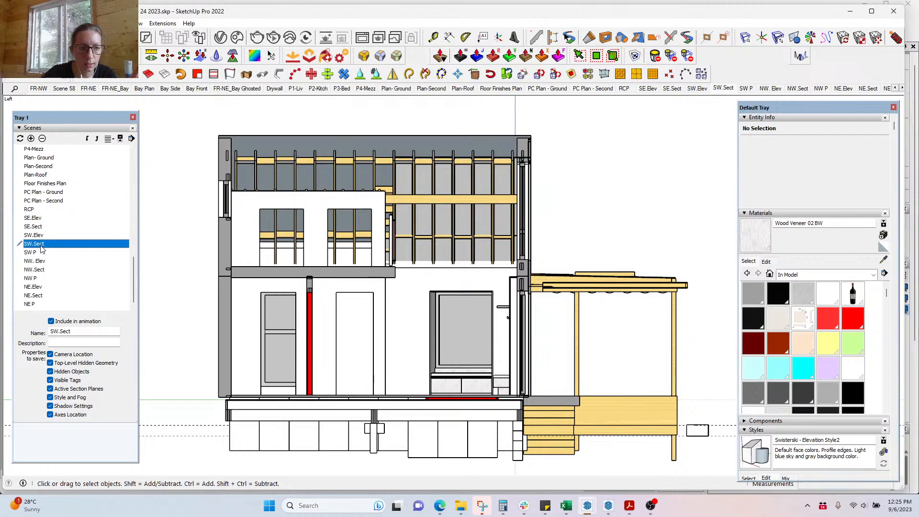
double_click(33, 254)
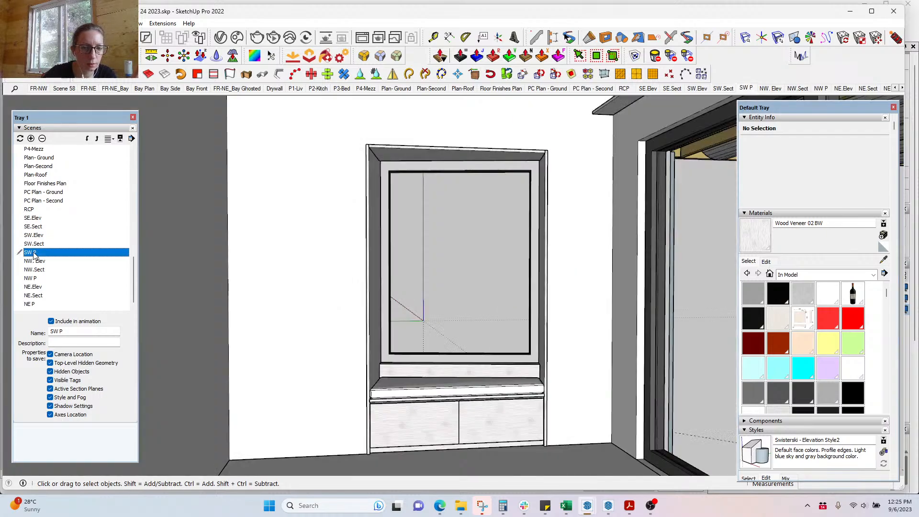
double_click(33, 287)
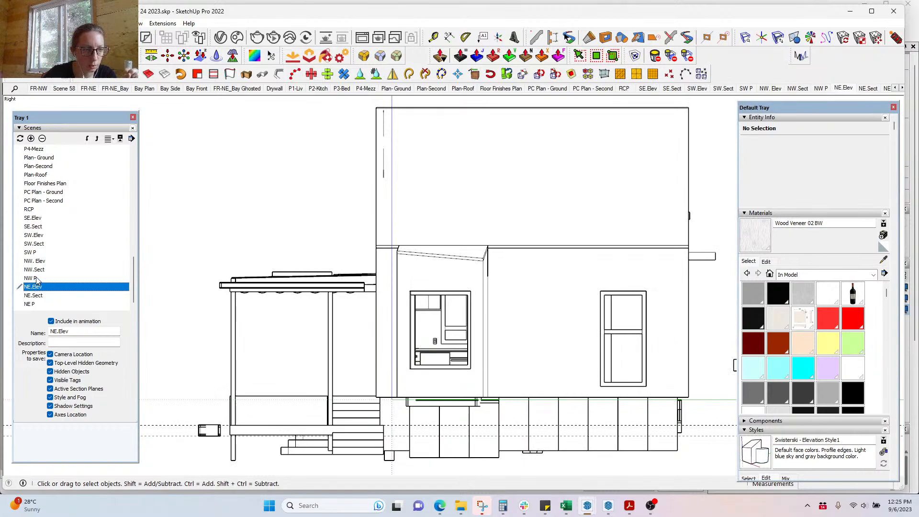
double_click(39, 297)
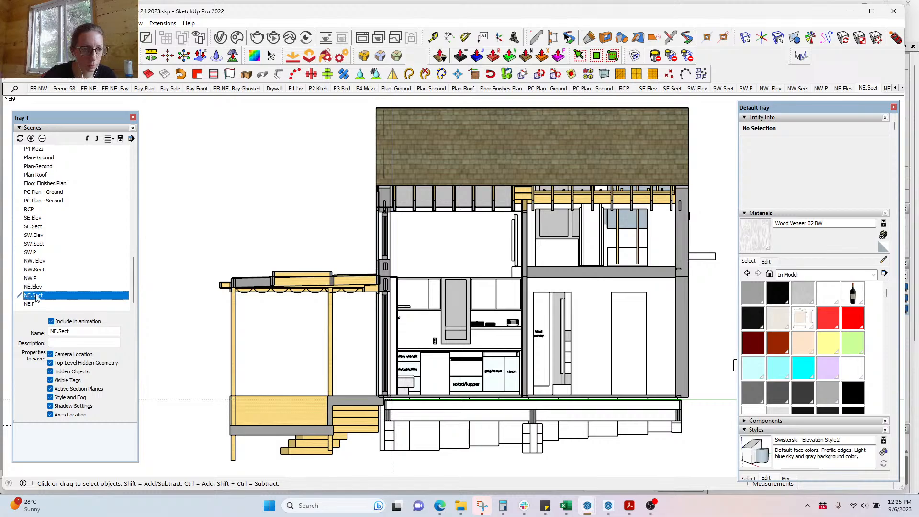
double_click(32, 306)
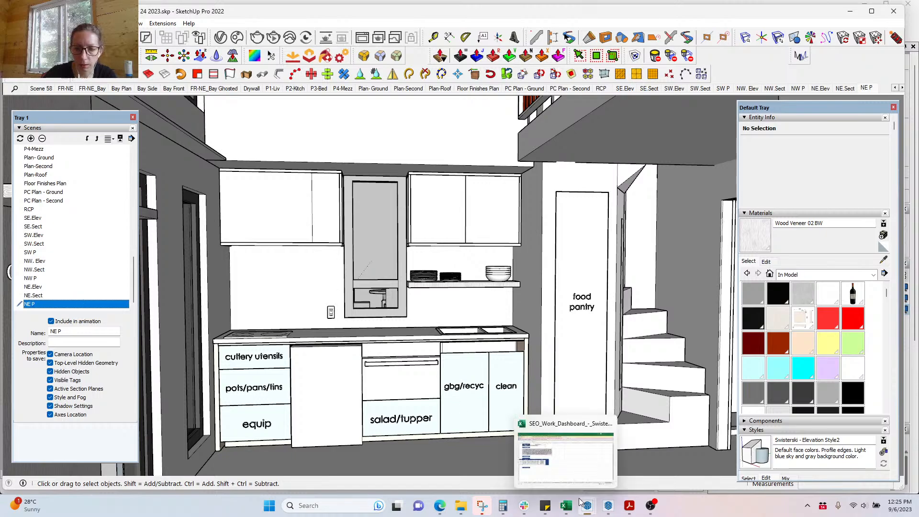
Step: Return to LayOut's Kitchen page and inspect the left perspective viewport's context options
left_click(604, 513)
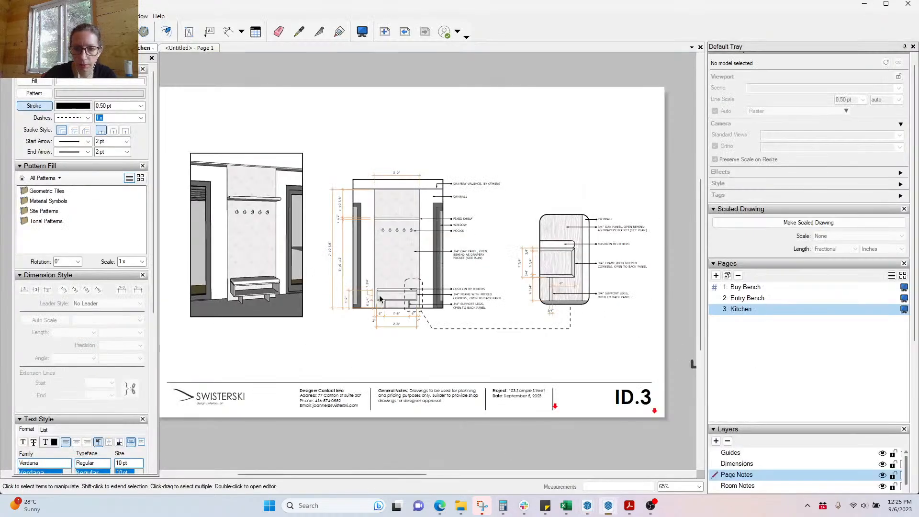
scroll(173, 175, "up", 2)
left_click(273, 283)
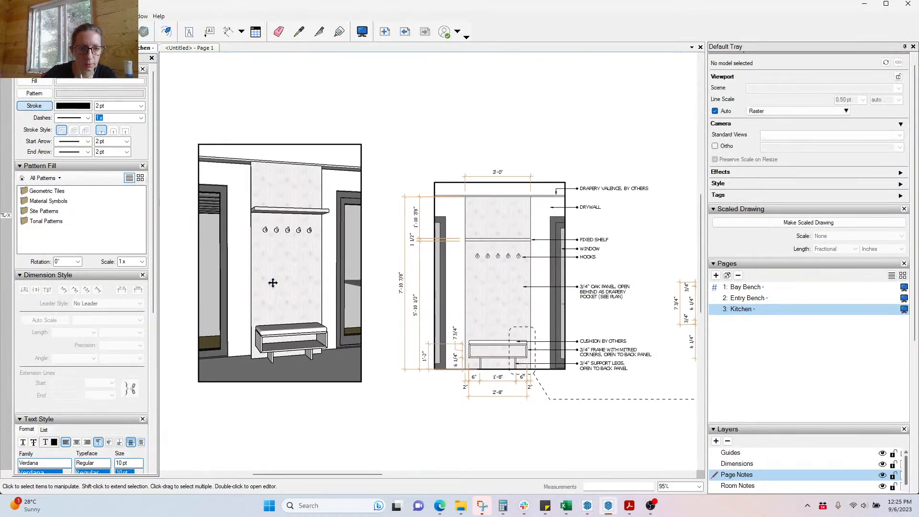
right_click(273, 283)
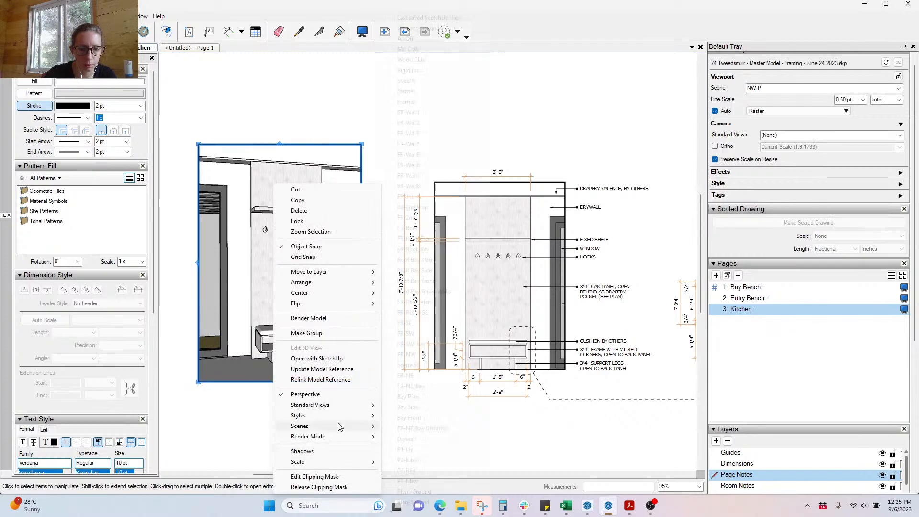
mouse_move(339, 426)
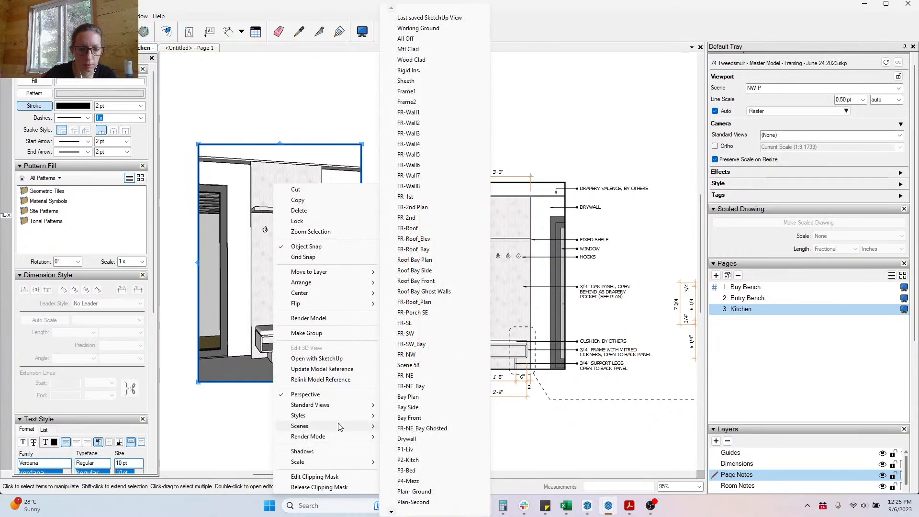
left_click(573, 442)
Step: Update the out-of-date master model reference in Document Setup's References
key("ctrl+shift+d")
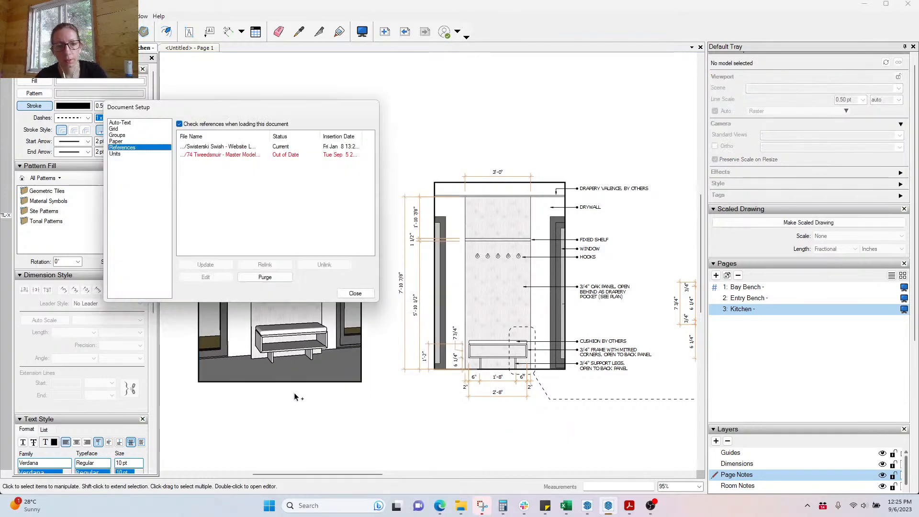
left_click(236, 153)
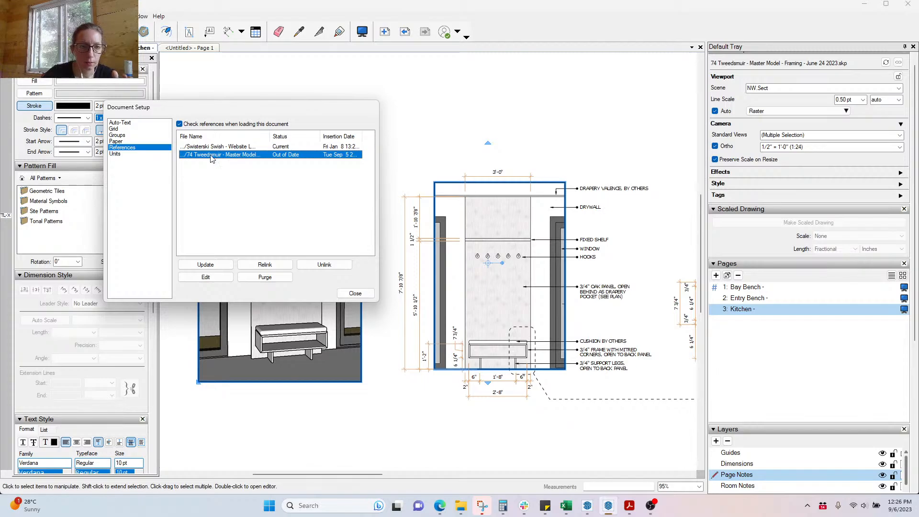
left_click(216, 269)
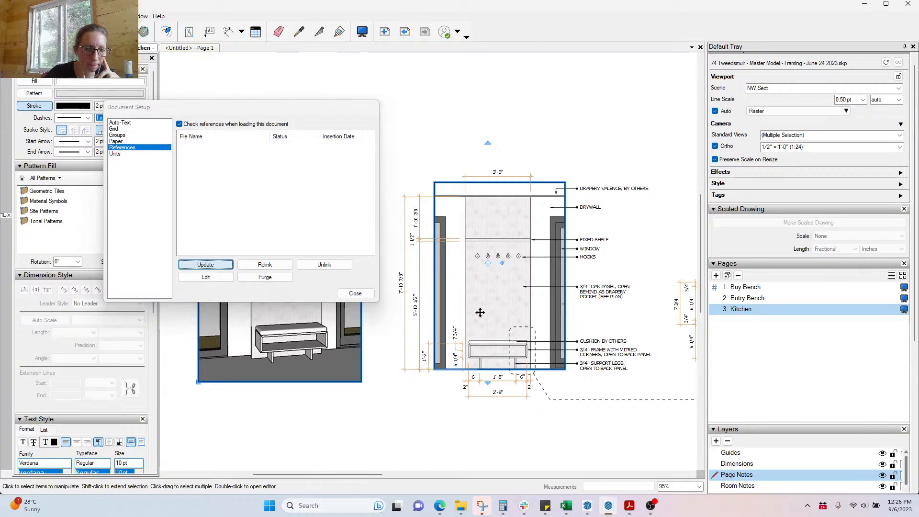
left_click(354, 293)
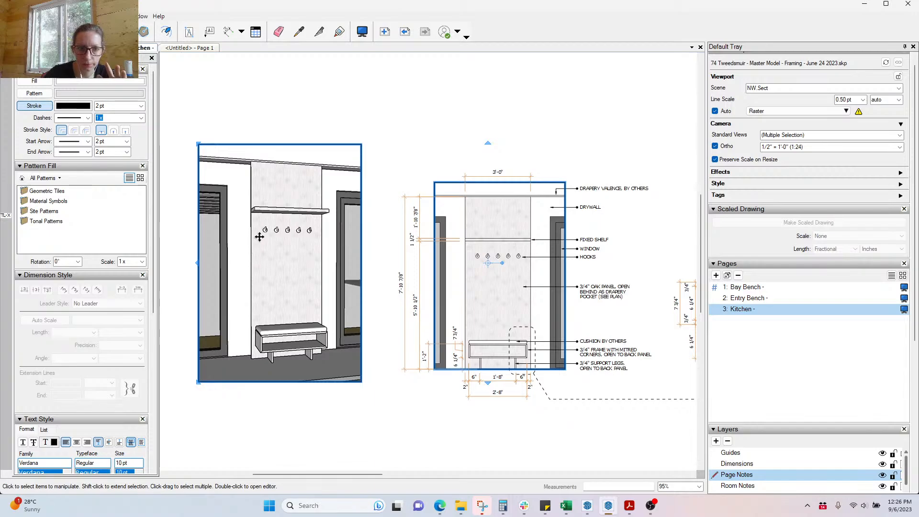
Step: Check the perspective viewport's scene options, which still show the NW P scene
right_click(258, 270)
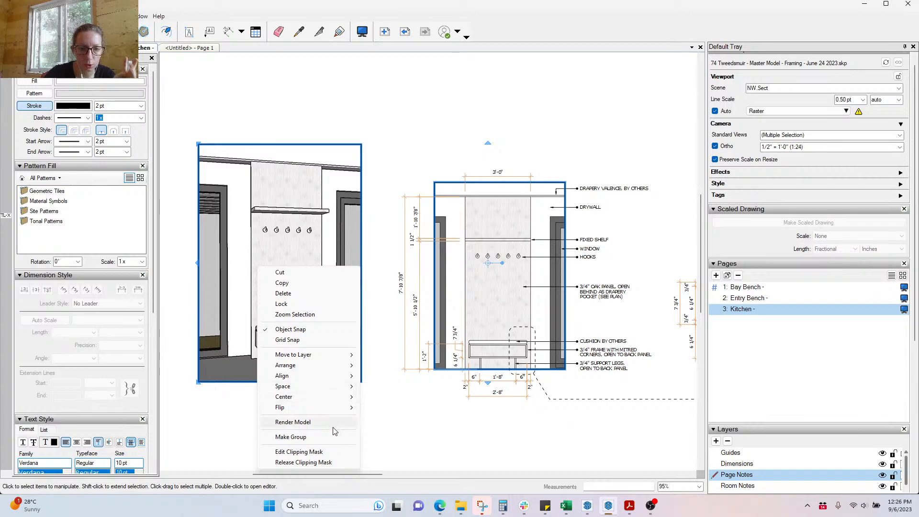
left_click(272, 330)
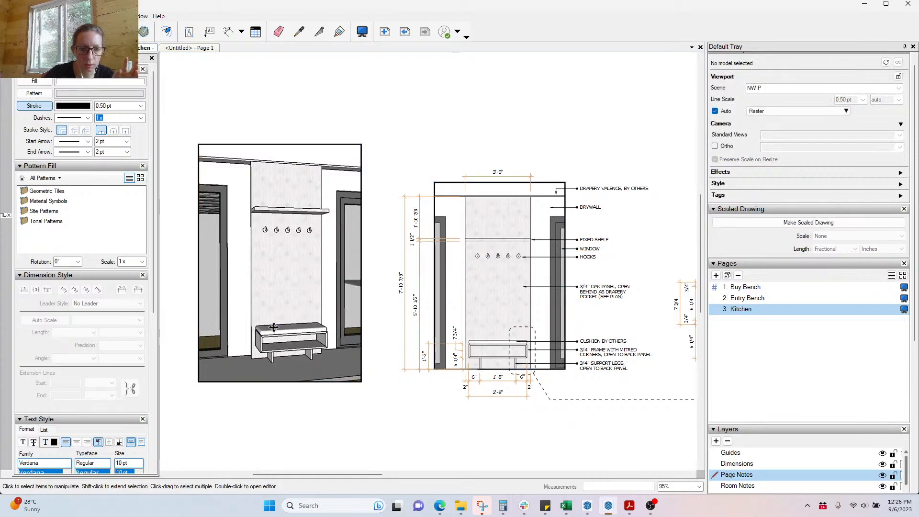
right_click(290, 305)
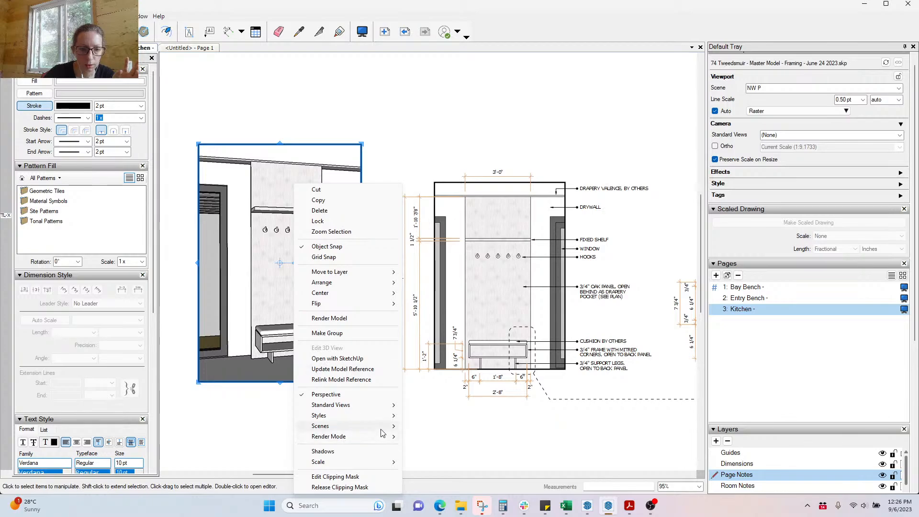
mouse_move(389, 427)
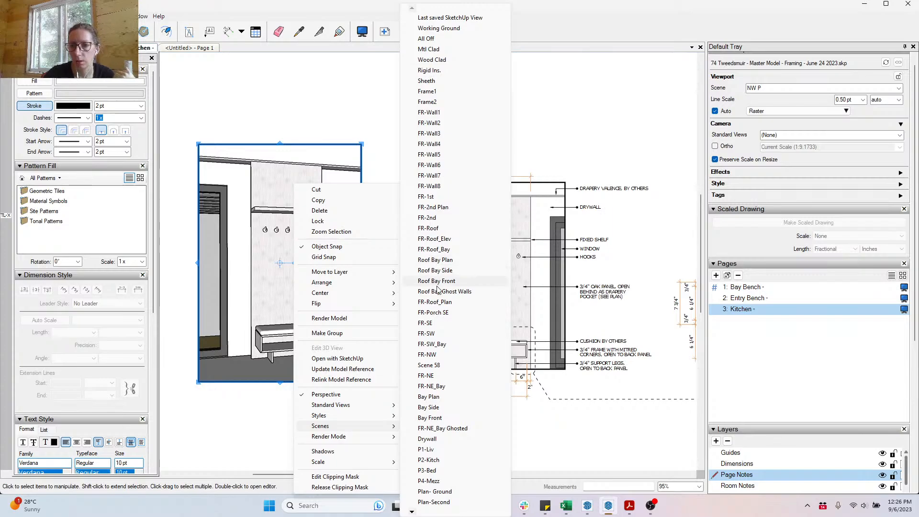
mouse_move(412, 511)
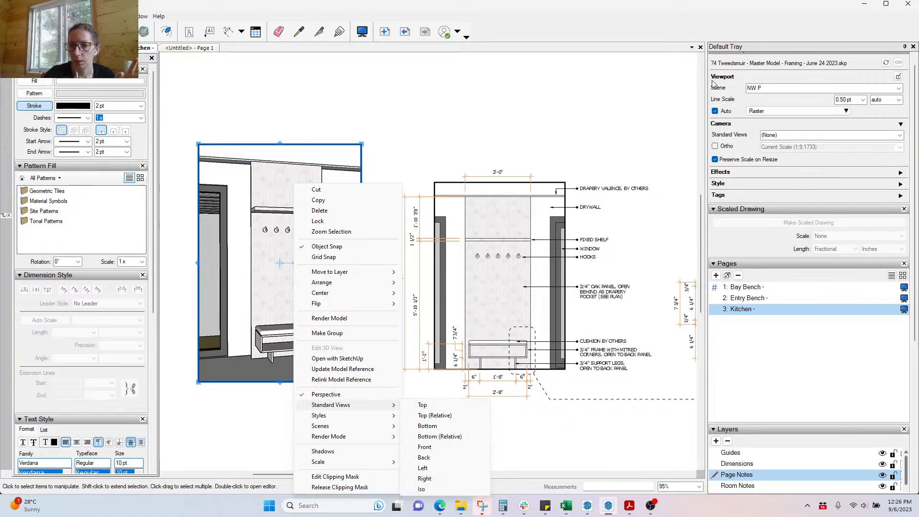
left_click(826, 88)
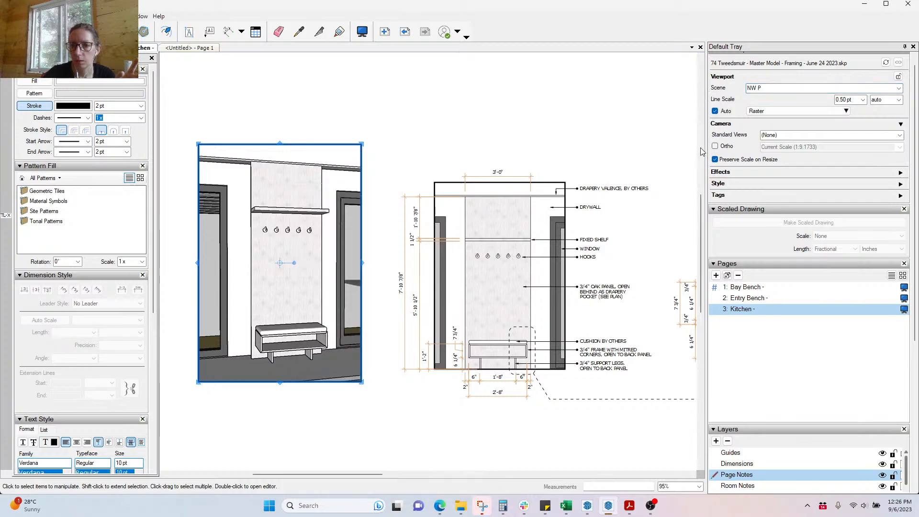
Step: Set the Kitchen perspective viewport's scene to NE P
left_click_drag(732, 146, 745, 146)
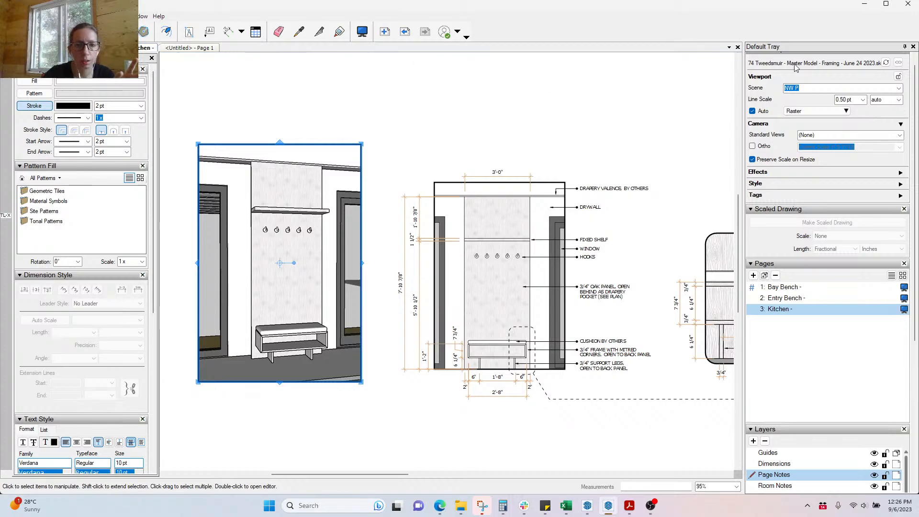
left_click(899, 88)
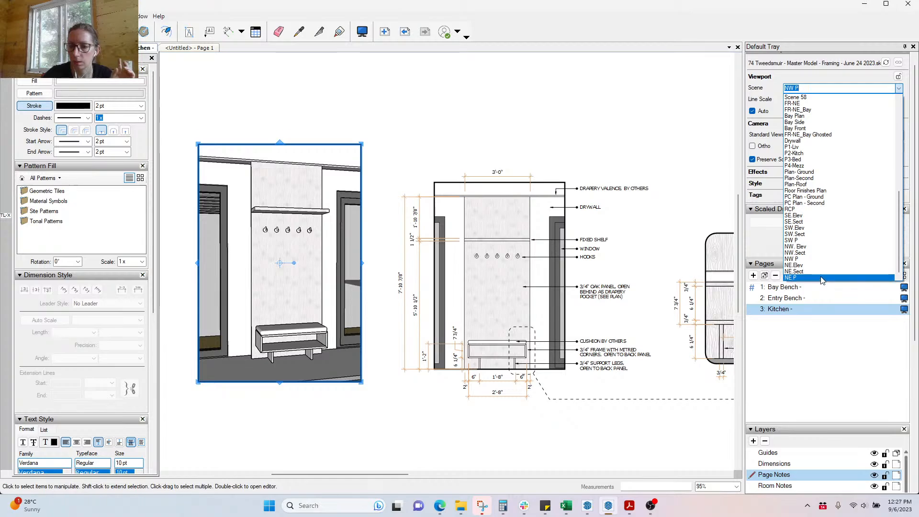
left_click(821, 277)
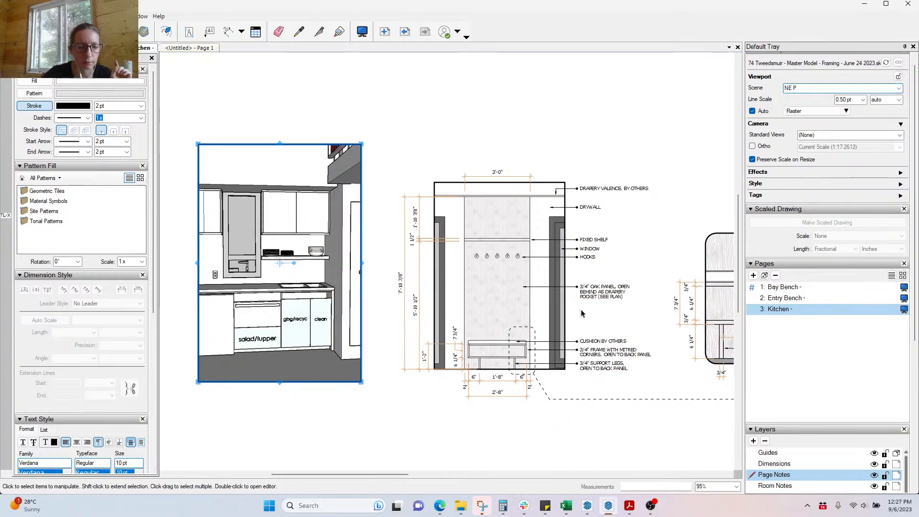
scroll(281, 297, "down", 2)
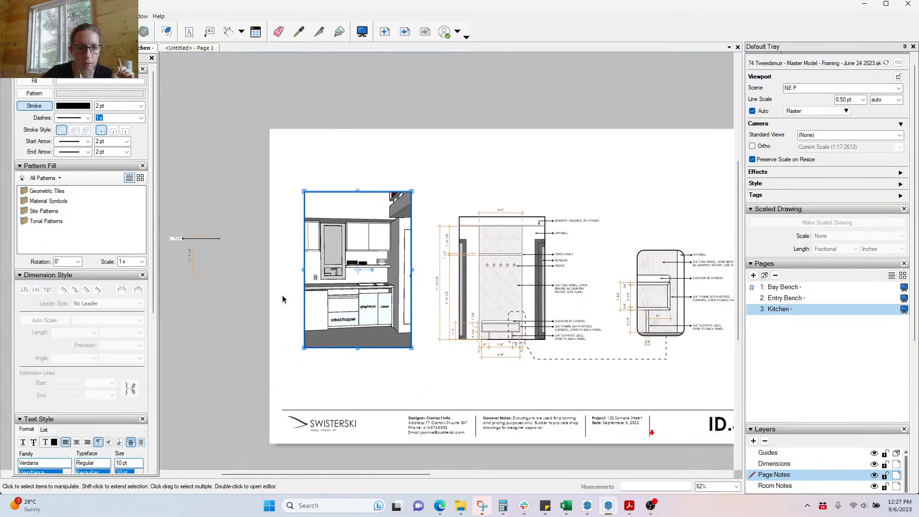
scroll(281, 295, "up", 2)
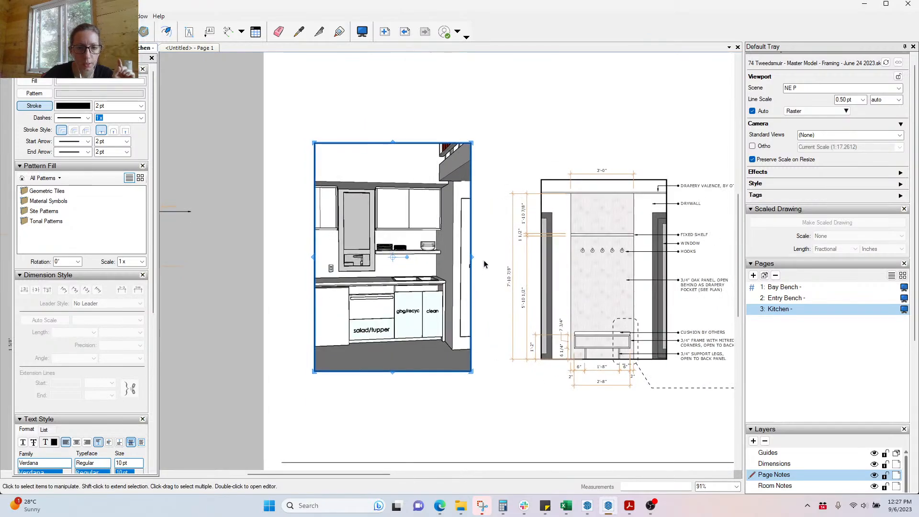
Step: Widen the viewport right and left to show the full counter and pantry
left_click_drag(472, 256, 509, 252)
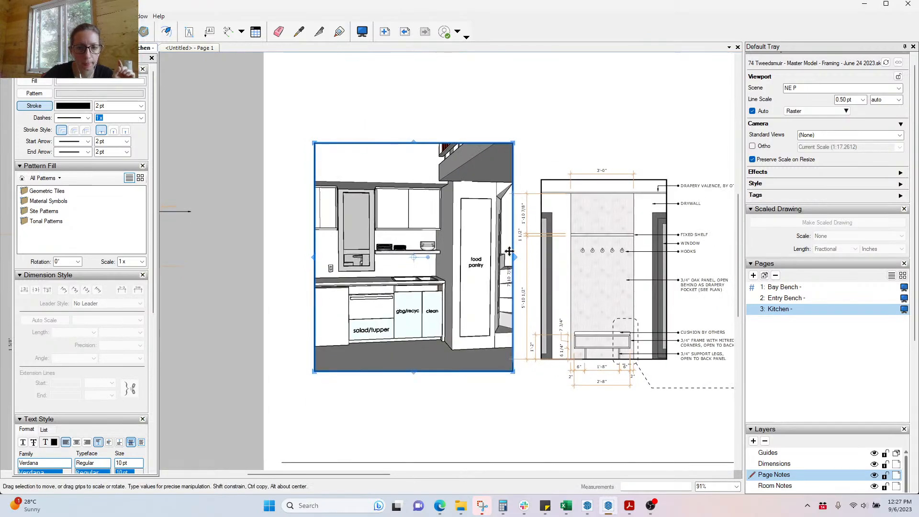
left_click_drag(514, 257, 552, 261)
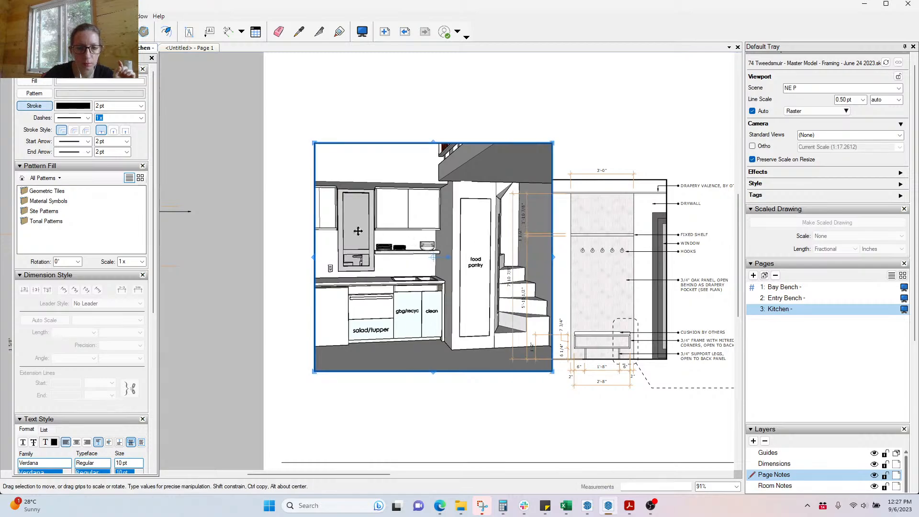
scroll(291, 223, "down", 3)
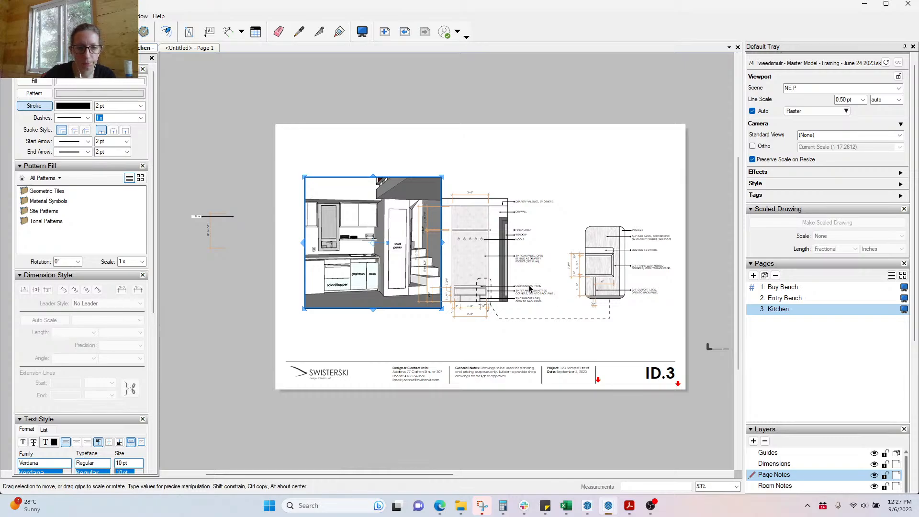
left_click_drag(301, 241, 257, 246)
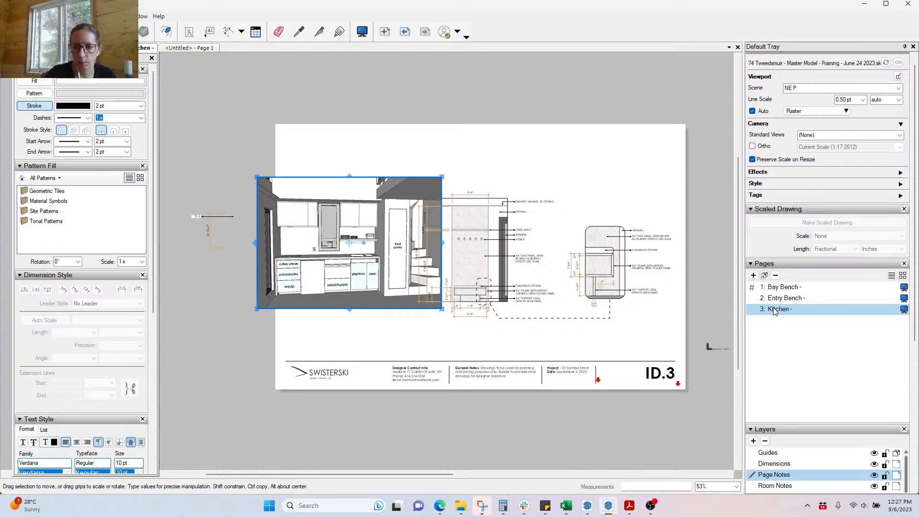
Step: Duplicate the Kitchen page and name the new page 4 'Kitchen 2'
left_click(763, 277)
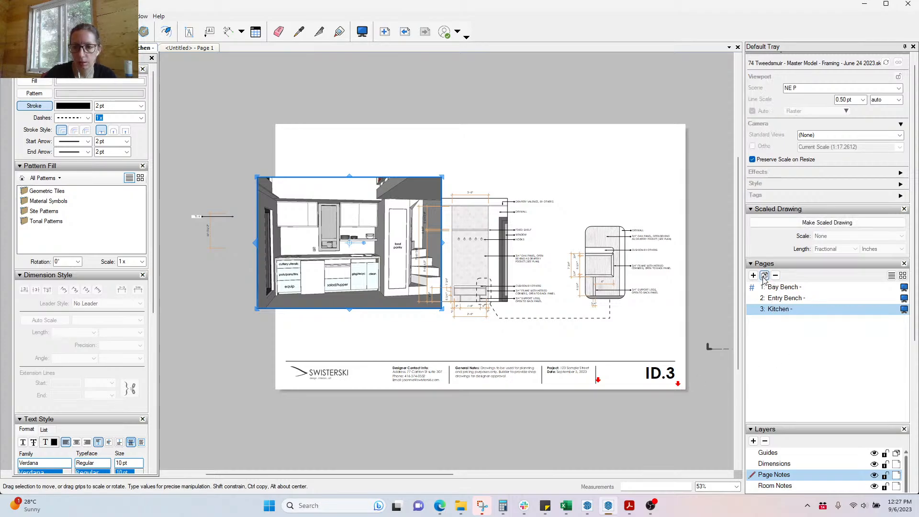
left_click(764, 277)
left_click(776, 311)
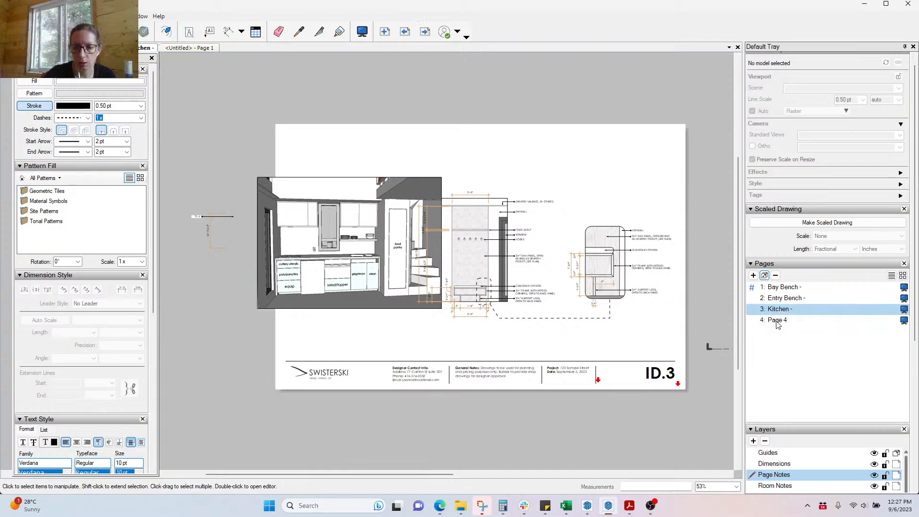
double_click(777, 320)
type("Ki")
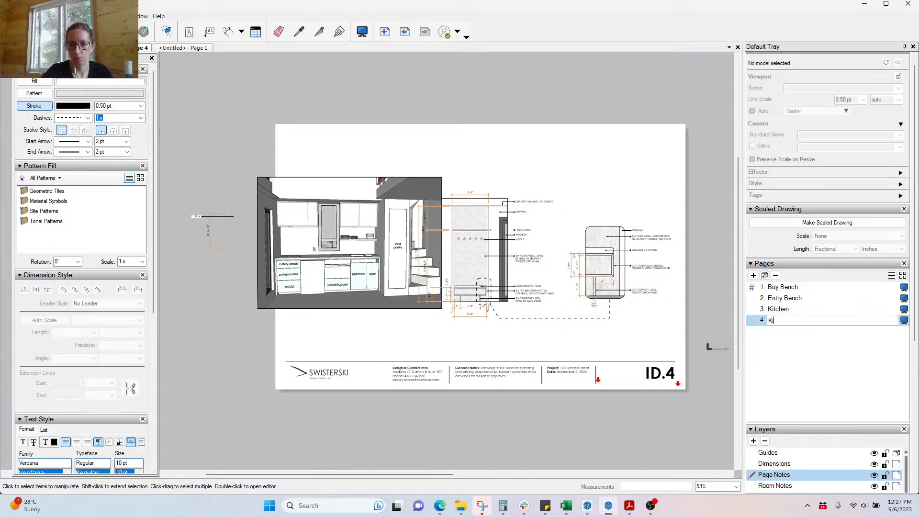
type("tchen 2 -")
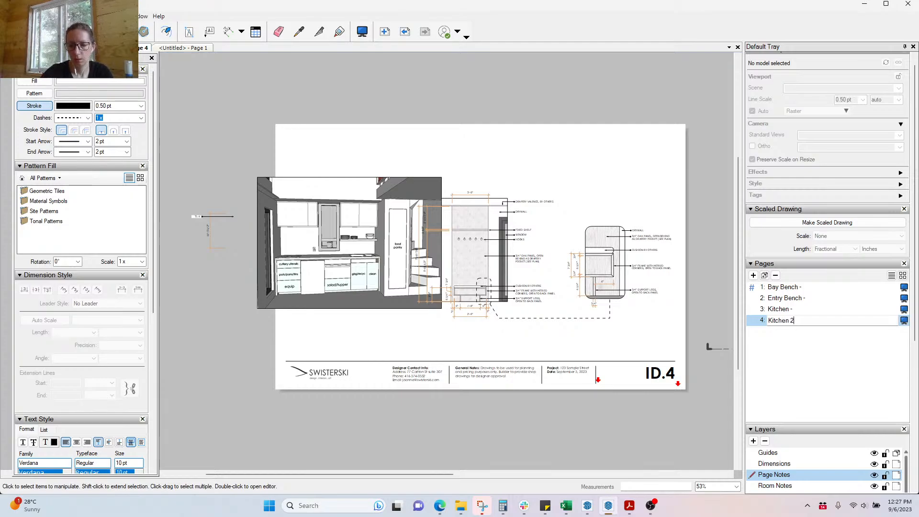
Step: Rename page 3 from 'Kitchen' to 'Kitchen 1'
left_click(795, 309)
left_click(799, 311)
type("1")
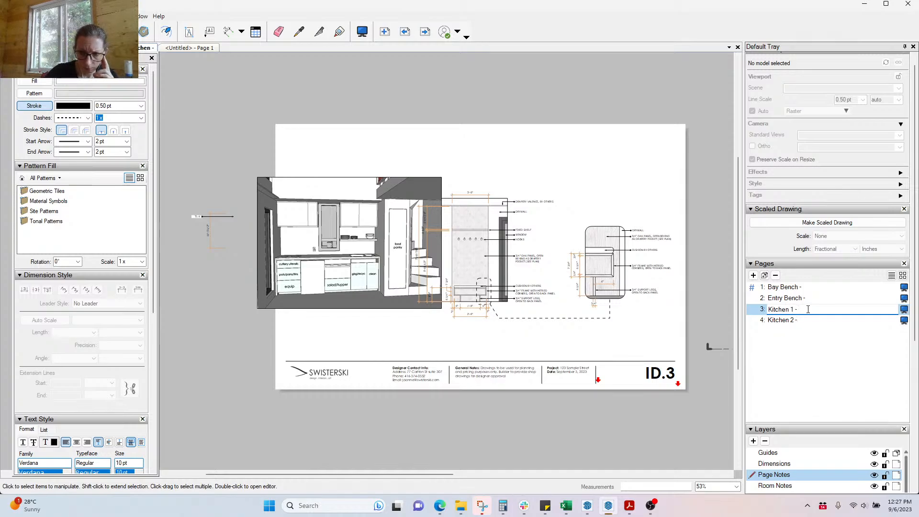
key("Return")
Step: Delete the 3D kitchen perspective from Kitchen 2, leaving only the elevation and section drawings
left_click_drag(399, 136, 683, 343)
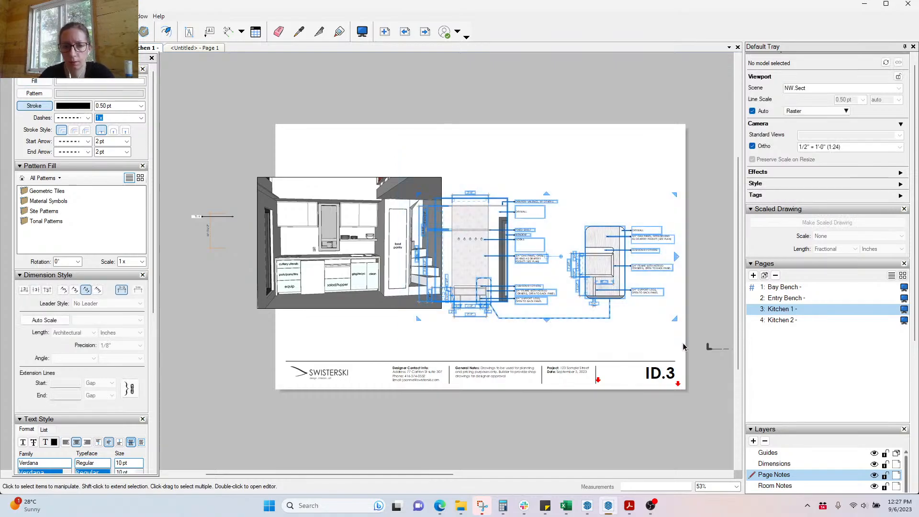
left_click(771, 320)
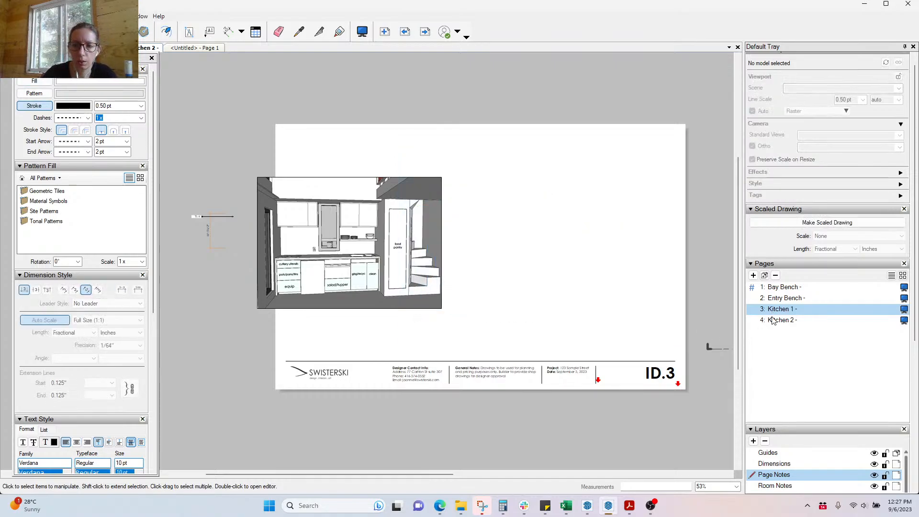
left_click(277, 193)
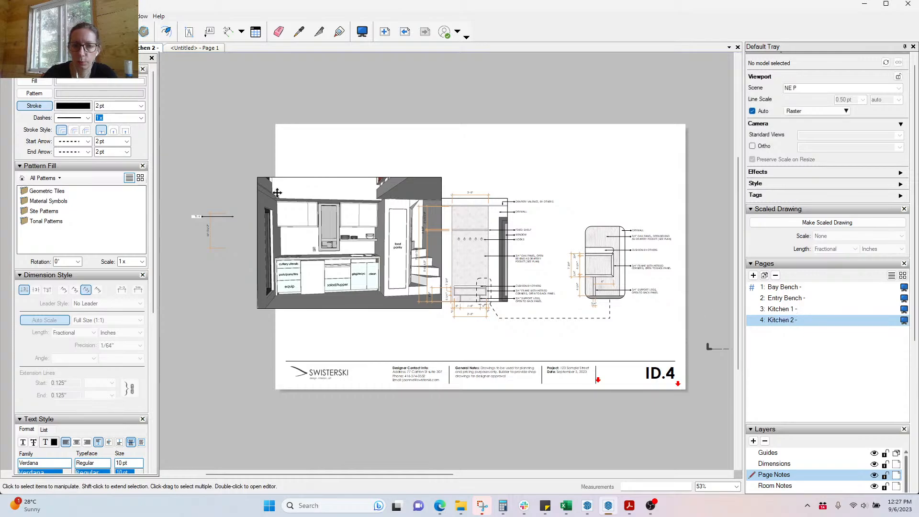
key("Delete")
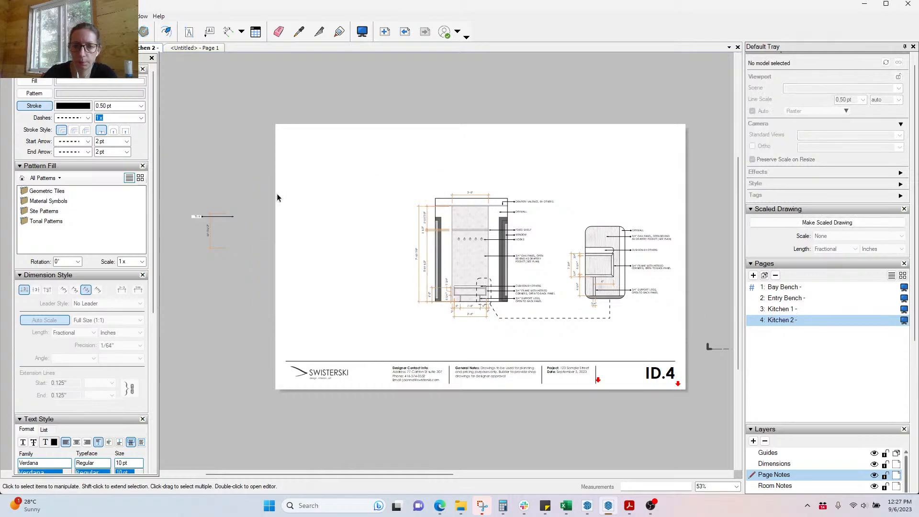
left_click(440, 507)
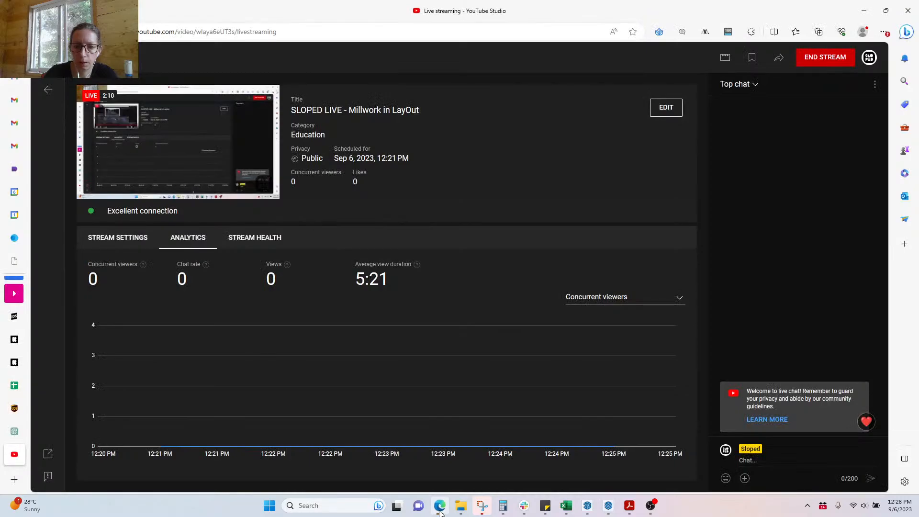
left_click(441, 512)
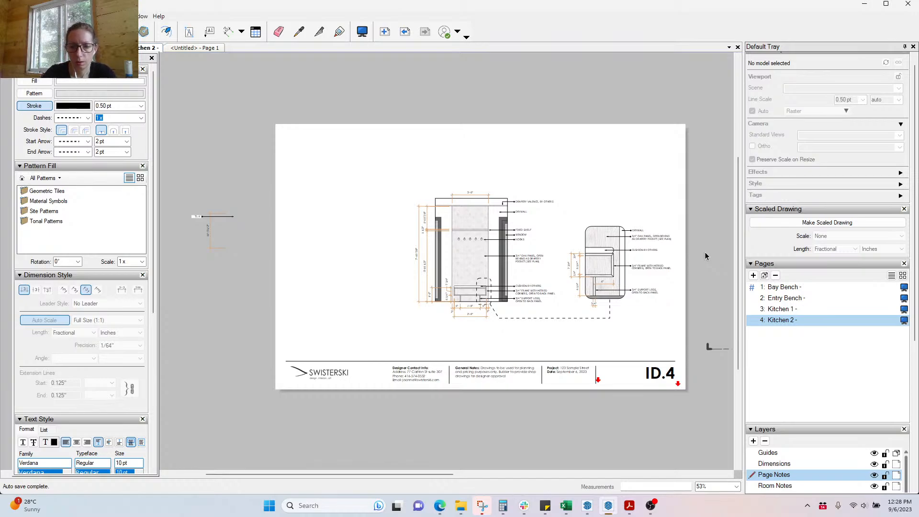
Step: Centre the Kitchen 1 perspective viewport horizontally on the page
left_click(782, 309)
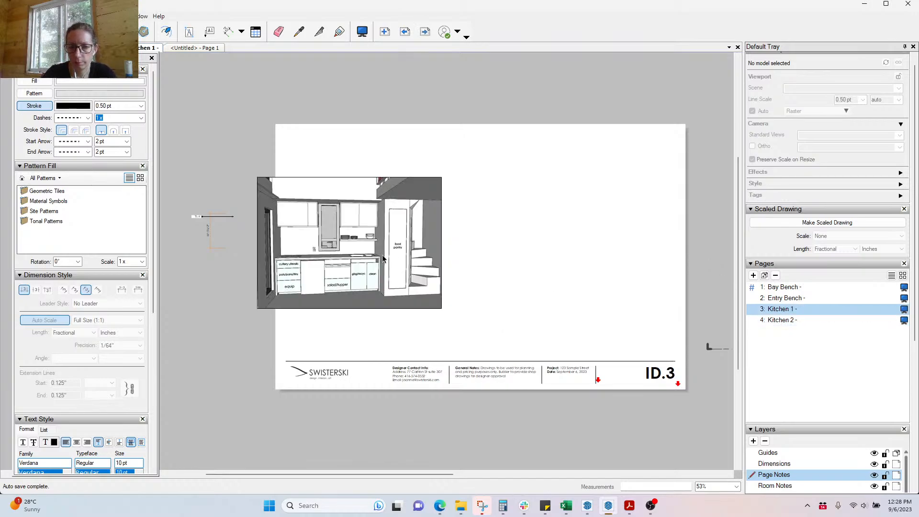
left_click(366, 259)
right_click(388, 218)
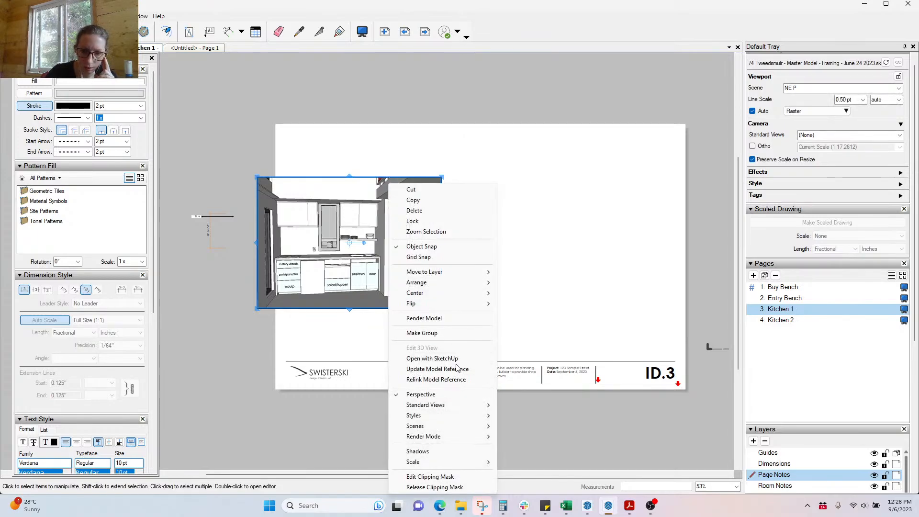
mouse_move(469, 293)
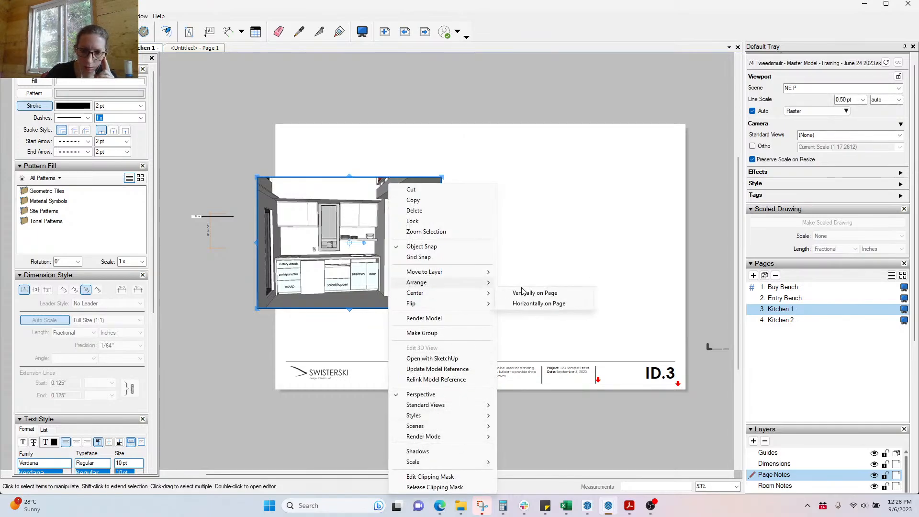
left_click(545, 303)
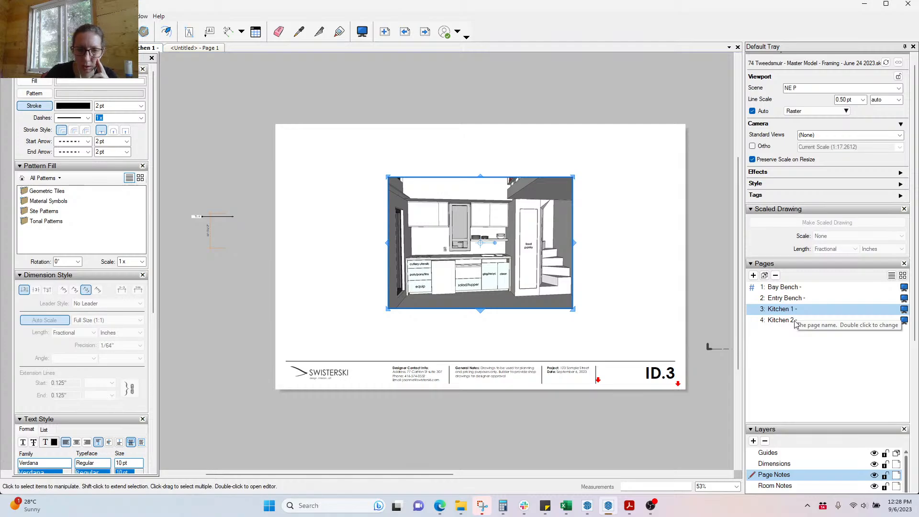
Step: Browse the Bay Bench and Entry Bench pages, then return to Kitchen 1
left_click(773, 287)
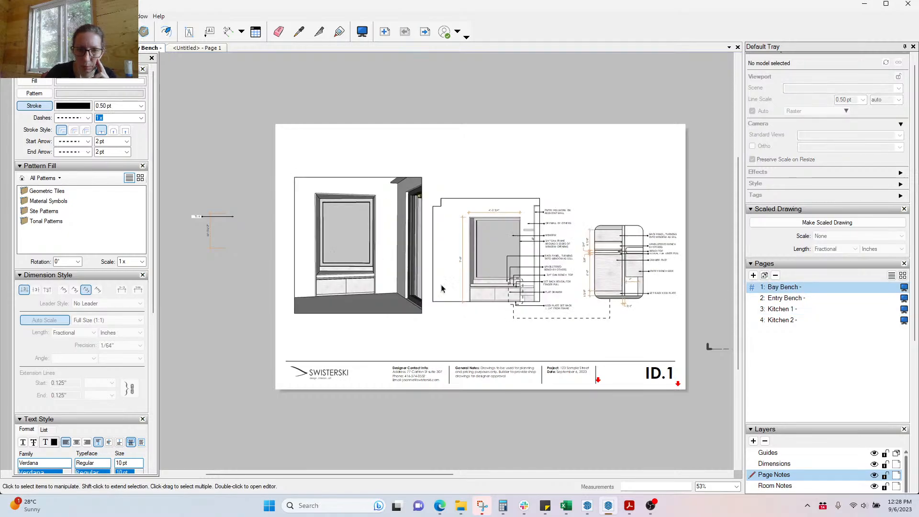
left_click(773, 297)
left_click(773, 310)
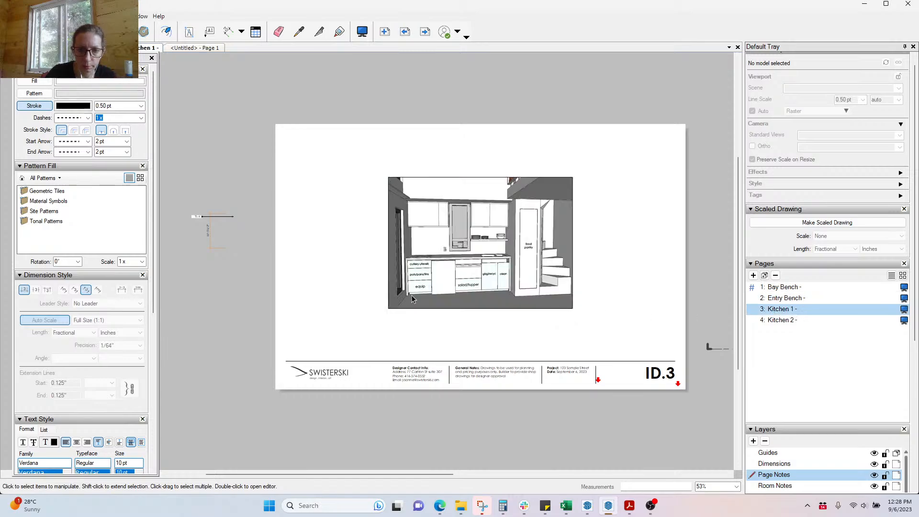
Step: On Kitchen 2, copy both annotated drawings off the page to the left
left_click(784, 321)
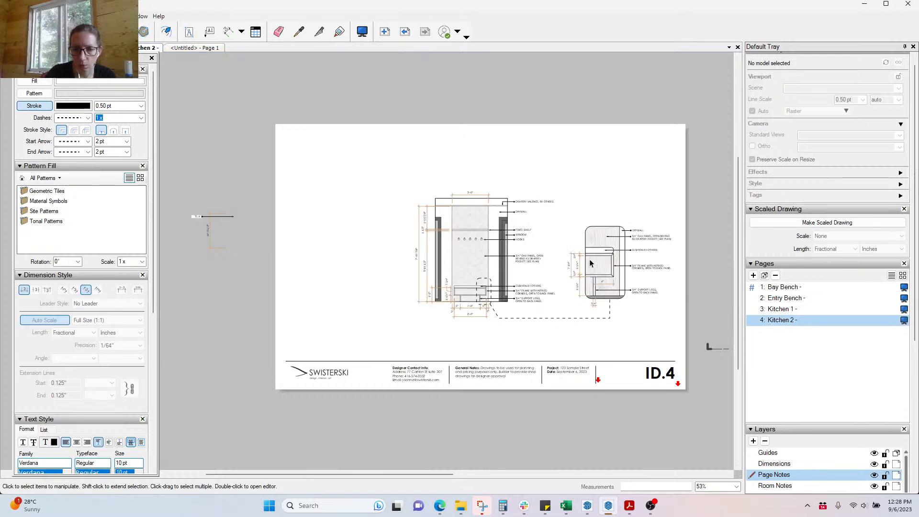
scroll(548, 240, "up", 3)
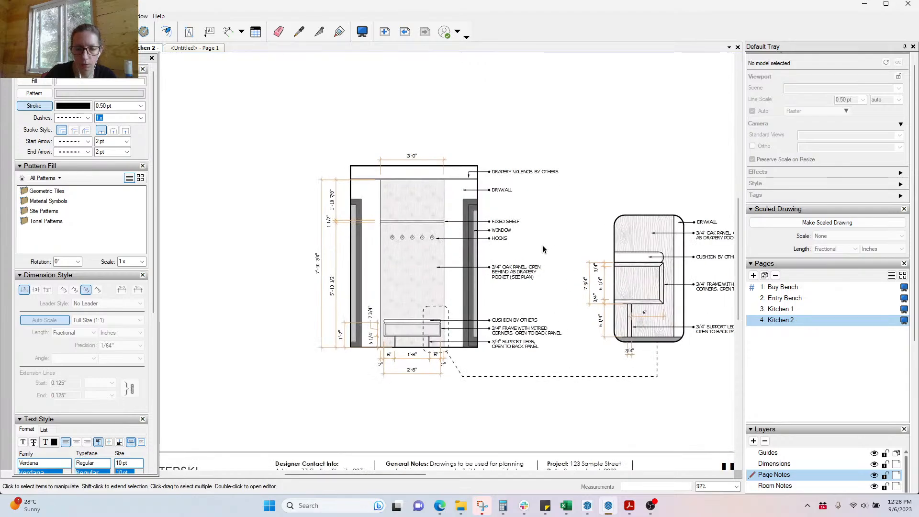
scroll(542, 245, "up", 1)
left_click(350, 273)
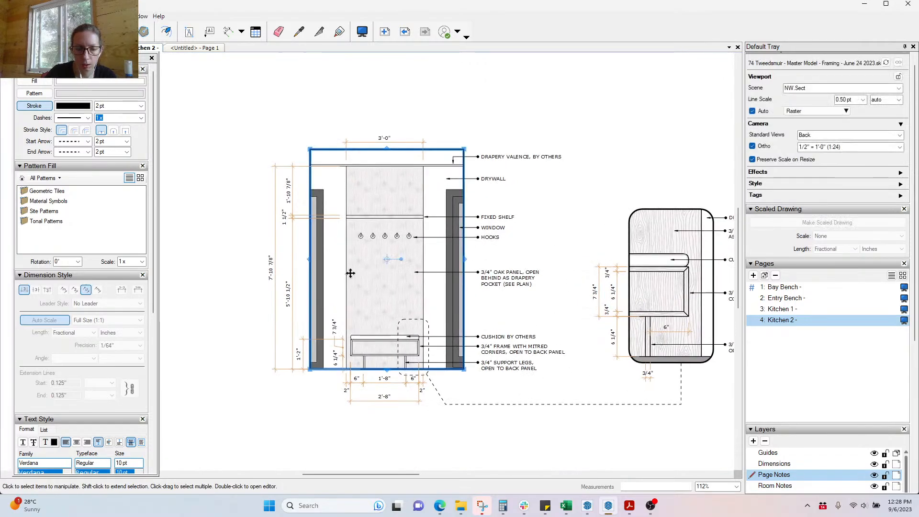
scroll(436, 209, "down", 5)
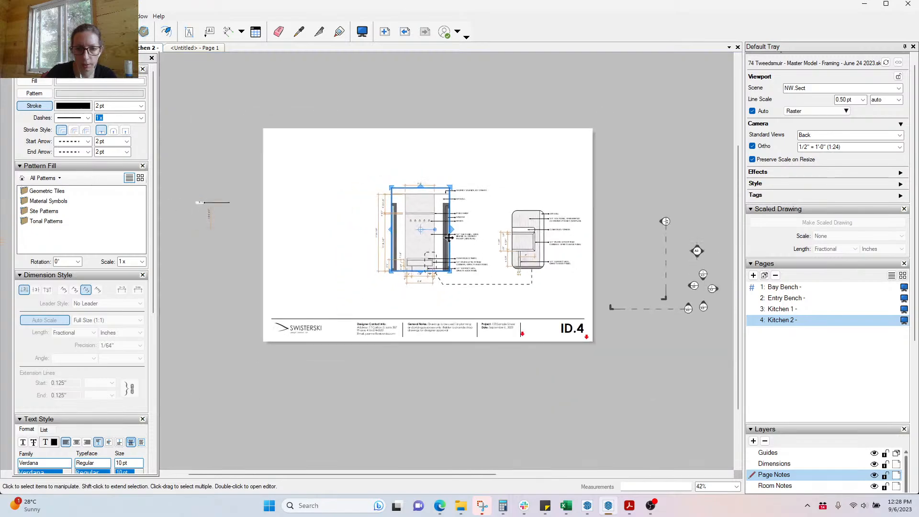
left_click_drag(562, 299, 338, 150)
scroll(578, 310, "down", 1)
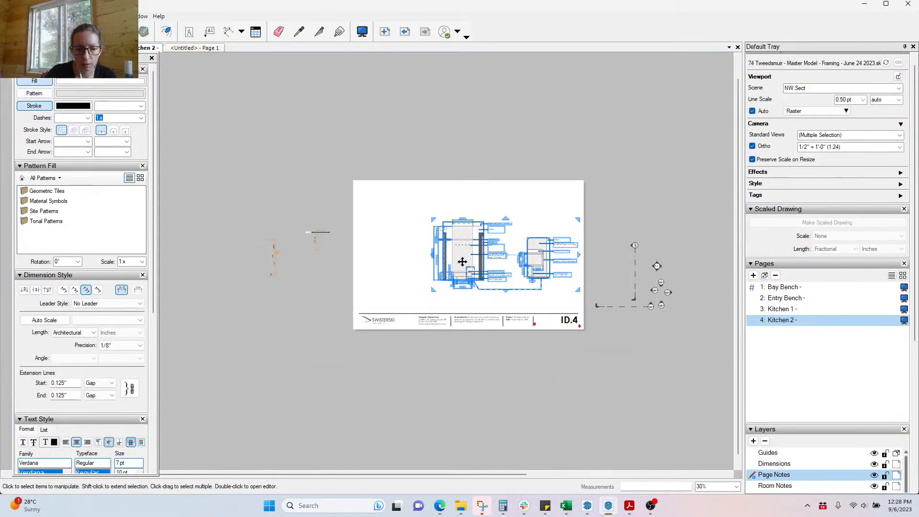
left_click_drag(462, 261, 145, 259)
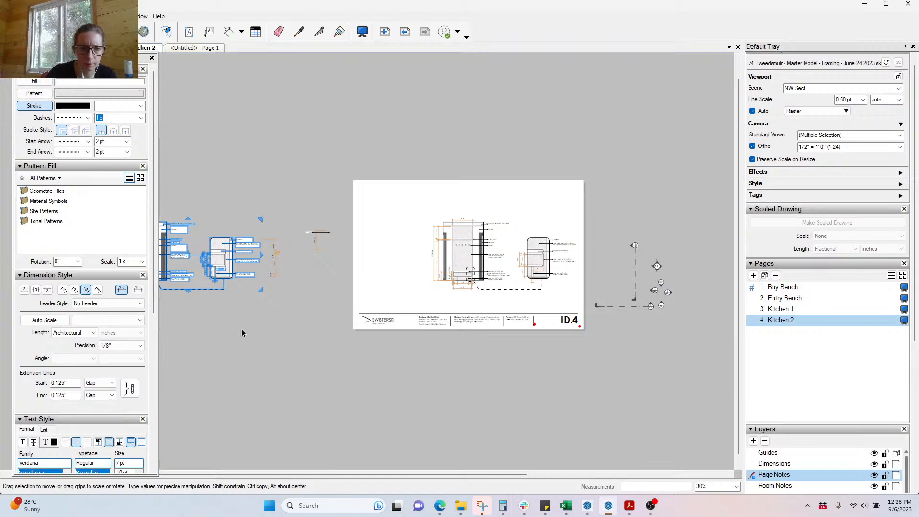
left_click(236, 314)
Step: Delete the top and lower-left dimensions and labels, undoing the accidental right-detail deletion
scroll(541, 261, "up", 3)
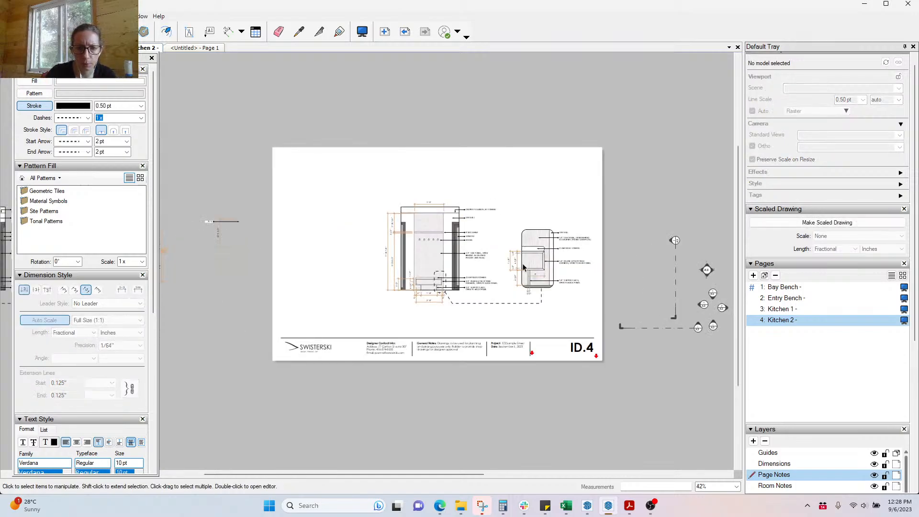
left_click_drag(327, 167, 404, 323)
left_click_drag(337, 162, 496, 223)
key("Delete")
left_click_drag(331, 255, 508, 324)
key("Delete")
left_click_drag(408, 206, 628, 334)
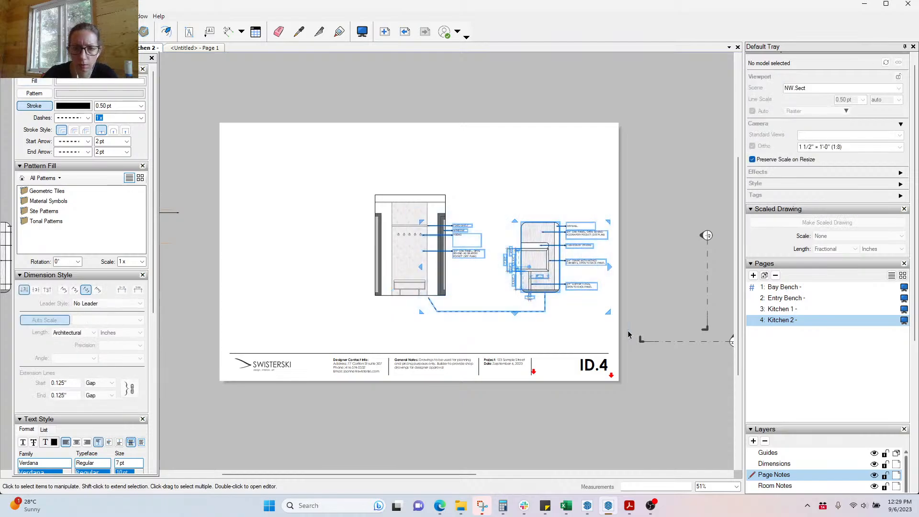
key("Delete")
key("ctrl+z")
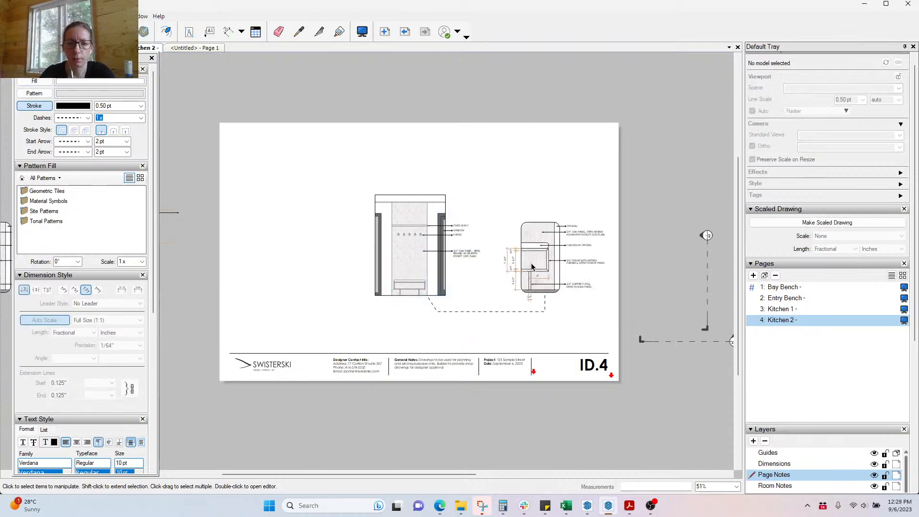
Step: Remove the right-hand label callouts and the left elevation's remaining labels, including support legs
left_click_drag(501, 223, 550, 330)
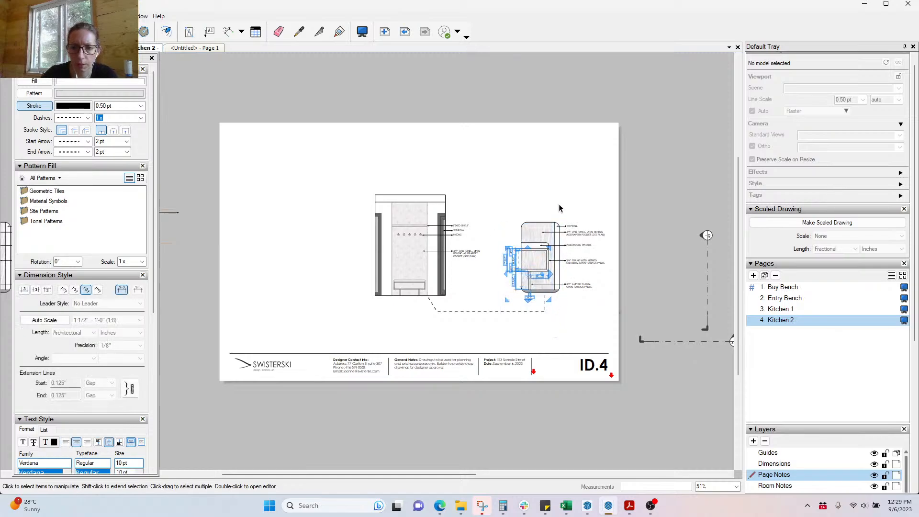
left_click_drag(531, 197, 618, 318)
key("Delete")
left_click_drag(387, 205, 603, 304)
key("Delete")
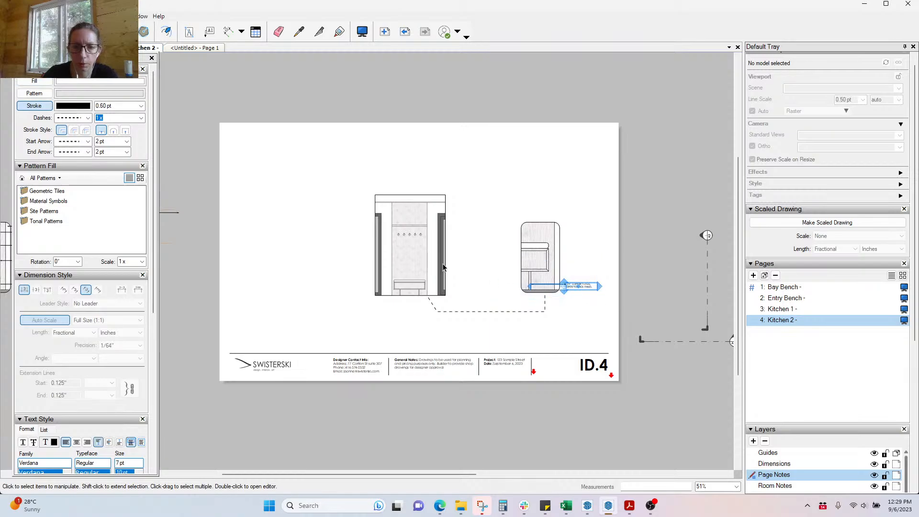
key("Delete")
left_click(402, 266)
right_click(401, 267)
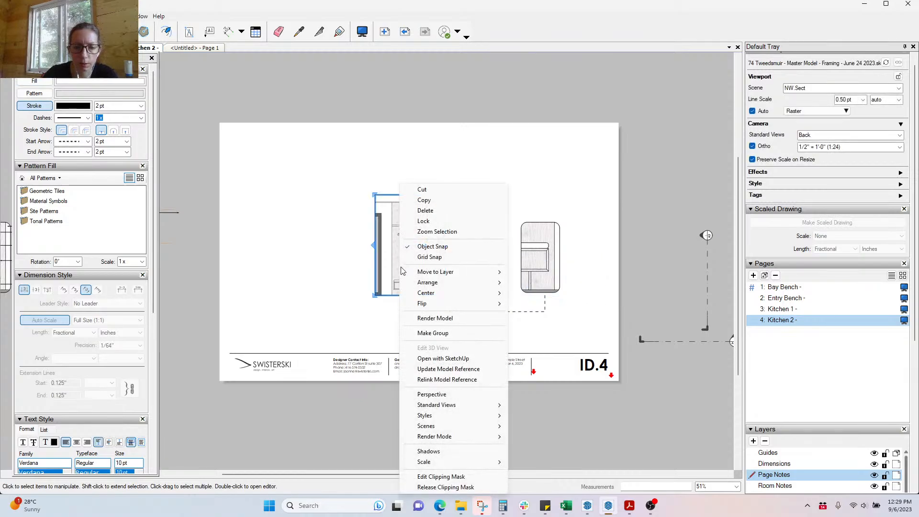
Step: Set the Kitchen 2 viewport's scene to NE Sect
mouse_move(475, 431)
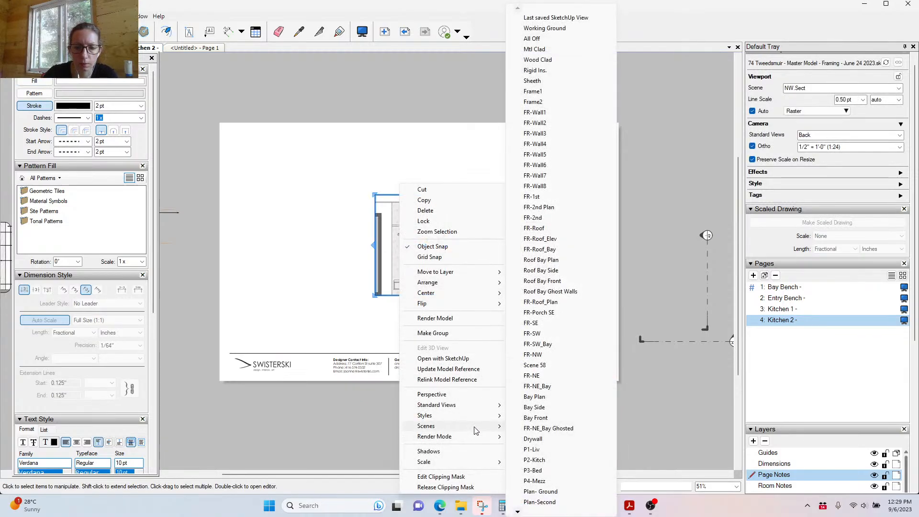
left_click(863, 89)
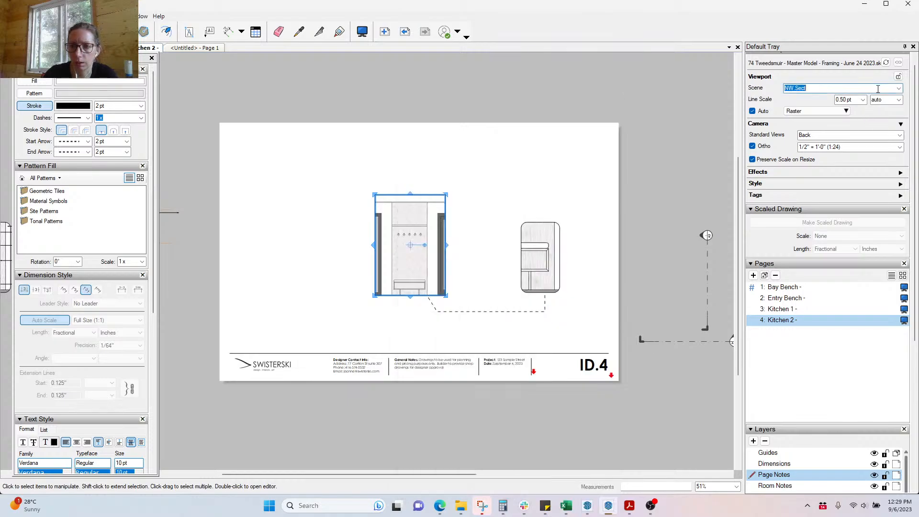
left_click(900, 89)
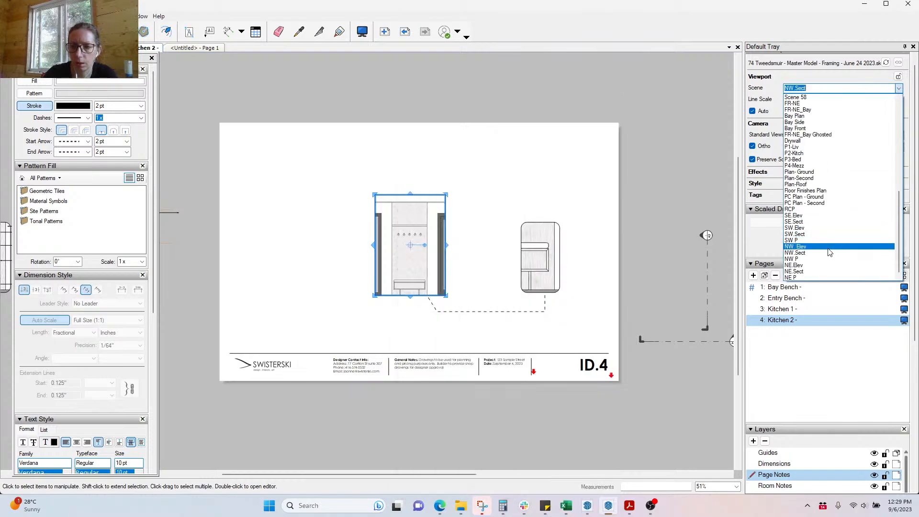
Step: Widen the viewport's clipping mask left and right to frame the whole kitchen elevation
double_click(398, 297)
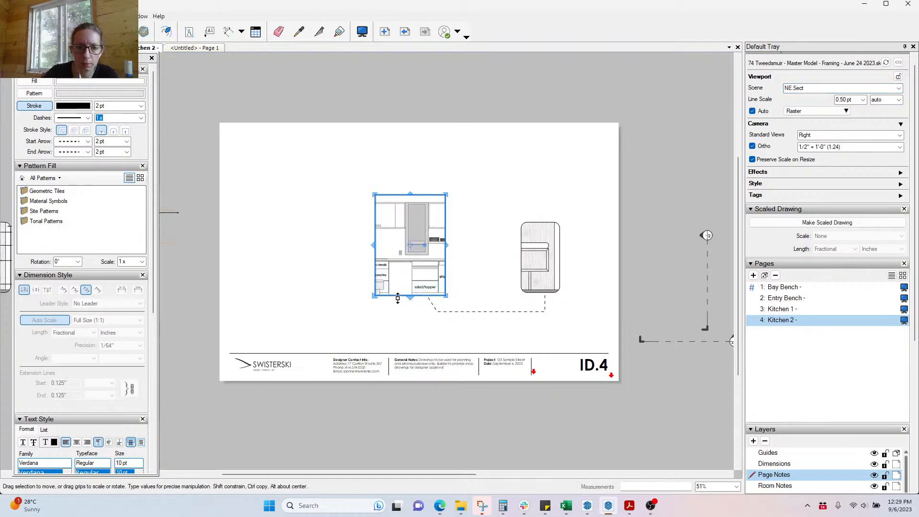
scroll(370, 300, "up", 4)
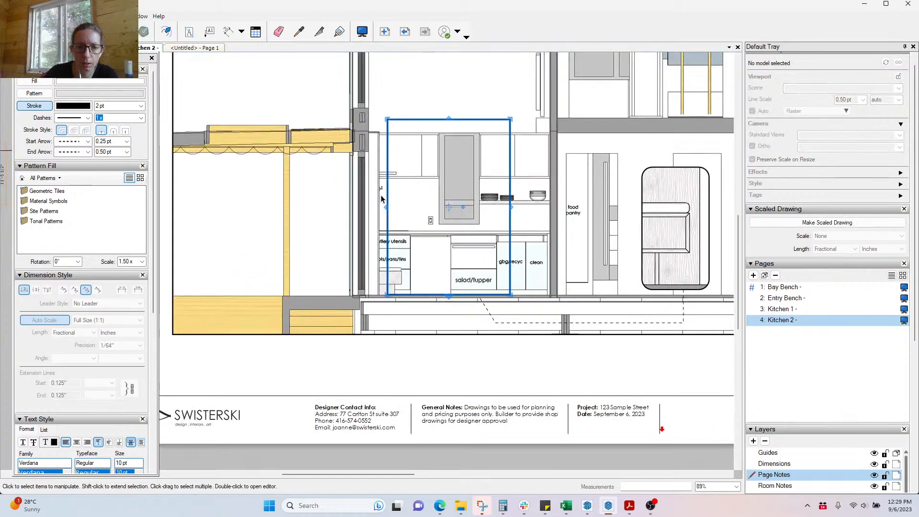
scroll(397, 312, "down", 2)
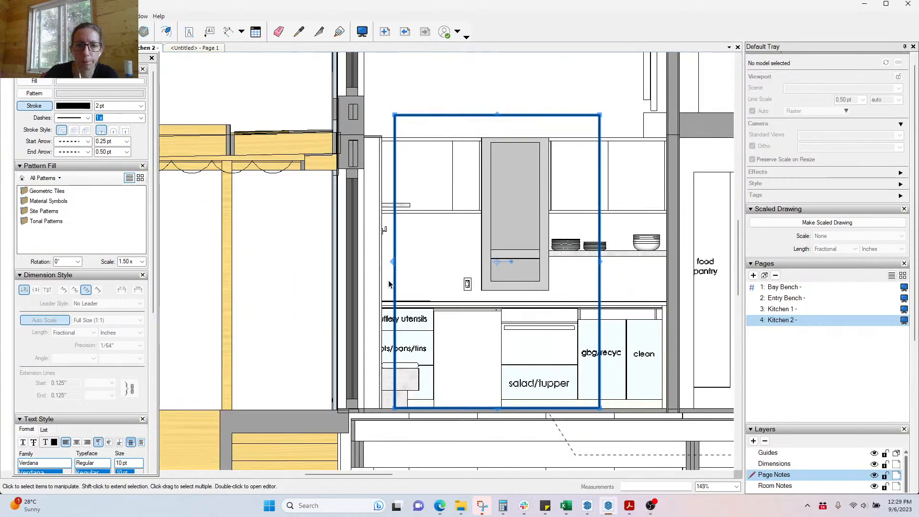
left_click_drag(395, 265, 364, 117)
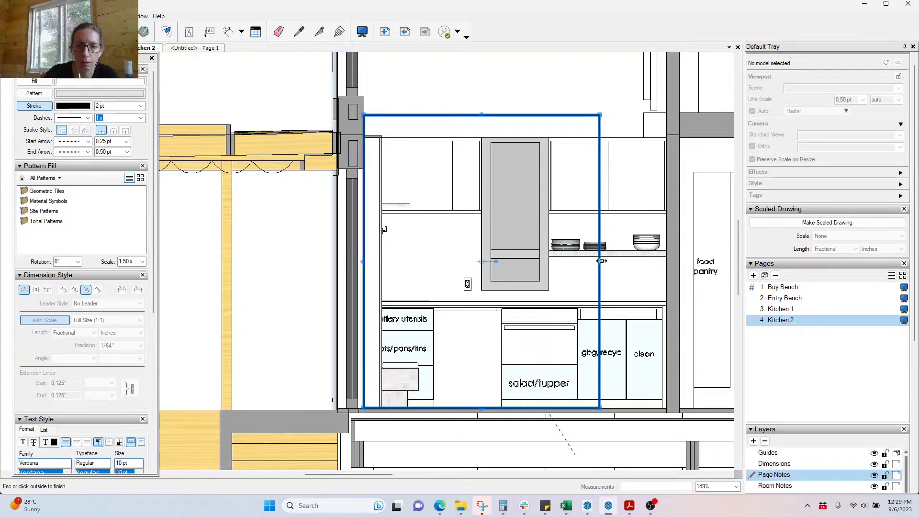
left_click_drag(601, 262, 668, 263)
scroll(344, 238, "down", 5)
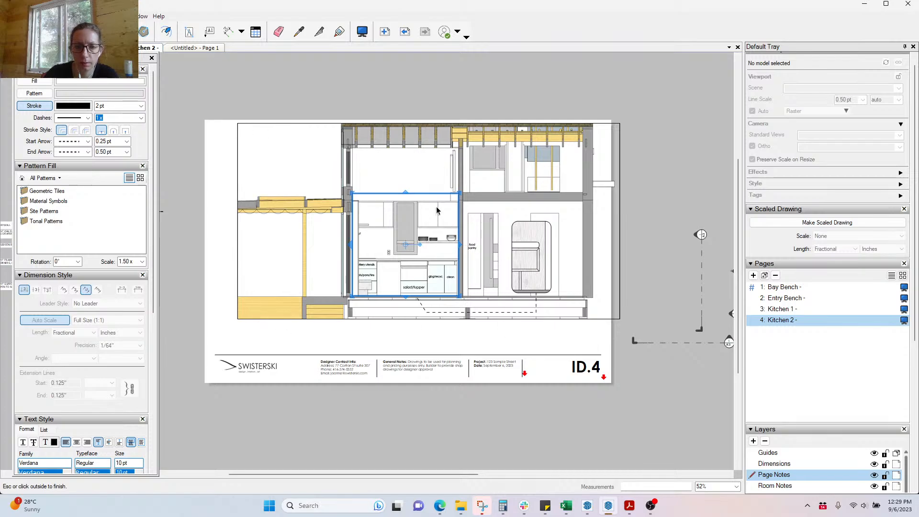
left_click(394, 82)
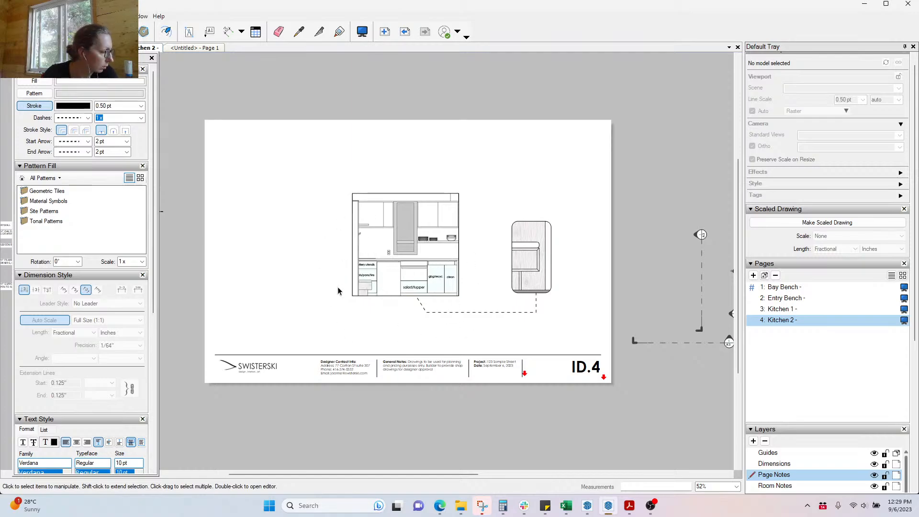
scroll(387, 258, "up", 4)
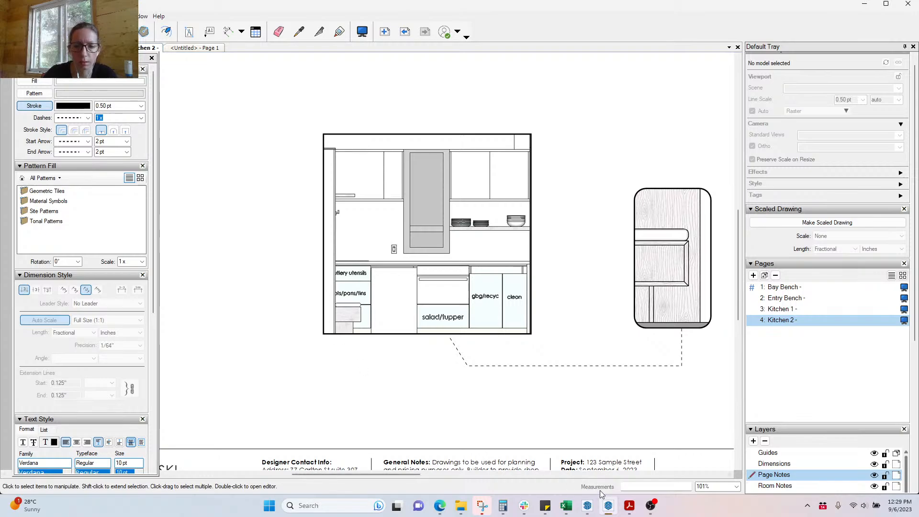
Step: In SketchUp, select the West Elevation Section plane from an overhead view
mouse_move(588, 506)
left_click(477, 463)
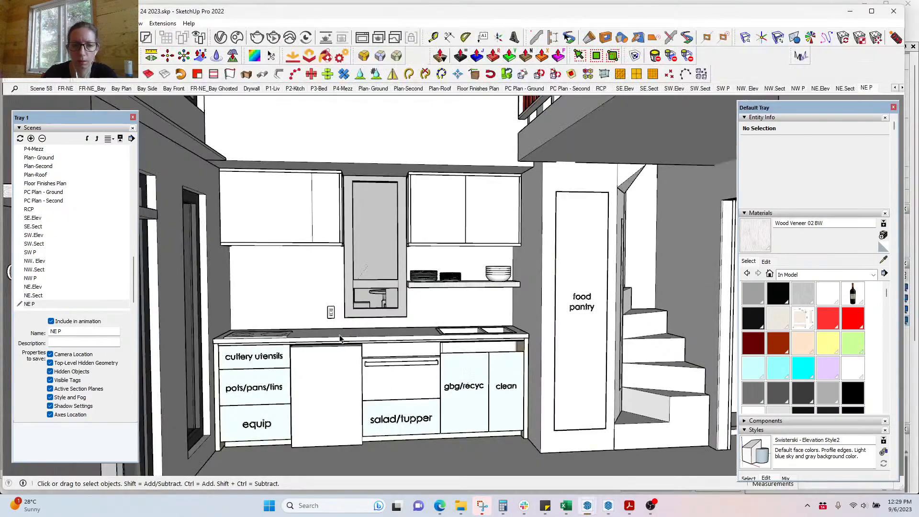
scroll(325, 262, "down", 5)
scroll(321, 292, "down", 3)
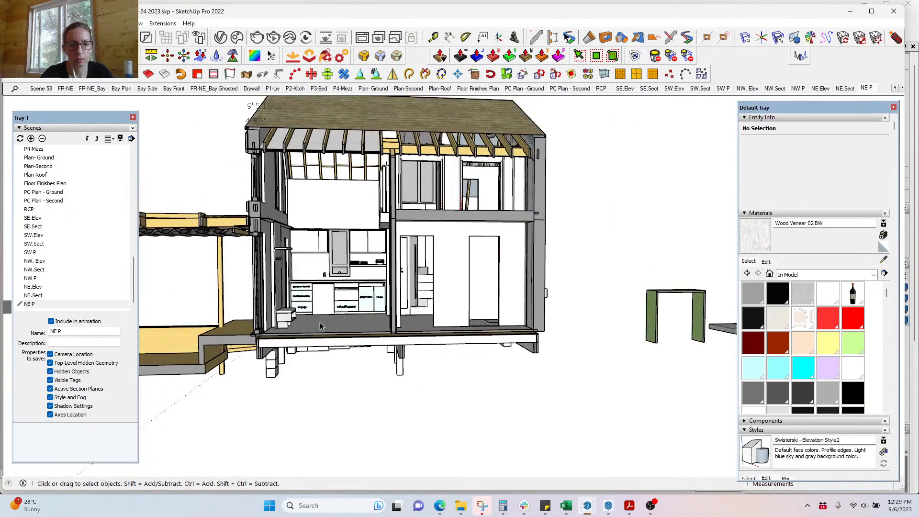
middle_click_drag(320, 323, 304, 326)
scroll(302, 328, "up", 3)
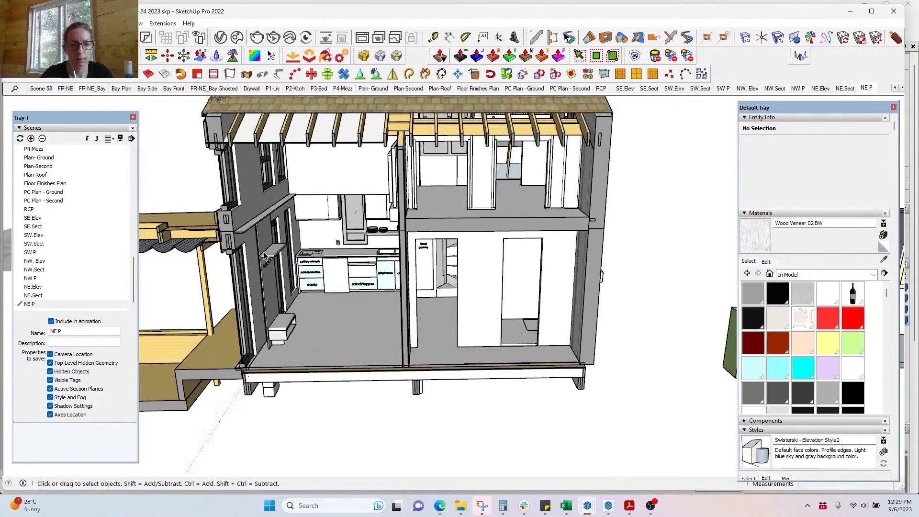
left_click(331, 385)
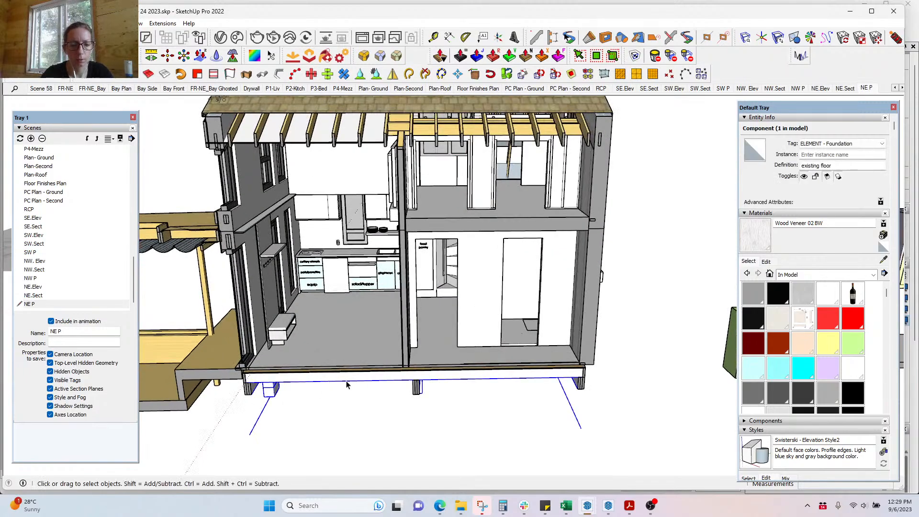
left_click(586, 322)
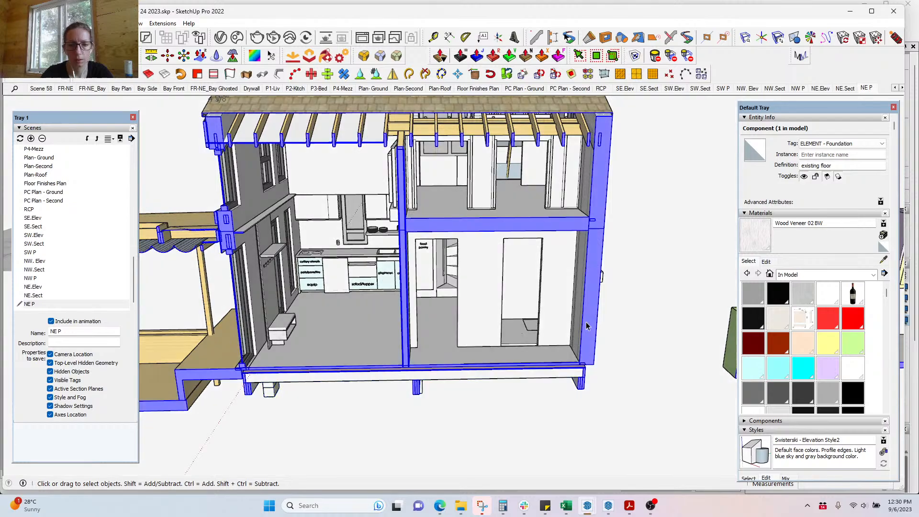
middle_click_drag(446, 365, 321, 434)
Step: Move the section plane about 8' 3 7/16" along the red axis and check the new cut
key("m")
left_click(243, 425)
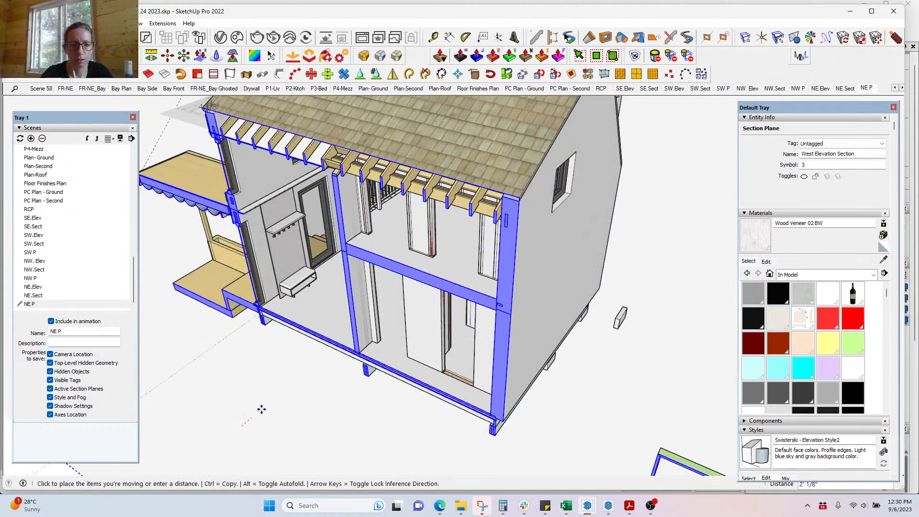
left_click(318, 384)
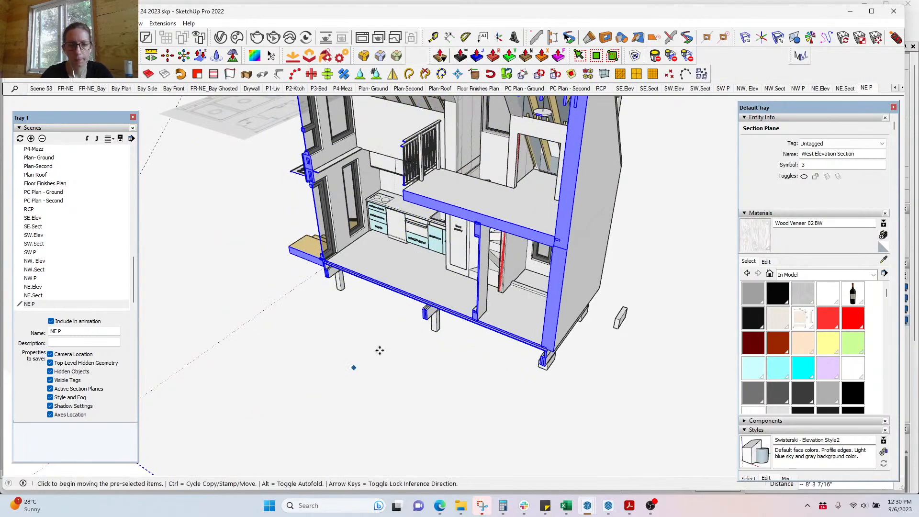
middle_click_drag(404, 328, 562, 335)
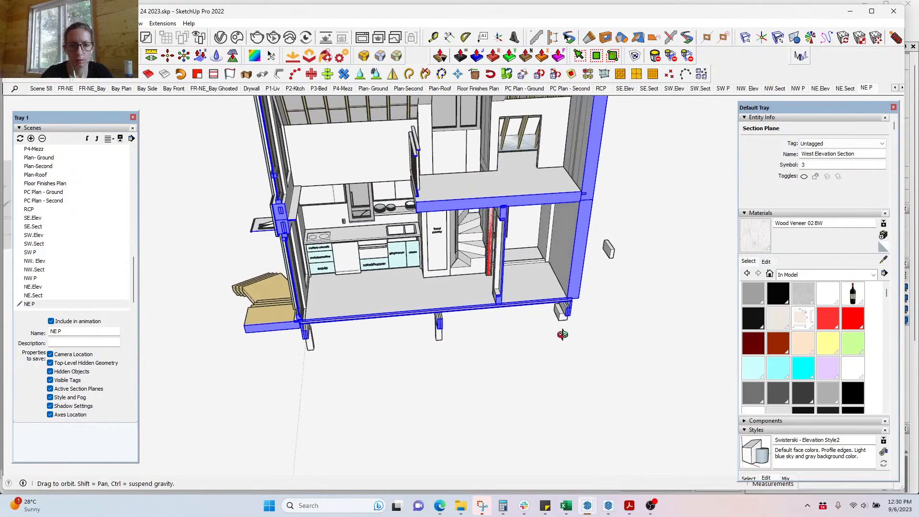
key("space")
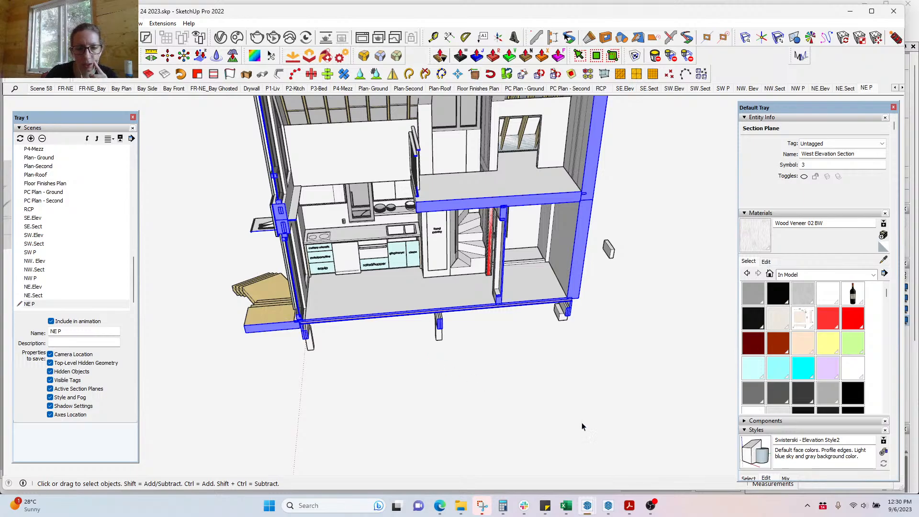
left_click(608, 506)
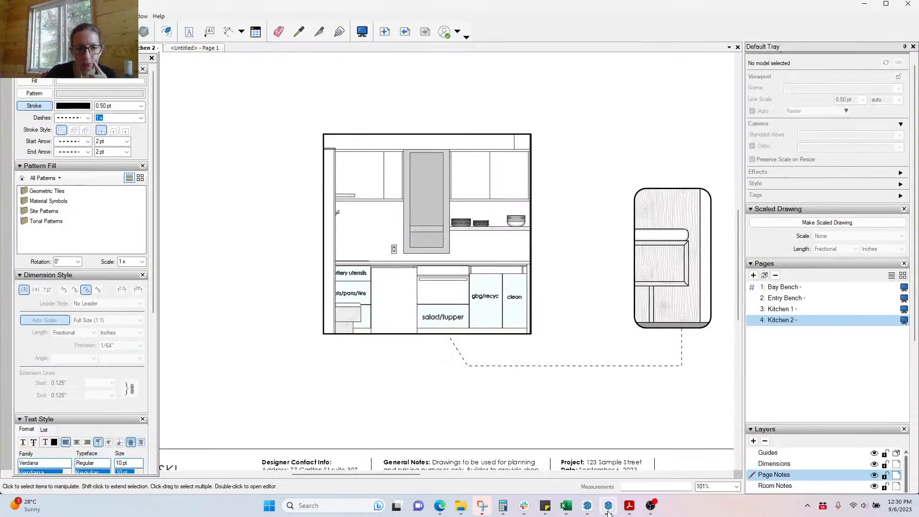
Step: Update the kitchen viewport's model reference so the equip drawer label appears
left_click(460, 291)
right_click(485, 297)
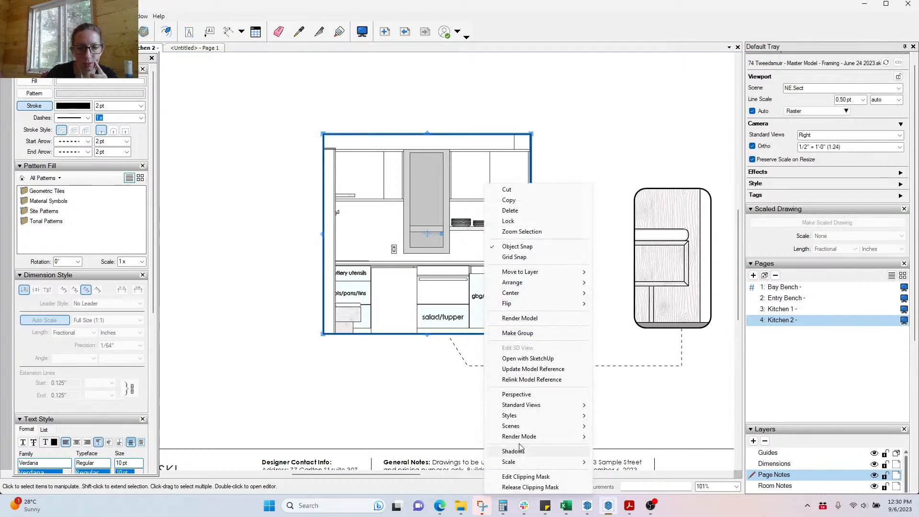
mouse_move(522, 434)
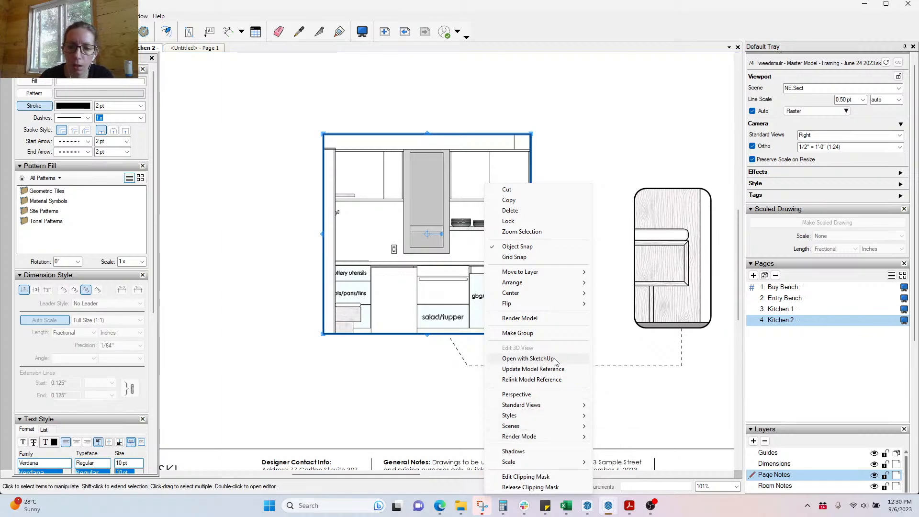
left_click(538, 371)
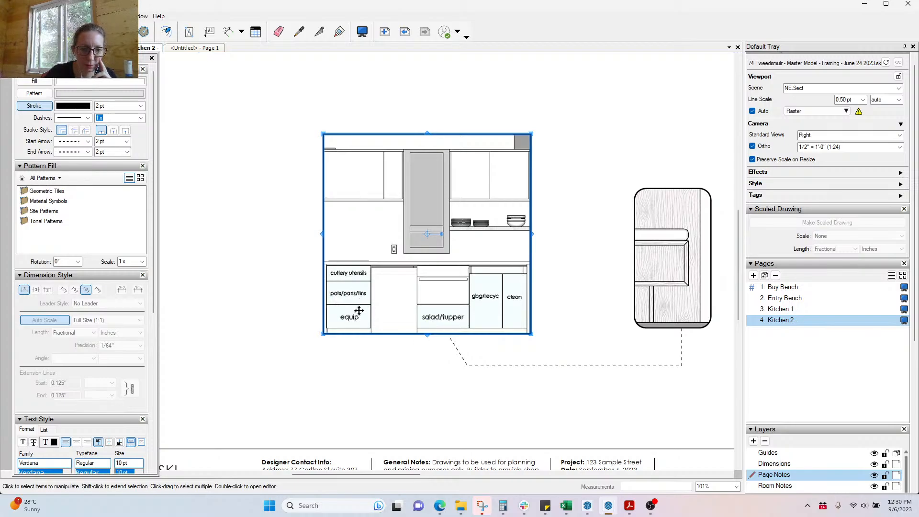
Step: Resize and reposition the Kitchen 2 viewport to include the food pantry
left_click_drag(533, 234, 600, 233)
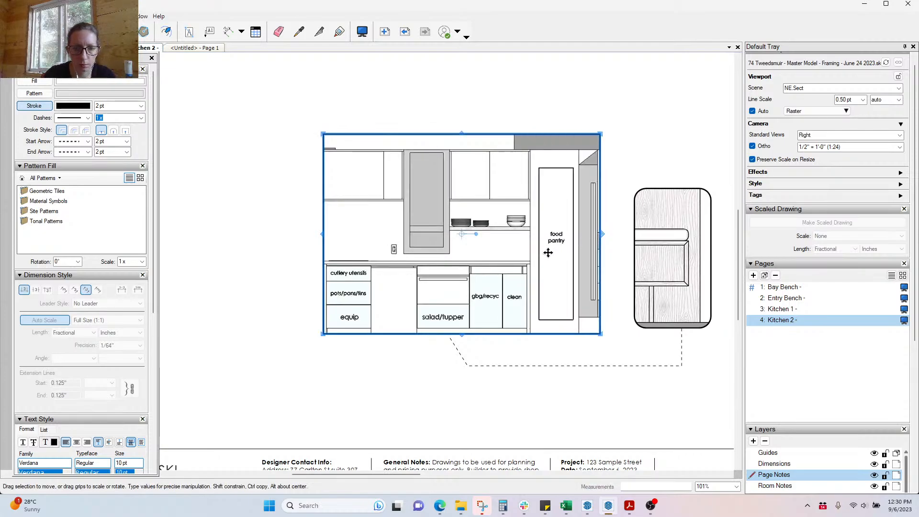
left_click_drag(548, 253, 448, 255)
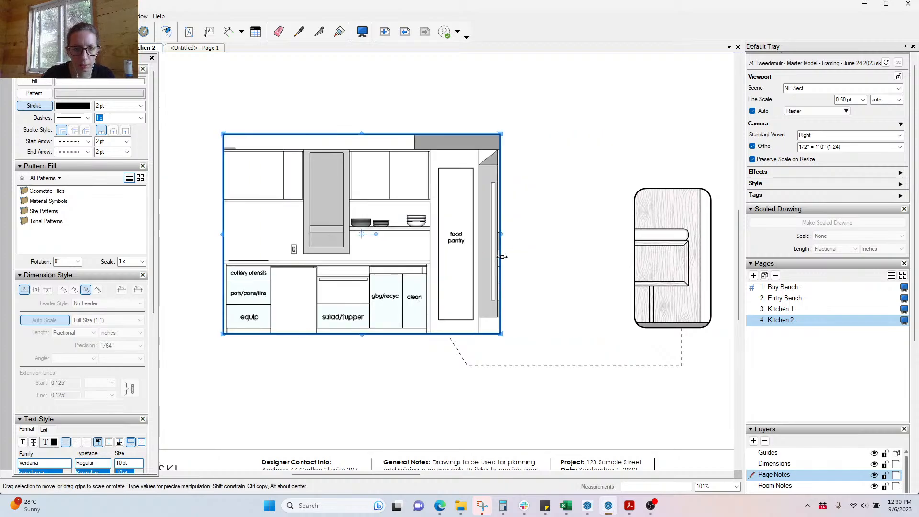
left_click_drag(502, 236, 574, 179)
scroll(567, 180, "up", 2)
scroll(567, 179, "up", 2)
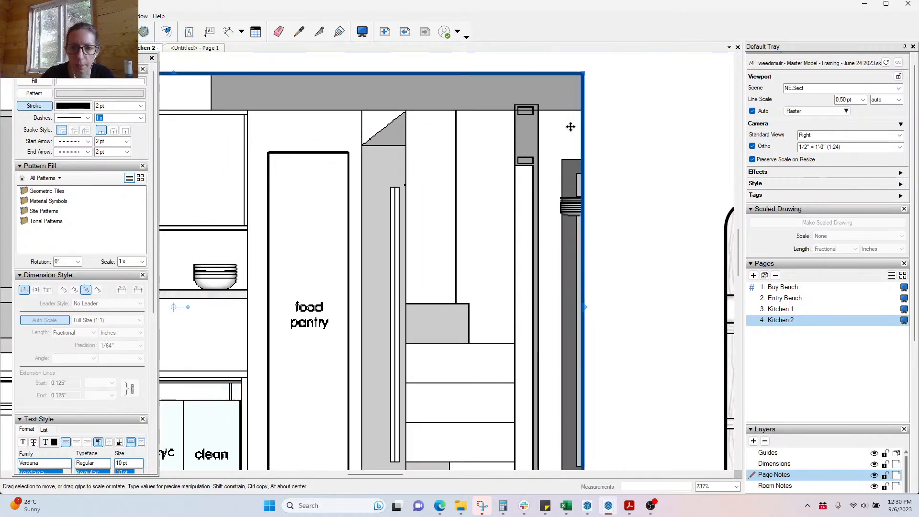
mouse_move(584, 131)
left_mouse_down()
mouse_move(512, 120)
mouse_move(594, 133)
mouse_move(586, 135)
left_mouse_up()
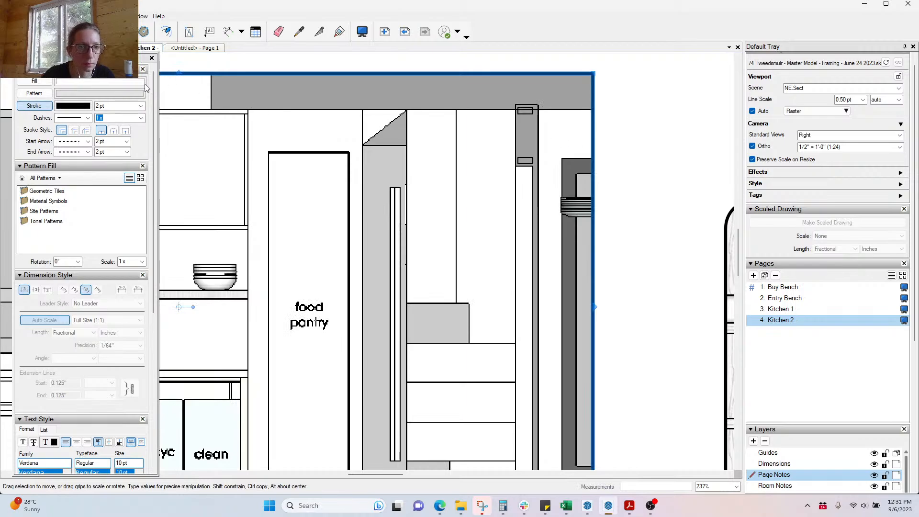
left_click(73, 17)
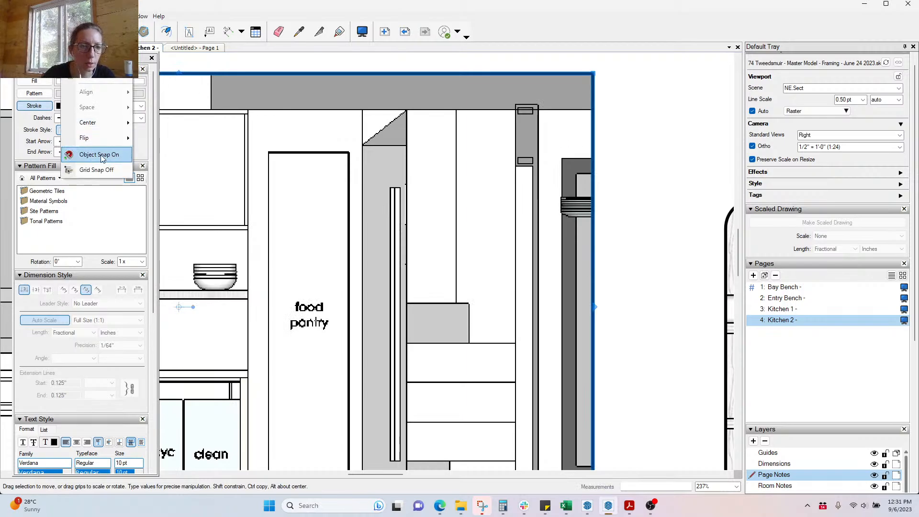
left_click_drag(594, 86, 595, 86)
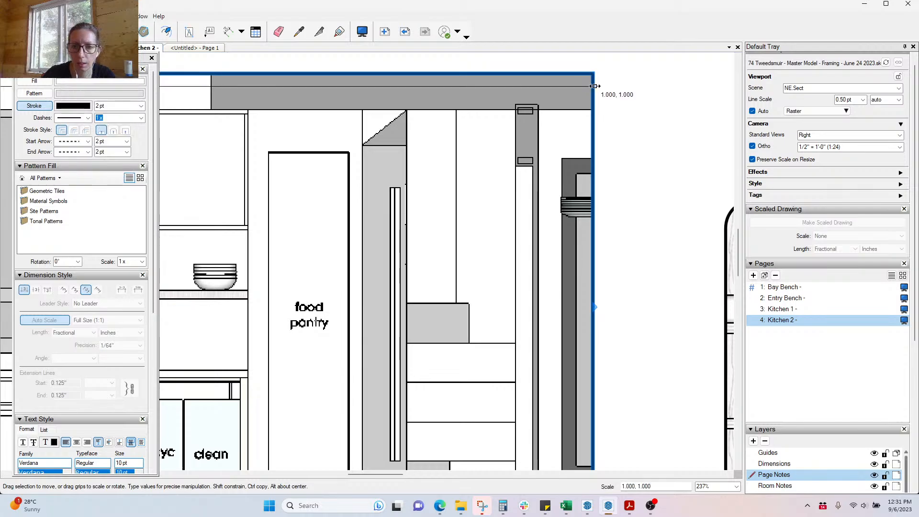
Step: In the clipping mask, pull the right edge in to the pantry wall
double_click(595, 86)
double_click(592, 122)
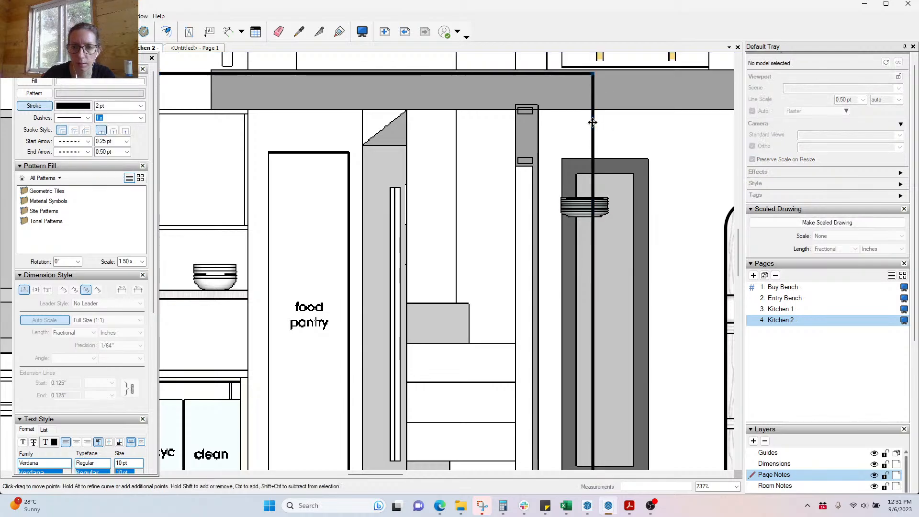
scroll(593, 122, "down", 3)
left_click_drag(594, 139, 543, 137)
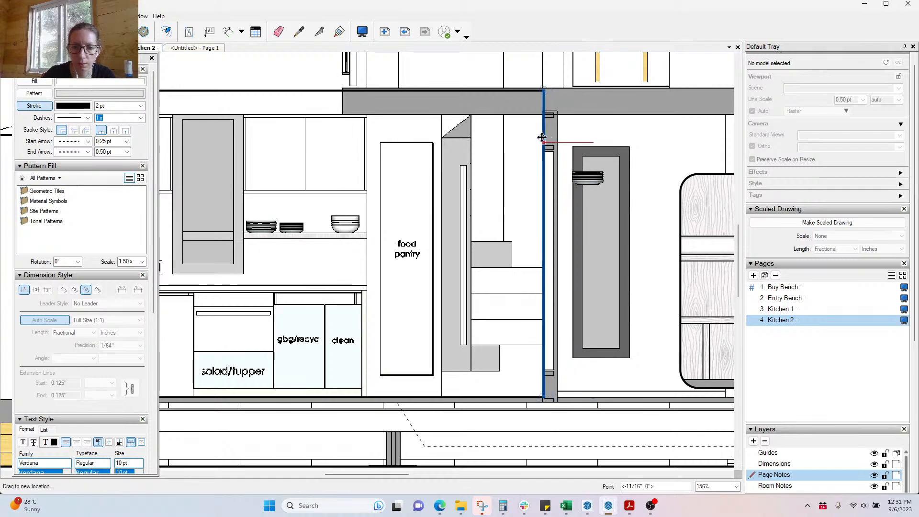
left_click_drag(543, 137, 542, 138)
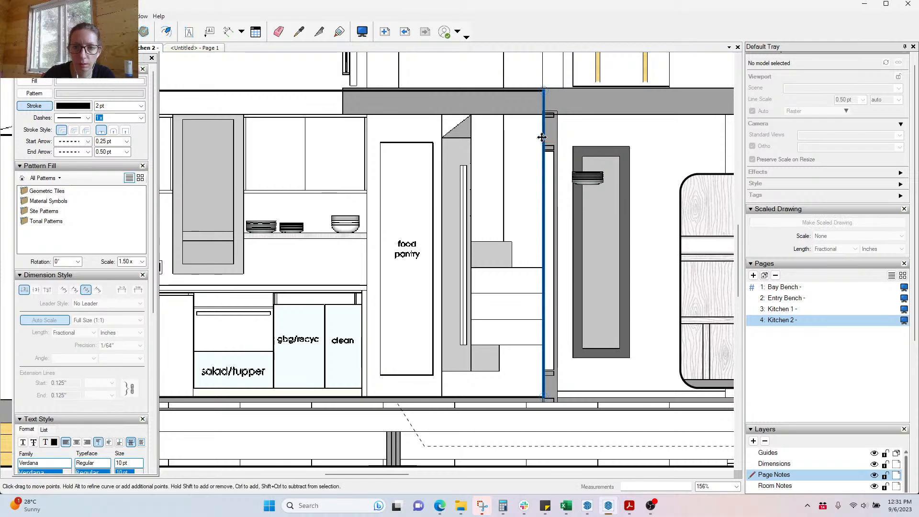
scroll(634, 239, "down", 3)
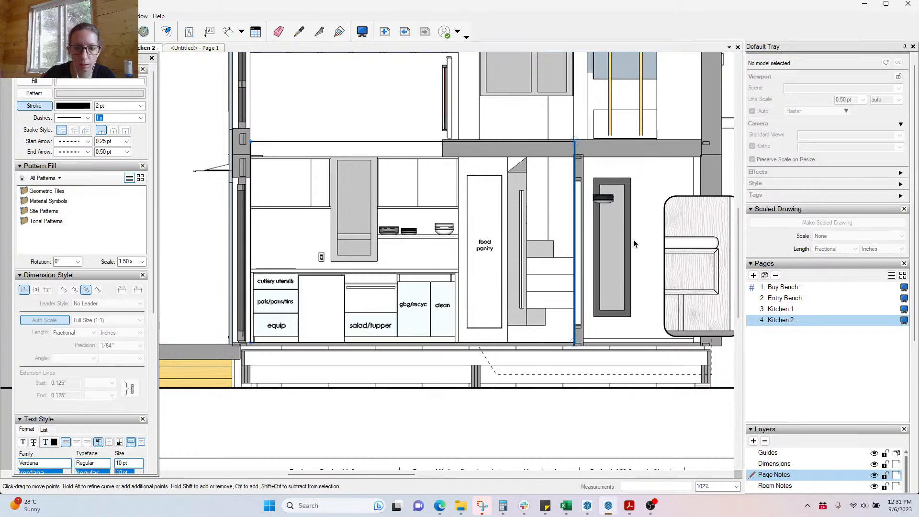
scroll(447, 135, "up", 1)
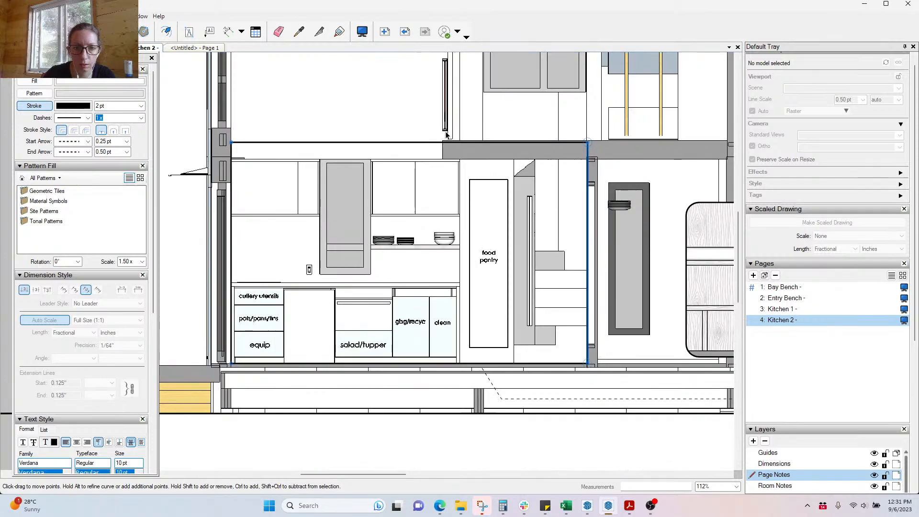
scroll(446, 135, "up", 2)
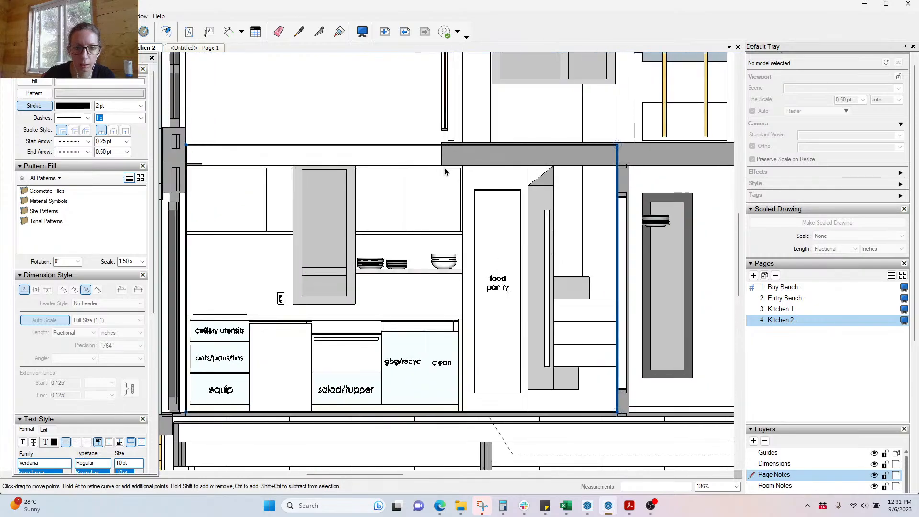
scroll(403, 263, "down", 3)
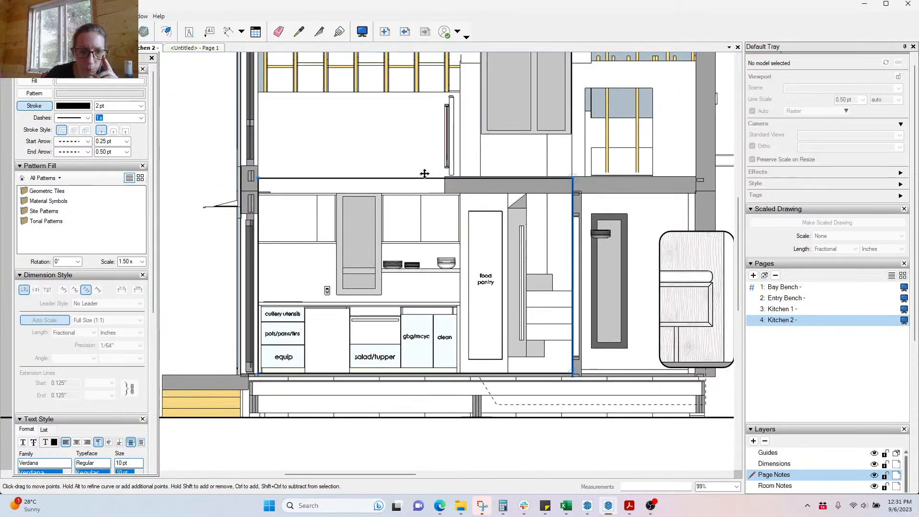
Step: Lower the crop's top edge to the beam's underside
left_click_drag(425, 178, 432, 202)
scroll(427, 181, "up", 7)
scroll(431, 134, "down", 5)
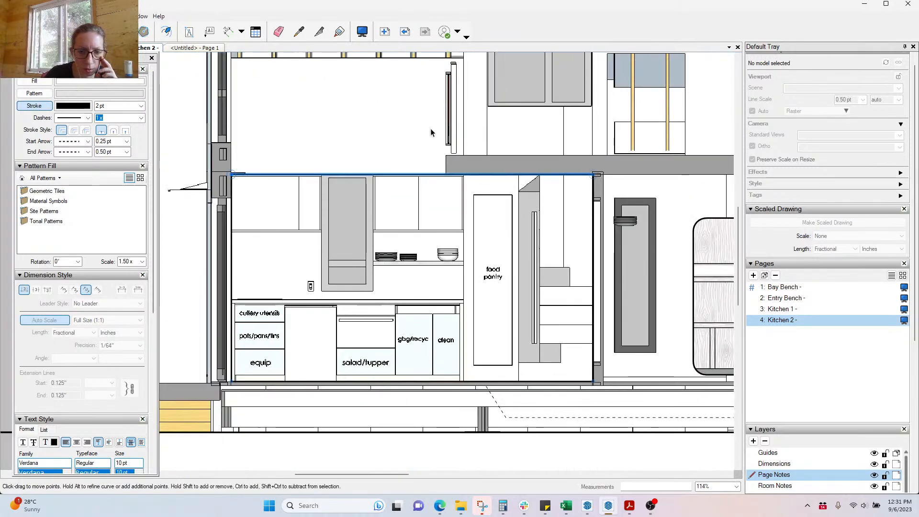
scroll(394, 171, "down", 5)
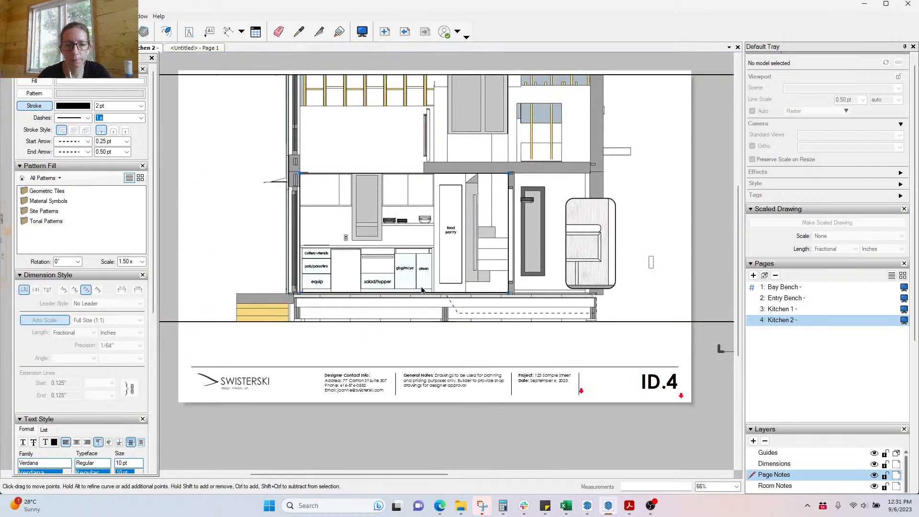
left_click(547, 415)
Step: Exit clip-mask editing on the Kitchen 2 elevation and bring the SketchUp model forward
left_click(547, 416)
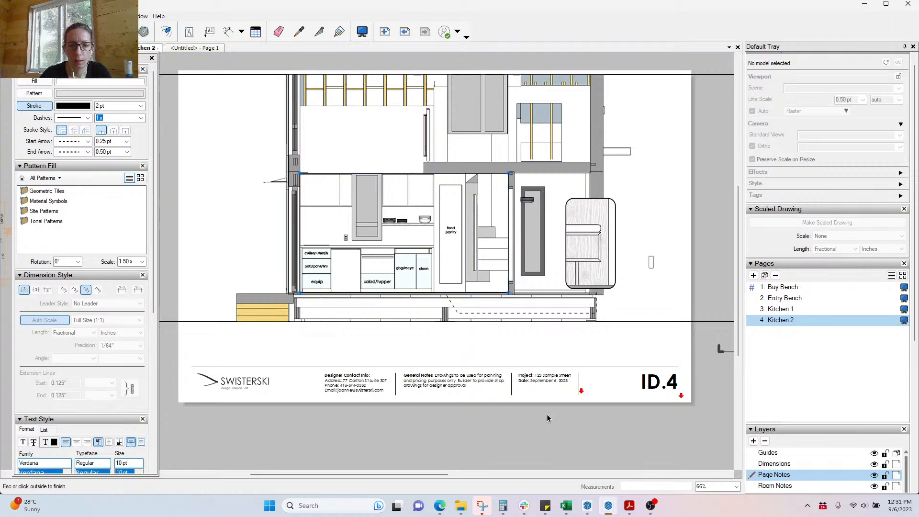
left_click(547, 415)
left_click(547, 415)
left_click(547, 415)
left_click(547, 415)
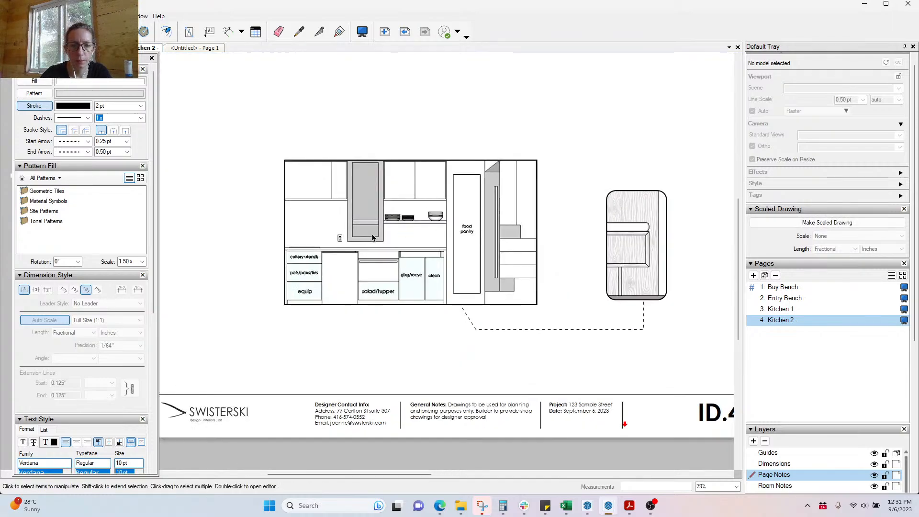
scroll(435, 234, "up", 2)
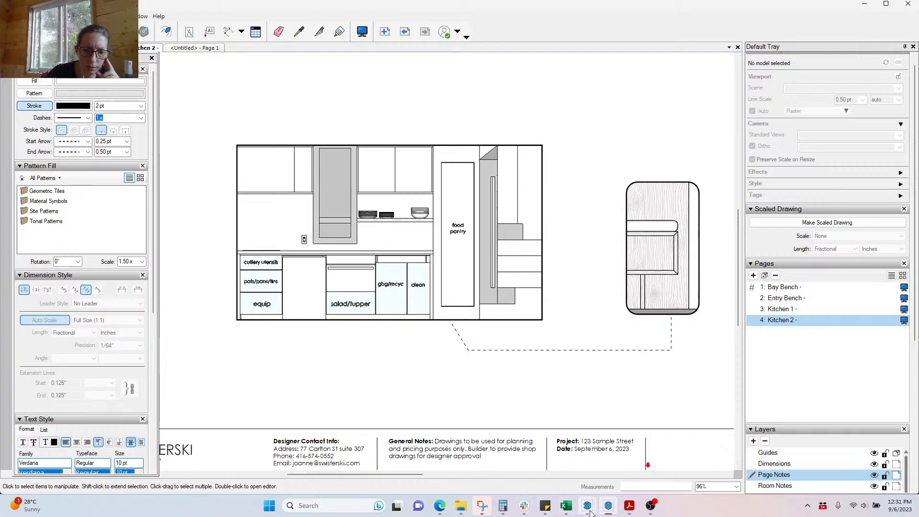
mouse_move(588, 506)
left_click(478, 471)
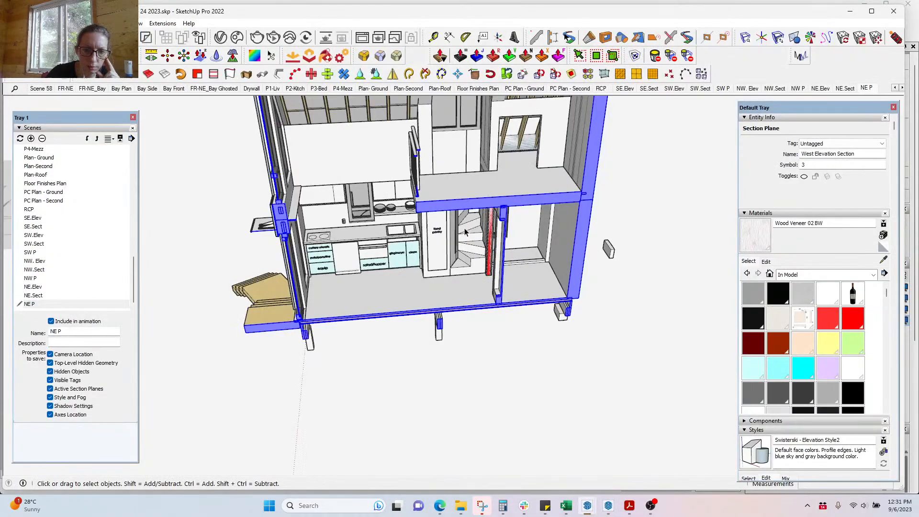
Step: Orbit the model around the kitchen, pantry and stairs, then return to LayOut's Kitchen 2 page
scroll(462, 384, "up", 3)
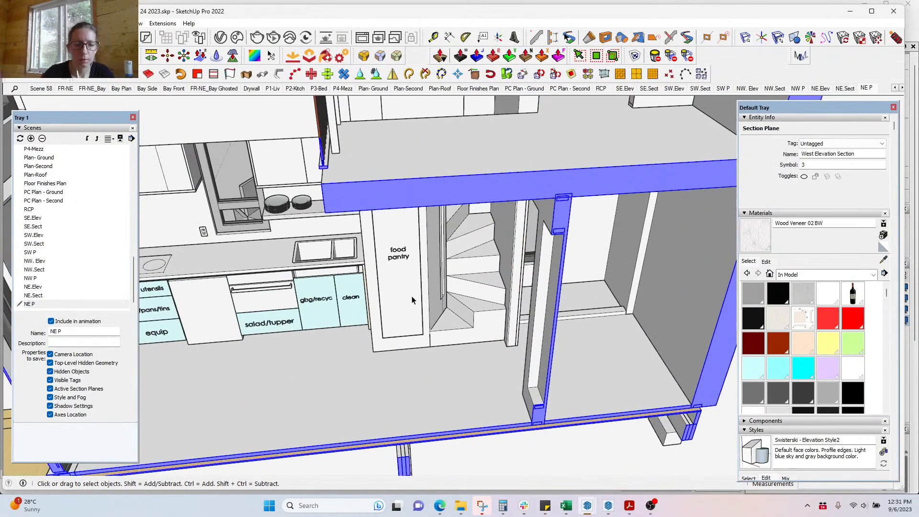
middle_click_drag(486, 383, 464, 337)
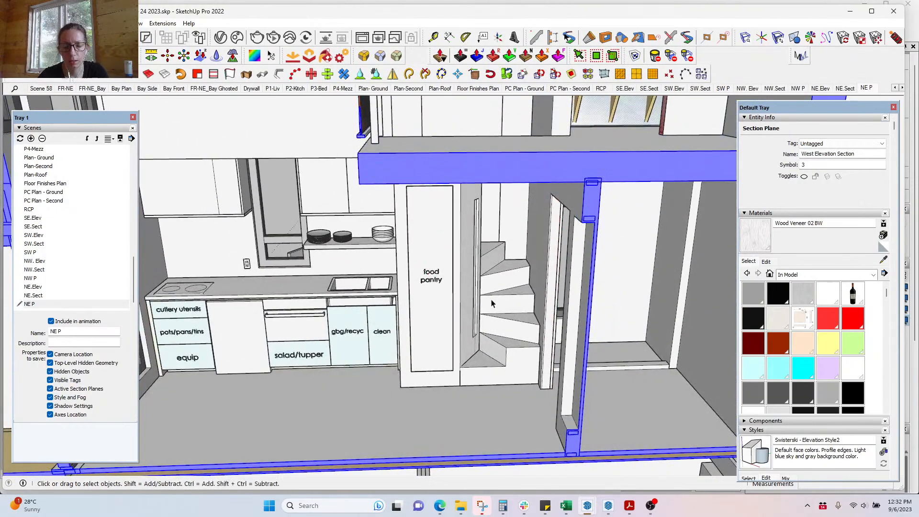
middle_click_drag(492, 303, 513, 261)
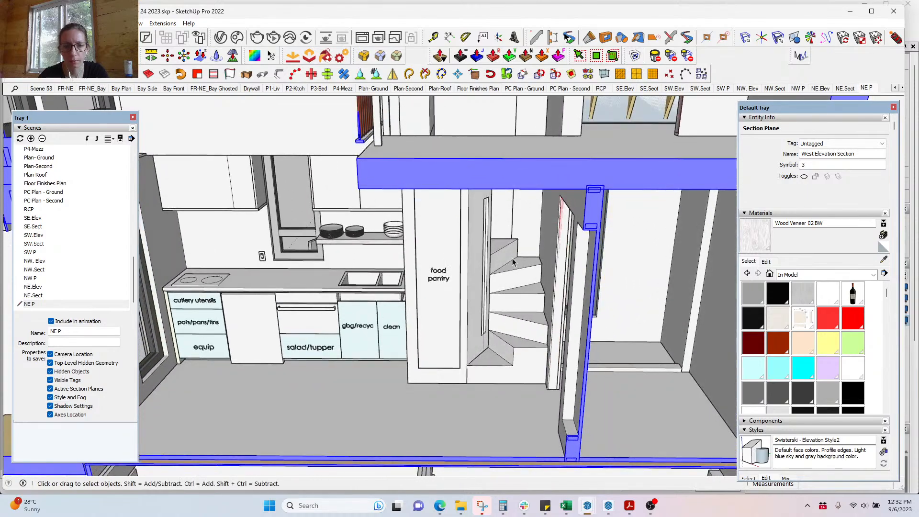
left_click(607, 508)
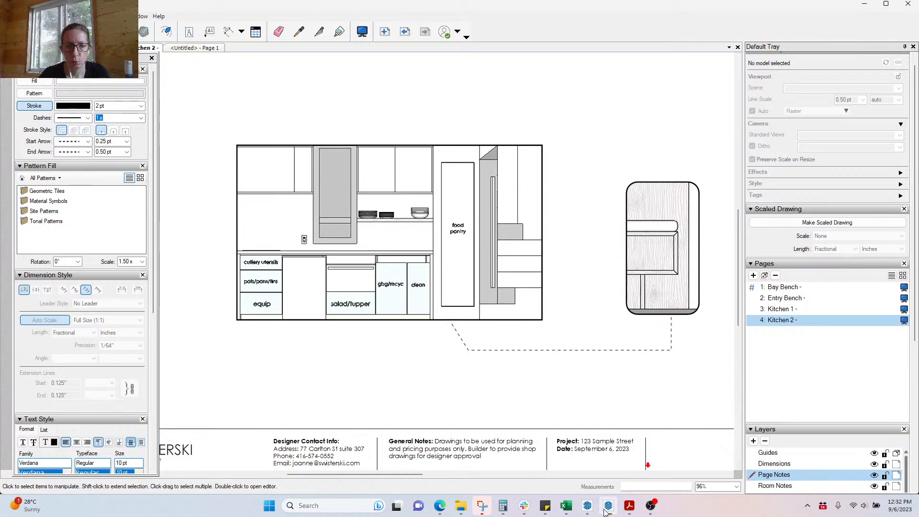
Step: Zoom in on the Kitchen 2 cabinet labels, then switch to the SketchUp master model
scroll(257, 306, "down", 1)
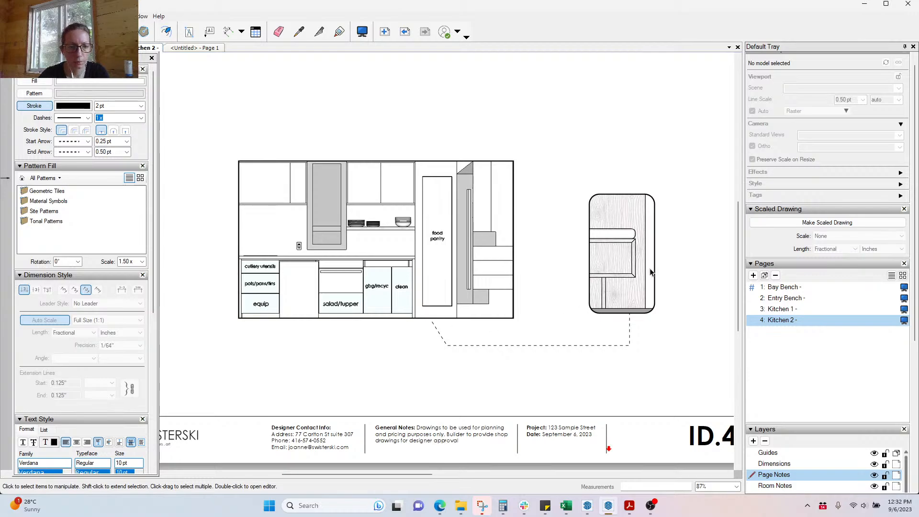
scroll(240, 325, "up", 5)
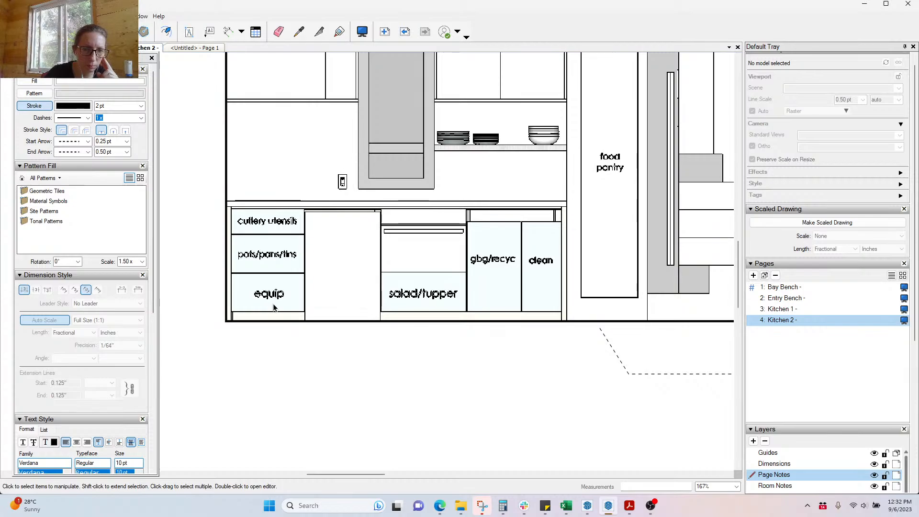
scroll(318, 382, "down", 1)
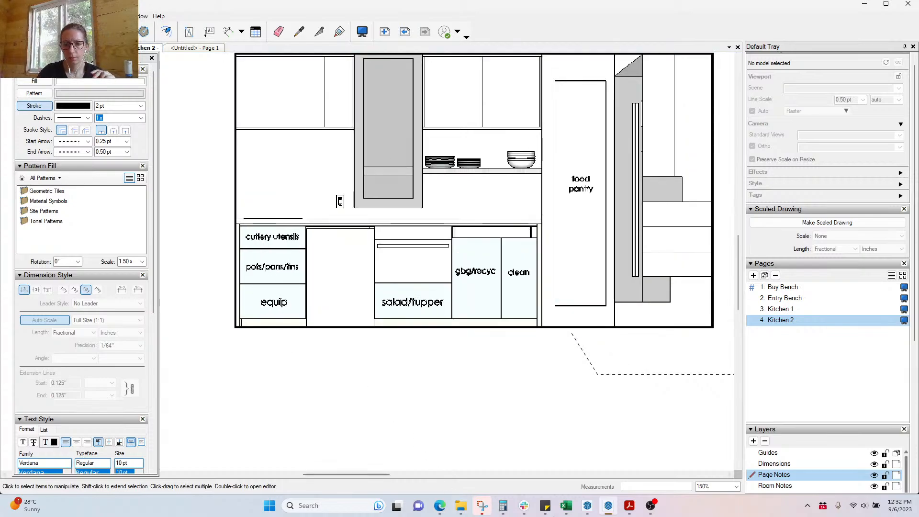
mouse_move(590, 510)
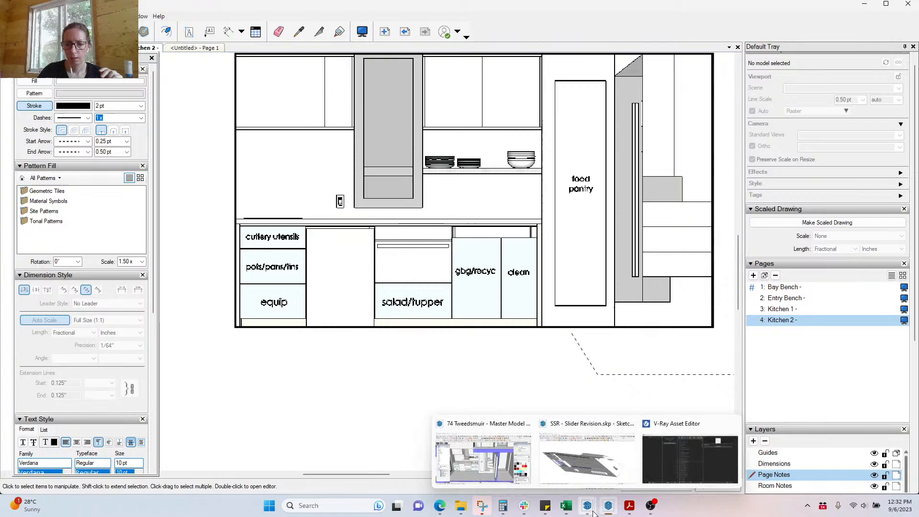
left_click(500, 472)
Step: Check the gbg/recyc label's tag without changing it, then go from NE P to the NE.Sect scene
left_click(363, 326)
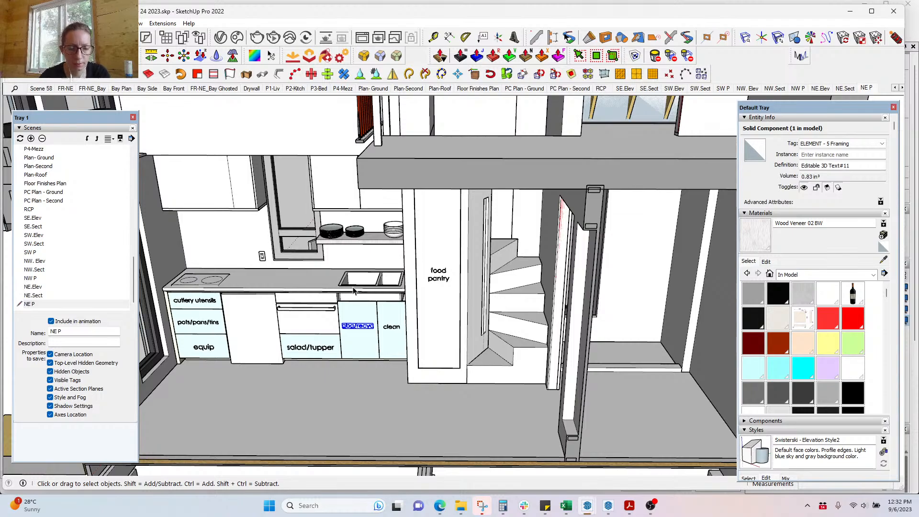
left_click(63, 73)
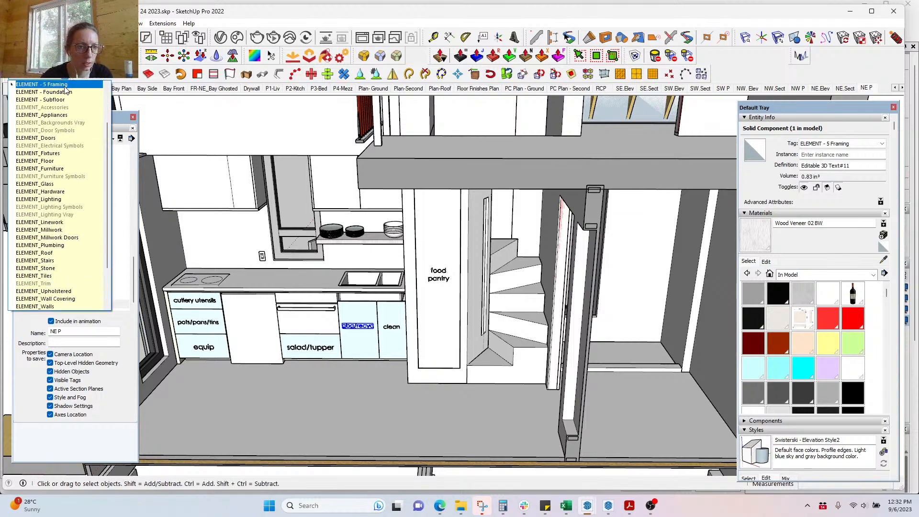
left_click(339, 16)
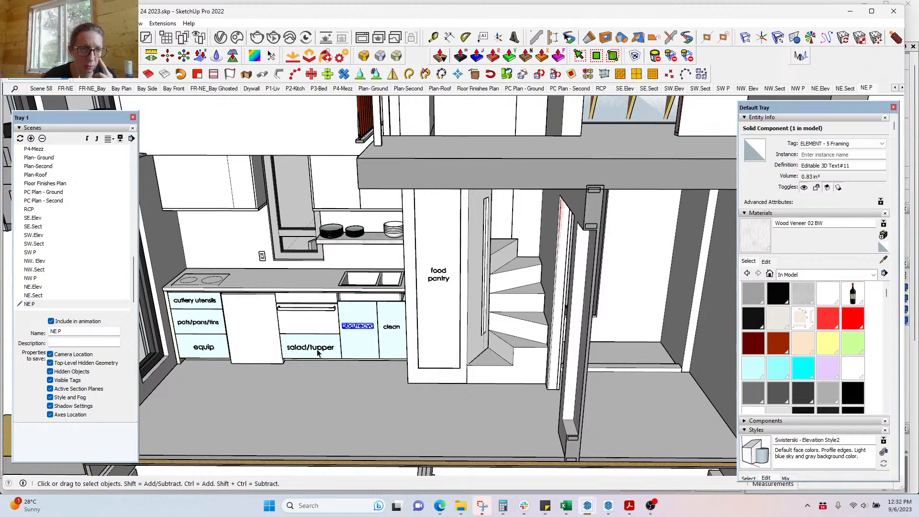
left_click(865, 90)
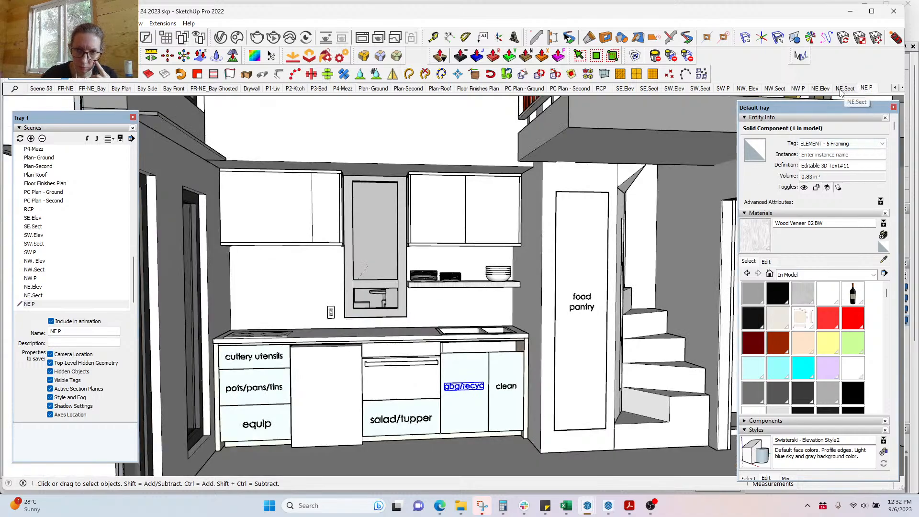
left_click(844, 89)
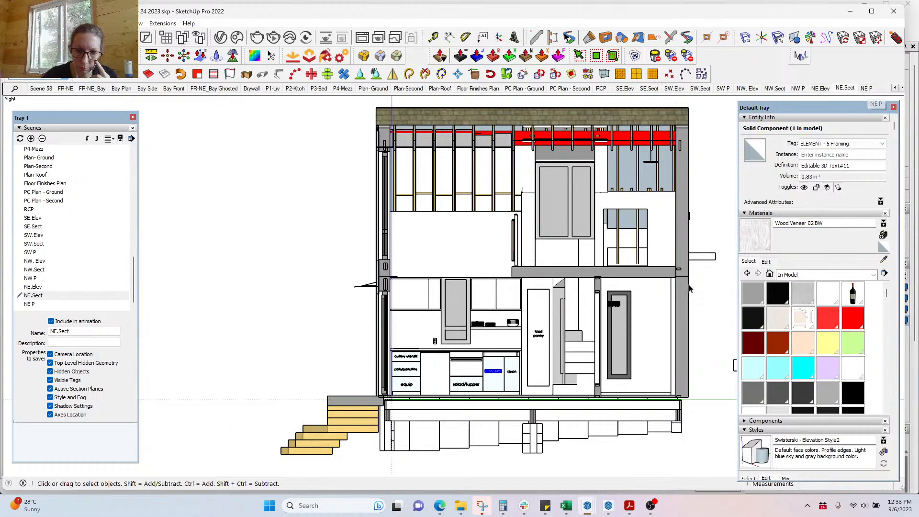
Step: Delete the gbg/recyc, clean, salad/tupper and equip labels
key("Delete")
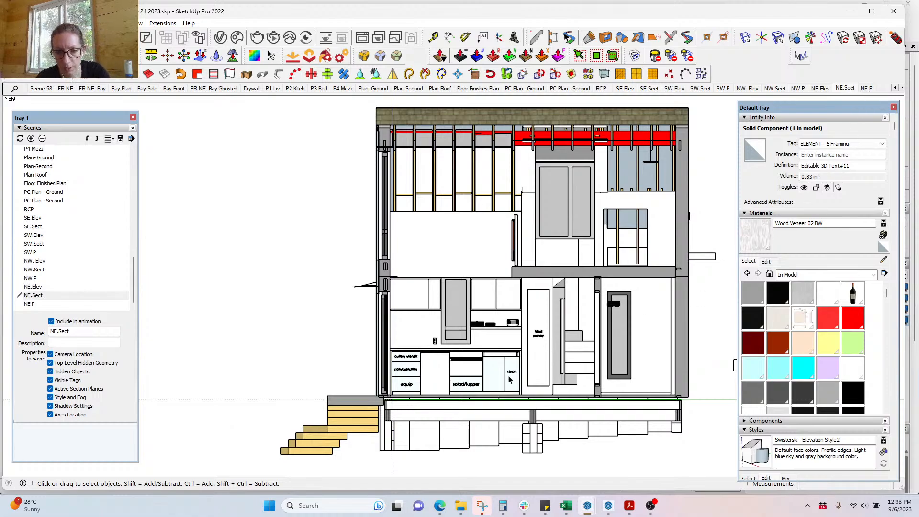
left_click(512, 372)
key("Delete")
left_click(467, 386)
key("Delete")
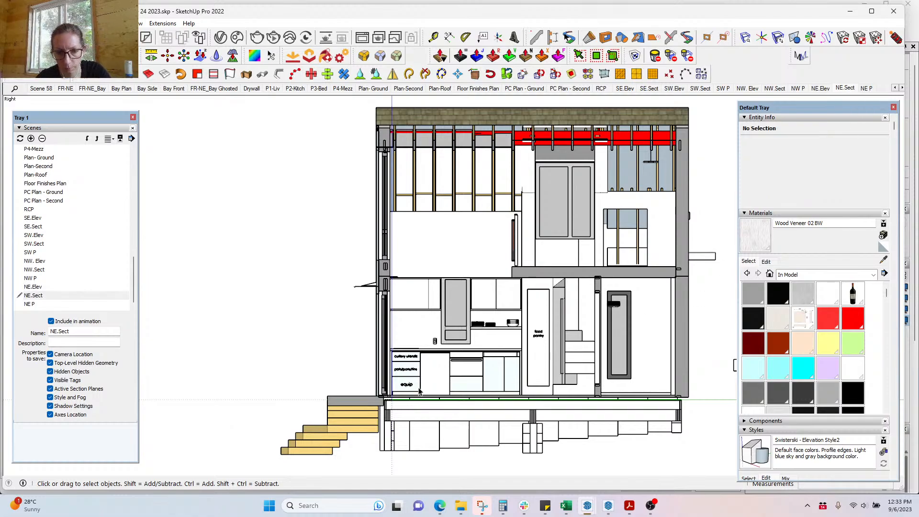
left_click(407, 386)
key("Delete")
Step: Delete the pots/pans/tins, cutlery utensils and food pantry labels, then update the NE.Sect scene
left_click(413, 369)
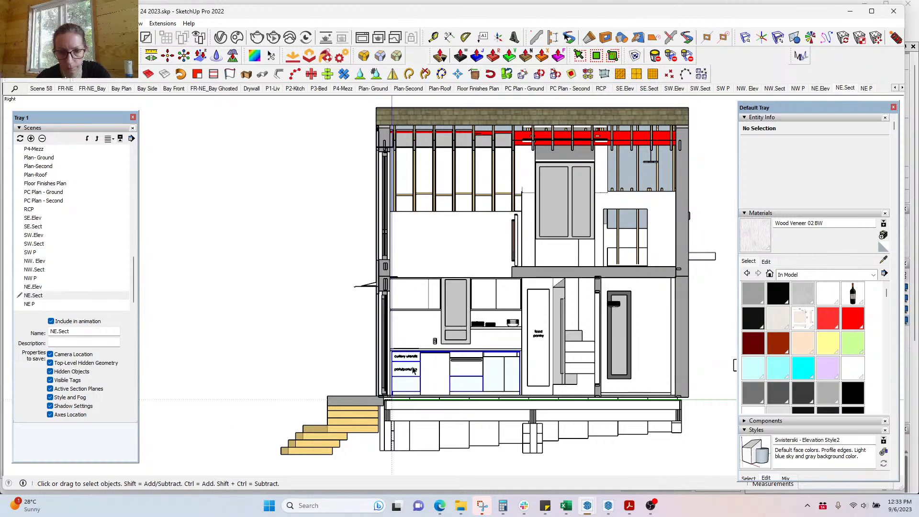
key("Delete")
left_click(411, 361)
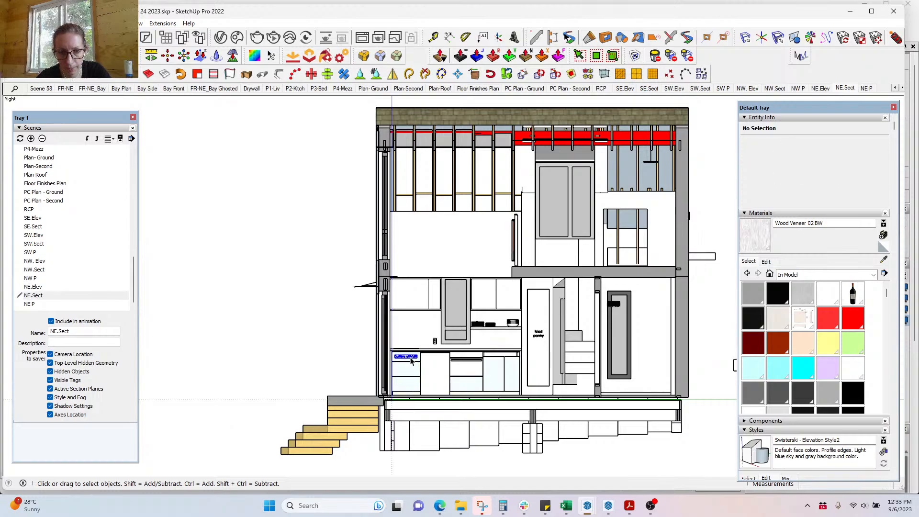
key("Delete")
left_click(539, 335)
key("Delete")
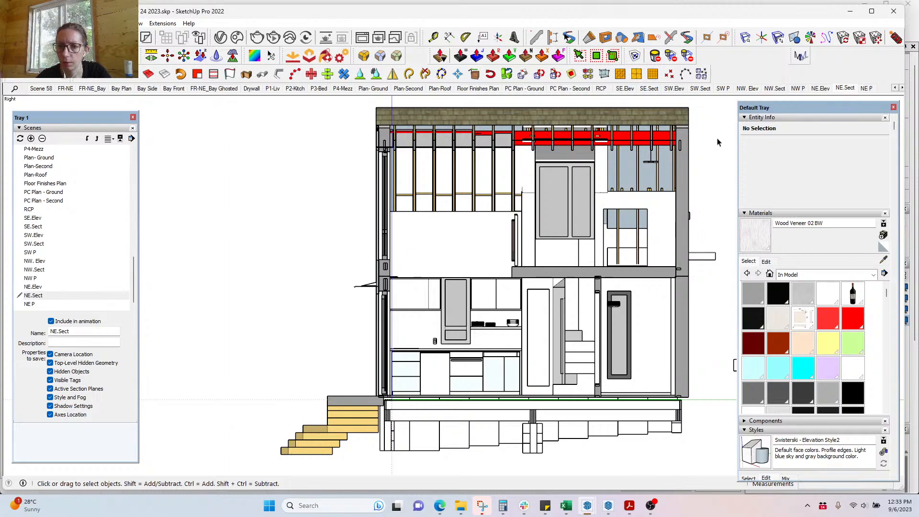
right_click(845, 89)
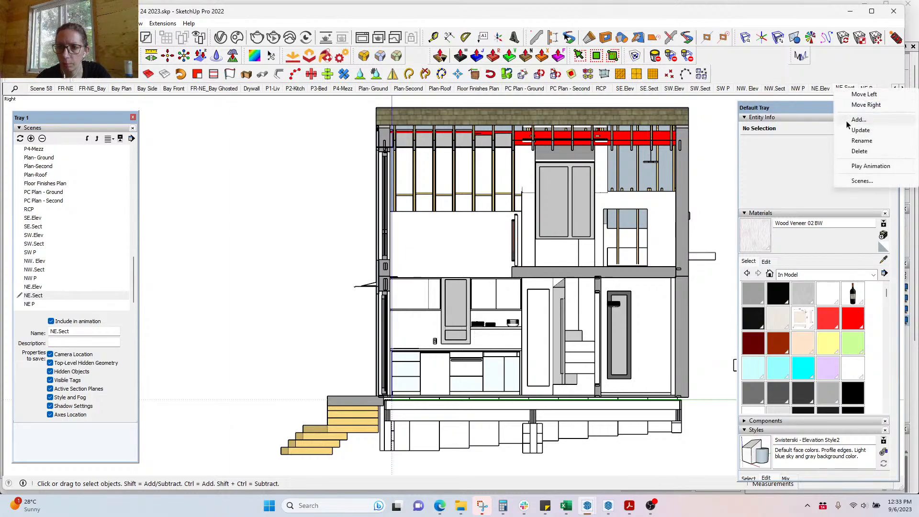
left_click(849, 134)
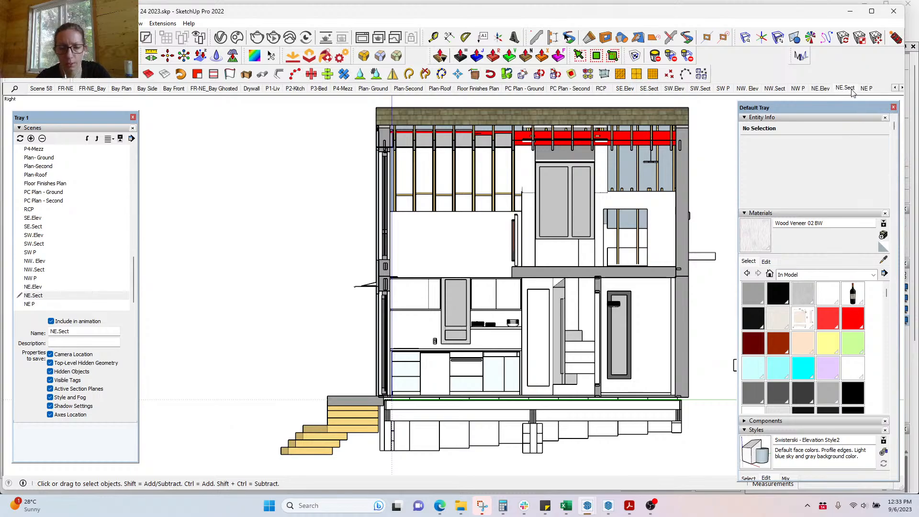
Step: In the NE P scene, delete the equip, cutlery utensils and salad/tupper labels
mouse_move(581, 514)
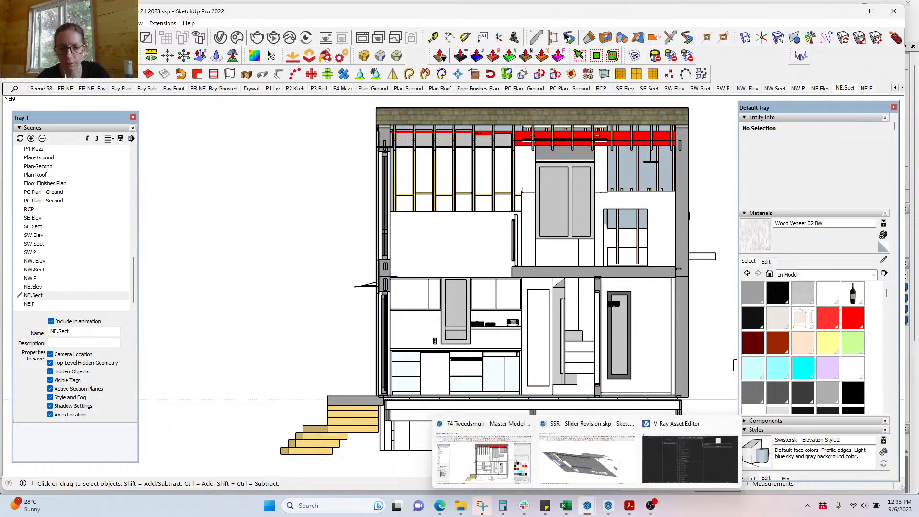
left_click(867, 89)
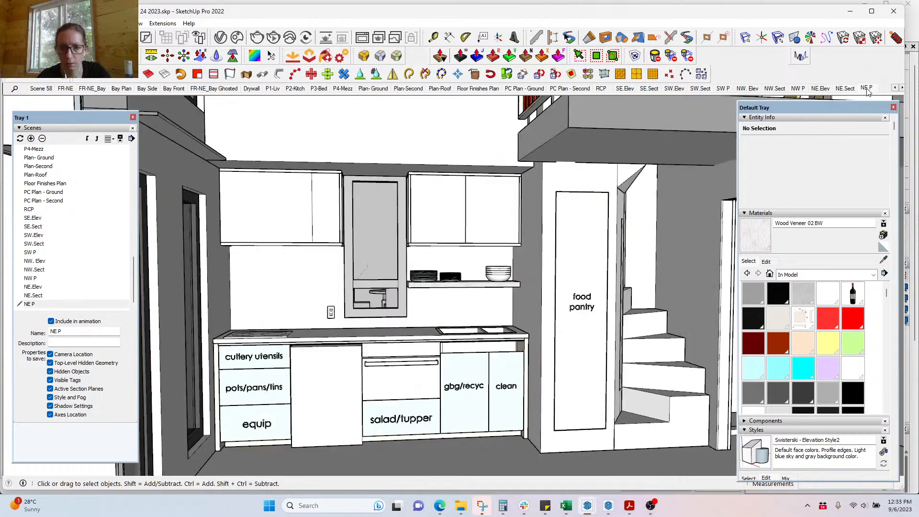
left_click(252, 425)
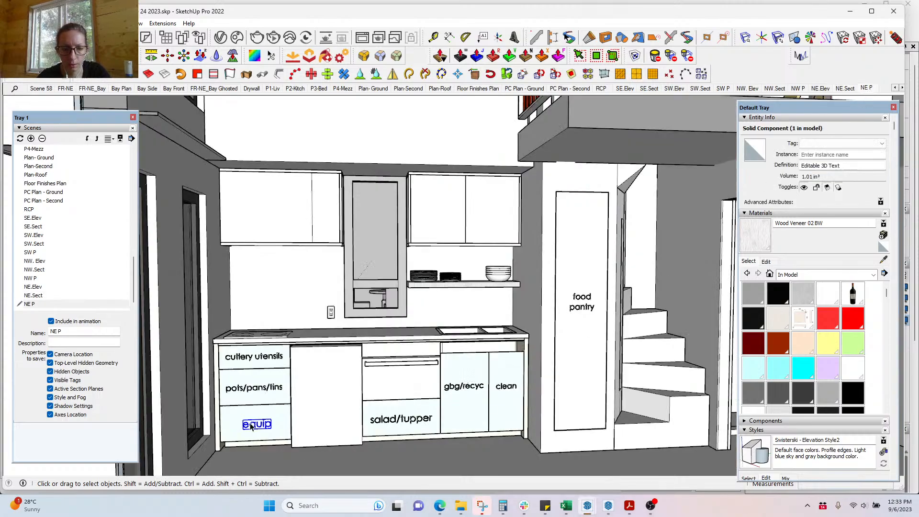
key("Delete")
key("Delete")
left_click(278, 360)
key("Delete")
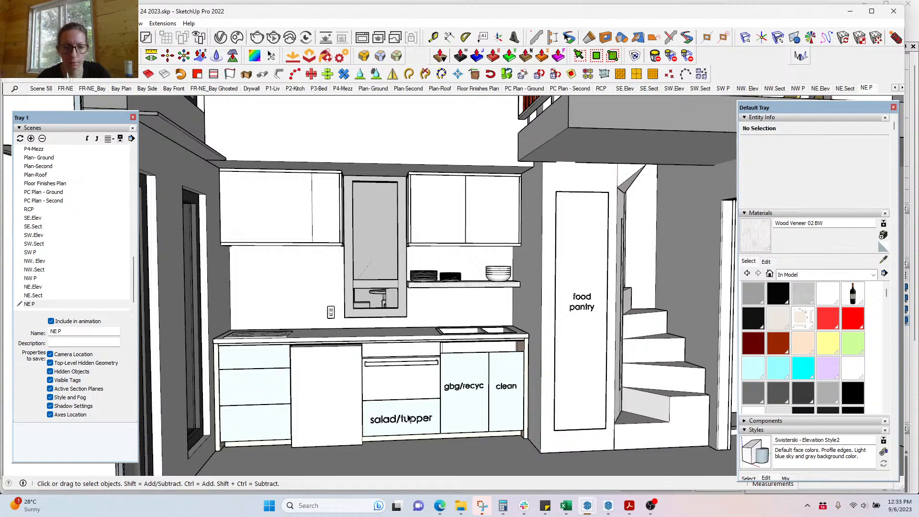
left_click(410, 421)
Step: Delete the gbg/recyc, clean and food pantry labels, then update the NE P scene
key("Delete")
left_click(467, 391)
key("Delete")
left_click(506, 387)
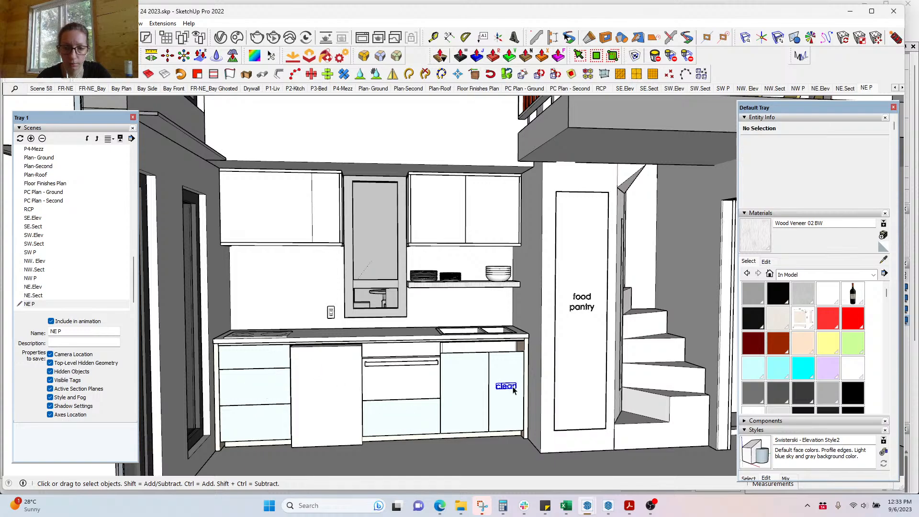
key("Delete")
left_click(586, 310)
key("Delete")
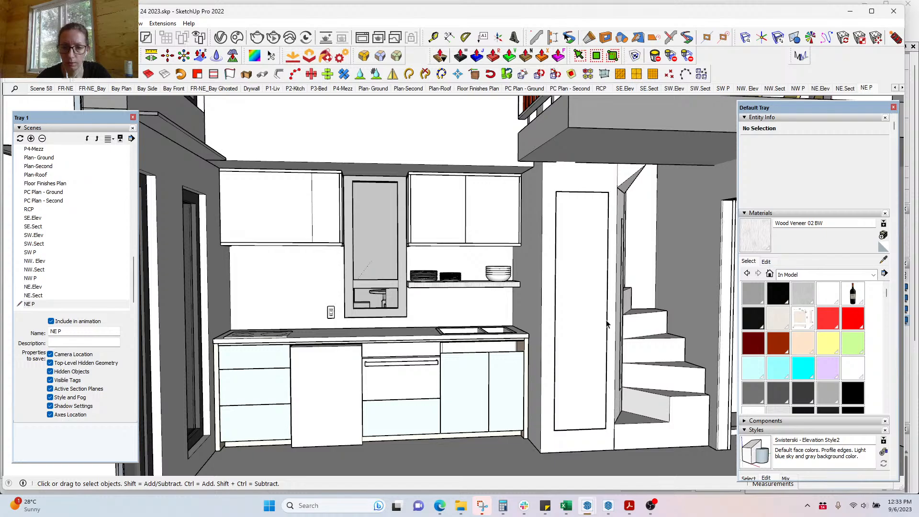
right_click(867, 91)
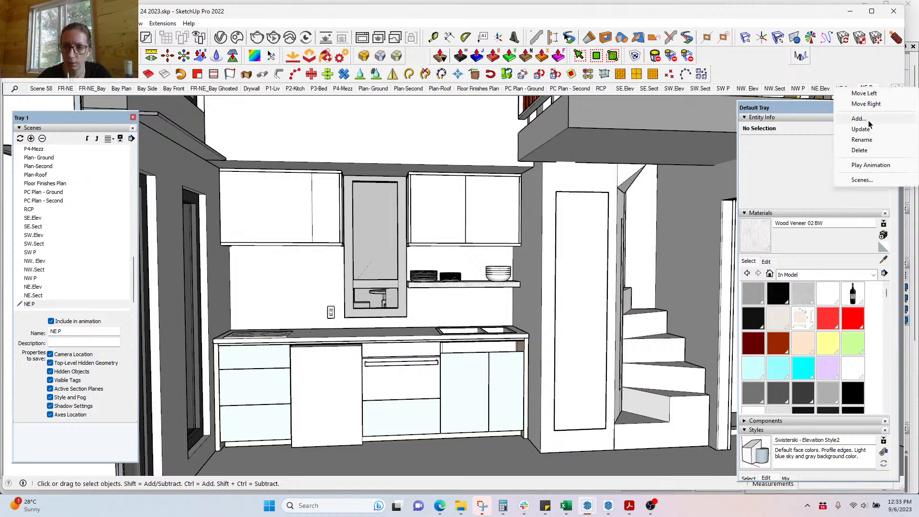
left_click(869, 131)
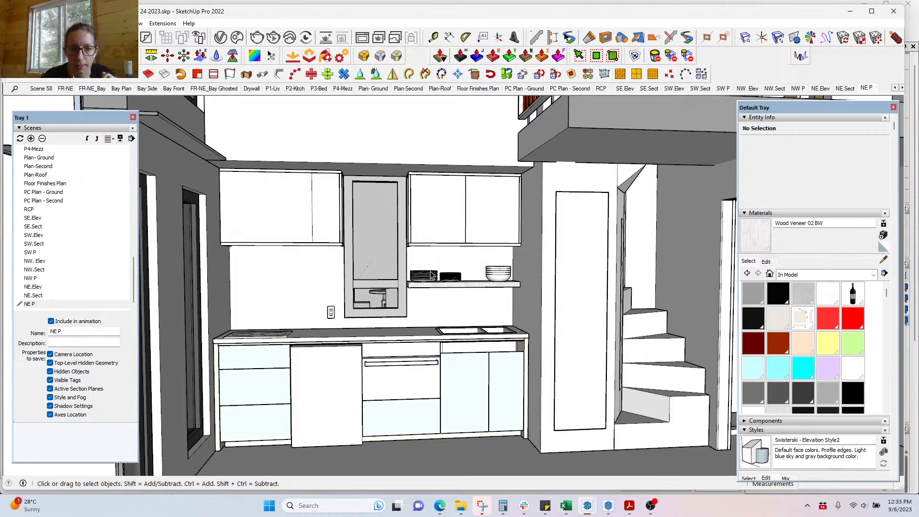
Step: Window-select the two dining table sets behind the kitchen window and delete them in the NE P scene
middle_click_drag(393, 314, 530, 418)
scroll(530, 418, "down", 8)
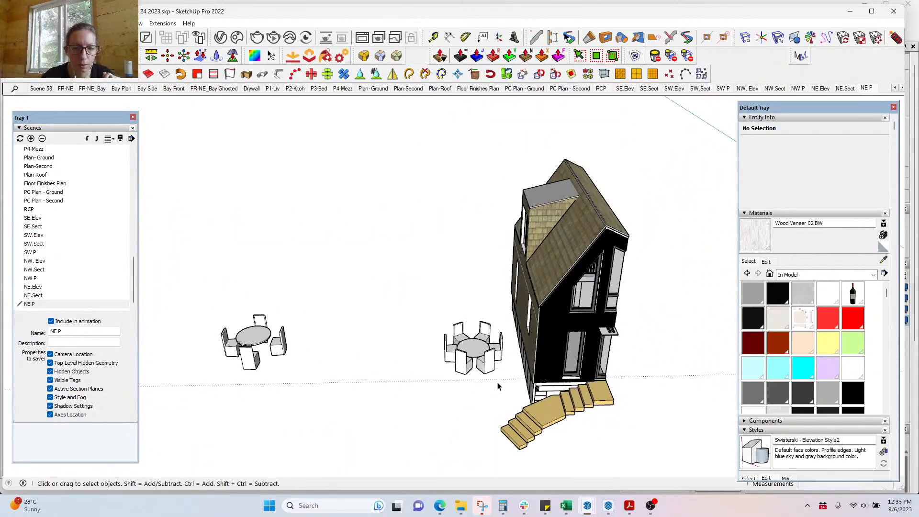
left_click_drag(288, 313, 211, 302)
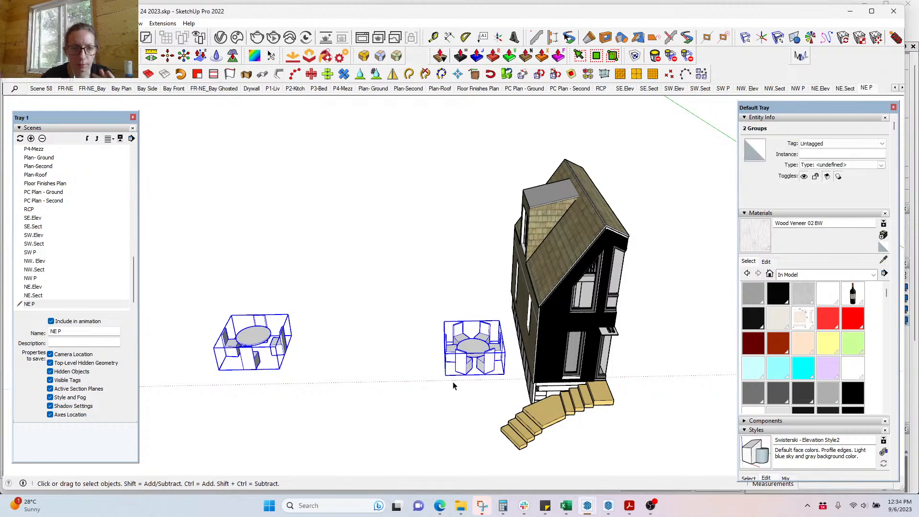
left_click(866, 89)
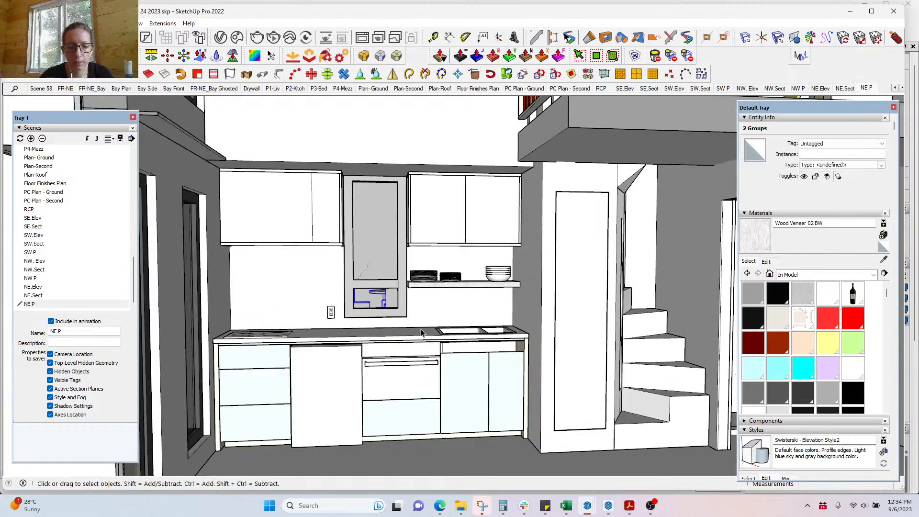
key("h")
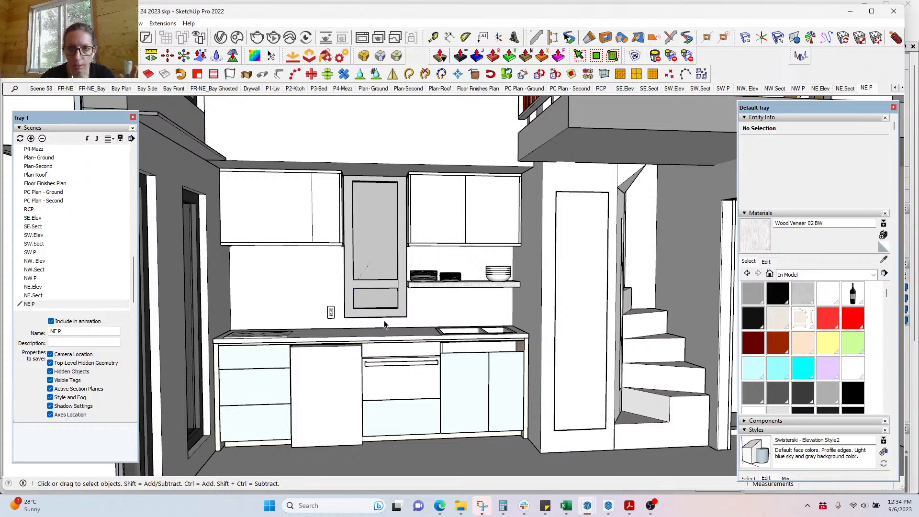
Step: Update the NE P scene so it is saved without the dining sets
right_click(863, 91)
left_click(858, 134)
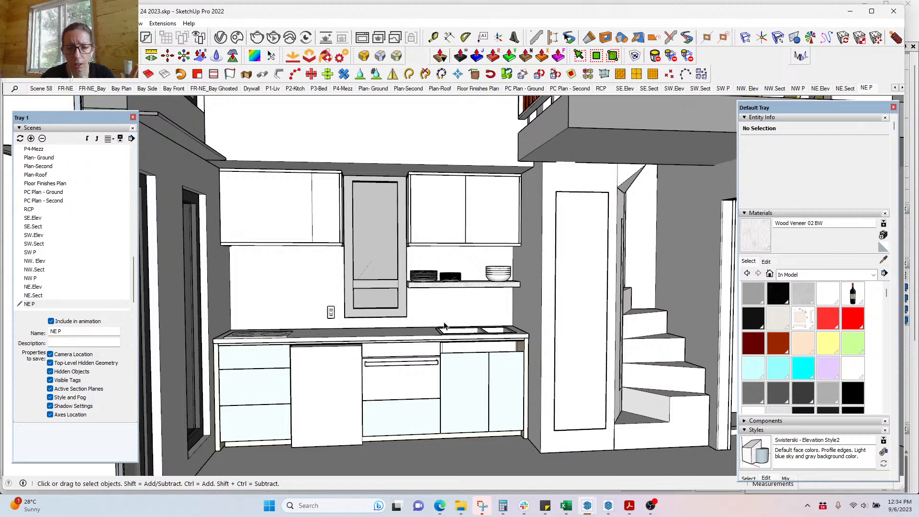
middle_click_drag(497, 359, 498, 438)
Step: Sample the countertop's Default material with the Paint Bucket and zoom in on the sink cabinets
key("m")
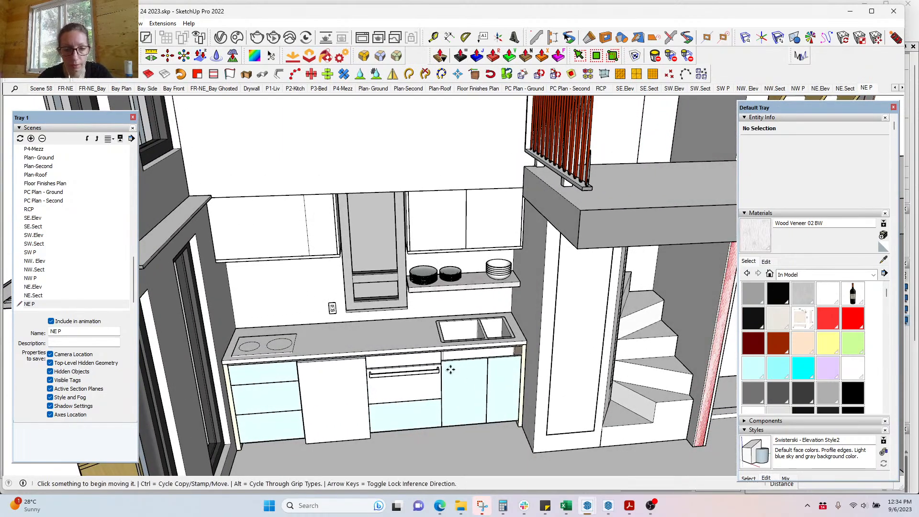
key("b")
left_click(425, 330, "alt")
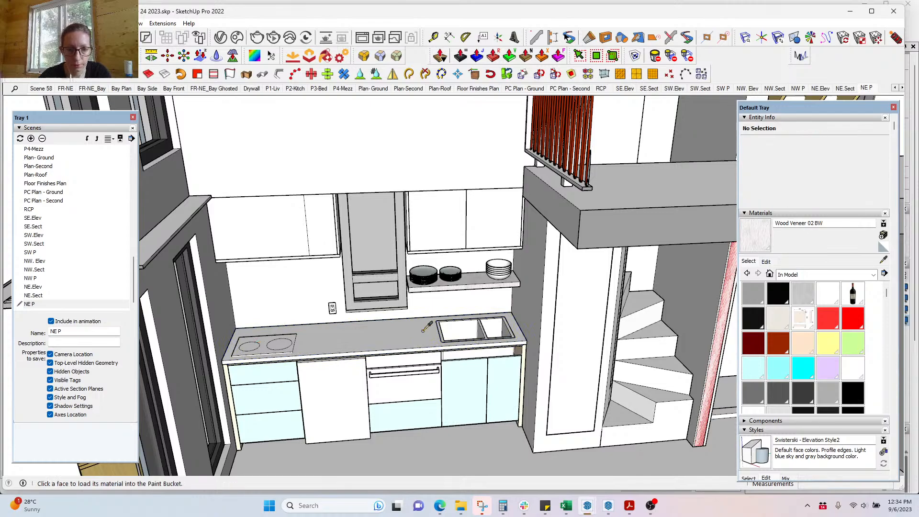
scroll(452, 378, "up", 5)
middle_click_drag(509, 389, 441, 341)
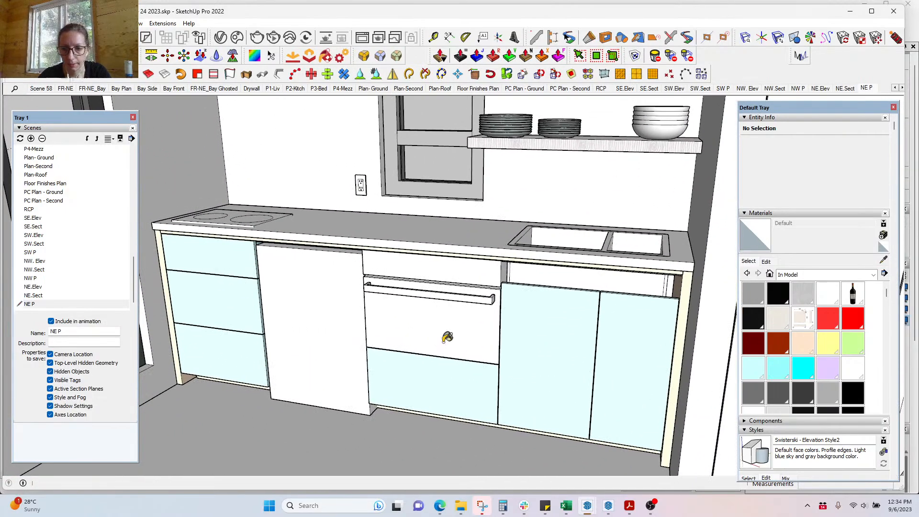
Step: Paint the sink cabinet's right end panel with the Default material
double_click(679, 355)
double_click(679, 356)
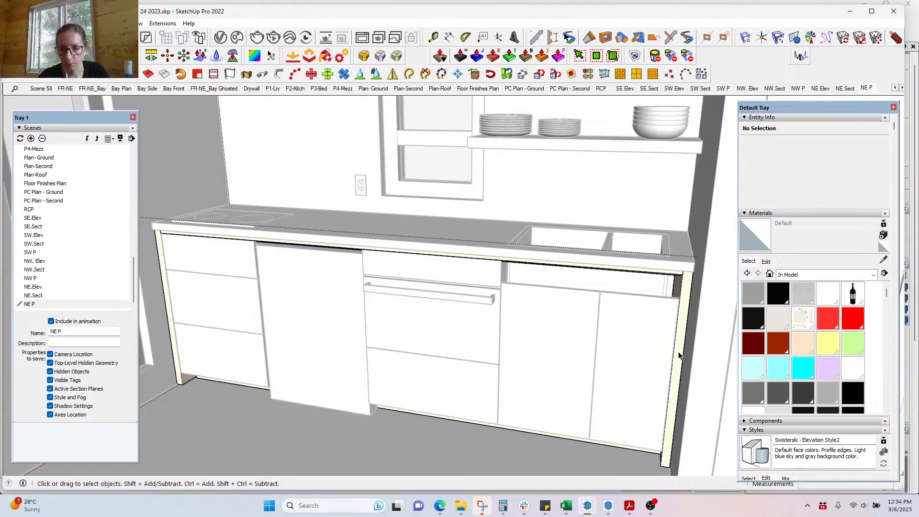
double_click(679, 355)
key("ctrl+a")
key("b")
left_click(684, 330)
key("space")
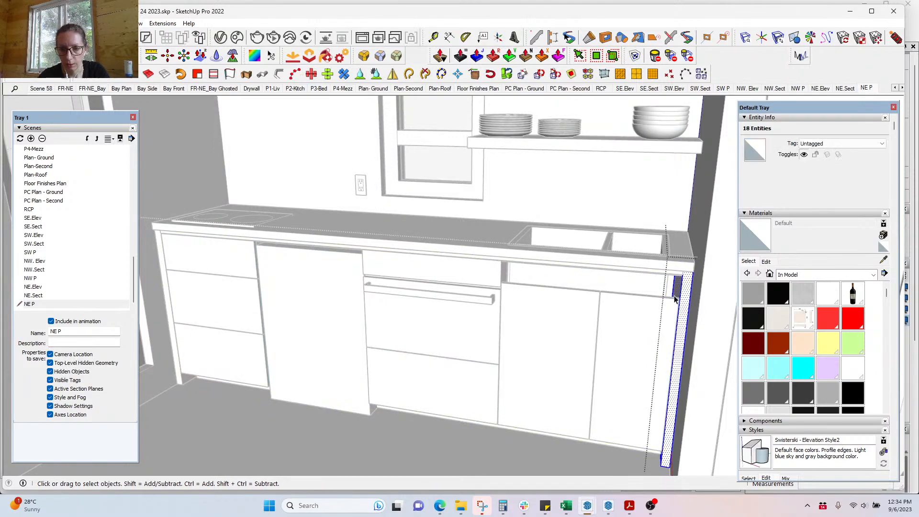
key("Escape")
Step: Paint the front rail under the countertop with the Default material and exit the cabinet group
double_click(676, 271)
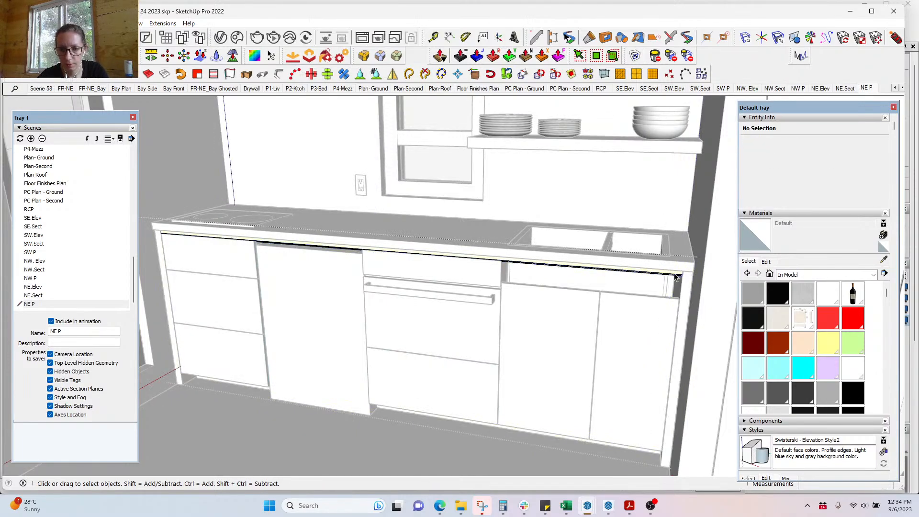
key("ctrl+a")
key("b")
left_click(678, 271)
key("space")
key("Escape")
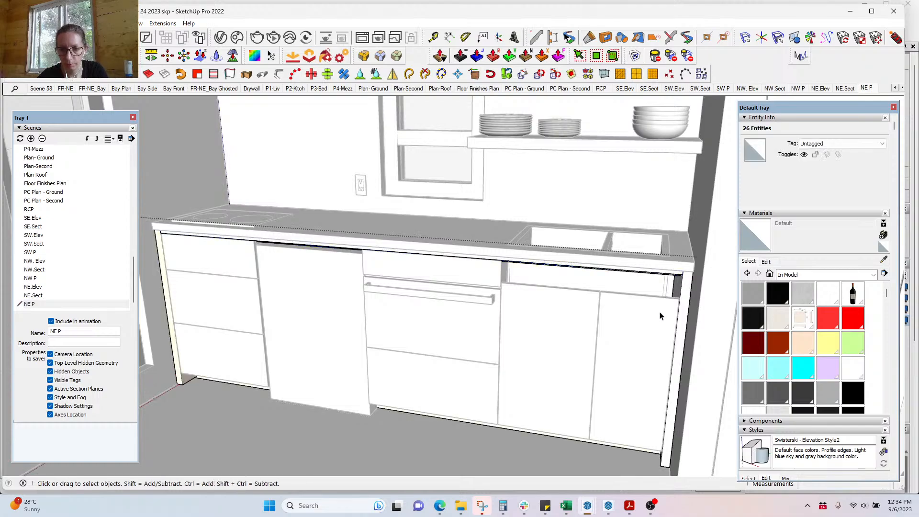
key("Escape")
key("Escape")
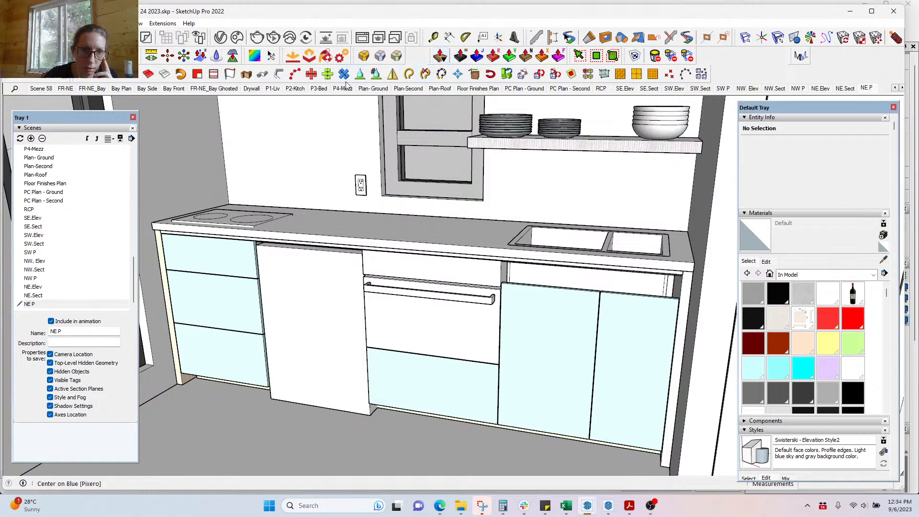
Step: Sample the cyan drawer-front material and select every face using Color H01 in the V-Ray Asset Editor
left_click(220, 37)
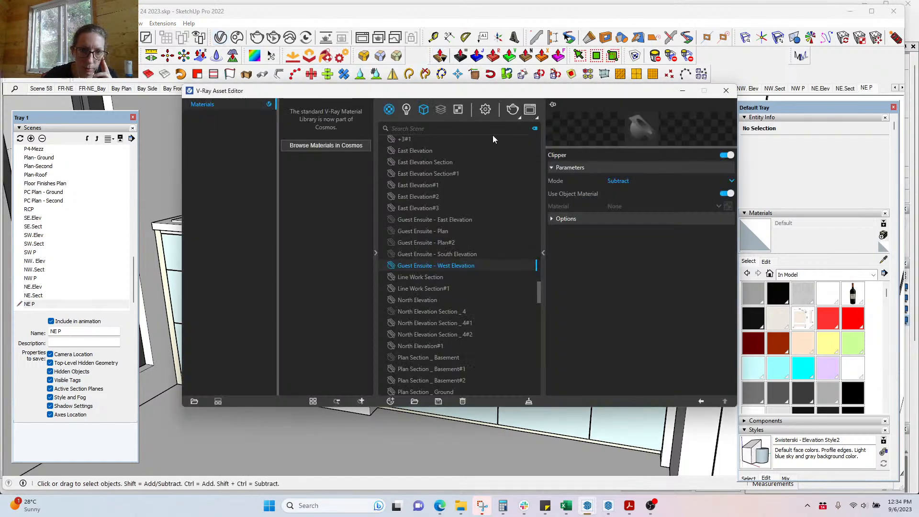
left_click_drag(518, 89, 702, 76)
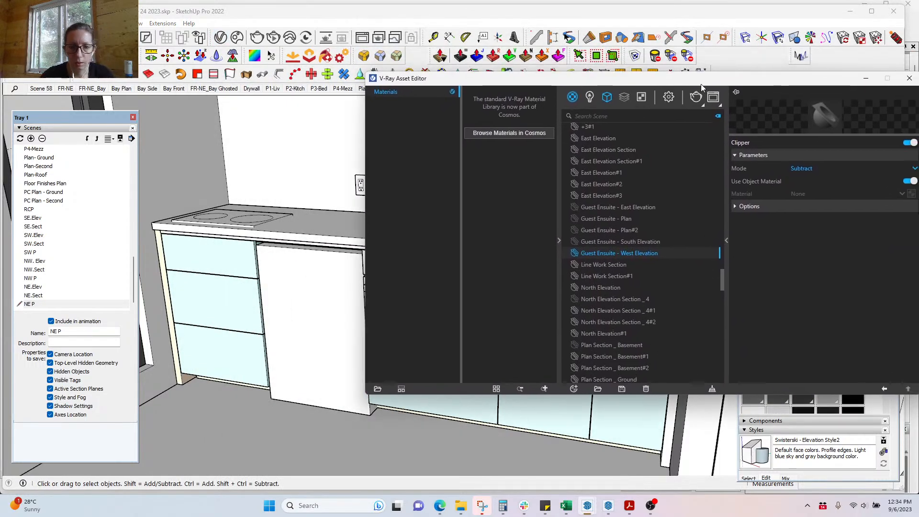
left_click(247, 307)
key("b")
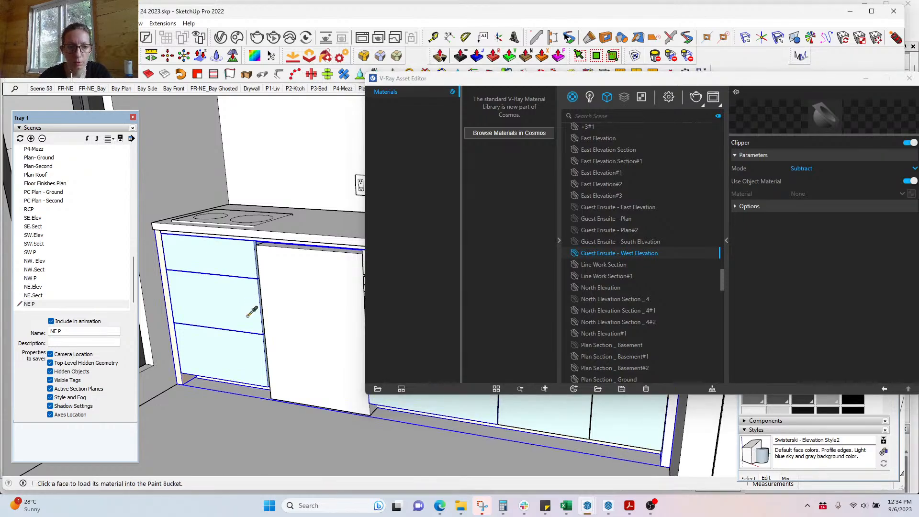
left_click(251, 310, "alt")
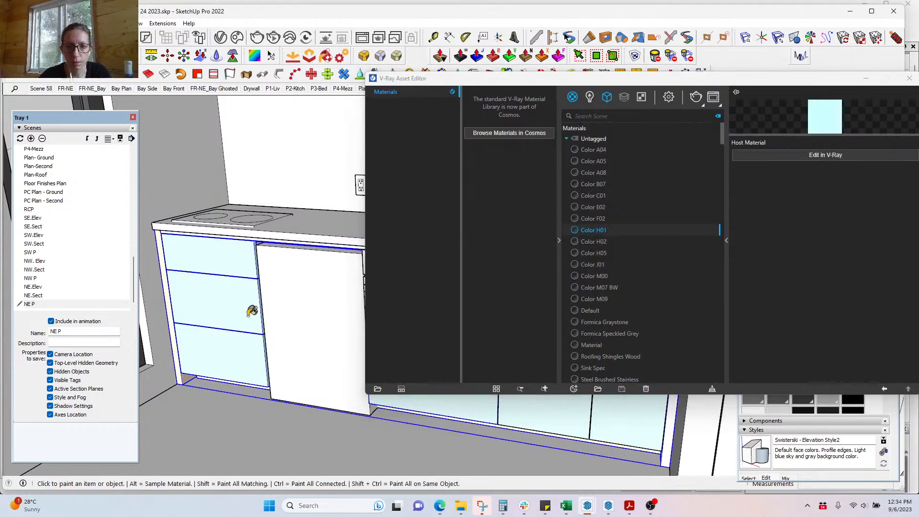
right_click(599, 230)
left_click(607, 233)
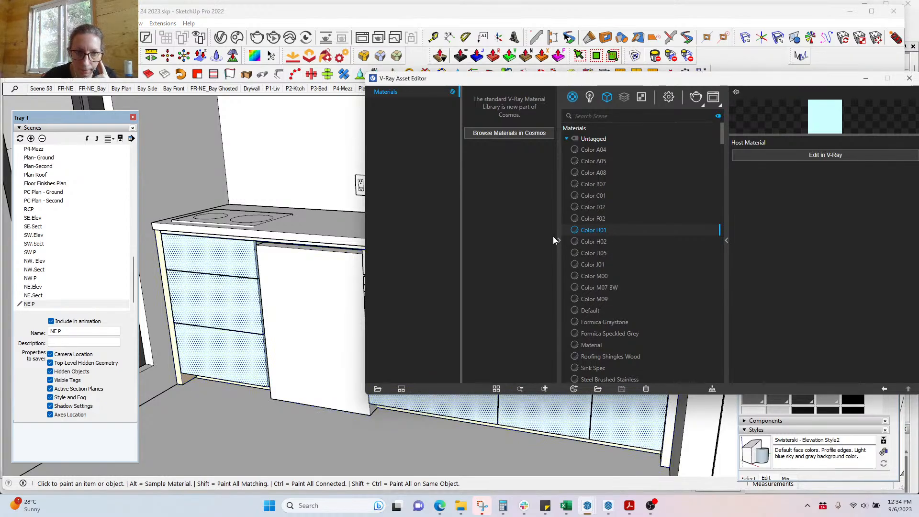
Step: Sample materials from the cabinet front and wall, then minimize the V-Ray Asset Editor
left_click(300, 7)
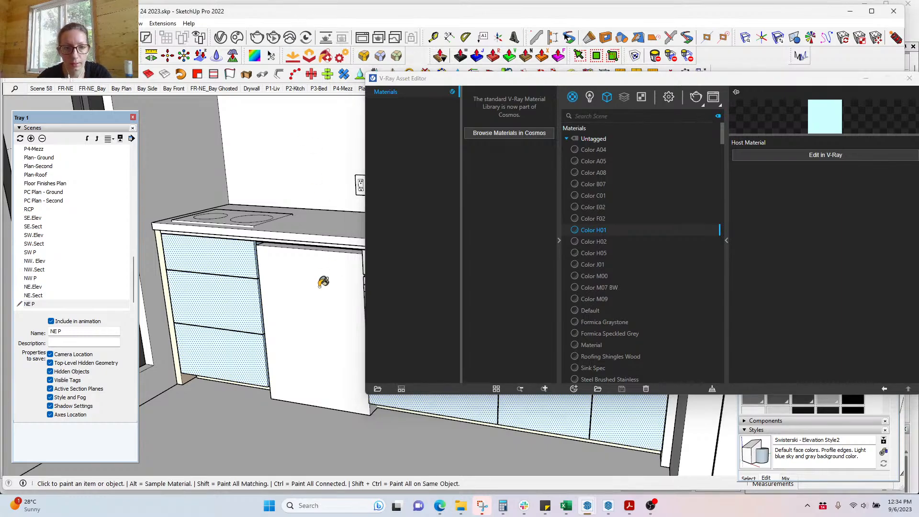
left_click(326, 306, "alt")
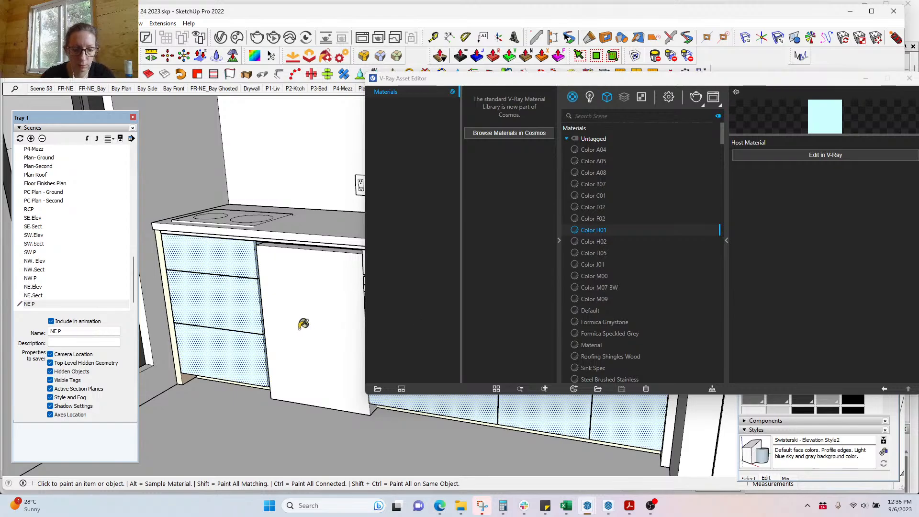
scroll(303, 313, "down", 5)
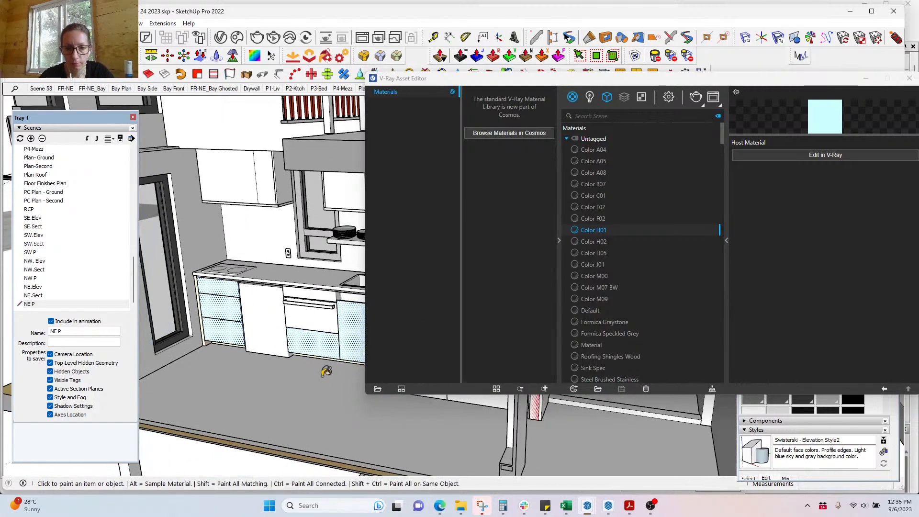
key("alt")
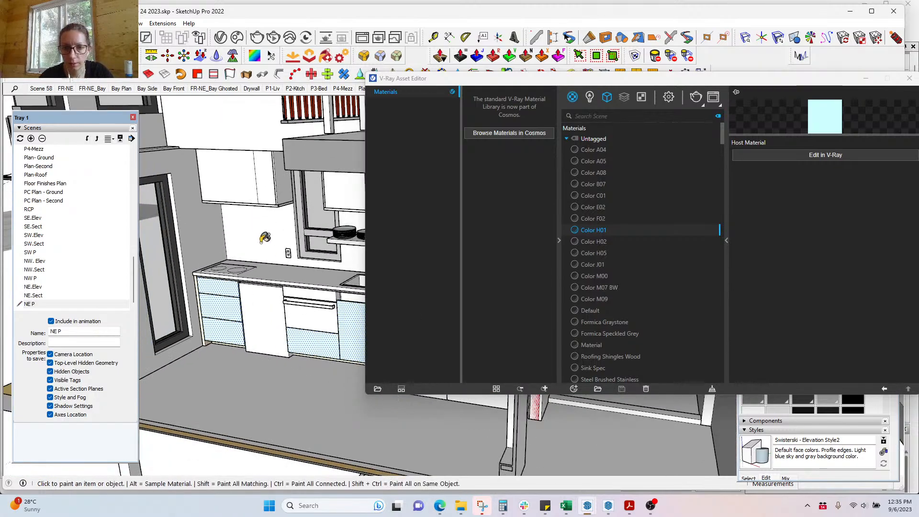
left_click(262, 244, "alt")
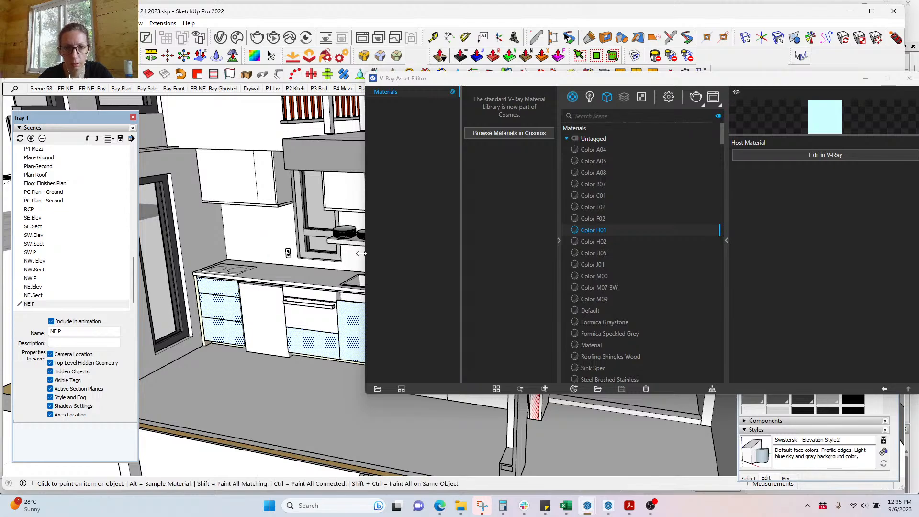
scroll(611, 274, "down", 5)
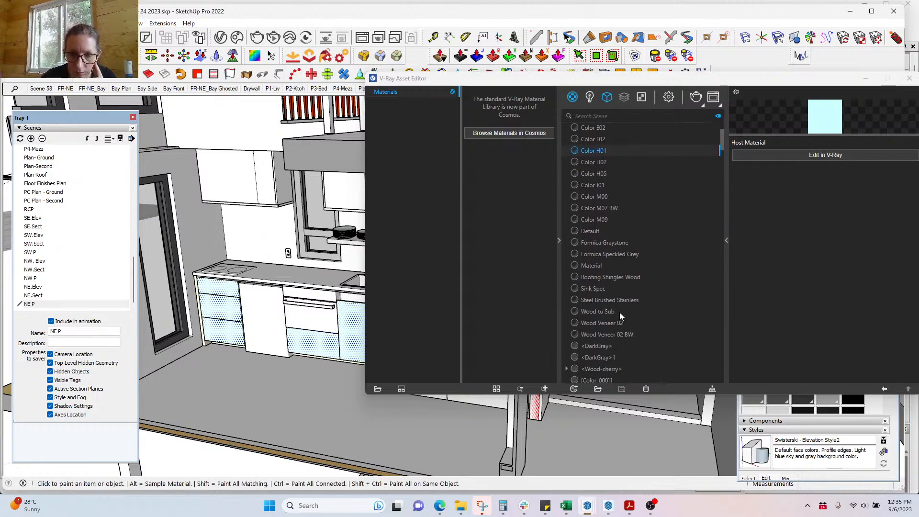
left_click(866, 78)
key("alt")
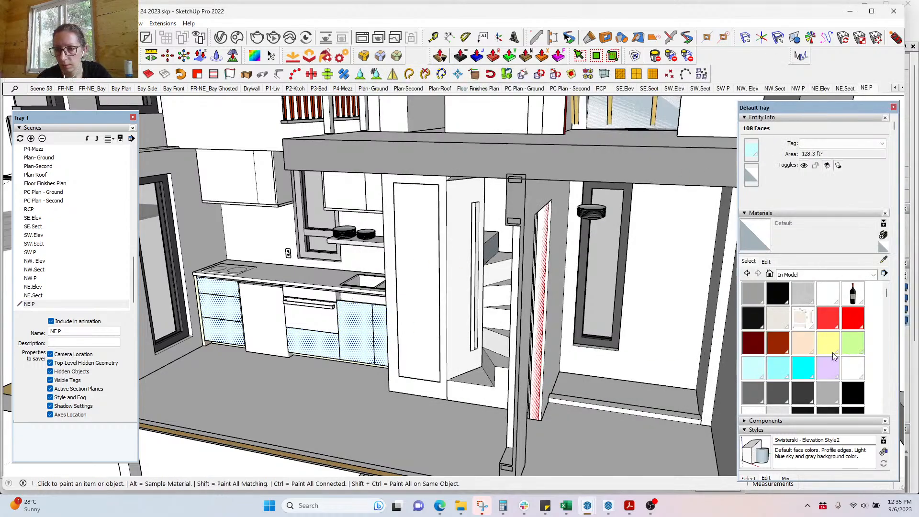
Step: Apply the white Color M00 material to the selected drawer fronts
left_click(846, 374)
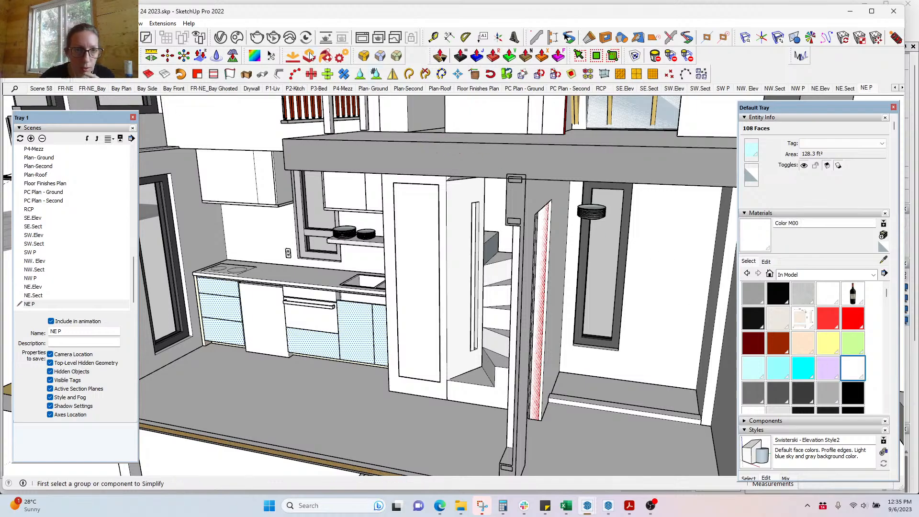
left_click(219, 39)
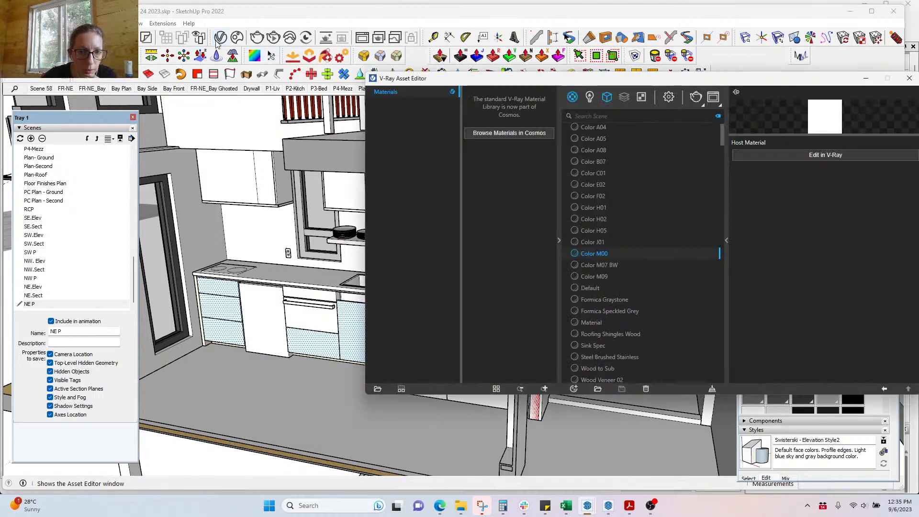
right_click(595, 254)
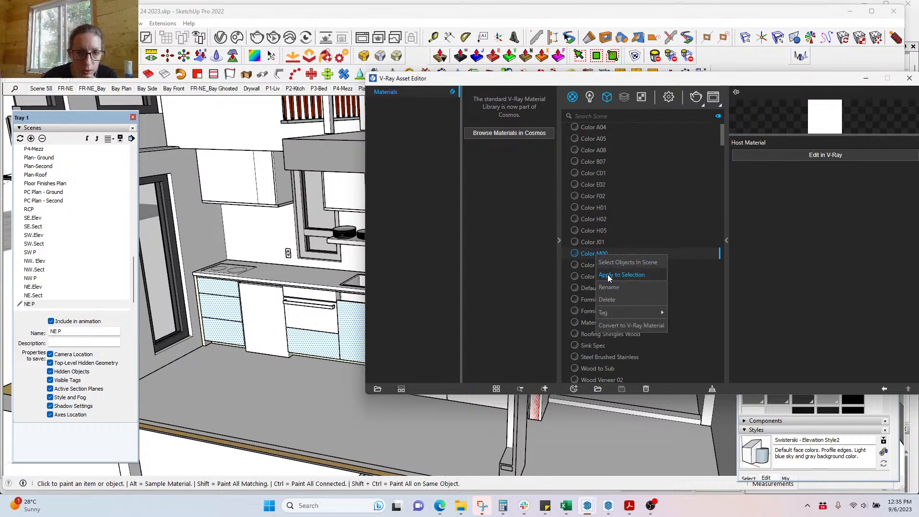
left_click(608, 274)
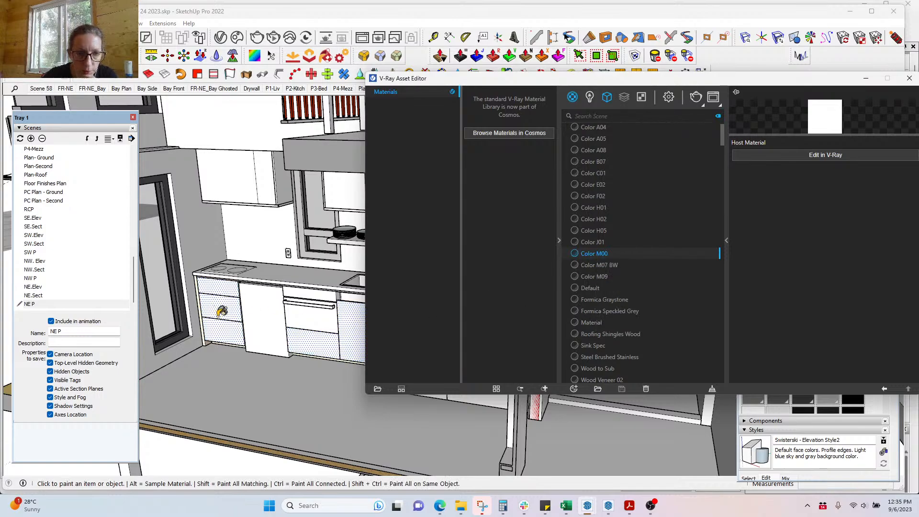
left_click(866, 78)
Step: Select every object using the peach Color C01 and apply Color M00 to them
scroll(320, 382, "up", 6)
middle_click_drag(300, 315, 328, 290)
left_click(337, 302, "alt")
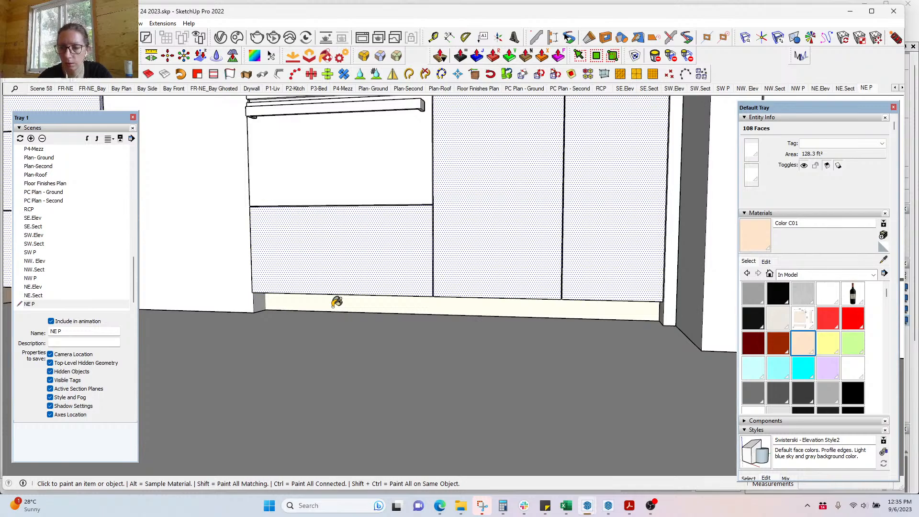
left_click(220, 38)
right_click(599, 175)
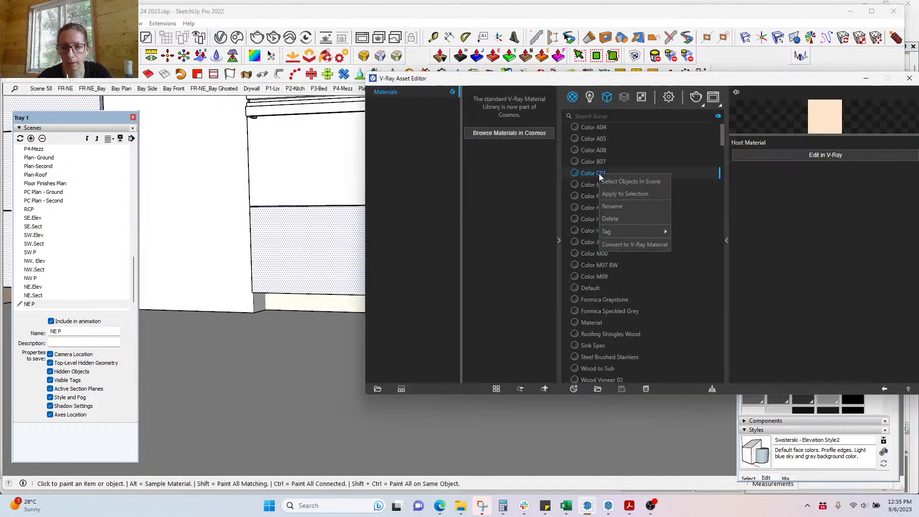
left_click(611, 182)
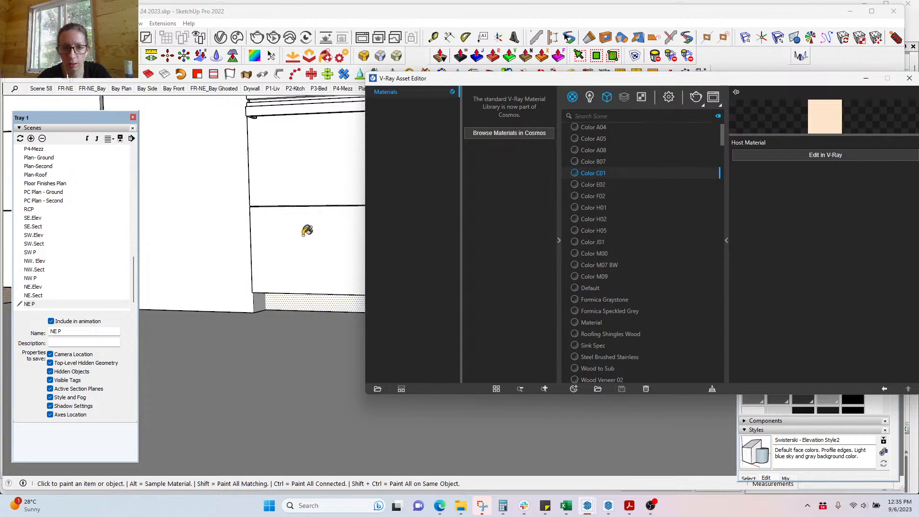
left_click(338, 251, "alt")
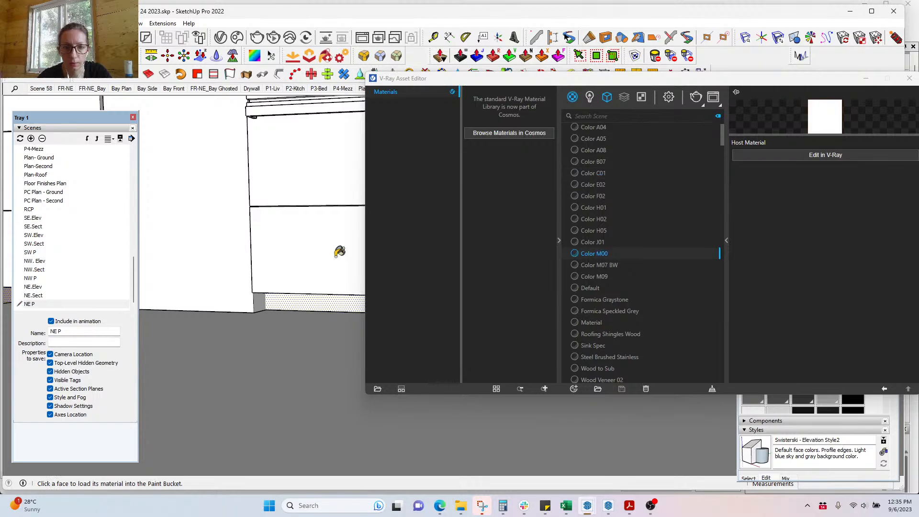
right_click(587, 251)
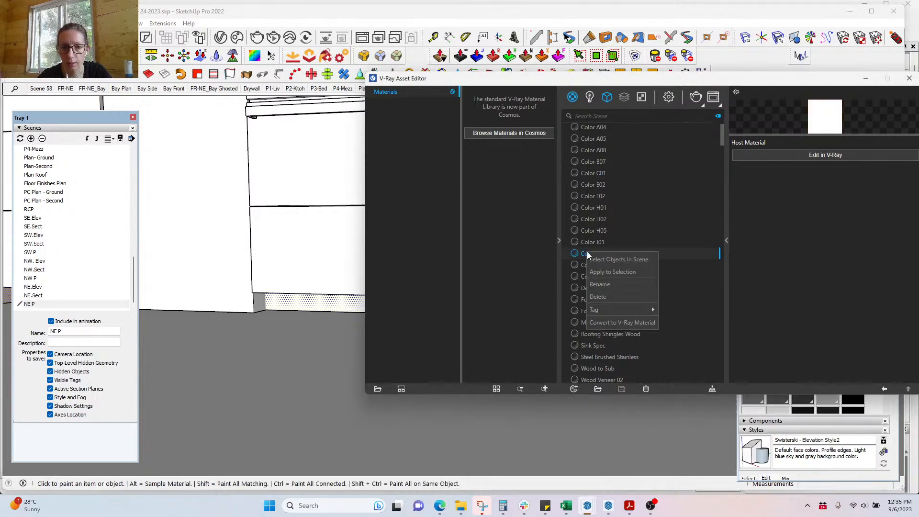
left_click(598, 274)
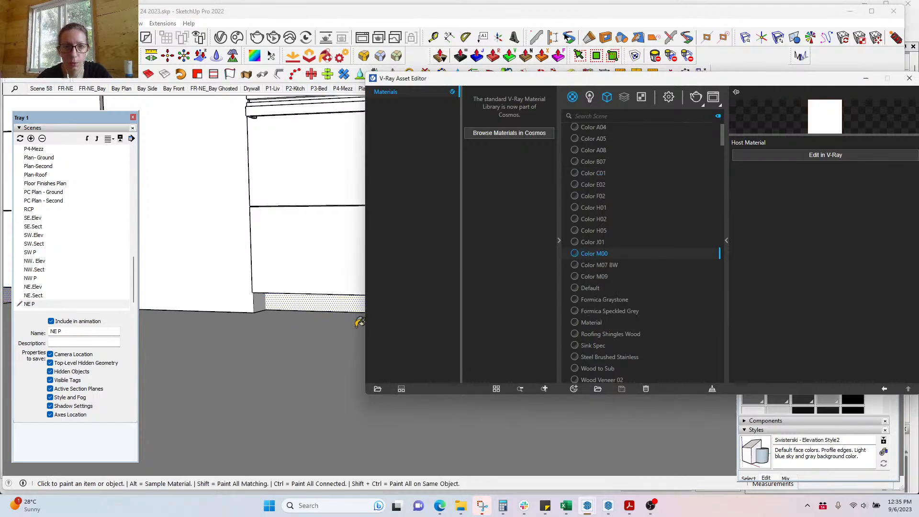
scroll(358, 324, "down", 1)
left_click(867, 79)
scroll(446, 252, "down", 2)
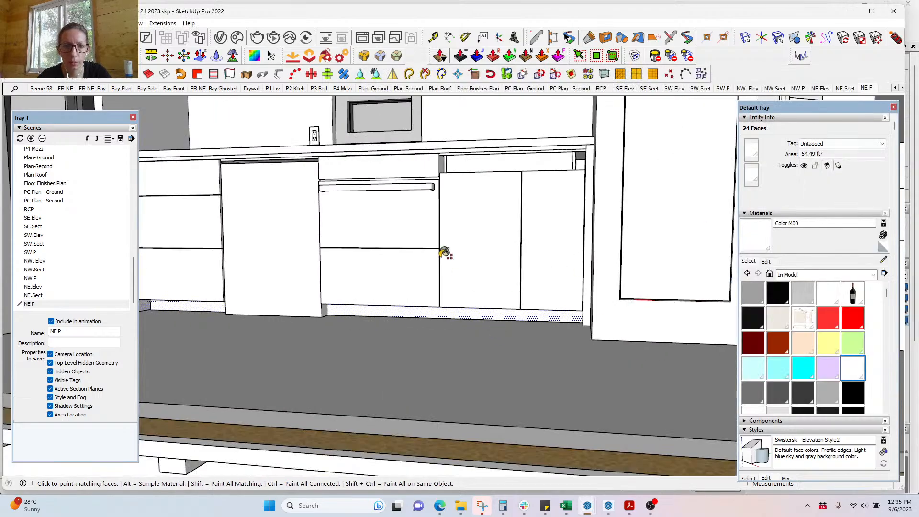
scroll(517, 378, "down", 2)
middle_click_drag(517, 378, 389, 454)
middle_click_drag(435, 380, 535, 355, "shift")
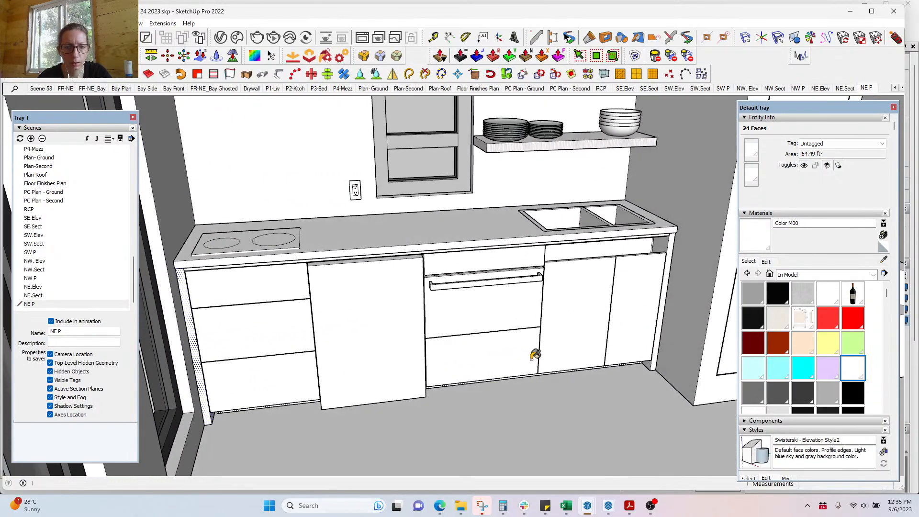
left_click(391, 334)
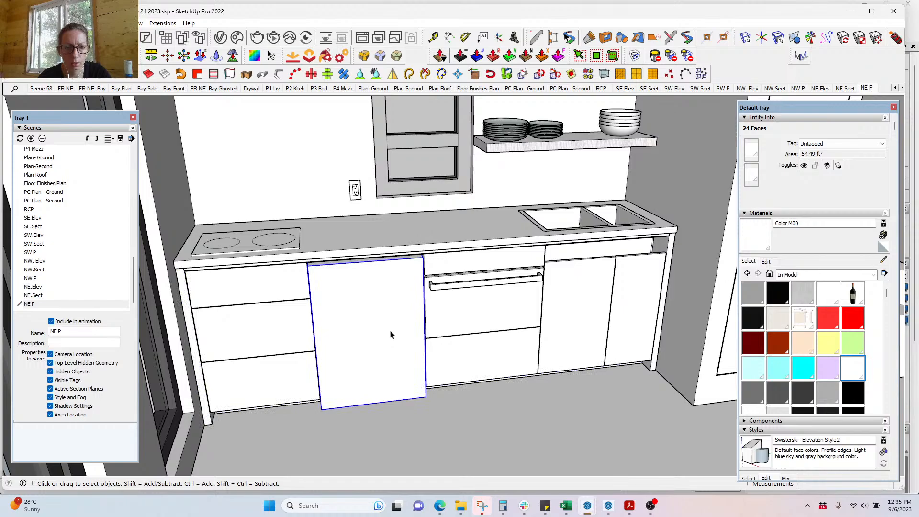
left_click(482, 307)
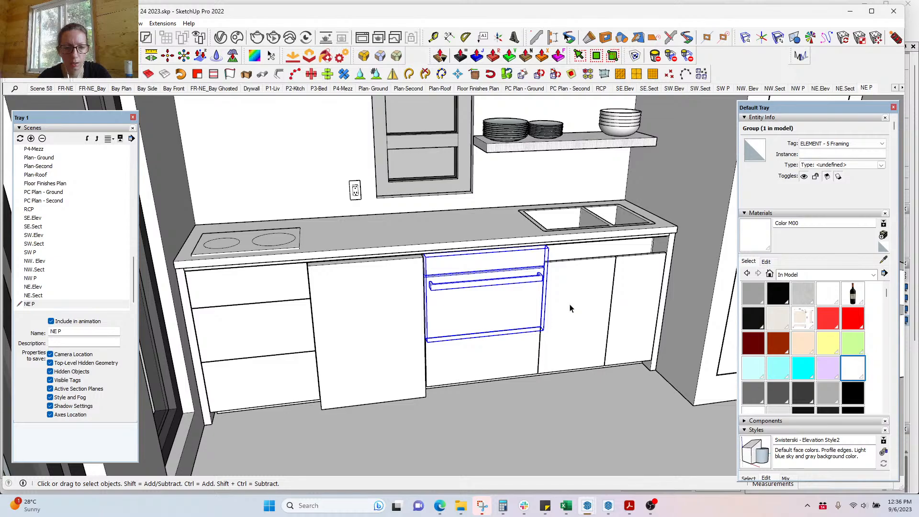
left_click(621, 336)
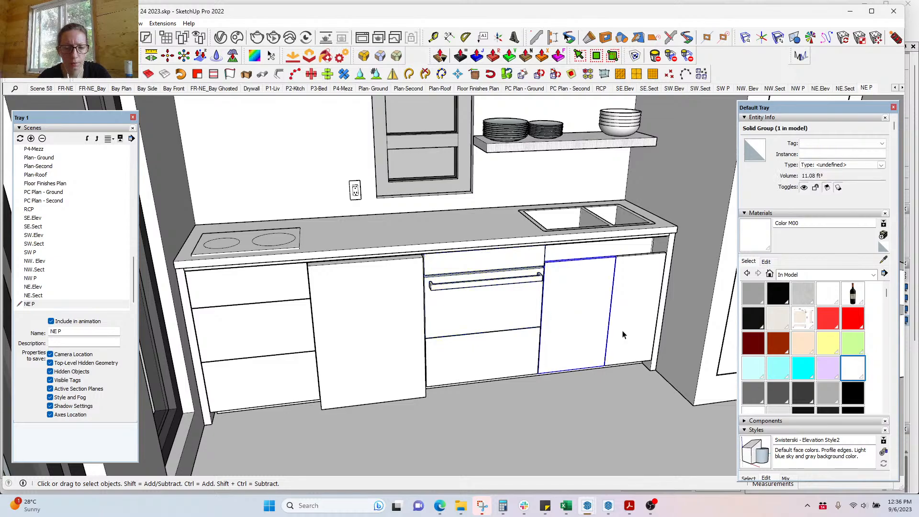
middle_click_drag(623, 335, 595, 354)
scroll(579, 331, "up", 6)
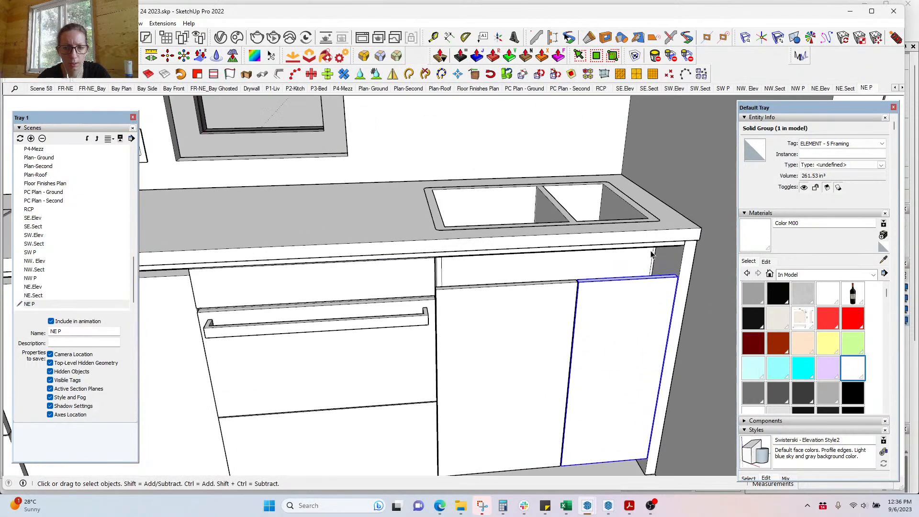
mouse_move(704, 238)
middle_mouse_down()
mouse_move(717, 171)
mouse_move(690, 258)
mouse_move(534, 330)
mouse_move(587, 318)
mouse_move(694, 250)
middle_mouse_up()
Step: Draw a rectangle above the sink doors and extrude it into a drawer front panel
key("r")
left_click(365, 217)
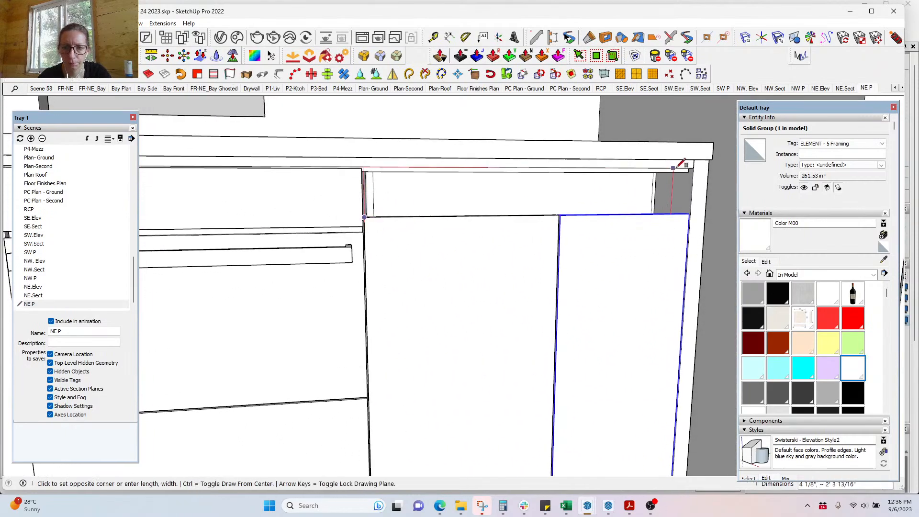
key("Right")
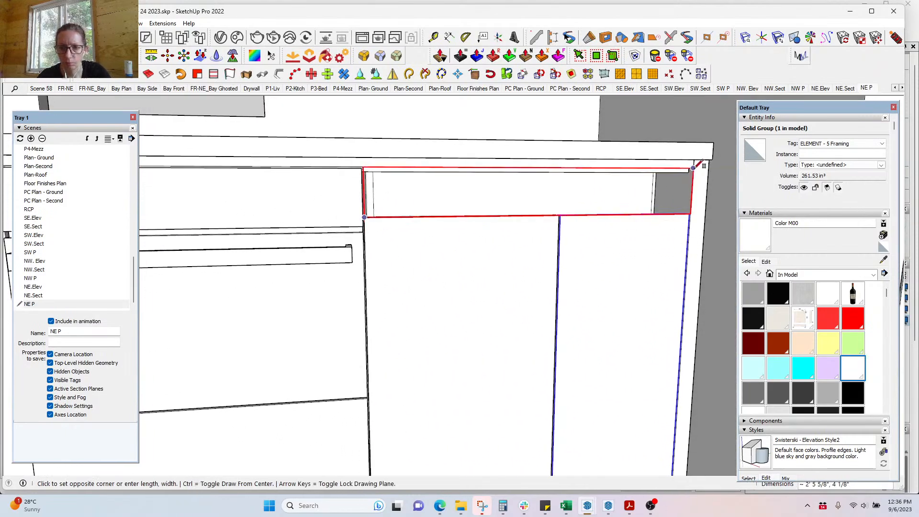
left_click(694, 168)
key("p")
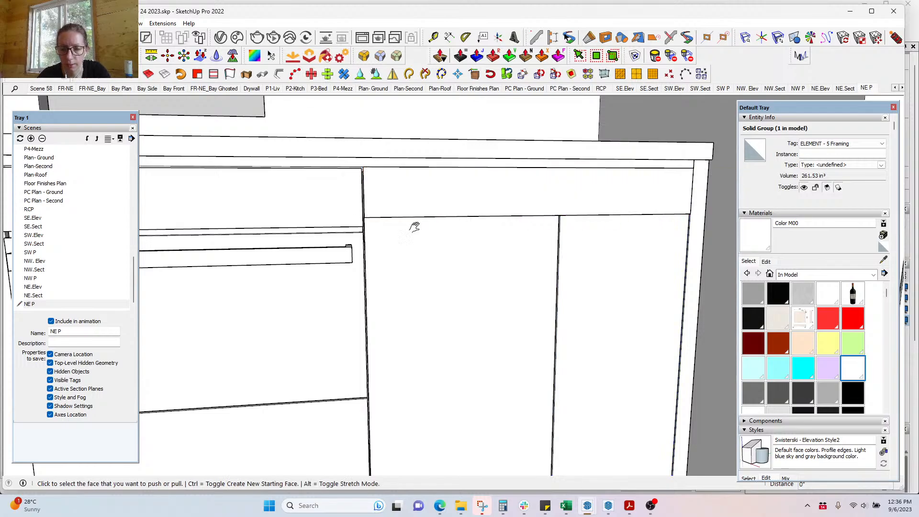
middle_click_drag(415, 227, 491, 248, "shift")
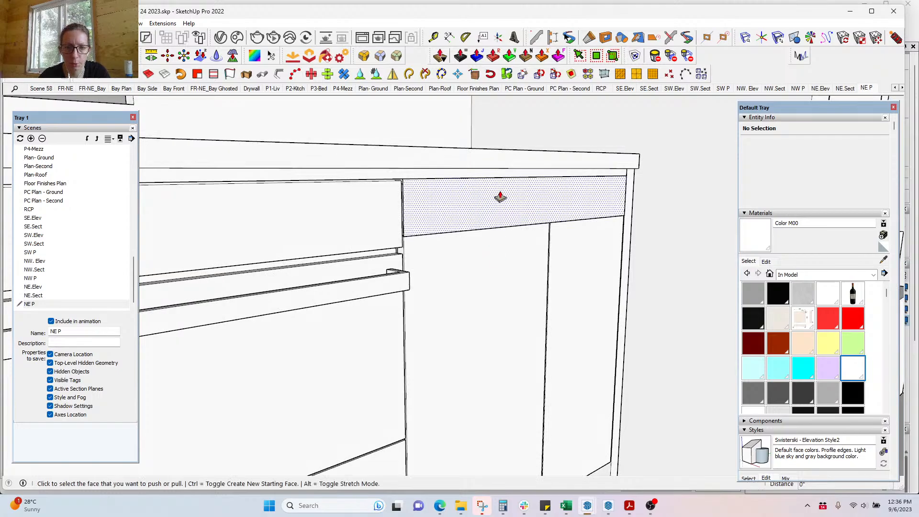
left_click(476, 213)
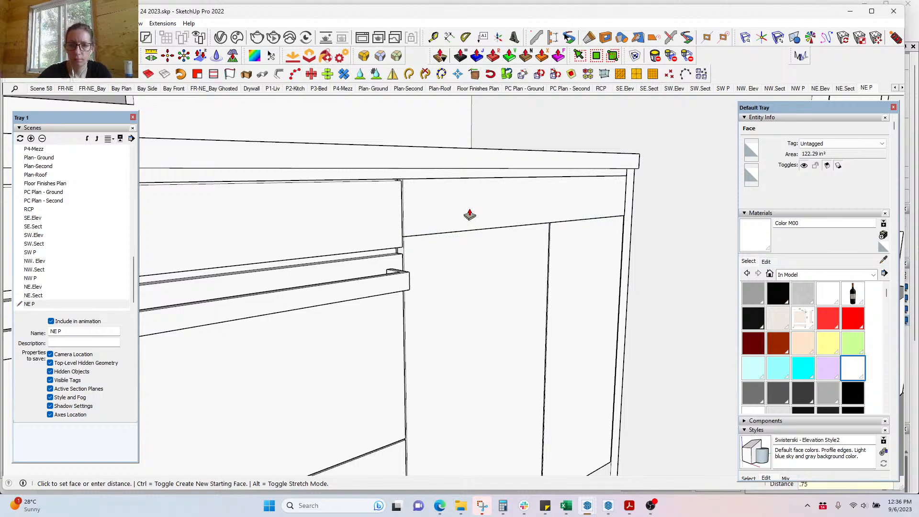
left_click(469, 211)
key("space")
Step: Group the drawer front and move its bottom edge up .25 inch
triple_click(470, 211)
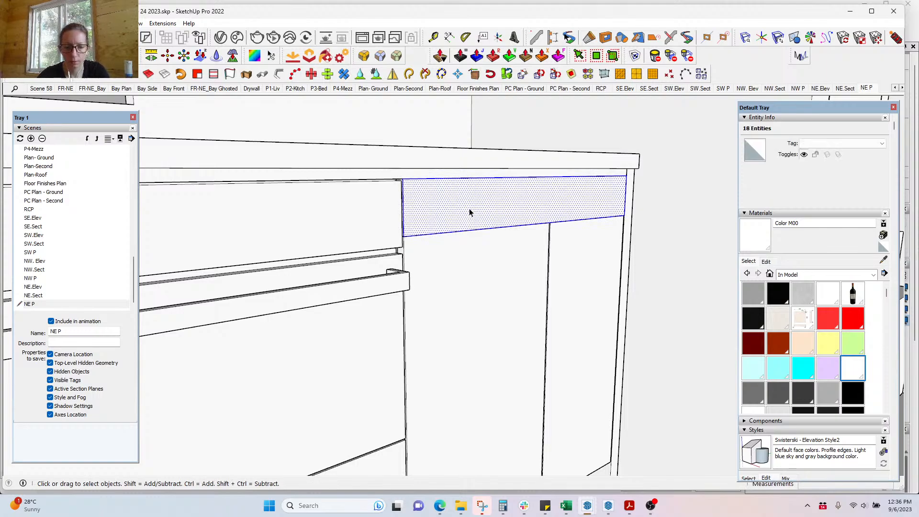
key("g")
middle_click_drag(521, 237, 421, 216)
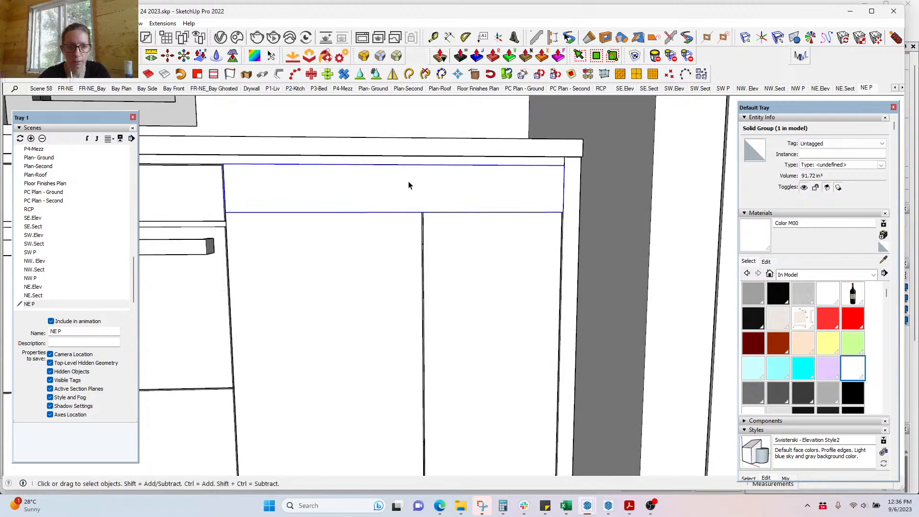
left_click_drag(170, 199, 607, 261)
key("m")
left_click(572, 231)
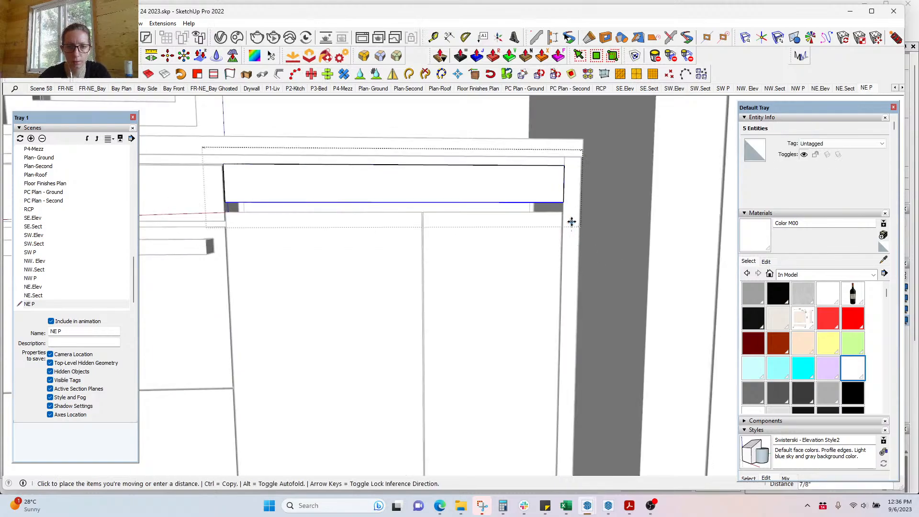
type(".25")
key("Return")
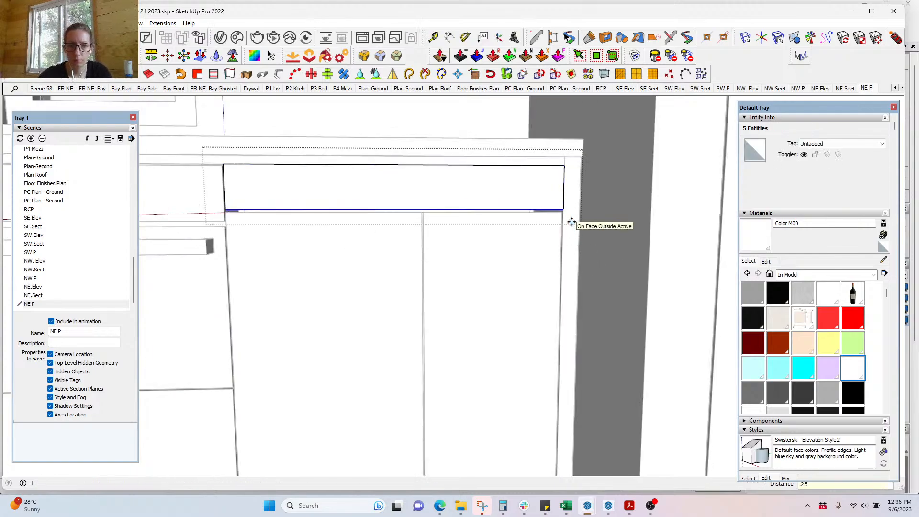
key("space")
left_click(574, 227)
scroll(578, 244, "down", 3)
double_click(577, 252)
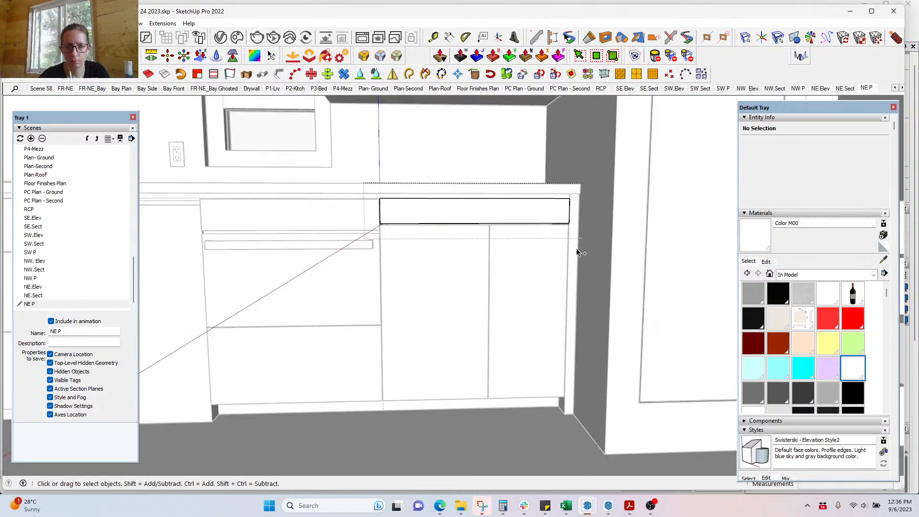
scroll(581, 275, "up", 8)
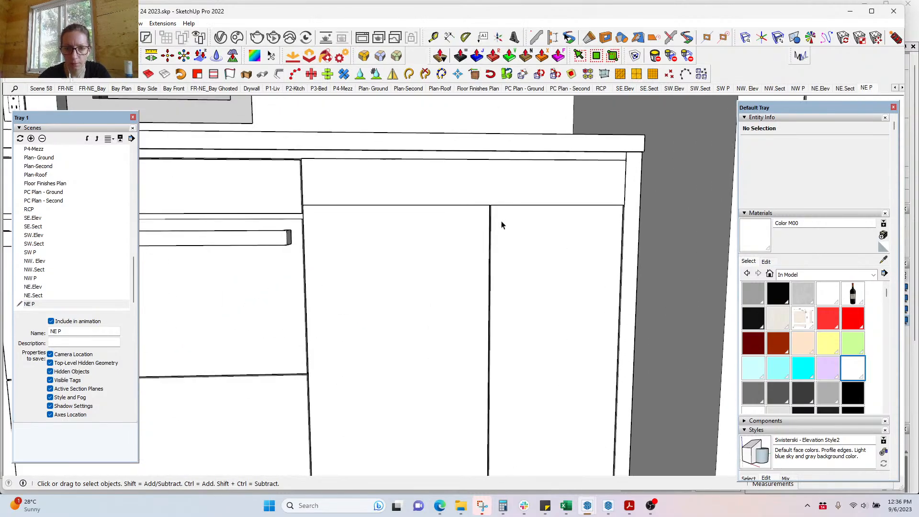
middle_click_drag(489, 214, 472, 288)
scroll(427, 244, "down", 4)
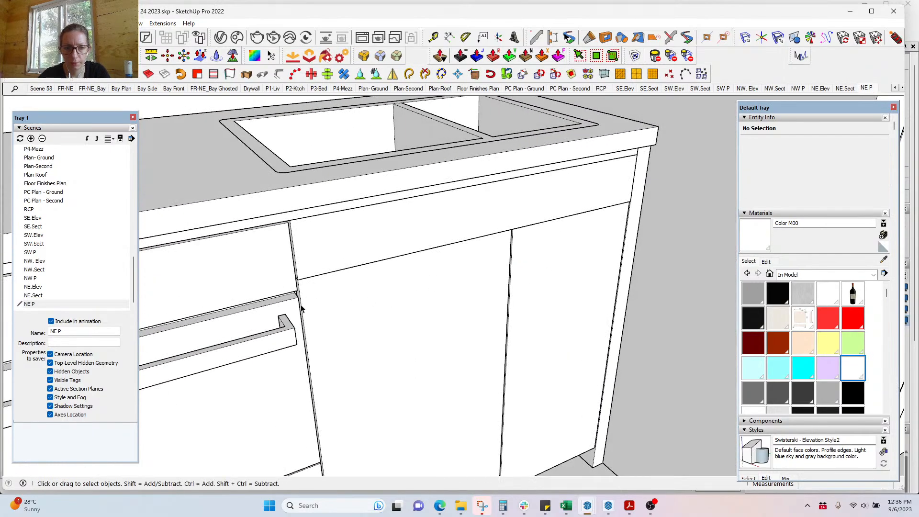
middle_click_drag(301, 308, 264, 228)
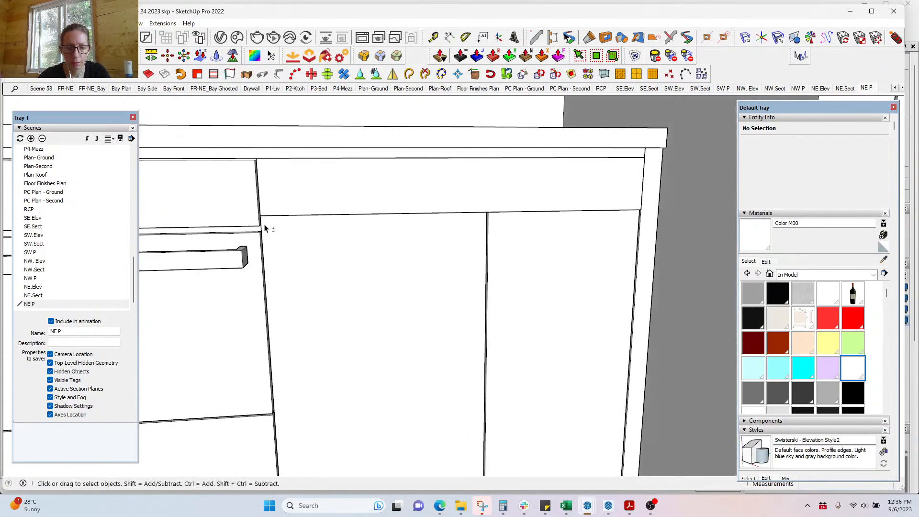
scroll(581, 230, "down", 5)
middle_click_drag(587, 228, 532, 289)
left_click(532, 290)
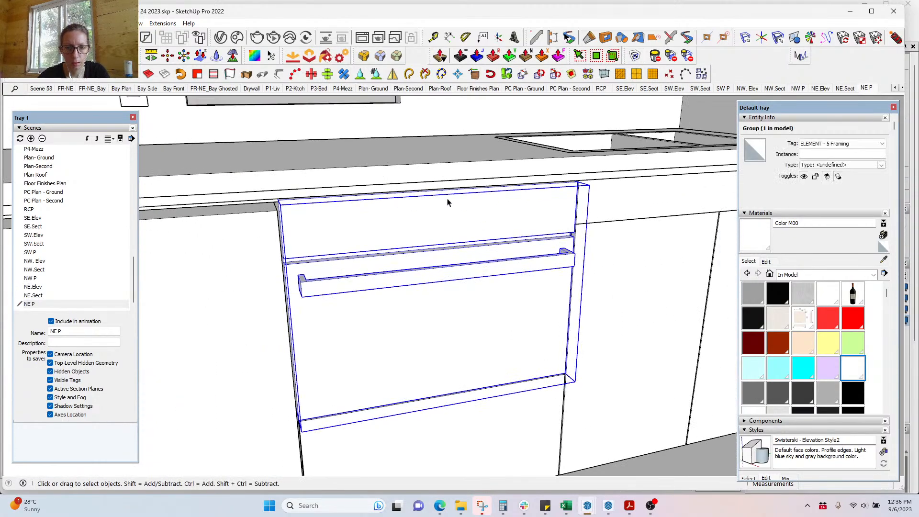
scroll(448, 203, "down", 4)
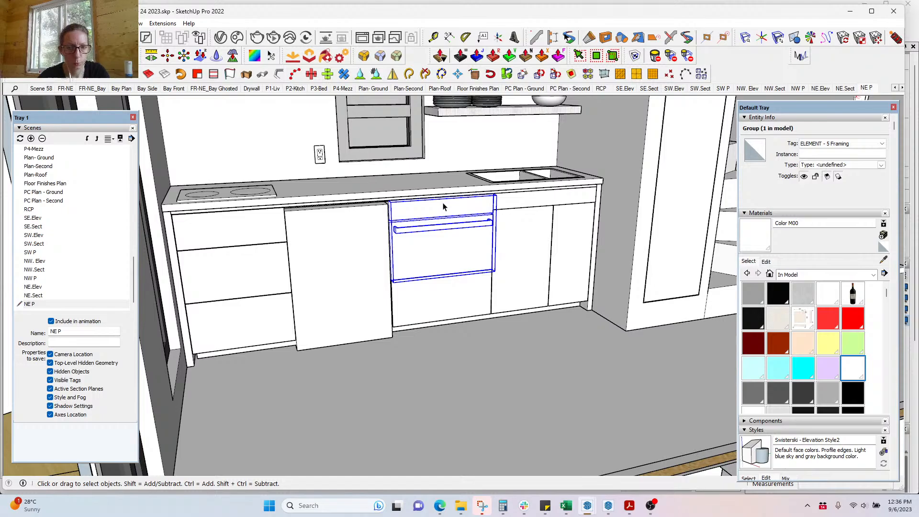
middle_click_drag(546, 279, 476, 270)
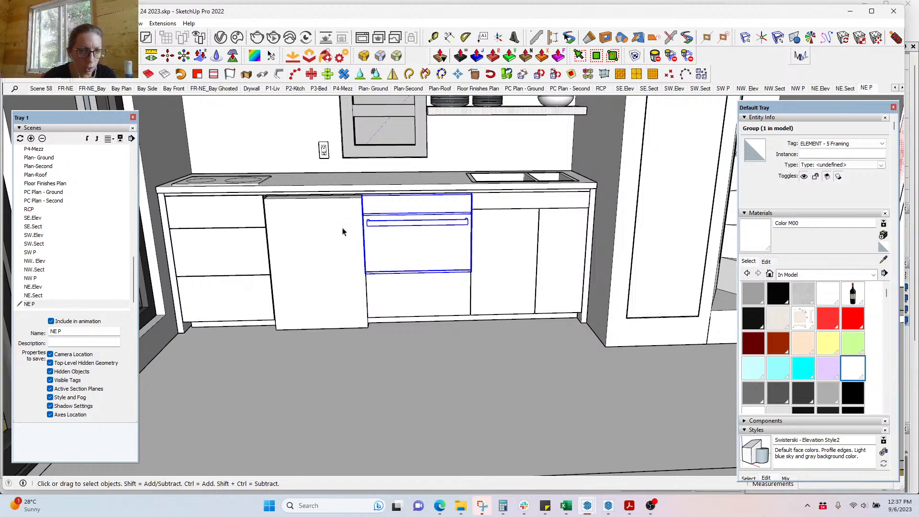
middle_click_drag(343, 232, 470, 221)
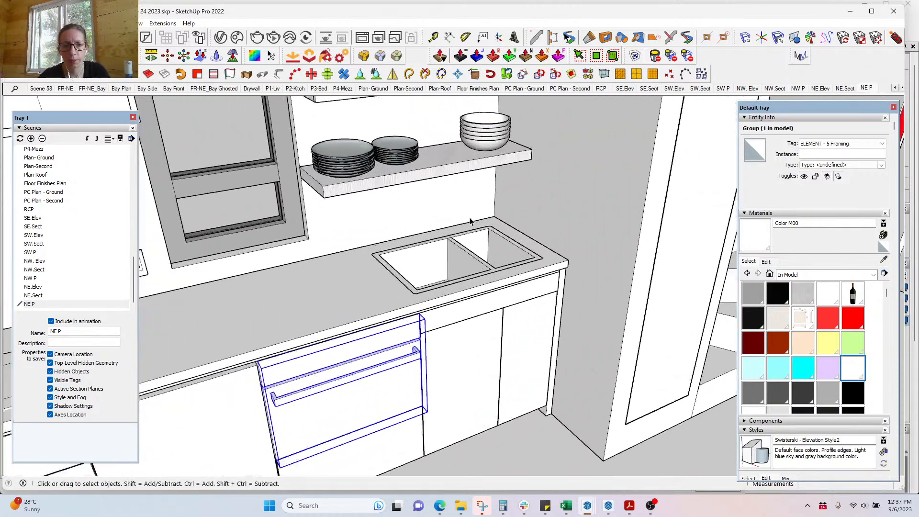
scroll(474, 218, "up", 3)
Step: Sample the shelf's Wood Veneer 02 BW texture and paint the shelf's front edge with it
middle_click_drag(372, 174, 396, 179)
key("b")
key("alt")
left_click(432, 136, "alt")
key("space")
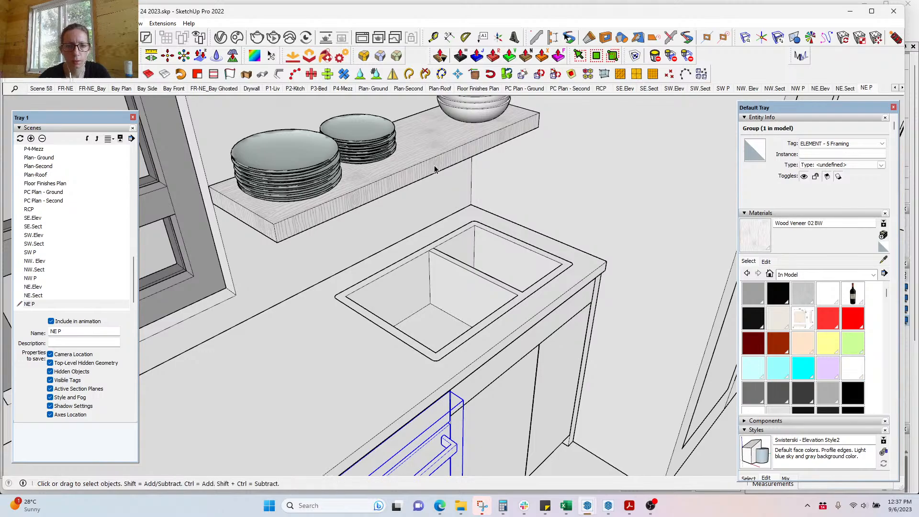
triple_click(439, 168)
key("b")
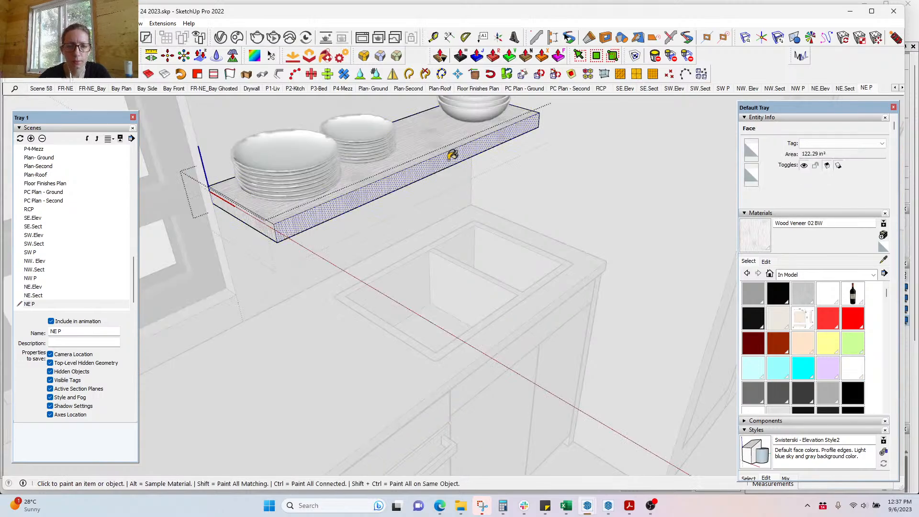
left_click(448, 159)
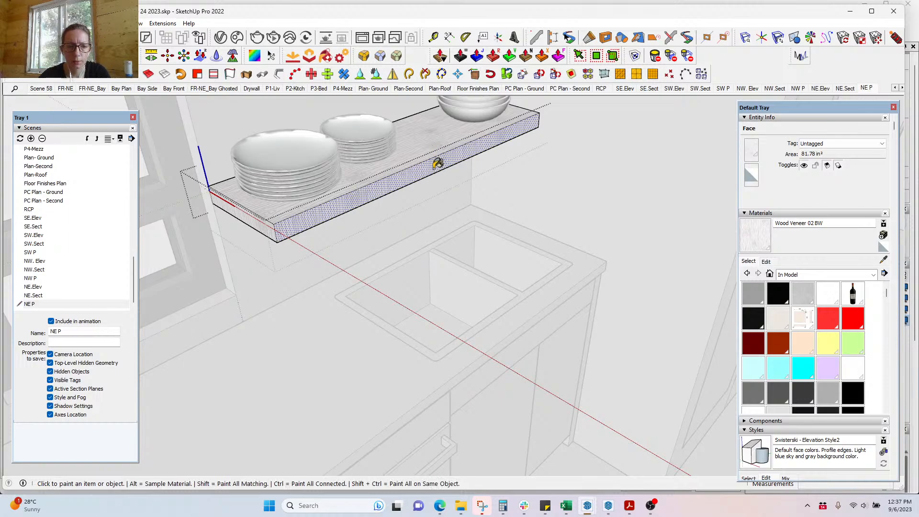
Step: Rotate the front edge's wood texture 90 degrees using Texture Position
scroll(434, 168, "up", 3)
key("space")
right_click(412, 174)
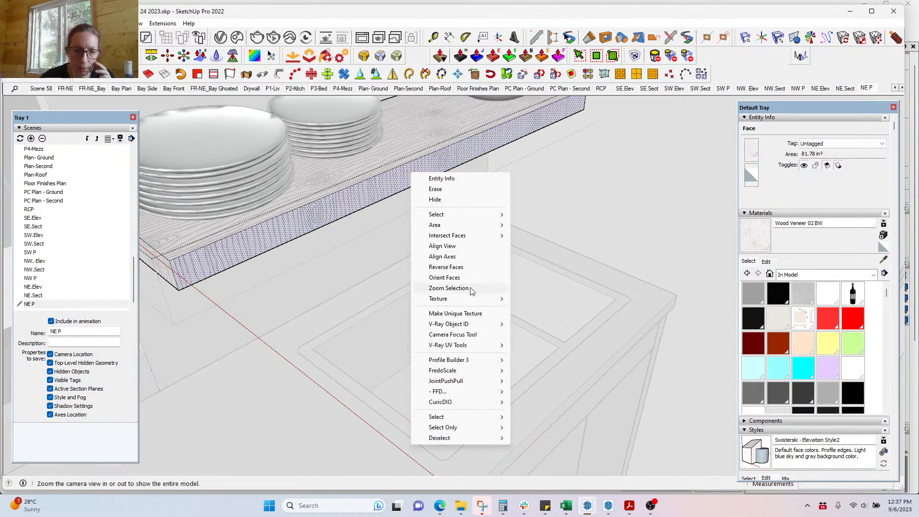
mouse_move(476, 298)
left_click(540, 300)
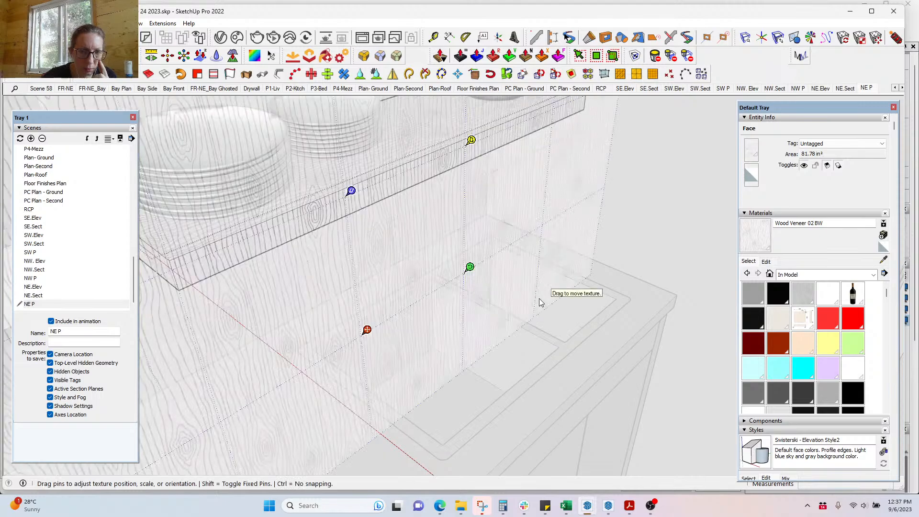
right_click(470, 266)
mouse_move(498, 307)
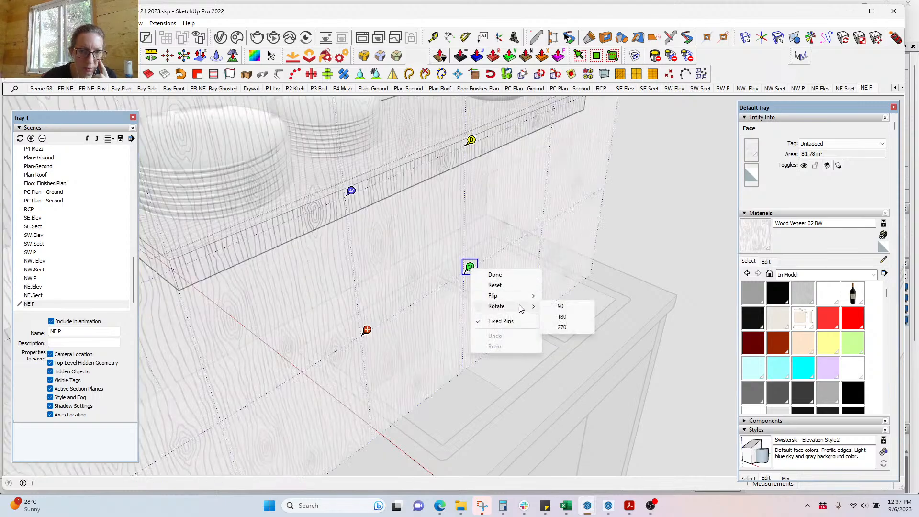
left_click(547, 307)
left_click(547, 307)
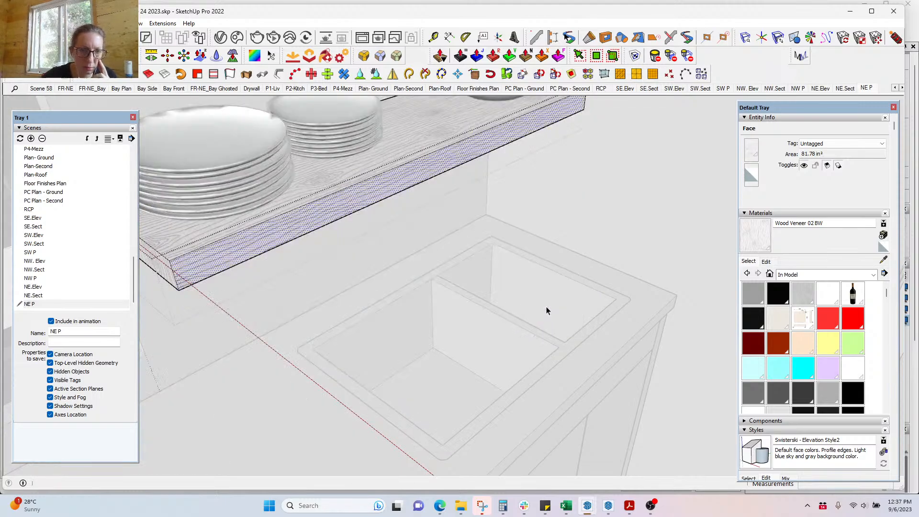
key("b")
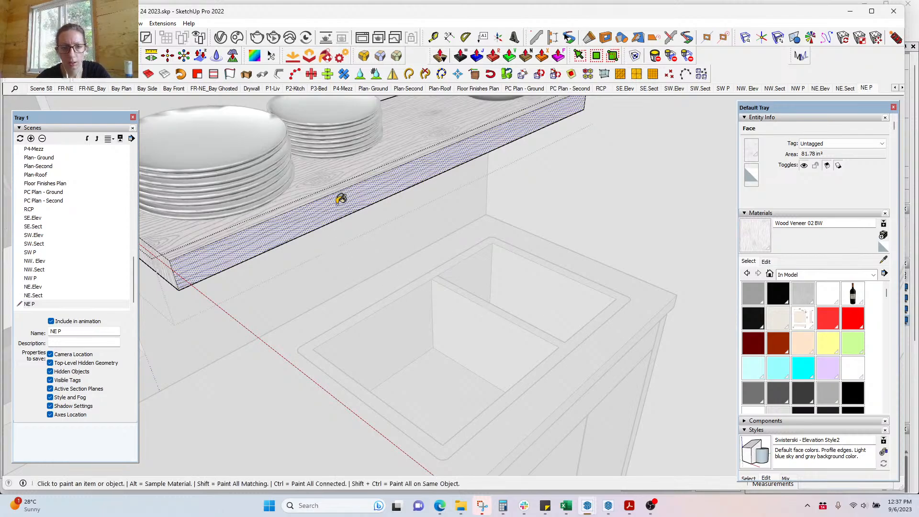
mouse_move(370, 211)
middle_mouse_down()
mouse_move(430, 259)
mouse_move(481, 240)
mouse_move(448, 207)
mouse_move(417, 261)
mouse_move(416, 249)
mouse_move(577, 220)
middle_mouse_up()
Step: Draw a vertical line rising from the countertop behind the sink for the faucet height
scroll(633, 188, "down", 4)
key("space")
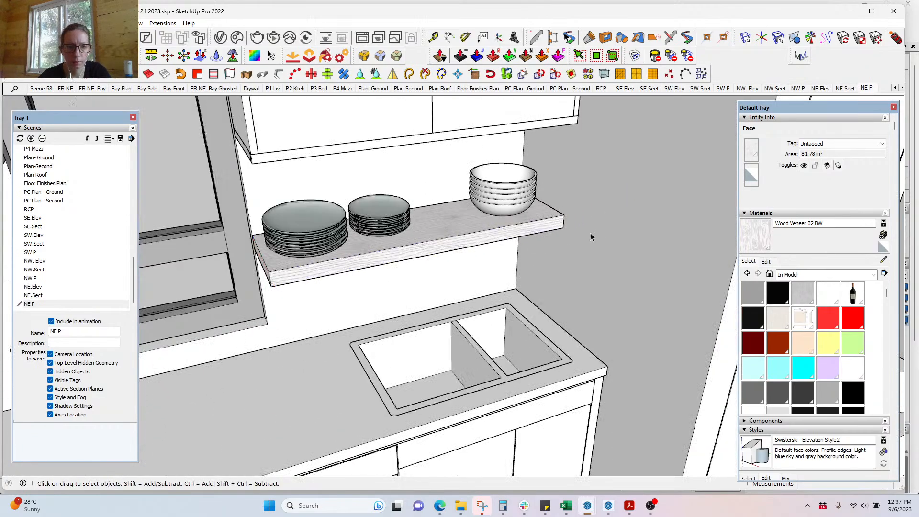
left_click(591, 232)
mouse_move(560, 310)
middle_mouse_down()
mouse_move(533, 312)
mouse_move(556, 293)
middle_mouse_up()
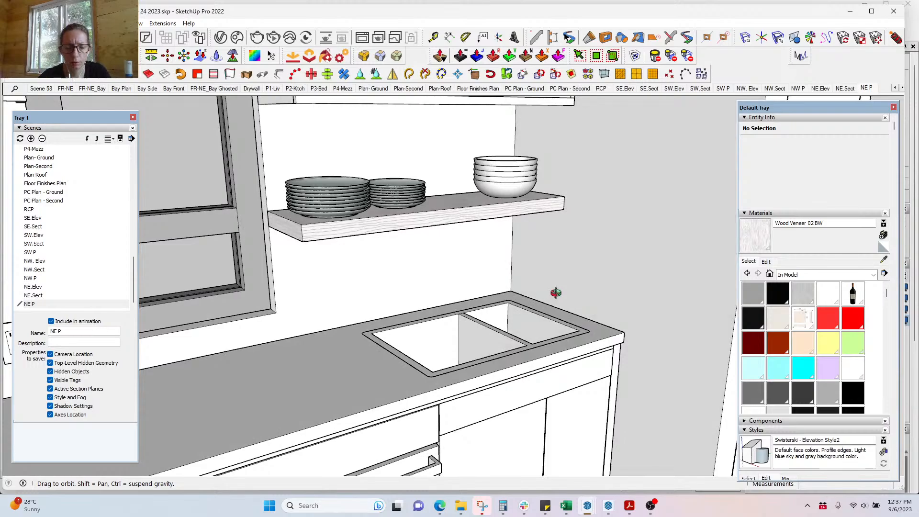
scroll(481, 332, "up", 1)
middle_click_drag(490, 327, 399, 378)
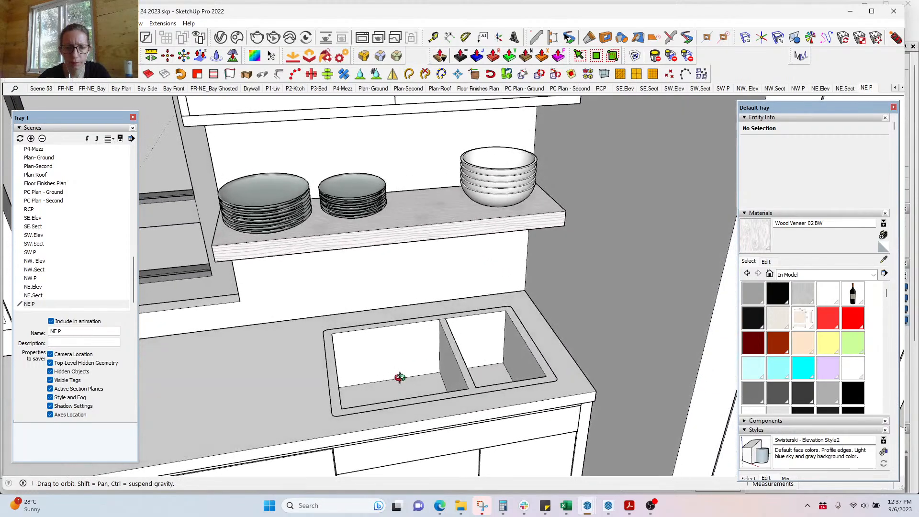
scroll(464, 360, "up", 3)
key("l")
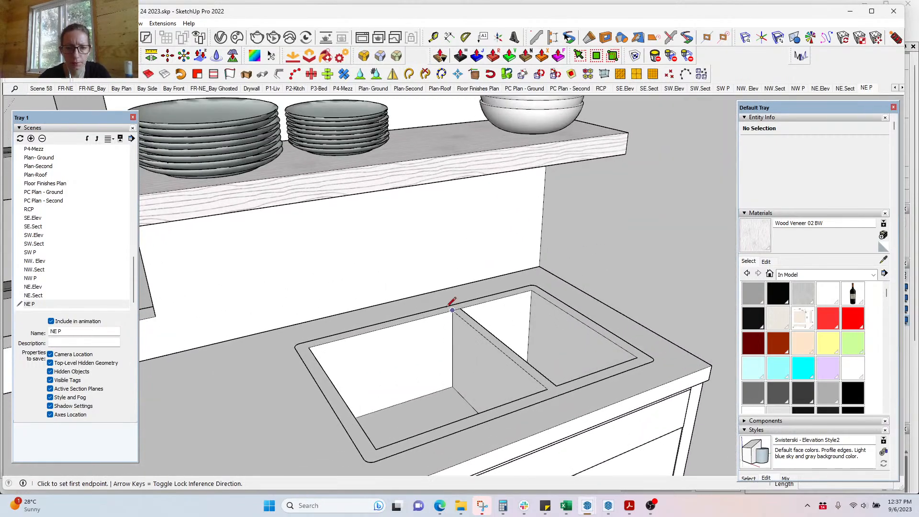
left_click(424, 303)
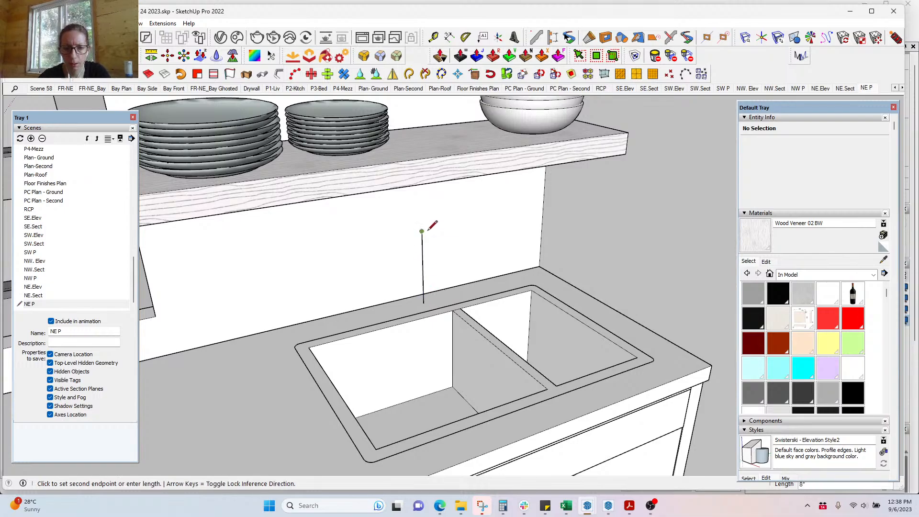
left_click(422, 231)
Step: Draw a rectangle from the line's top and a 2 Point Arc across its upper edge
middle_click_drag(429, 235, 544, 232)
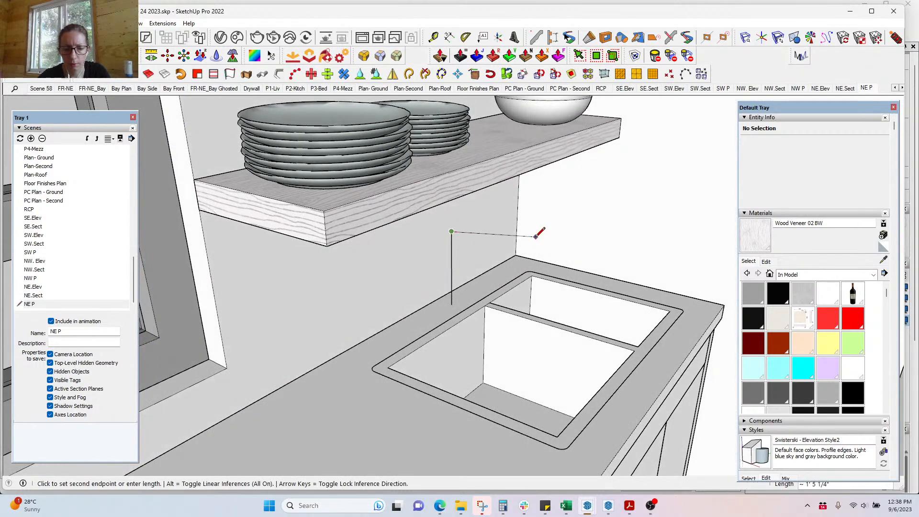
key("a")
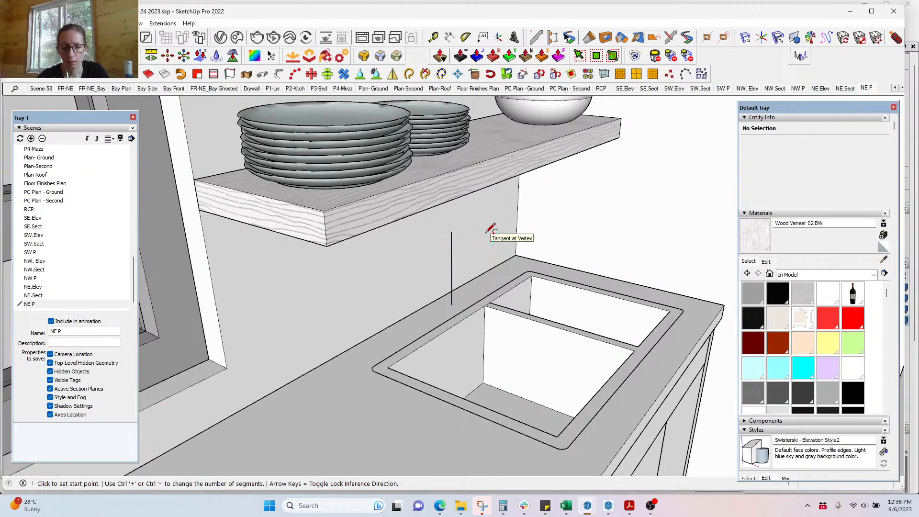
key("r")
left_click(451, 231)
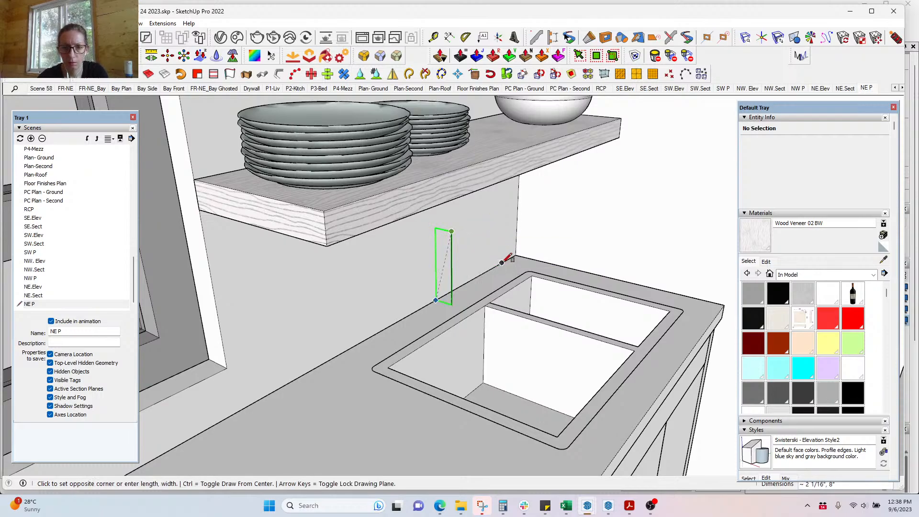
middle_click_drag(495, 244, 554, 230)
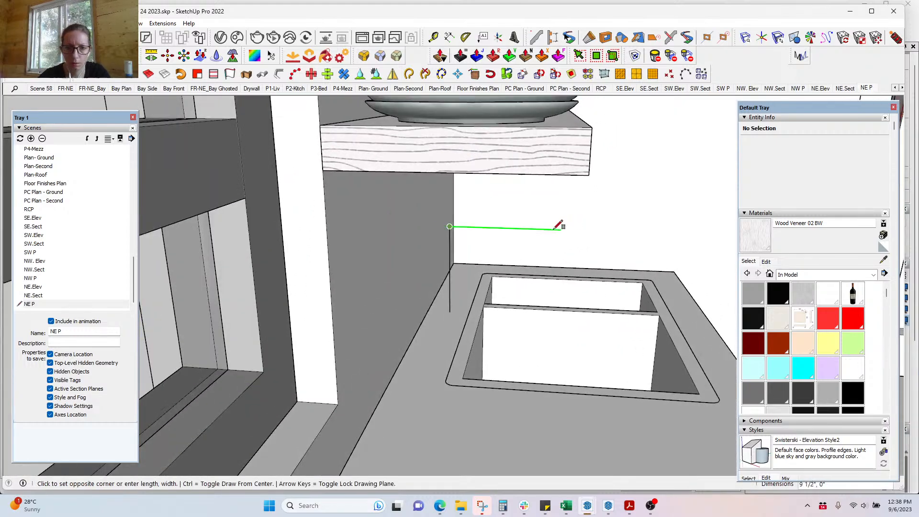
left_click(523, 241)
key("a")
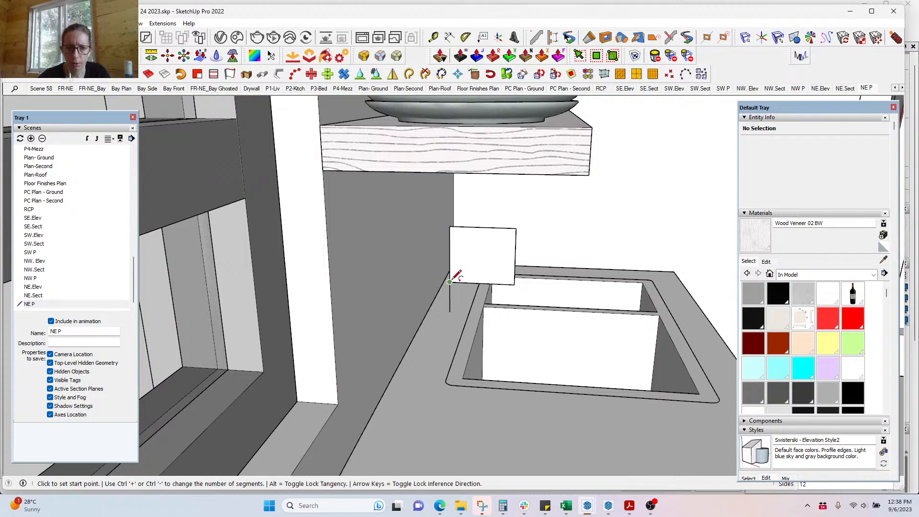
left_click(449, 254)
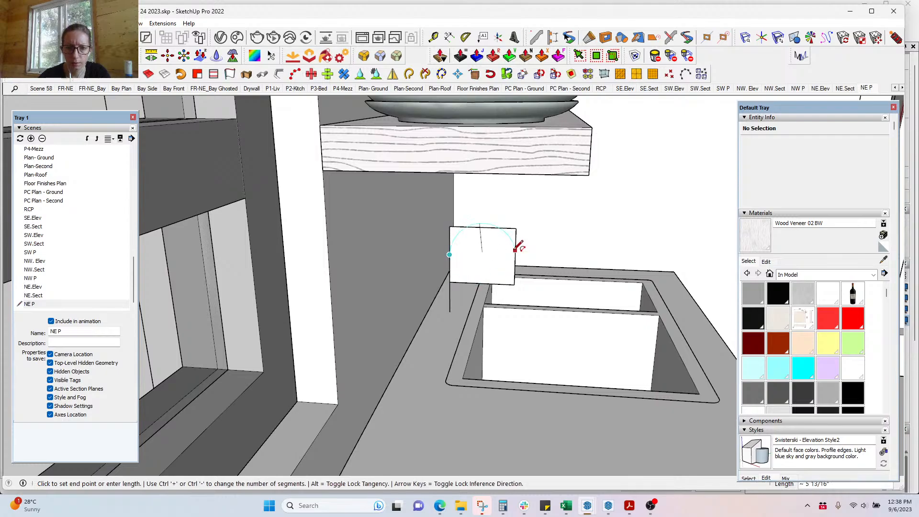
left_click(515, 257)
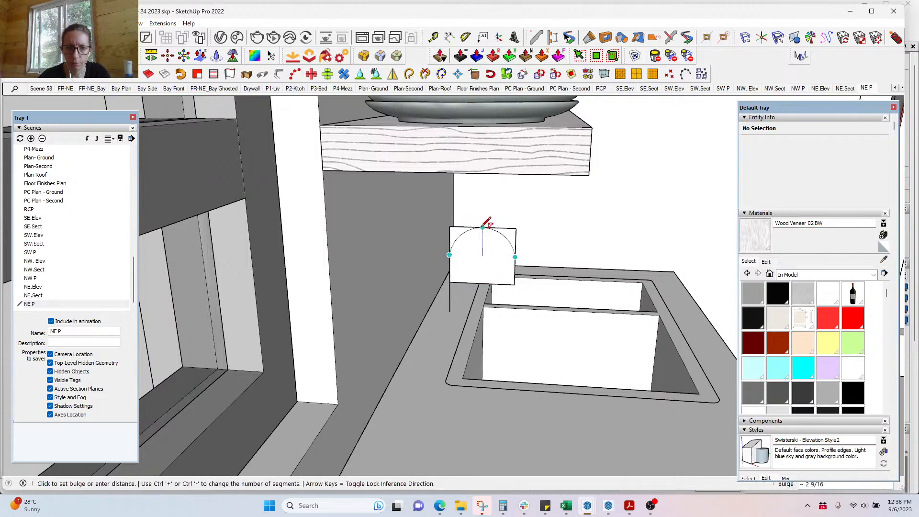
left_click(482, 227)
Step: Erase the rectangle's corner lines, bottom edge and face, leaving only the arch outline
key("e")
left_click_drag(519, 228, 511, 234)
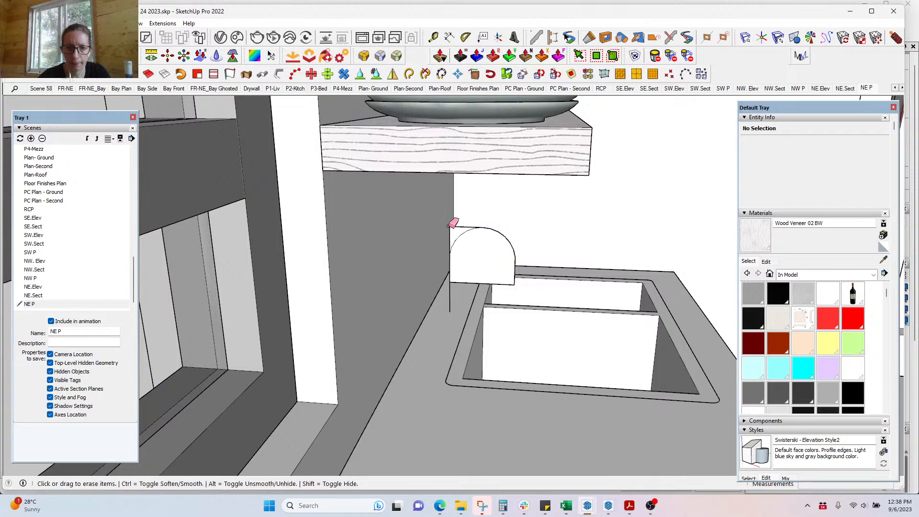
left_click(452, 227)
left_click(451, 236)
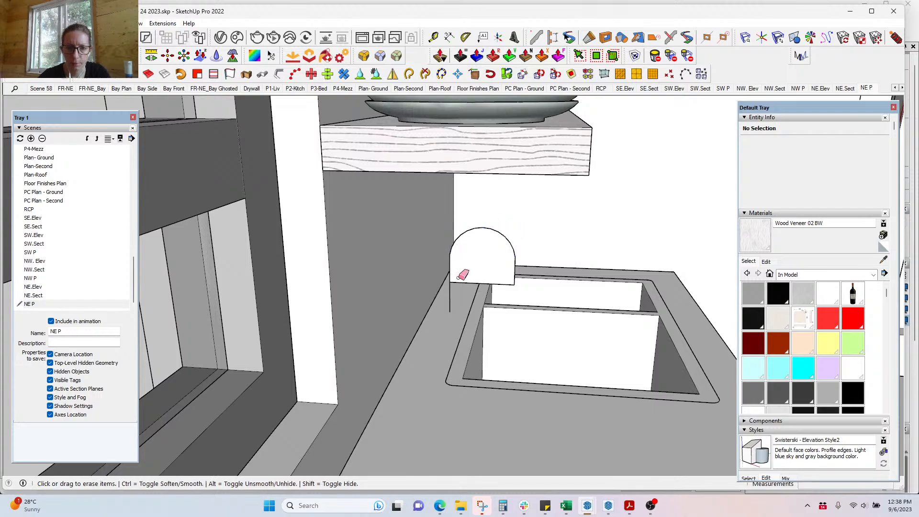
left_click(461, 283)
scroll(522, 268, "up", 3)
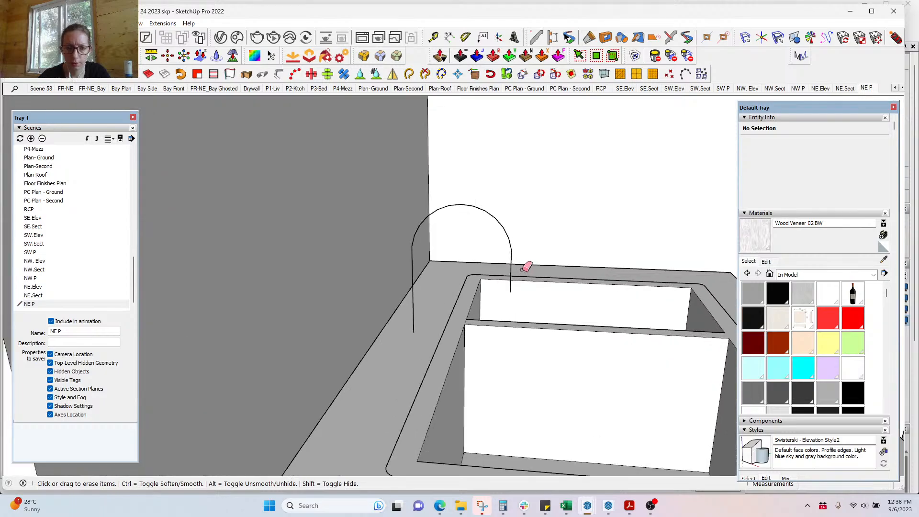
key("space")
left_click(511, 272)
Step: Delete the arch's right upright, run Pipe Along Path on the arc, then undo the thin pipe
key("Delete")
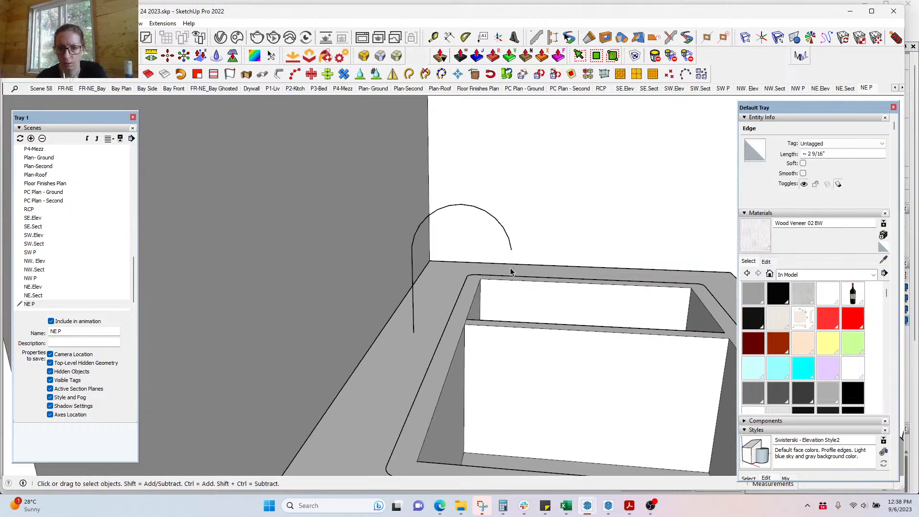
middle_click_drag(444, 292, 407, 260)
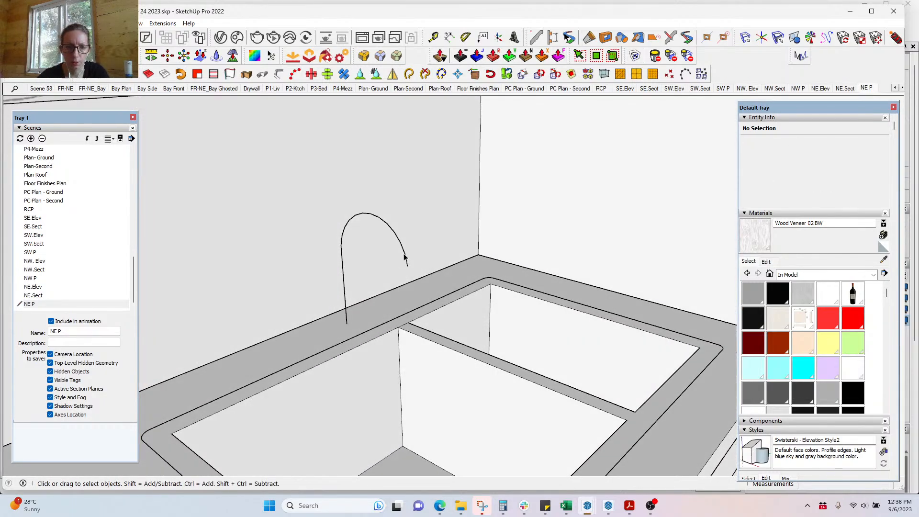
triple_click(405, 257)
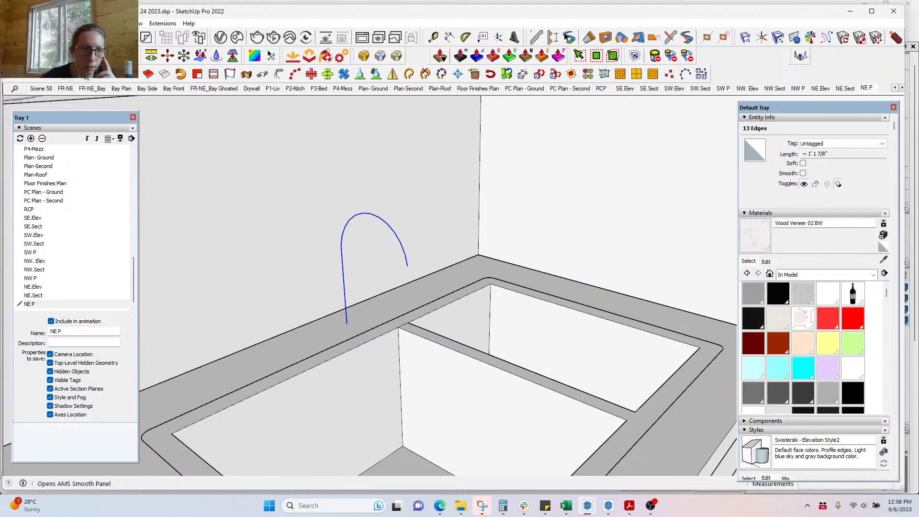
left_click(263, 74)
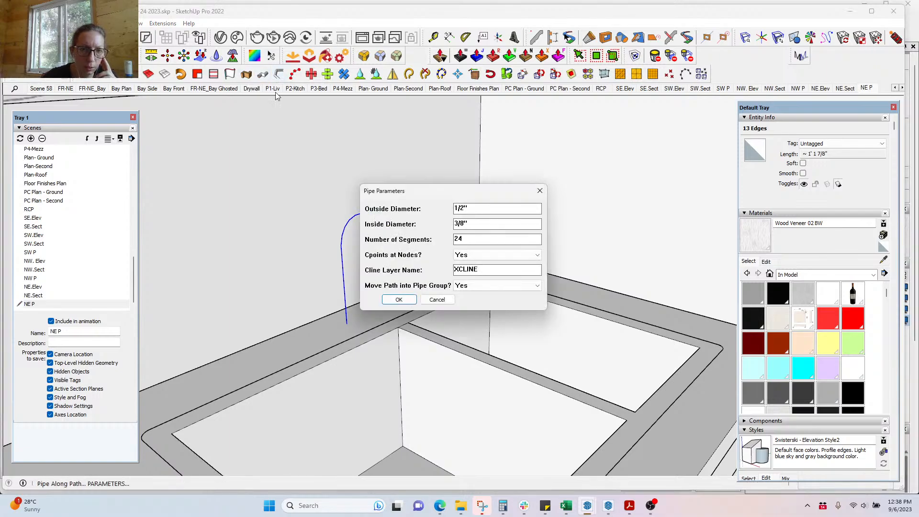
left_click(404, 300)
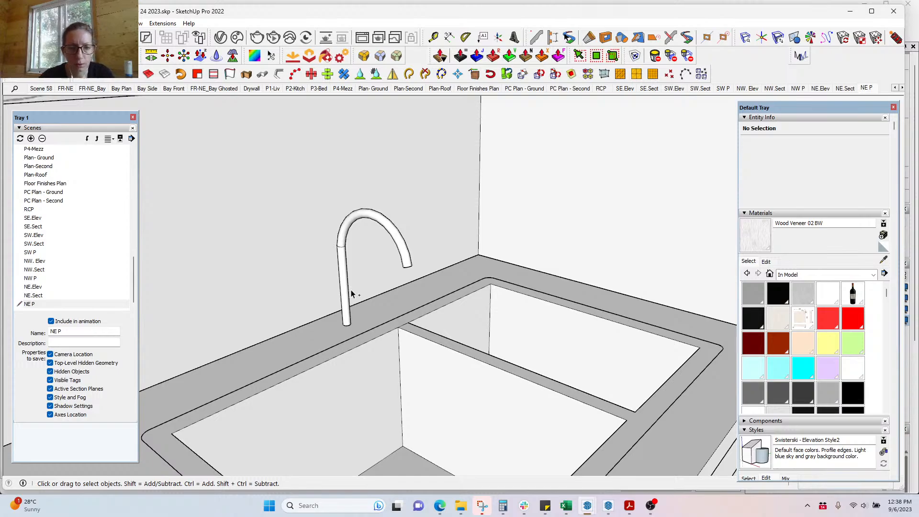
key("ctrl+z")
Step: Rebuild the faucet pipe along the reselected arc with a larger 1 1/4 inch outside diameter
left_click(345, 301)
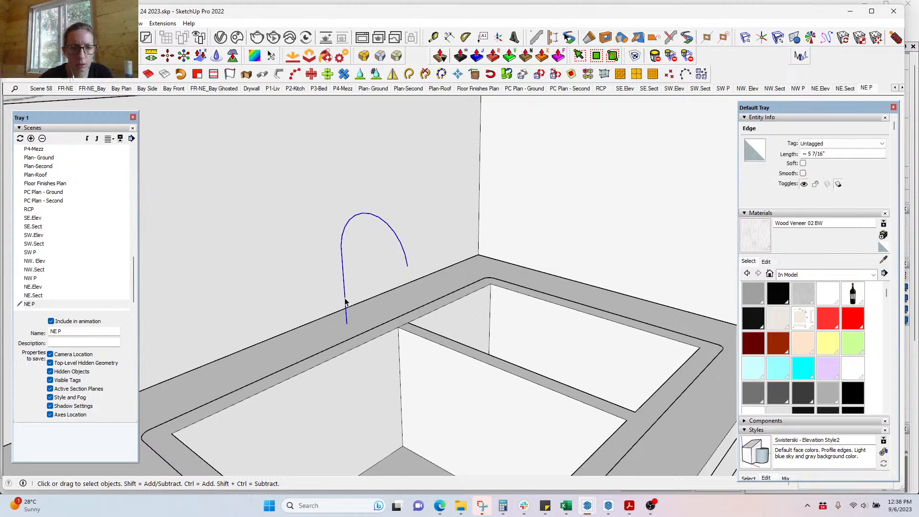
left_click(275, 77)
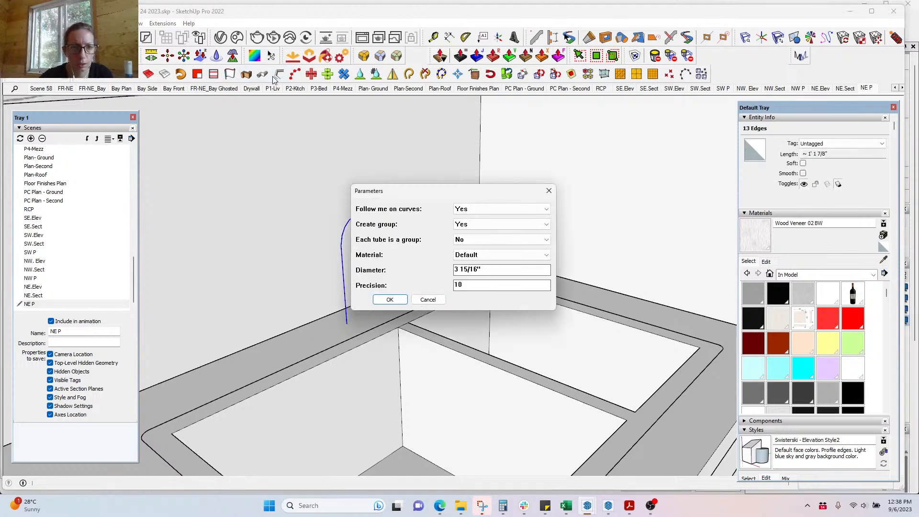
left_click(428, 299)
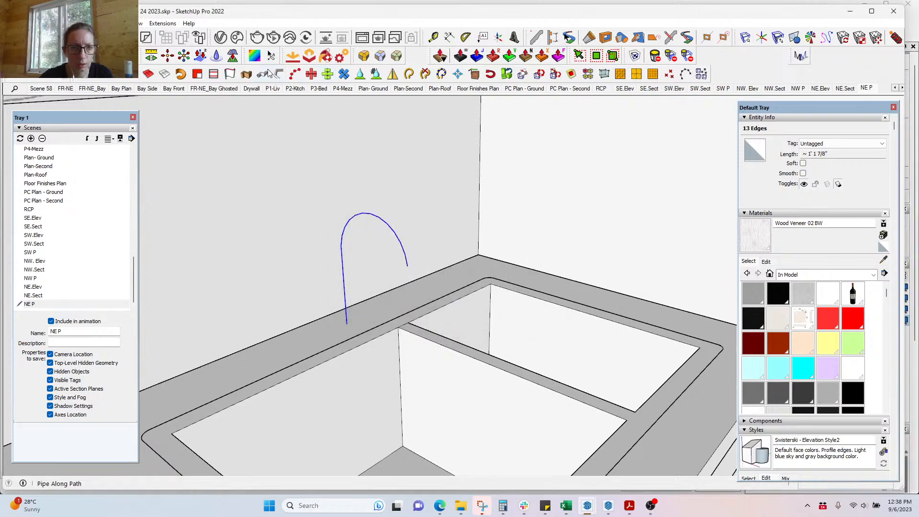
left_click(263, 73)
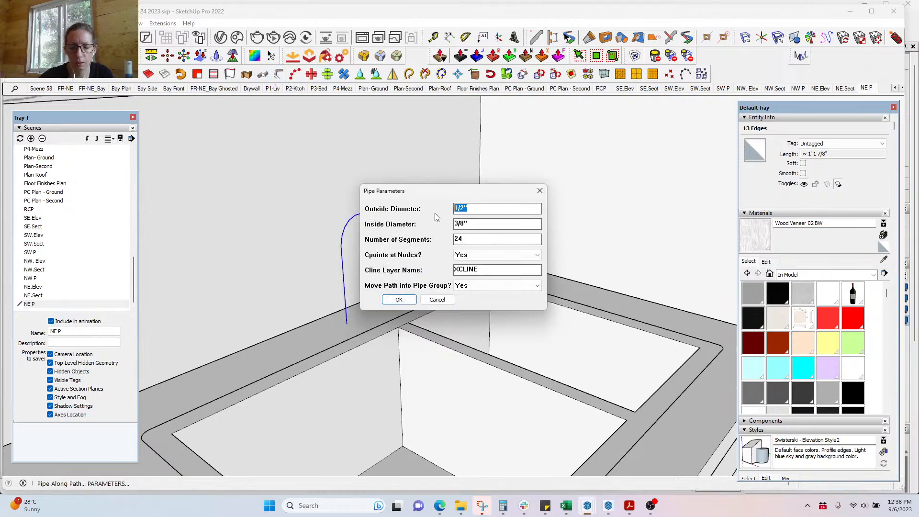
type("1.25")
key("Return")
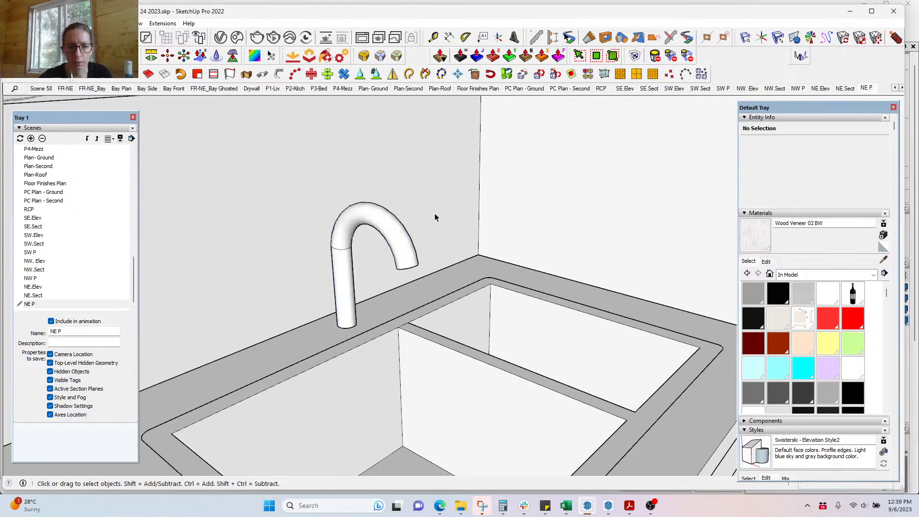
scroll(353, 216, "down", 2)
Step: Stretch the faucet's arched top upward so it sits higher above the sink
left_click(386, 236)
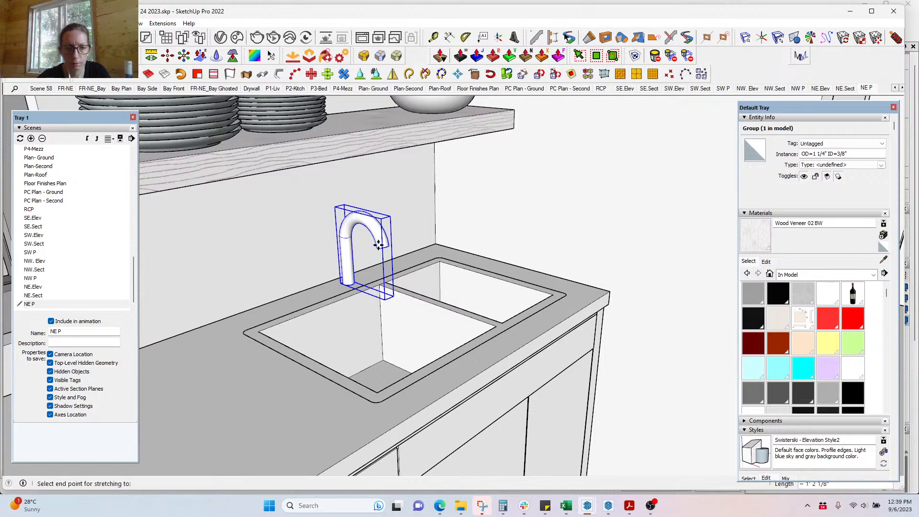
left_click(343, 233)
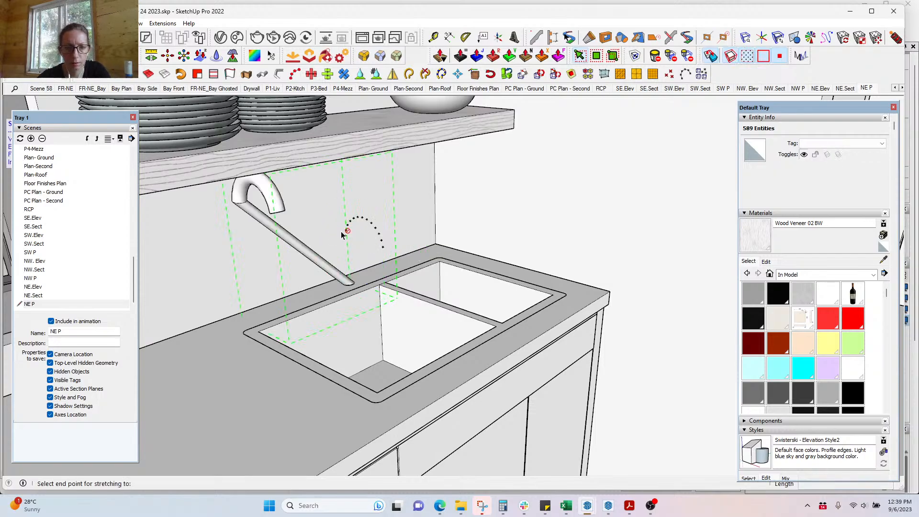
key("ctrl+z")
key("space")
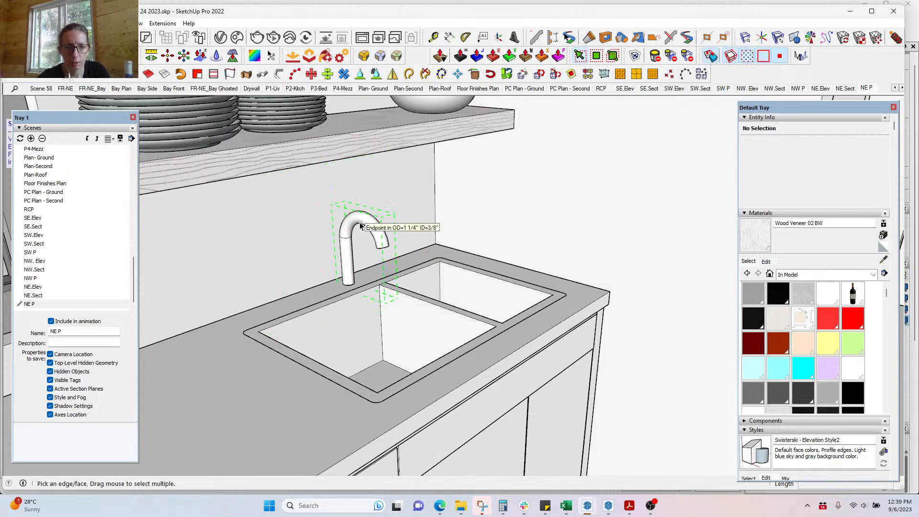
left_click_drag(321, 199, 404, 252)
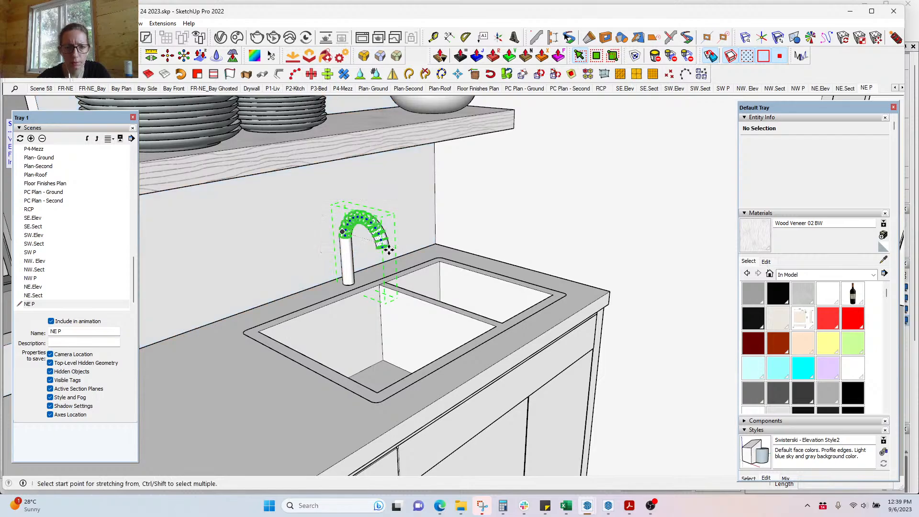
left_click(345, 235)
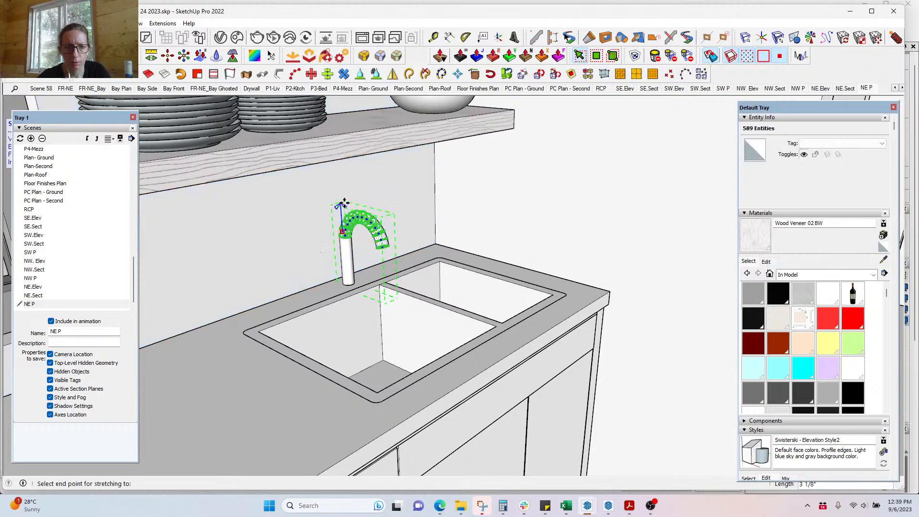
left_click(345, 203)
Step: Orbit around the sink to check the raised faucet, then return to LayOut's Kitchen 2 page
middle_click_drag(392, 250, 240, 260)
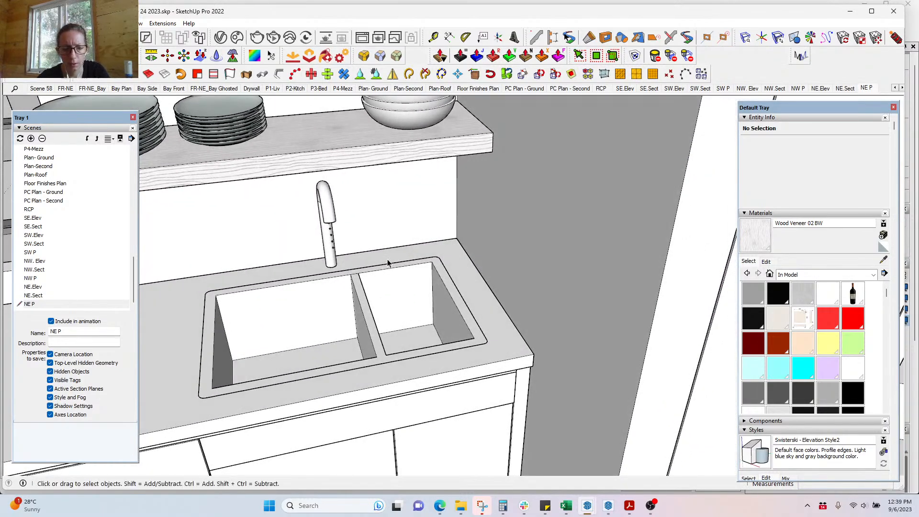
scroll(429, 233, "down", 2)
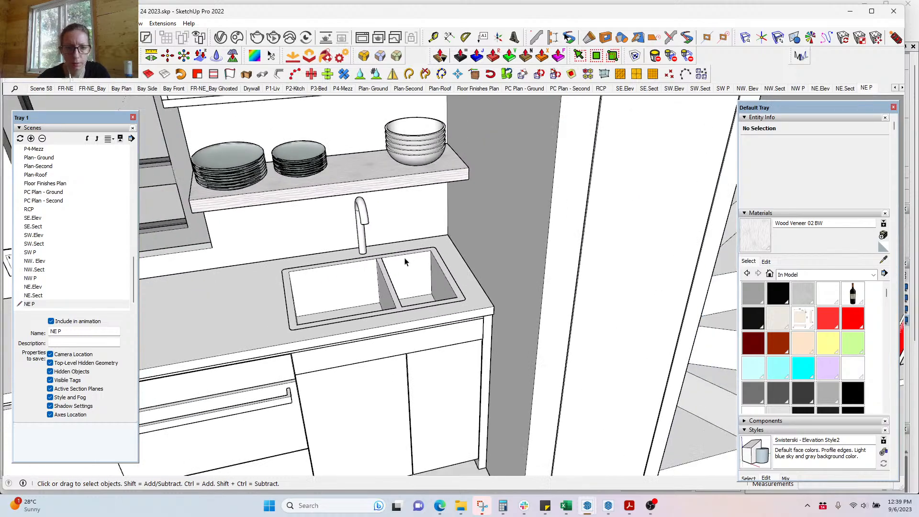
middle_click_drag(405, 261, 496, 251)
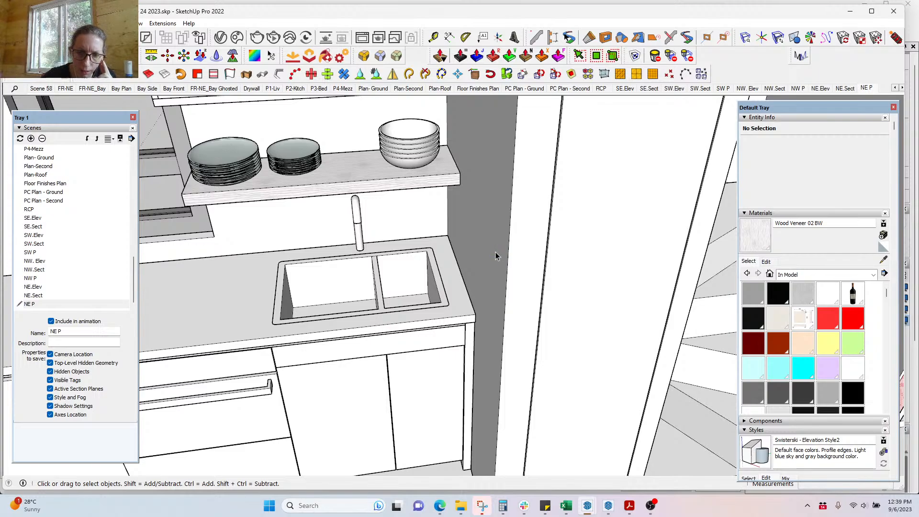
left_click(608, 505)
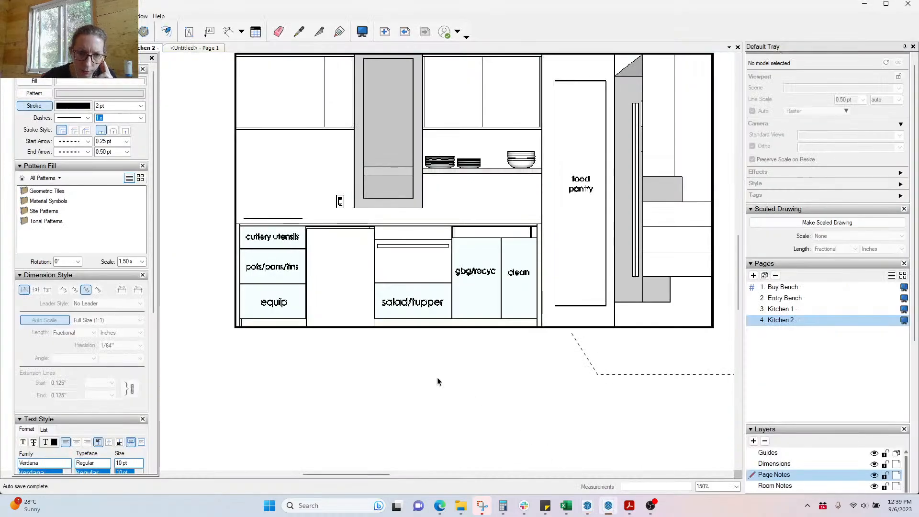
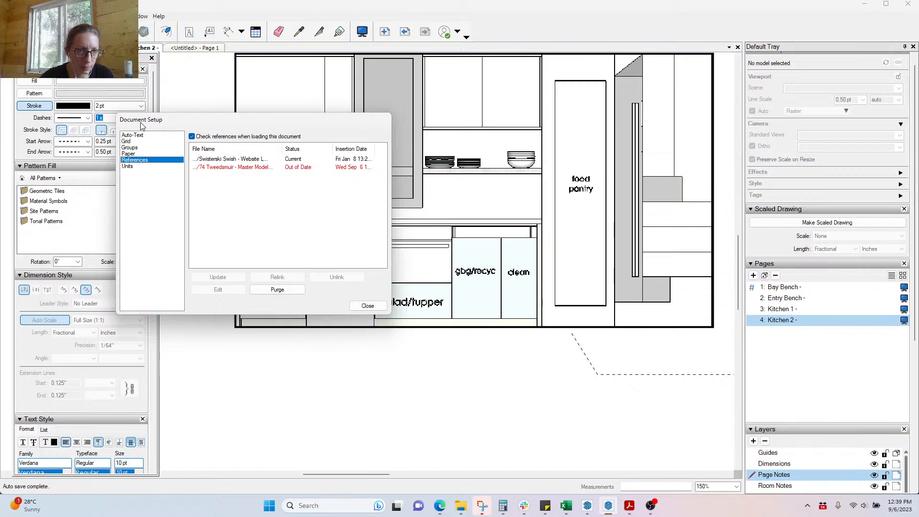
left_click(232, 167)
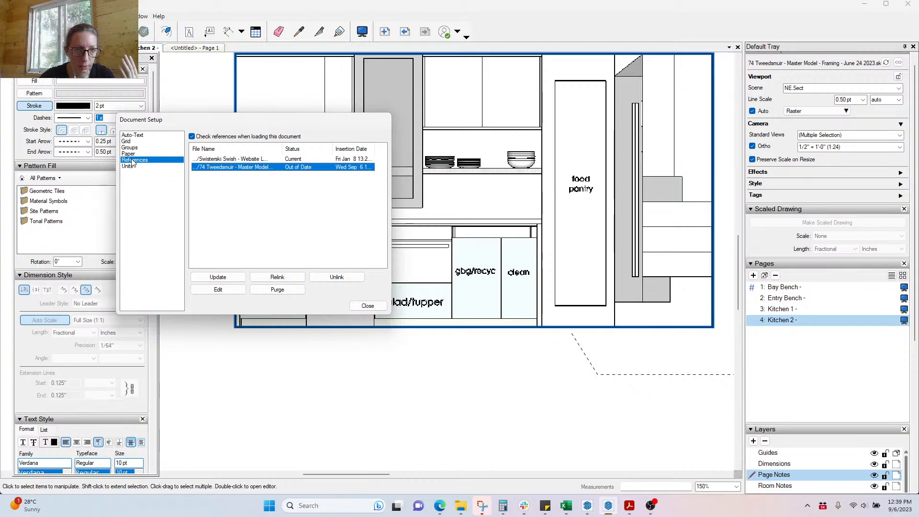
left_click(240, 280)
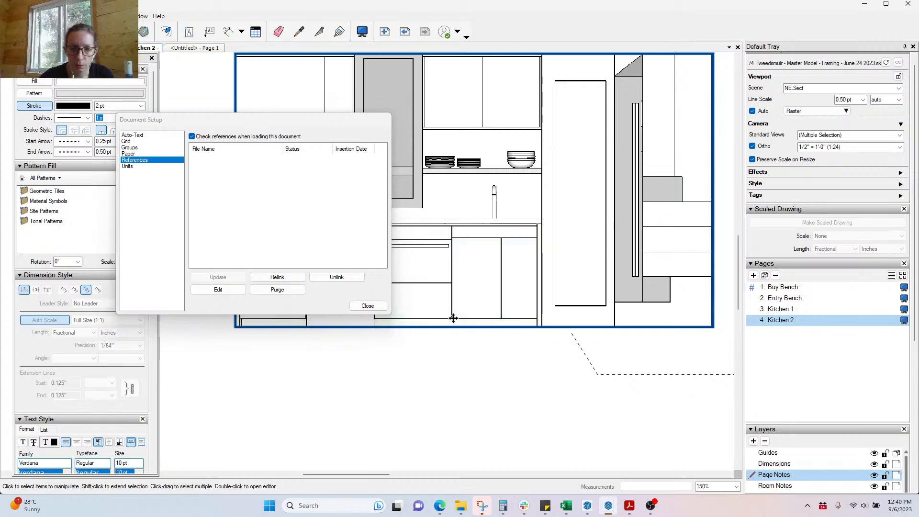
left_click(359, 307)
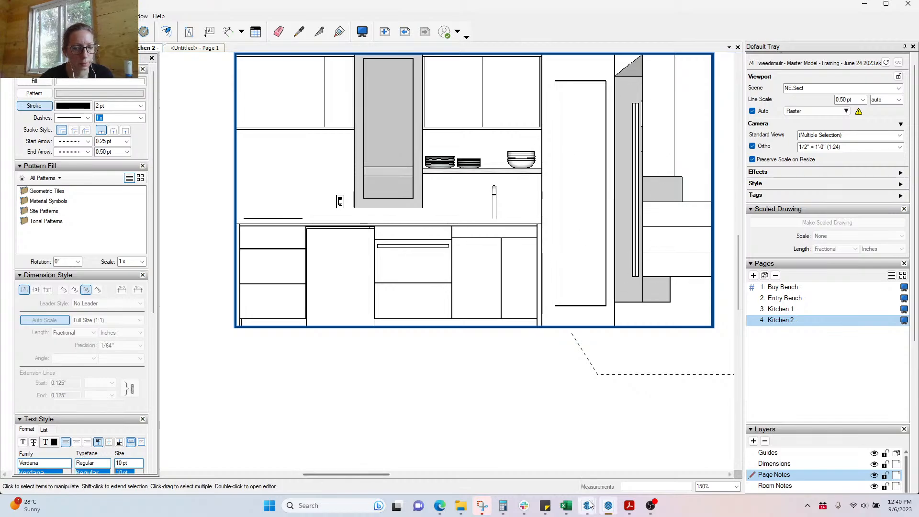
Step: Zoom SketchUp in on the double sink and place the Material Modes window beside it
mouse_move(587, 506)
left_click(471, 457)
scroll(538, 242, "down", 5)
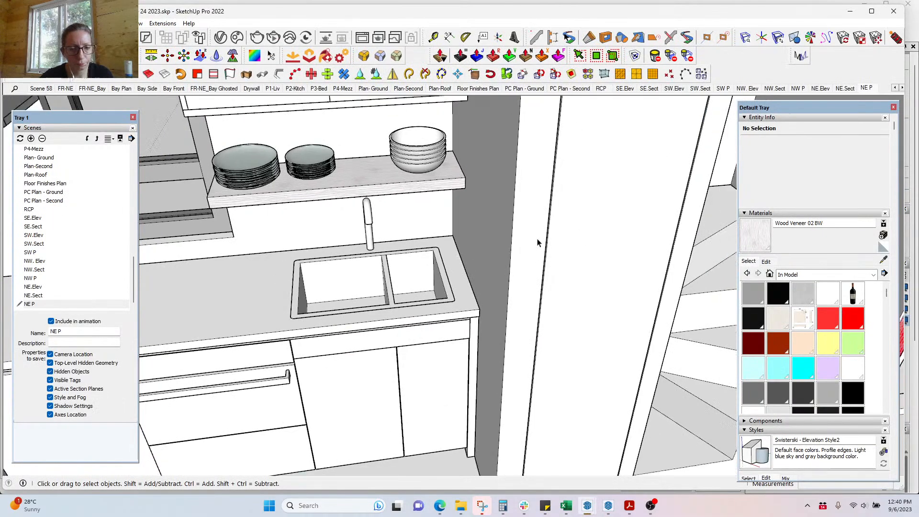
middle_click_drag(467, 295, 567, 333)
scroll(440, 251, "up", 3)
scroll(440, 249, "up", 3)
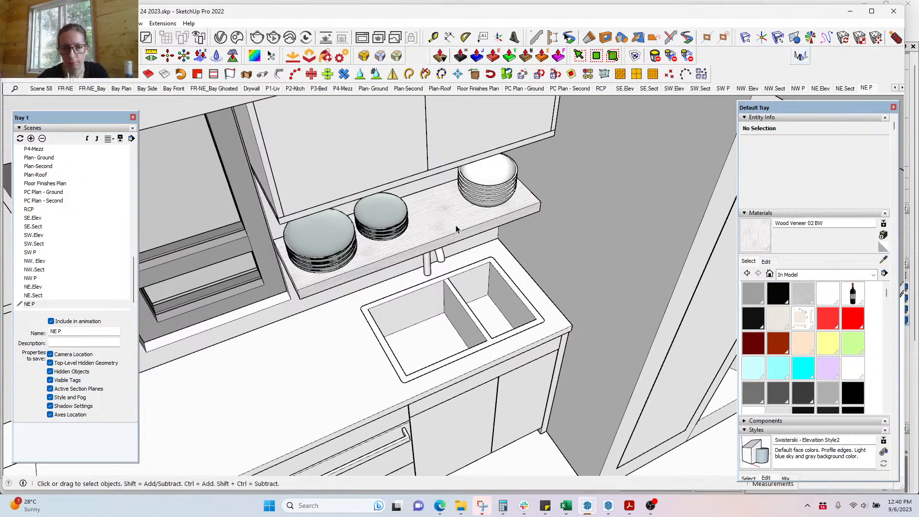
left_click(802, 57)
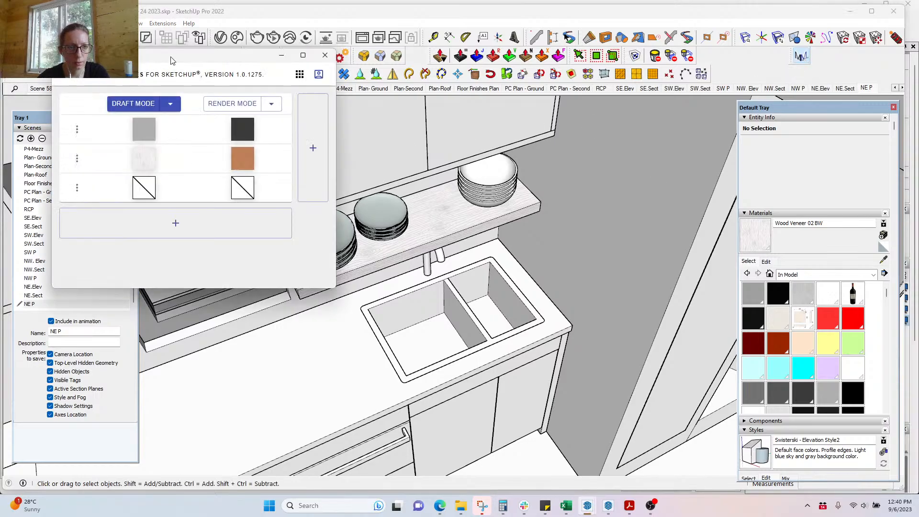
left_click_drag(172, 61, 731, 120)
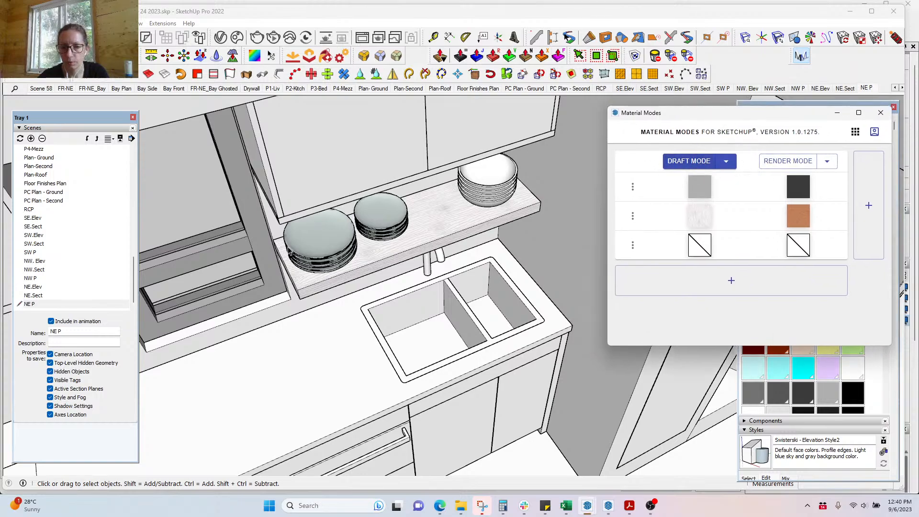
Step: Apply Render Mode materials and orbit down to an eye-level view of the kitchen
left_click(778, 163)
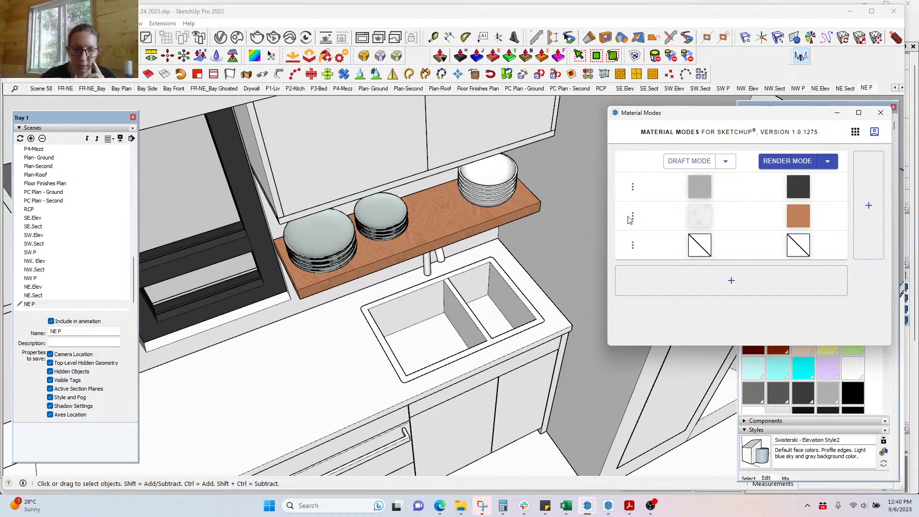
scroll(307, 355, "down", 4)
middle_click_drag(410, 362, 346, 214)
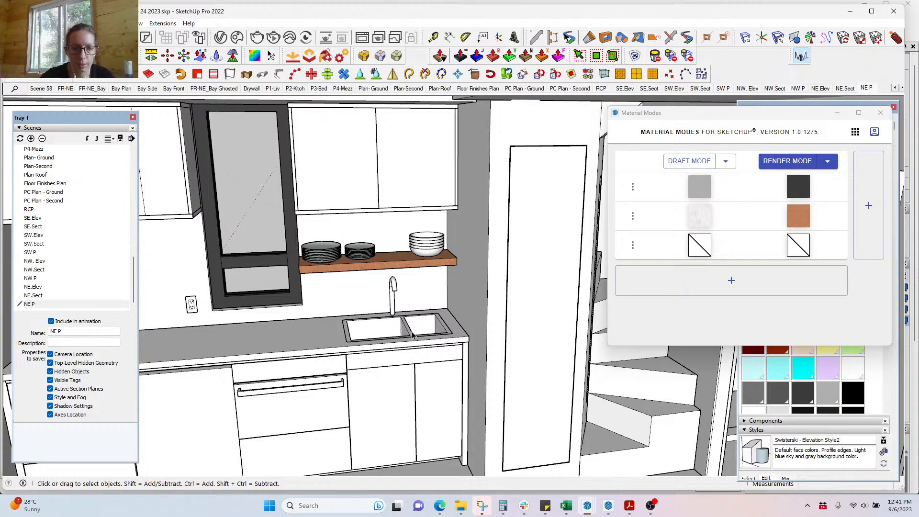
Step: Sample the shelf's wood veneer and paint the left and right sink-cabinet doors with it
key("b")
key("alt")
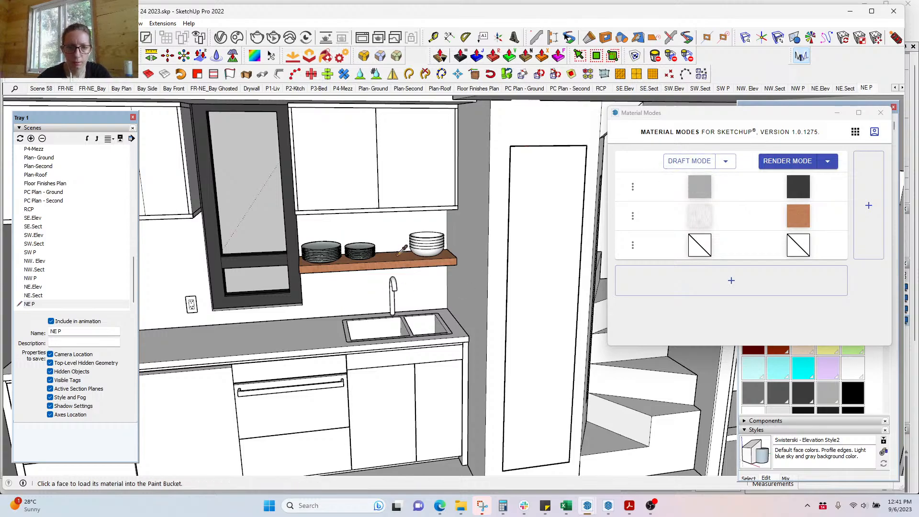
middle_click_drag(401, 255, 473, 269)
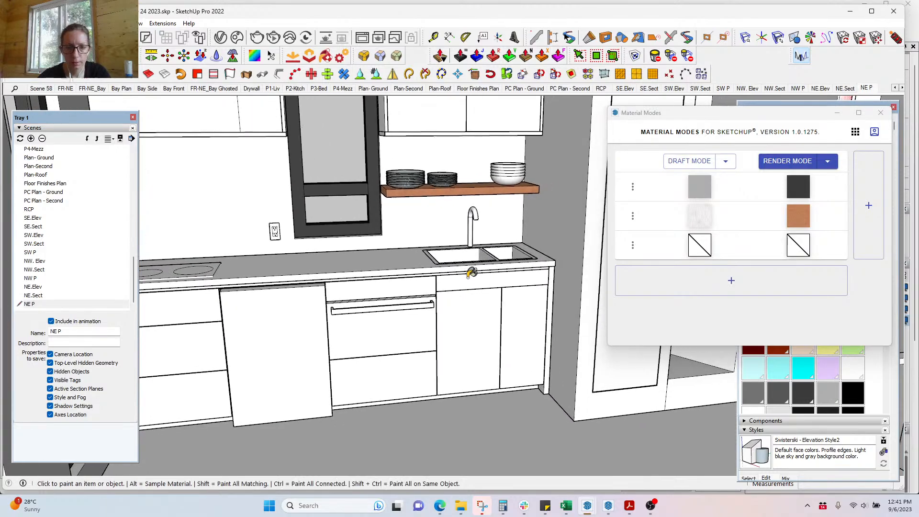
key("space")
triple_click(466, 327)
key("b")
left_click(485, 321)
key("space")
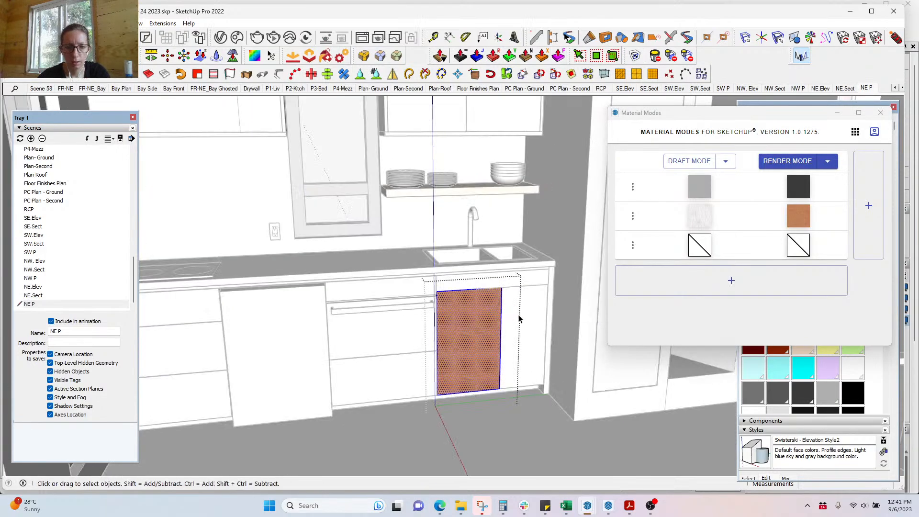
triple_click(519, 319)
key("b")
left_click(527, 307)
key("space")
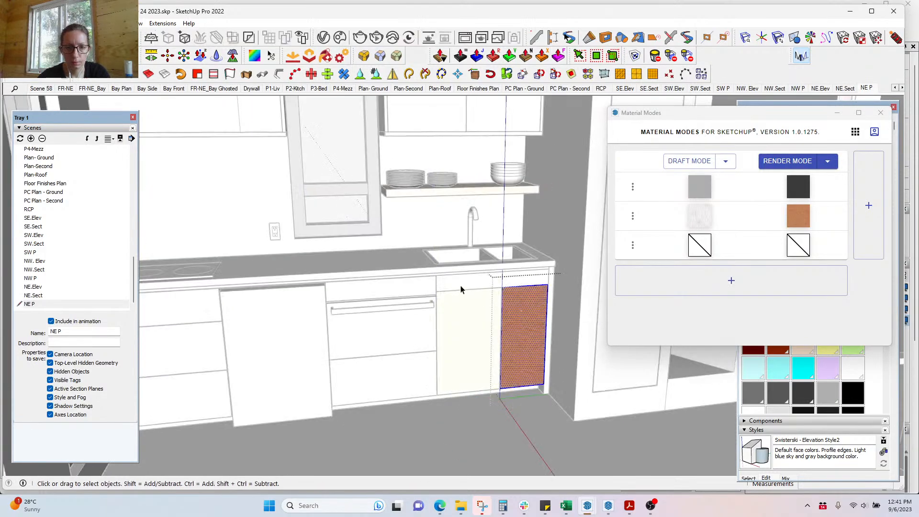
Step: Paint the sink cabinet's top drawer front and lower drawer front wood veneer
triple_click(468, 283)
key("b")
left_click(478, 284)
key("space")
left_click(414, 367)
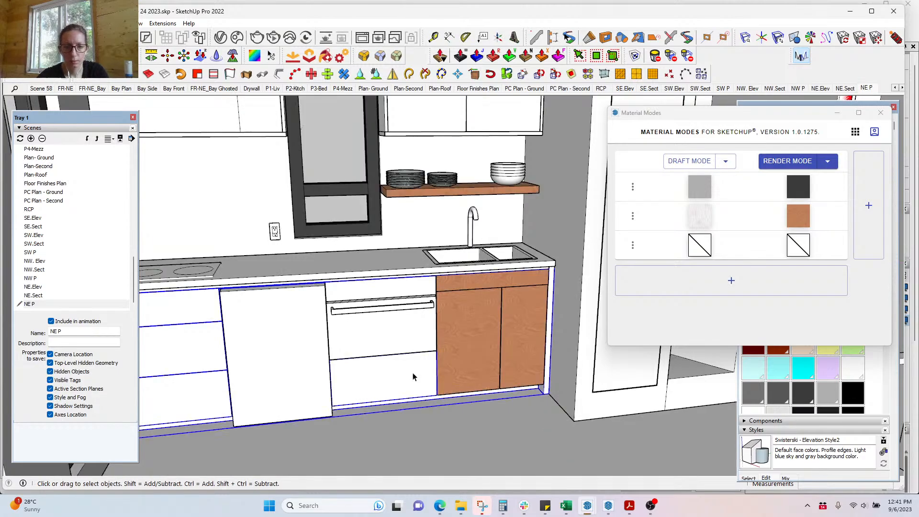
triple_click(413, 373)
key("b")
key("space")
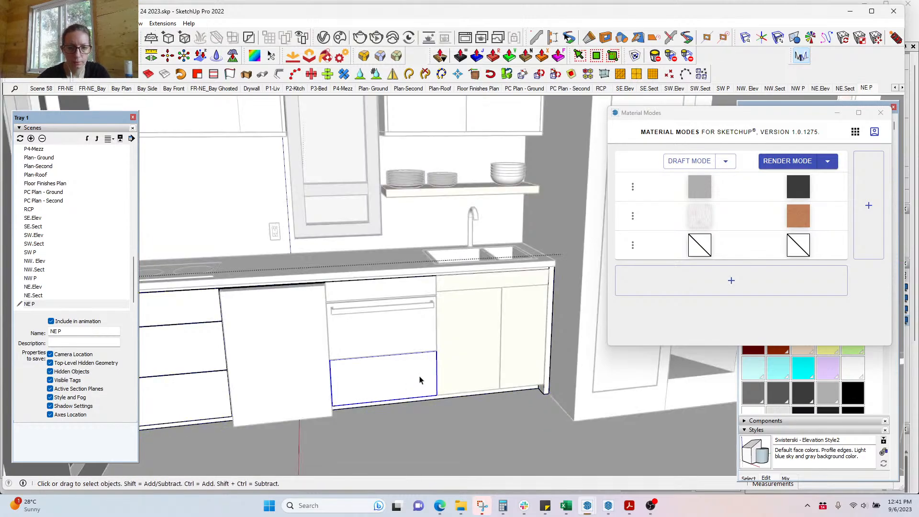
double_click(422, 373)
left_click(421, 375)
key("b")
left_click(421, 372)
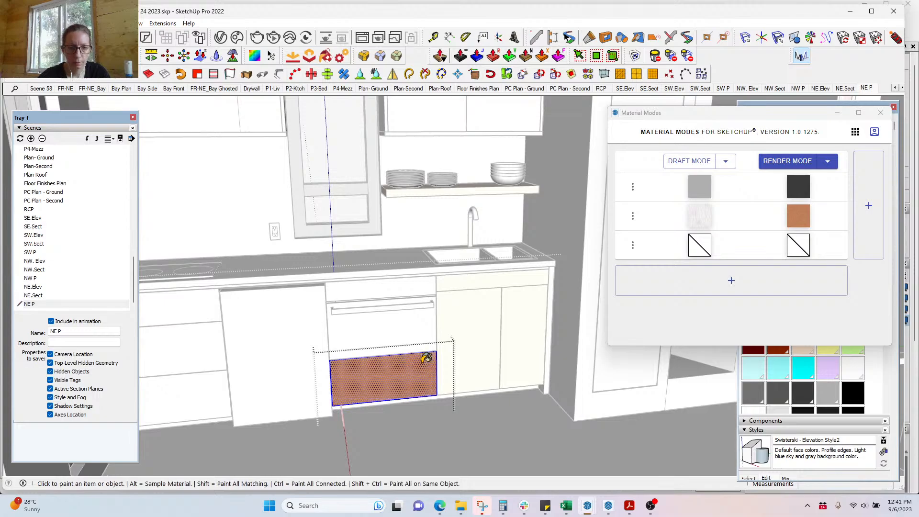
key("space")
Step: Paint the left cabinet's bottom, middle and top drawer fronts wood veneer
left_click(173, 378)
double_click(172, 378)
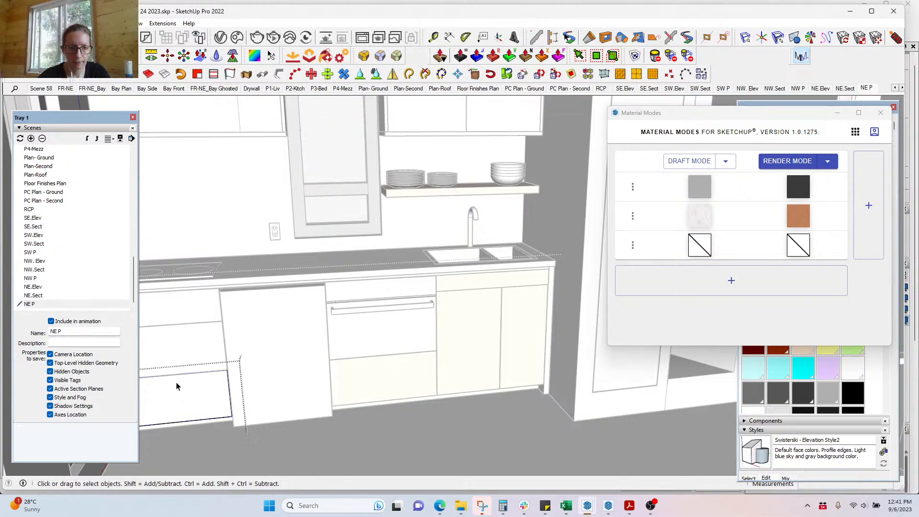
left_click(172, 381)
key("b")
left_click(205, 379)
key("space")
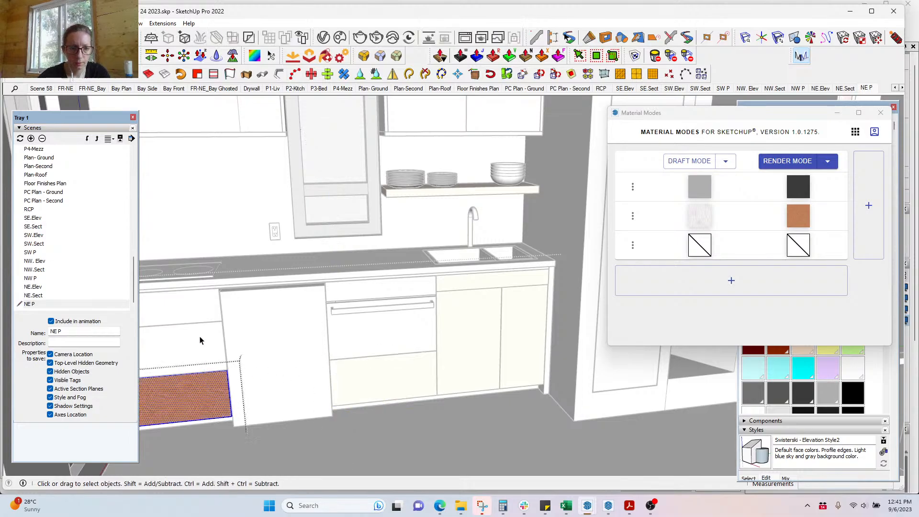
double_click(200, 339)
left_click(203, 335)
key("b")
left_click(210, 327)
key("space")
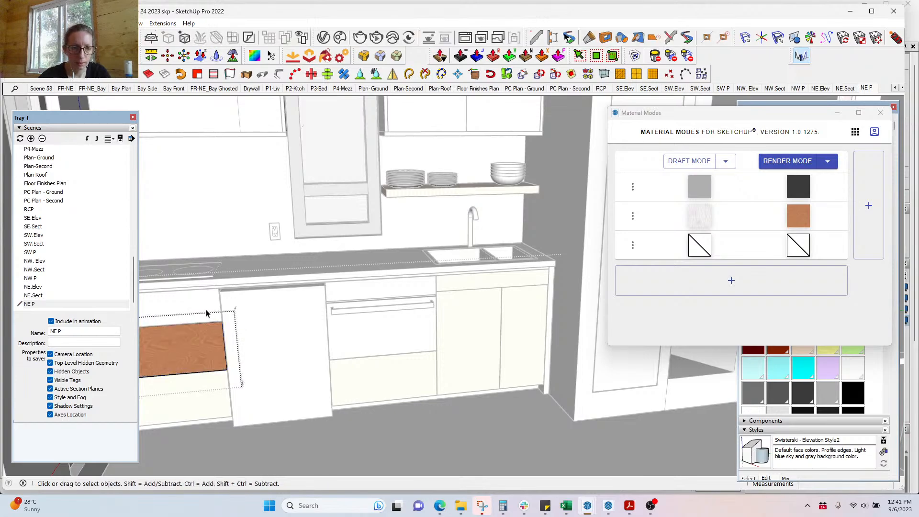
double_click(207, 314)
left_click(206, 313)
key("b")
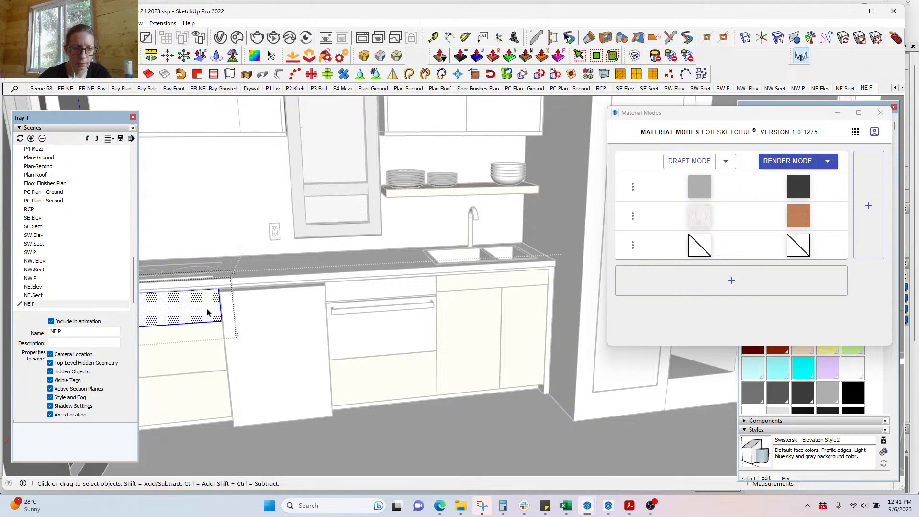
left_click(214, 309)
Step: Paint the cabinet side panel wood veneer and exit its group
middle_click_drag(216, 306, 190, 418)
middle_click_drag(207, 243, 203, 256)
key("space")
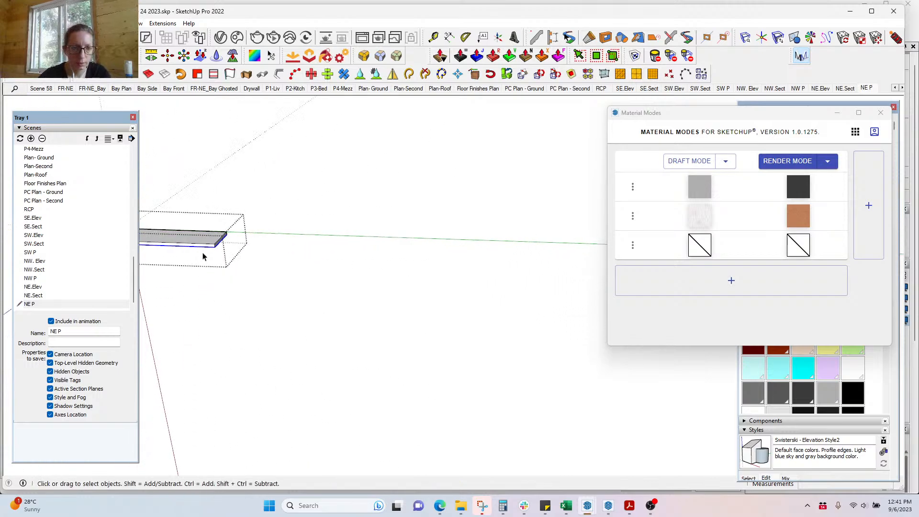
triple_click(205, 242)
key("b")
left_click(212, 237)
key("space")
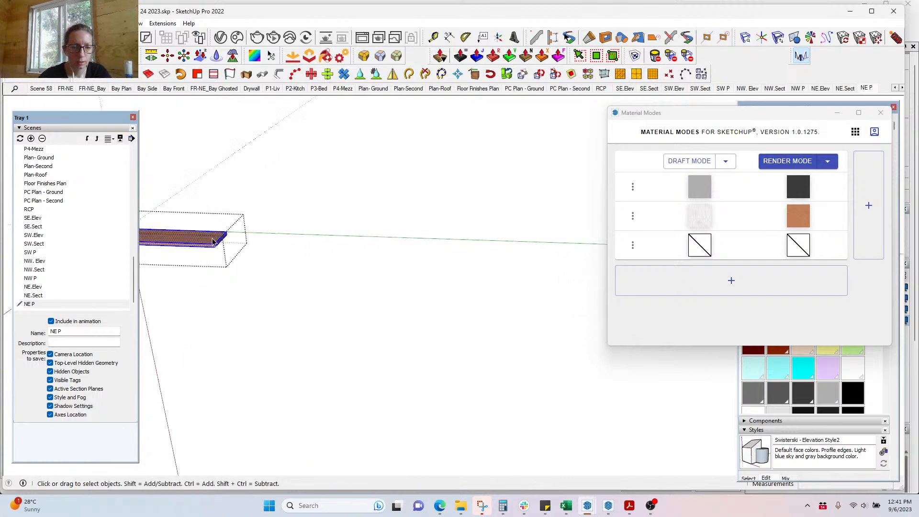
key("Escape")
Step: Paint the cabinet's toe-kick strip wood veneer from a straight front view
scroll(220, 221, "down", 5)
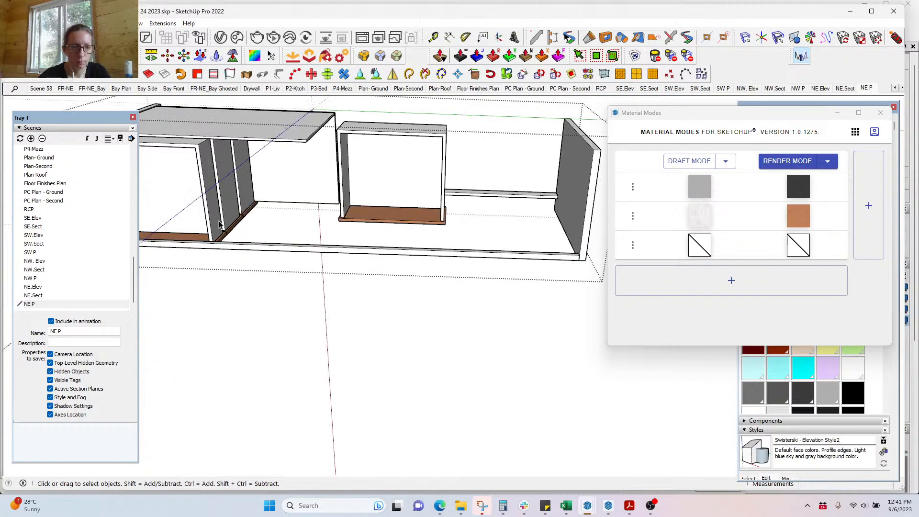
middle_click_drag(246, 277, 249, 226)
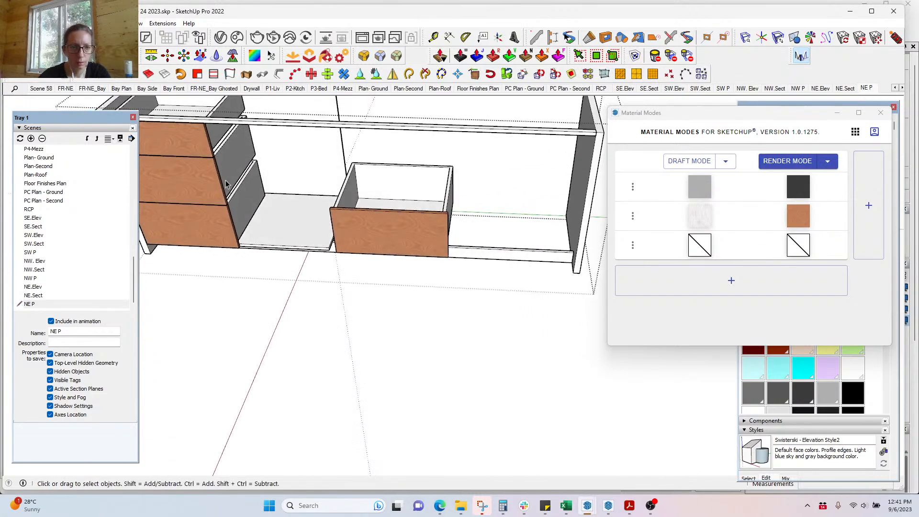
left_click(207, 197)
scroll(207, 197, "up", 5)
middle_click_drag(205, 191, 248, 160)
scroll(248, 159, "down", 5)
scroll(214, 237, "up", 5)
middle_click_drag(213, 237, 263, 169)
scroll(282, 182, "down", 4)
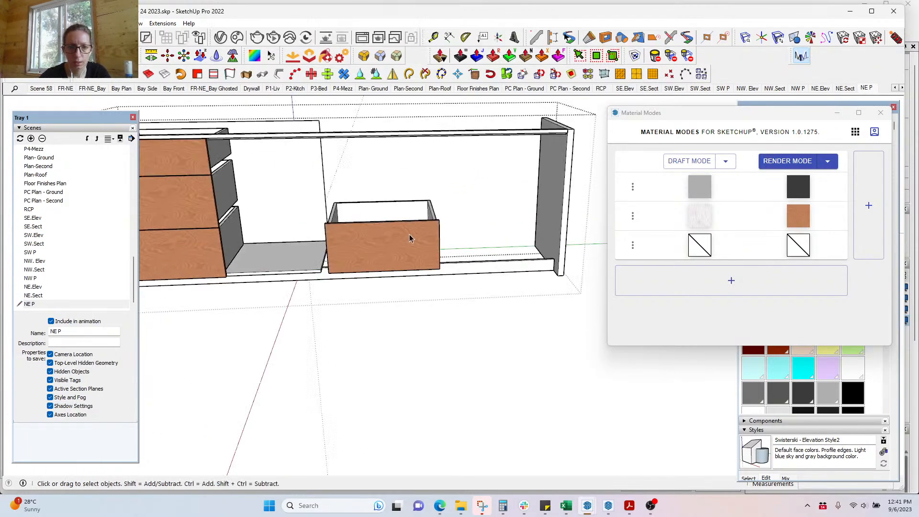
middle_click_drag(410, 238, 366, 195)
scroll(373, 193, "up", 4)
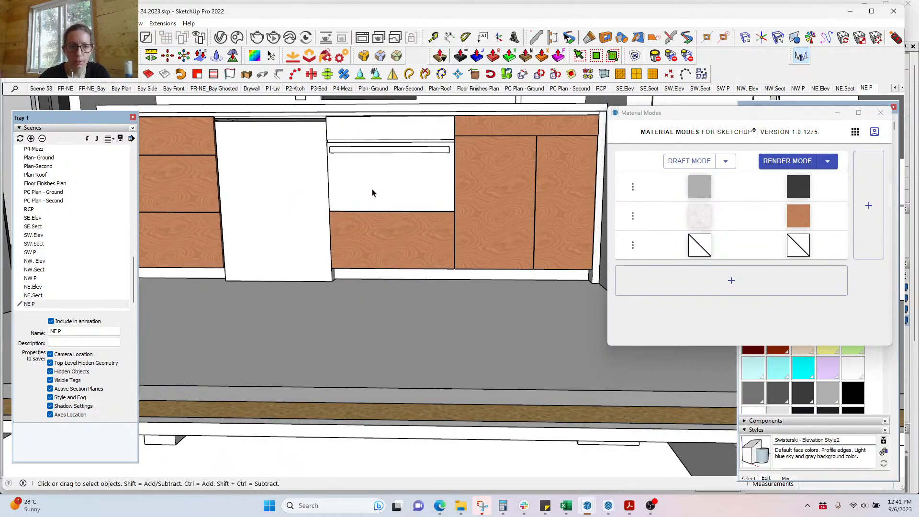
scroll(396, 277, "down", 3)
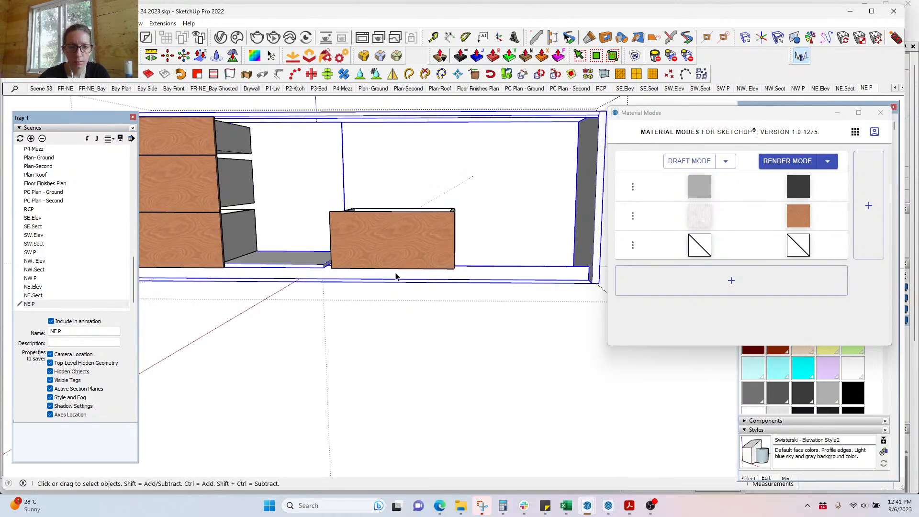
scroll(395, 276, "up", 6)
left_click(396, 277)
key("b")
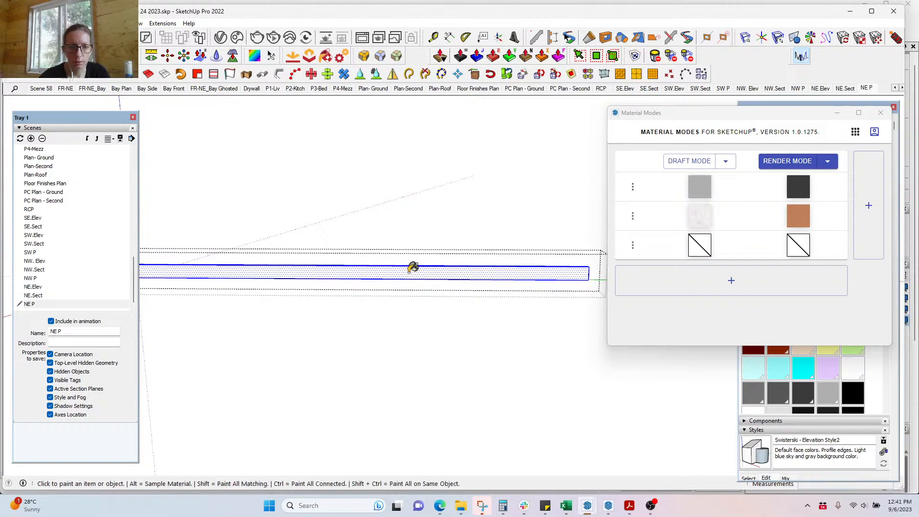
left_click(408, 276)
key("space")
key("Escape")
Step: Apply wood veneer to the cabinet's right and left end panels
scroll(338, 226, "down", 2)
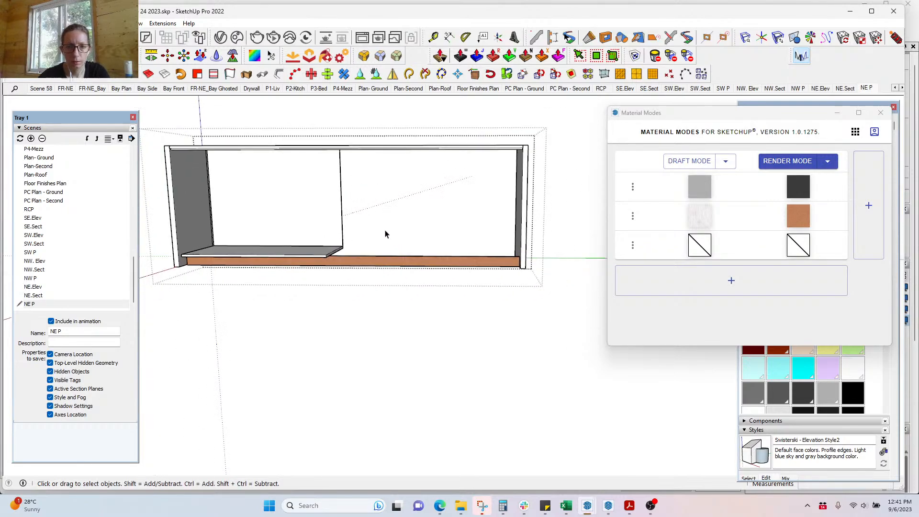
left_click(519, 216)
scroll(523, 213, "up", 5)
key("b")
left_click(528, 193)
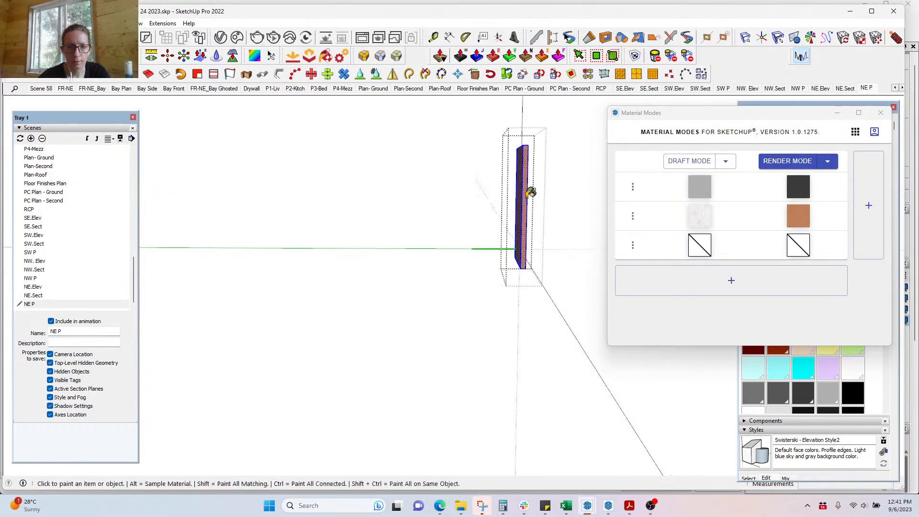
key("space")
scroll(526, 201, "down", 5)
left_click(180, 236)
scroll(180, 235, "up", 5)
key("b")
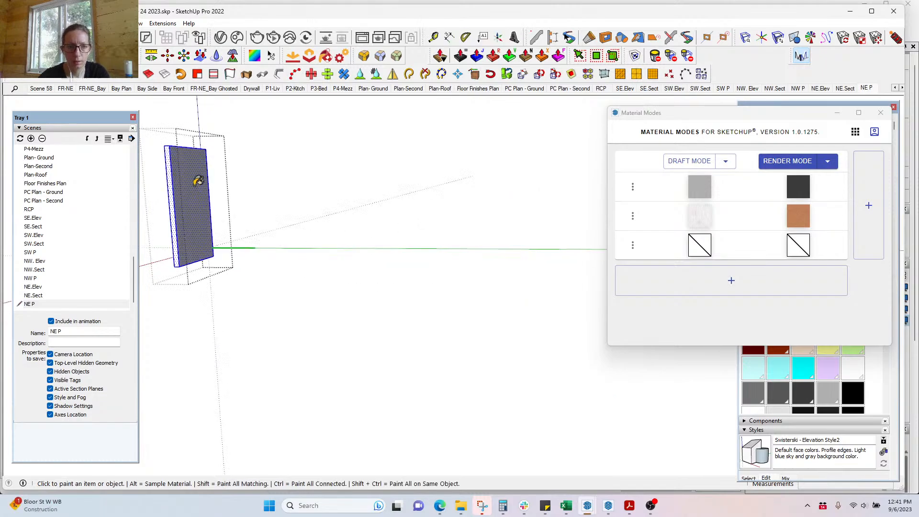
left_click(195, 189)
key("space")
Step: Apply wood veneer to the cabinet's top panel and bottom shelf, then return to the full model
scroll(195, 191, "down", 5)
left_click(215, 149)
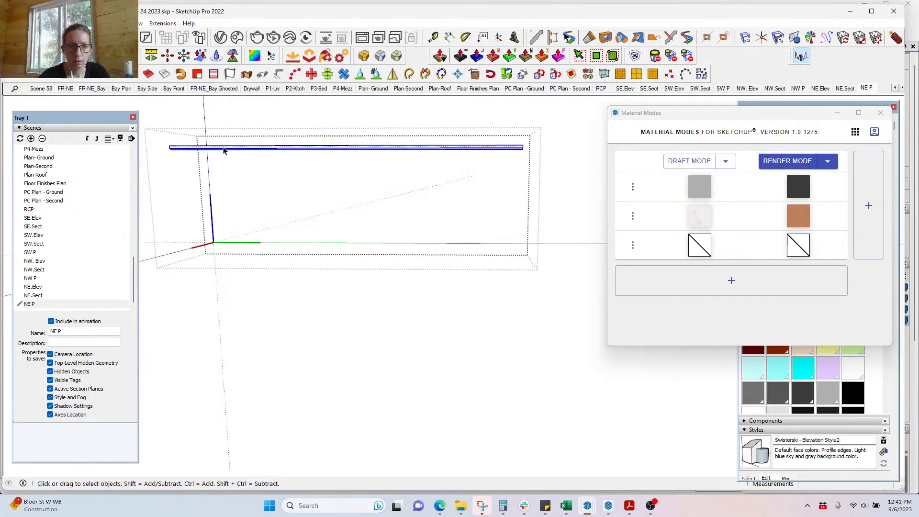
key("b")
left_click(229, 147)
key("space")
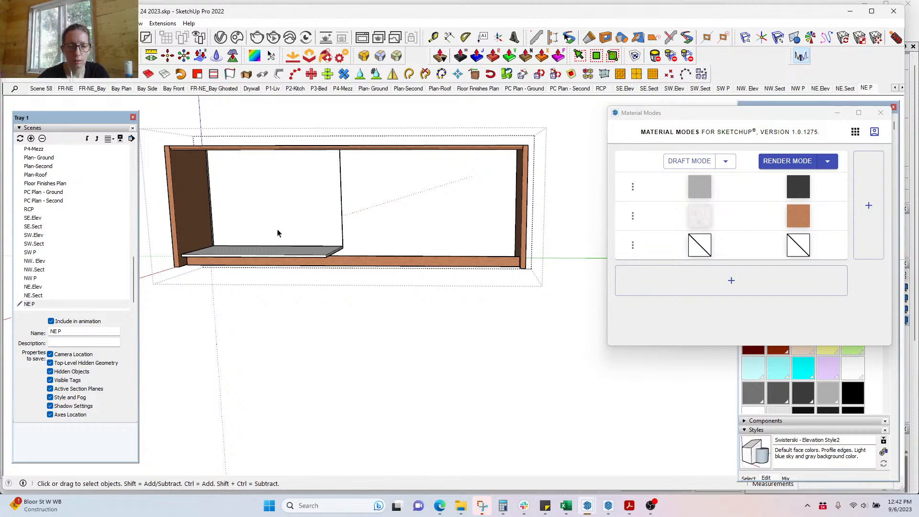
left_click(281, 254)
double_click(281, 253)
key("b")
left_click(296, 250)
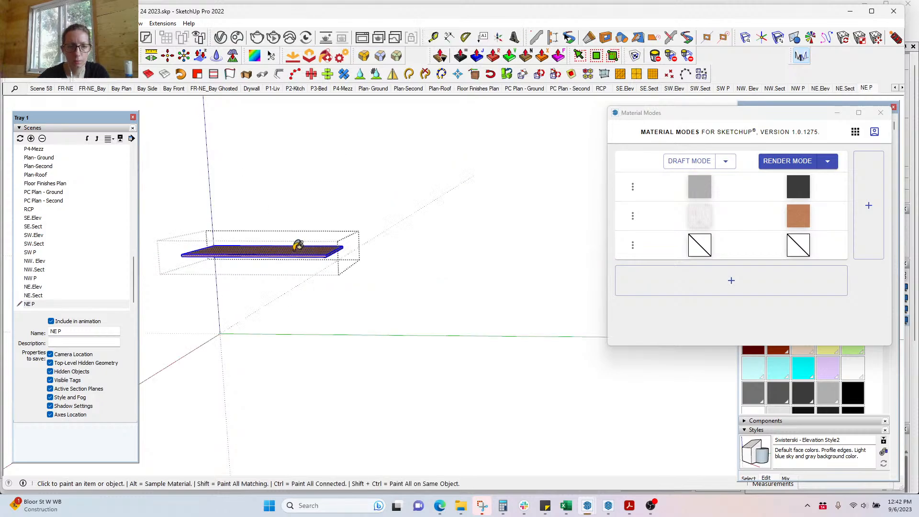
key("space")
key("Escape")
key("Escape")
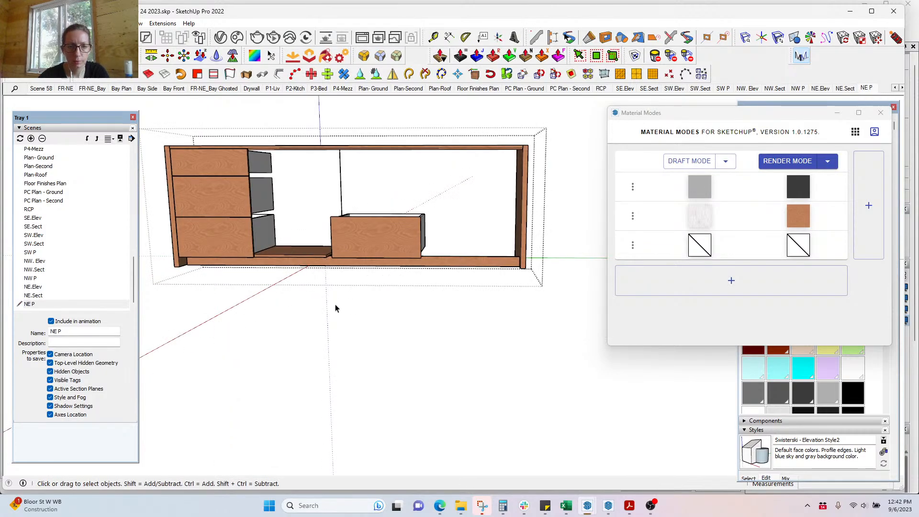
key("Escape")
middle_click_drag(339, 308, 284, 258)
scroll(330, 293, "up", 2)
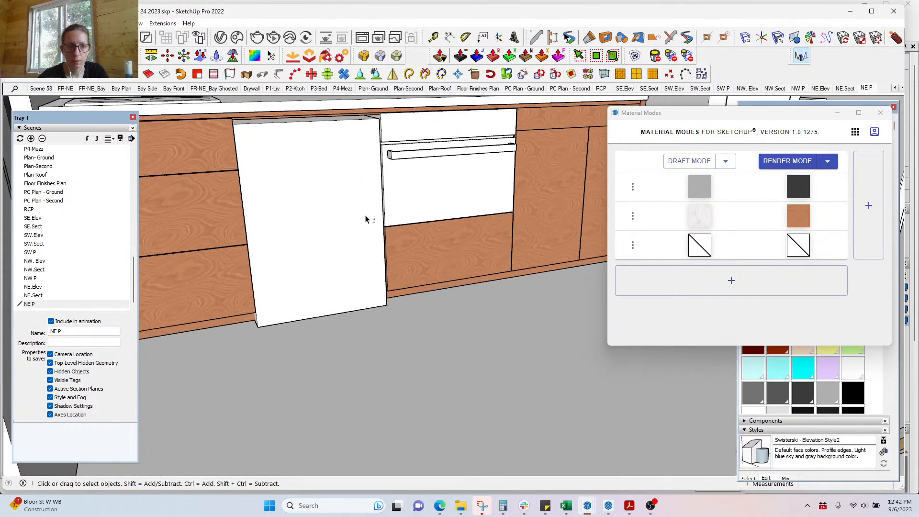
middle_click_drag(368, 217, 401, 239)
scroll(401, 239, "up", 3)
scroll(401, 239, "up", 1)
left_click(401, 239)
key("m")
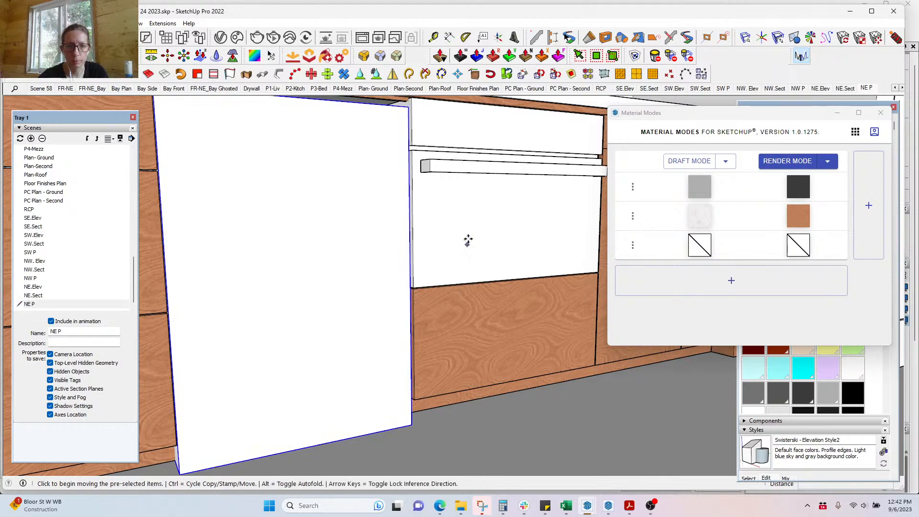
key("Escape")
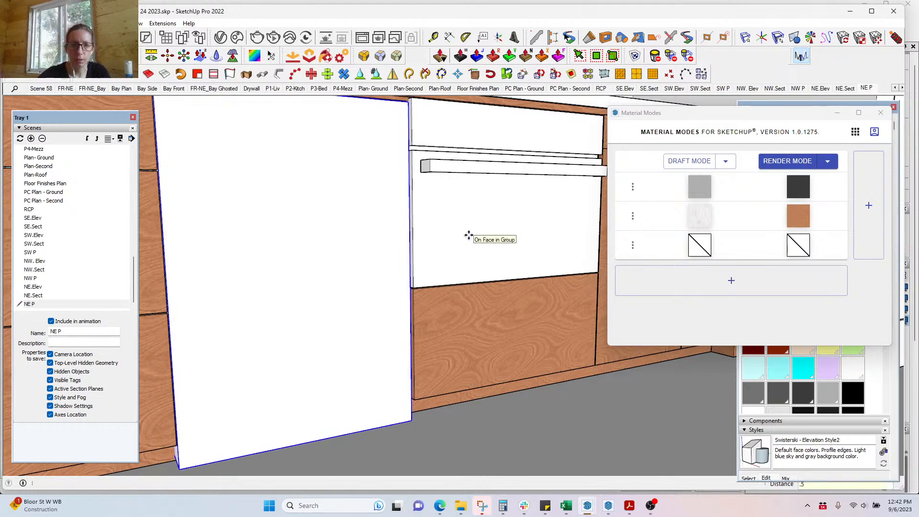
middle_click_drag(353, 366, 243, 430)
scroll(243, 430, "down", 5)
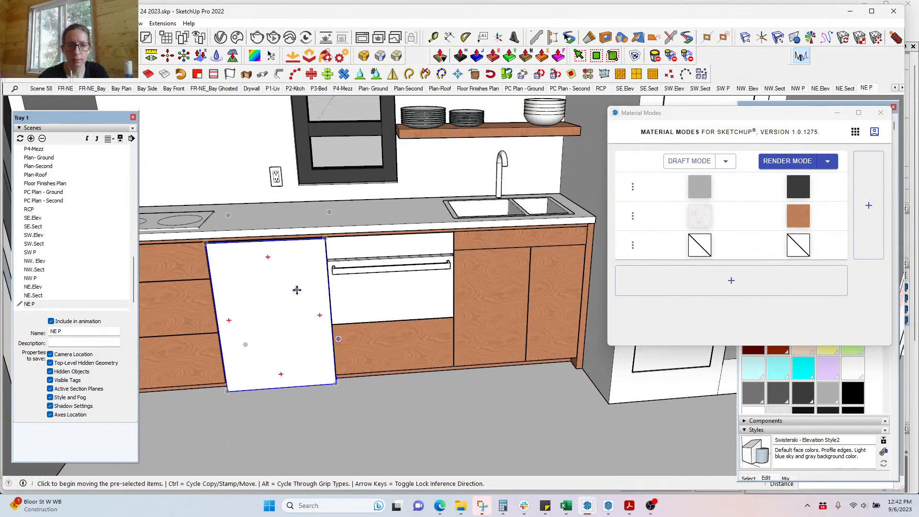
middle_click_drag(298, 290, 380, 328)
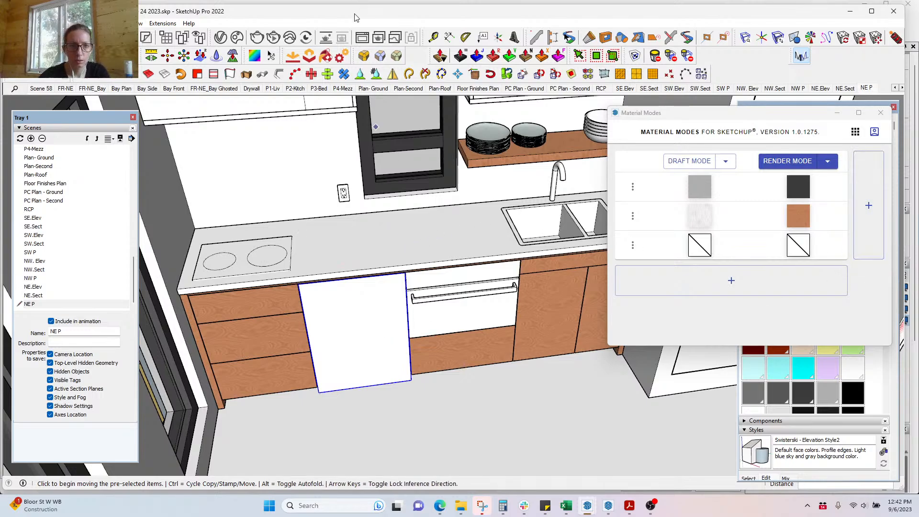
key("space")
Step: Select the countertop and start a new material named Stone 1
left_click(412, 249)
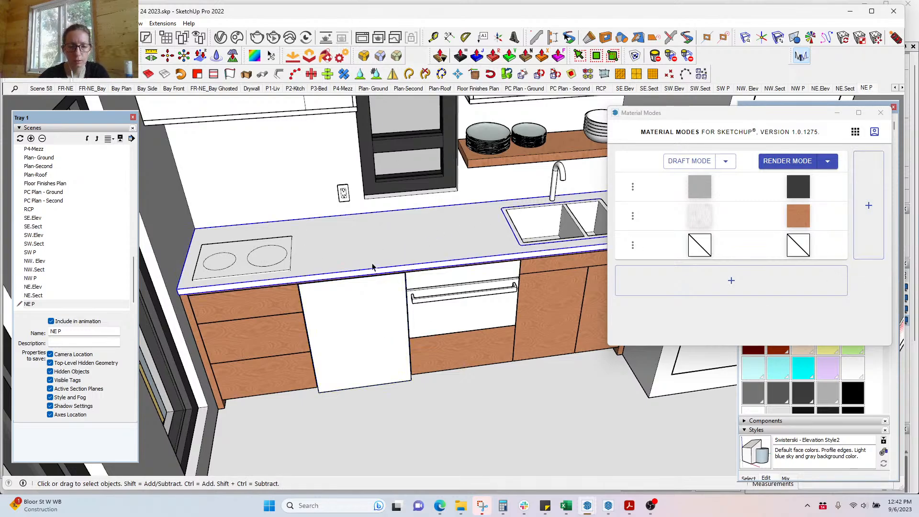
left_click_drag(754, 116, 575, 182)
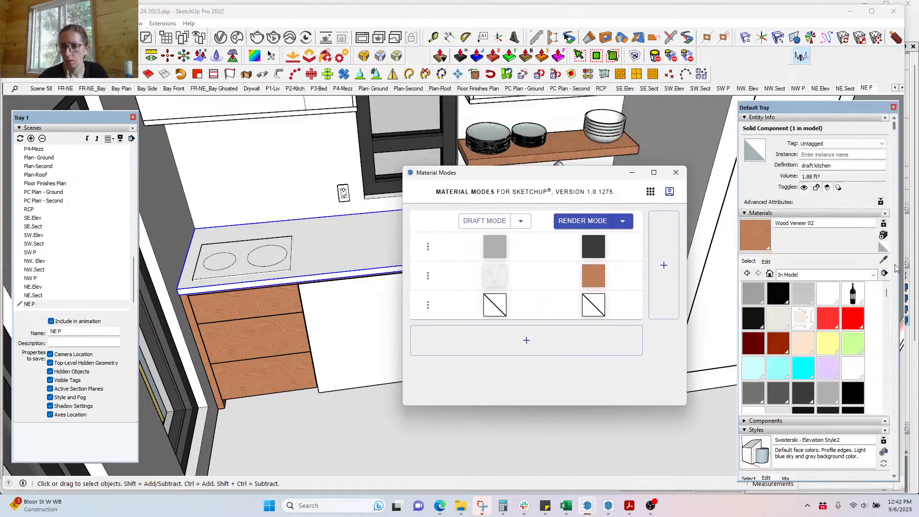
scroll(897, 269, "down", 3)
scroll(824, 264, "down", 5)
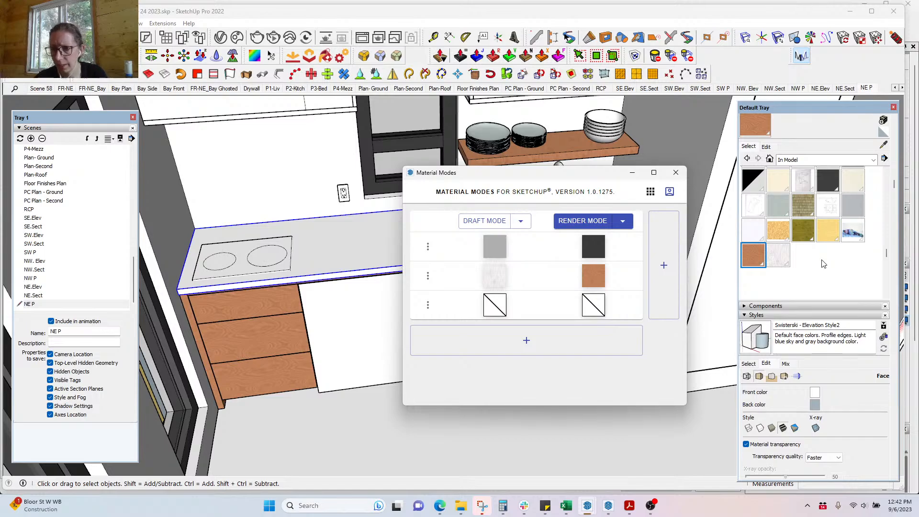
scroll(823, 264, "up", 8)
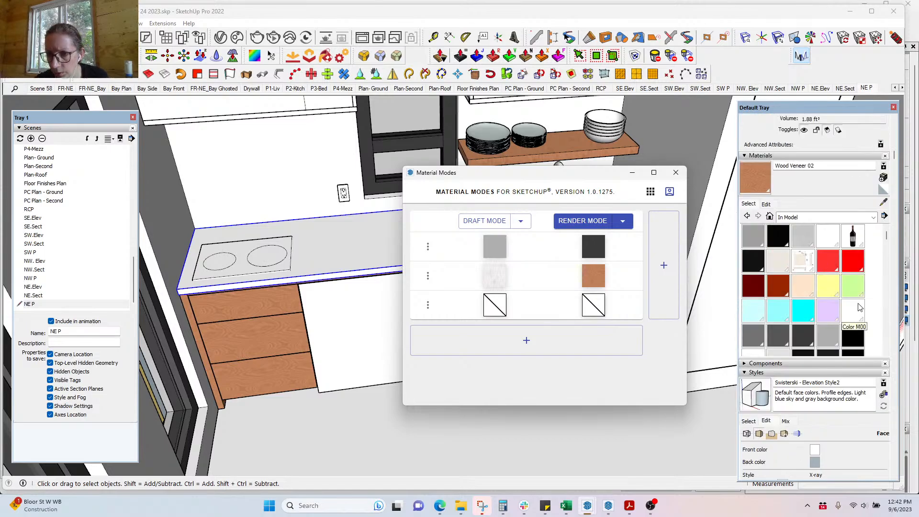
left_click(884, 179)
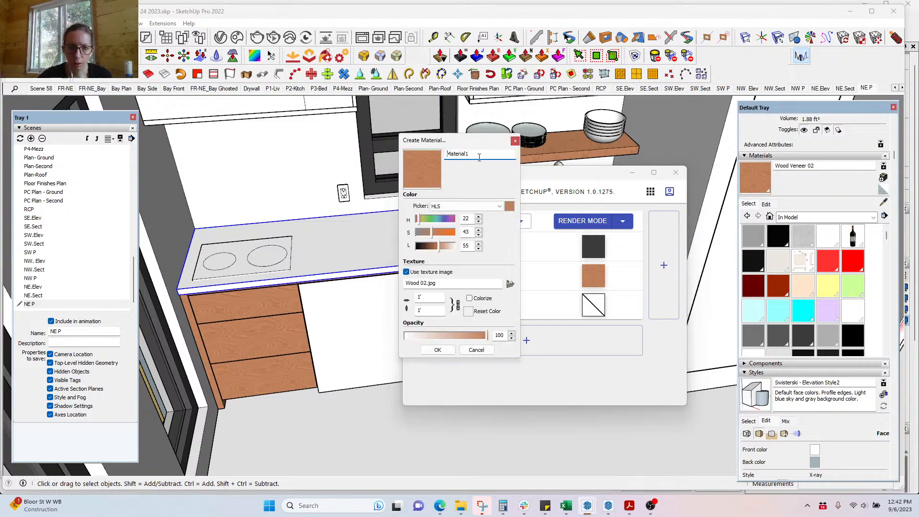
left_click_drag(480, 157, 434, 156)
type("Ma")
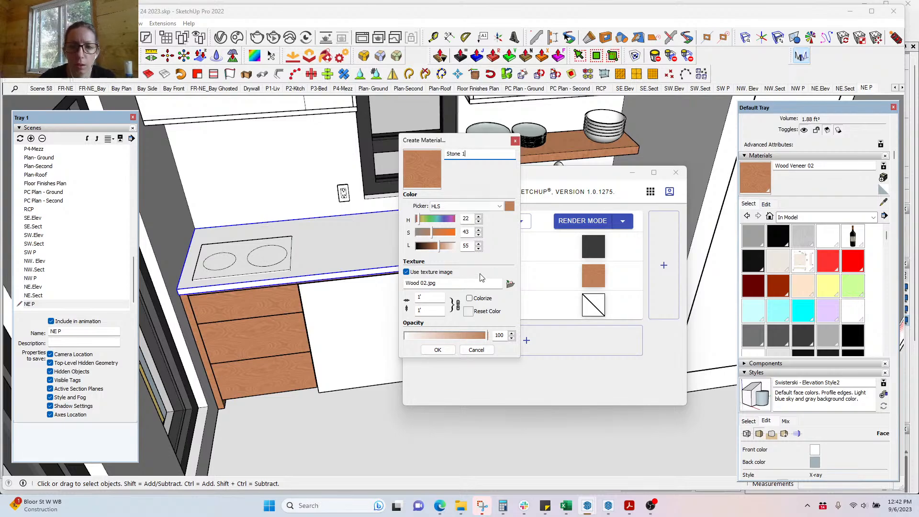
Step: Load Calacatta 2.JPG from the Stones folder as its texture and confirm the material
left_click(511, 284)
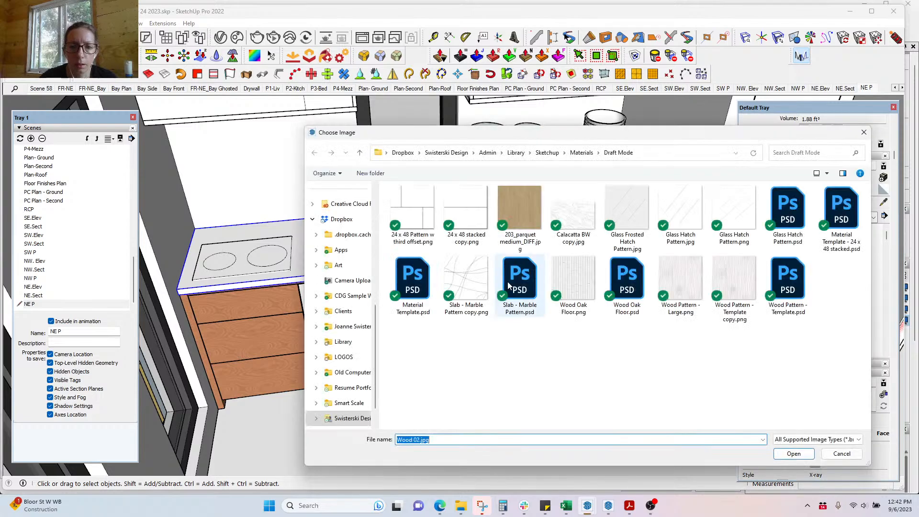
left_click(581, 152)
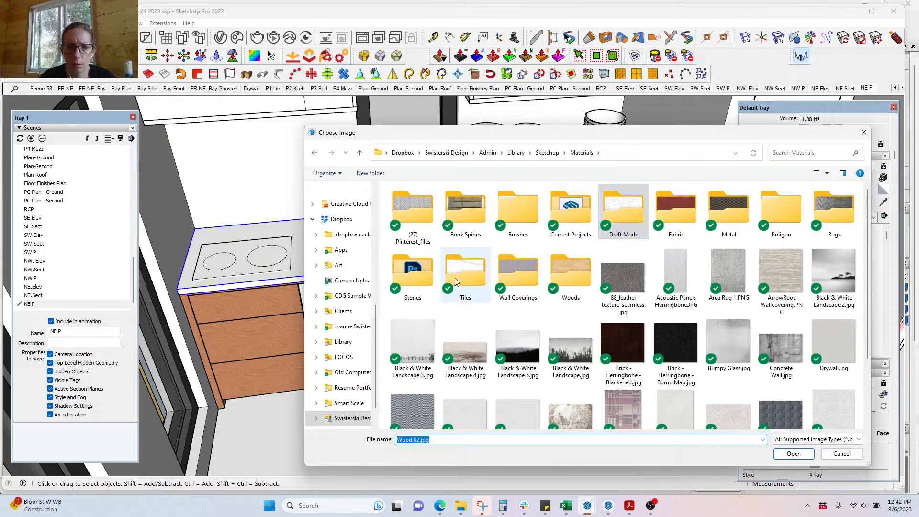
left_click(411, 283)
double_click(411, 280)
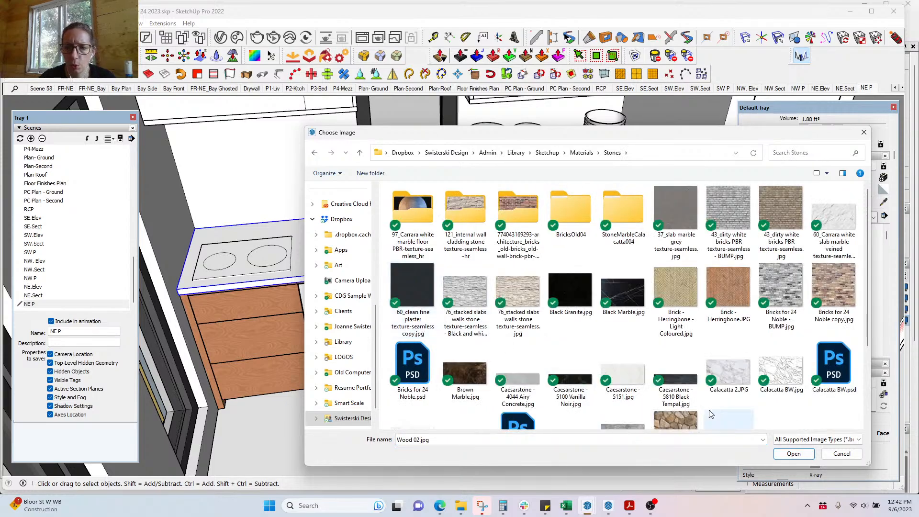
scroll(711, 405, "down", 1)
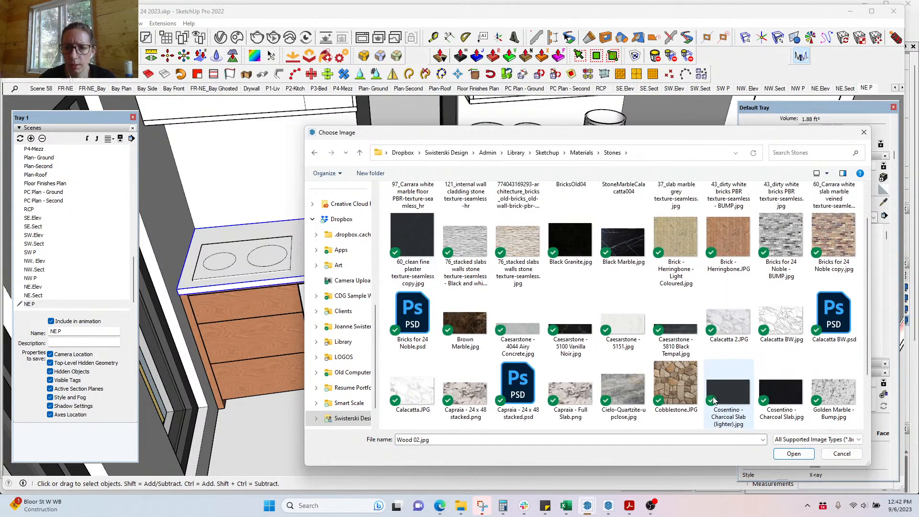
left_click(733, 326)
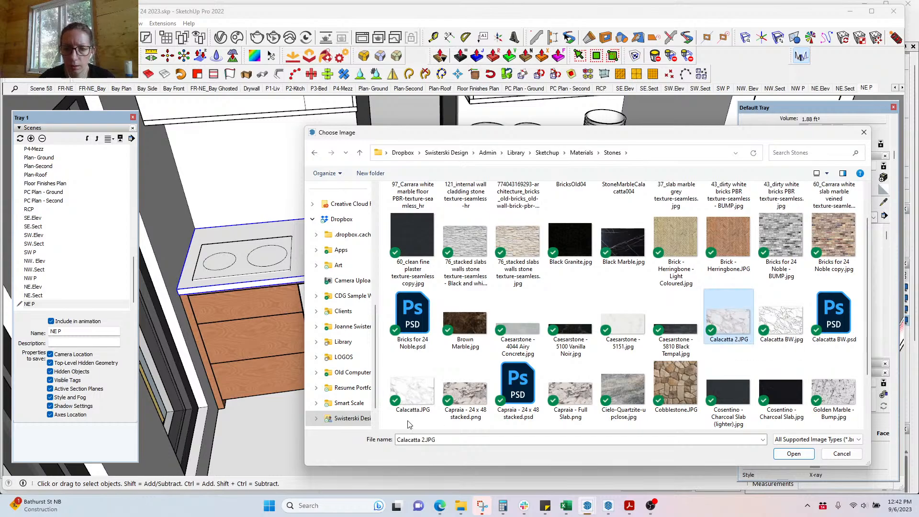
left_click(791, 457)
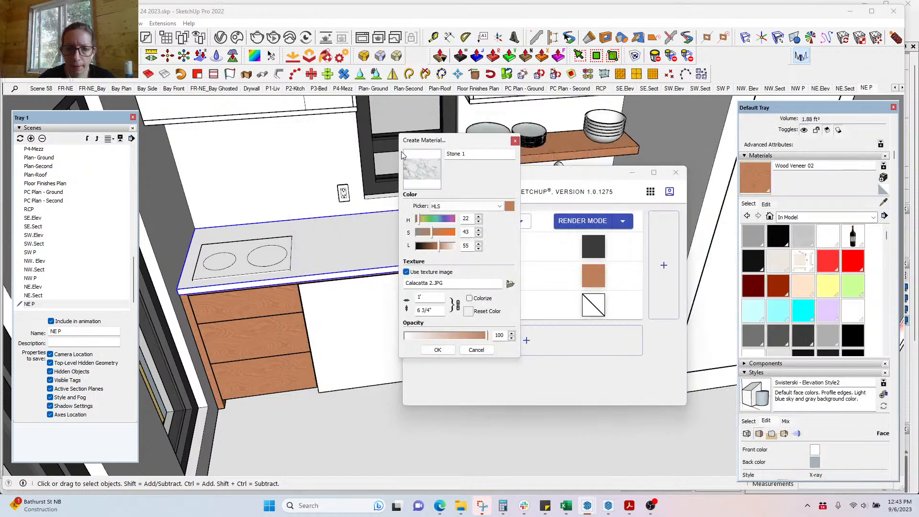
left_click(438, 350)
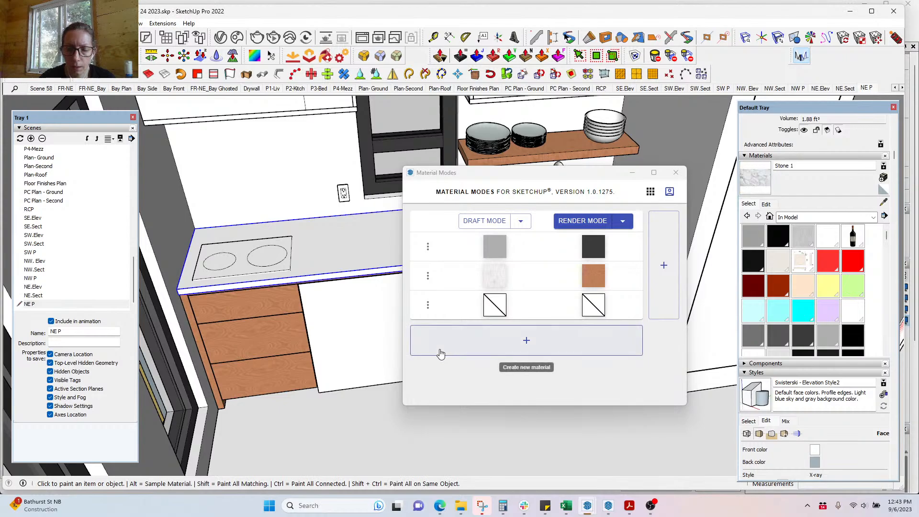
Step: Start another new material and name it Stone 1 BW
left_click(884, 179)
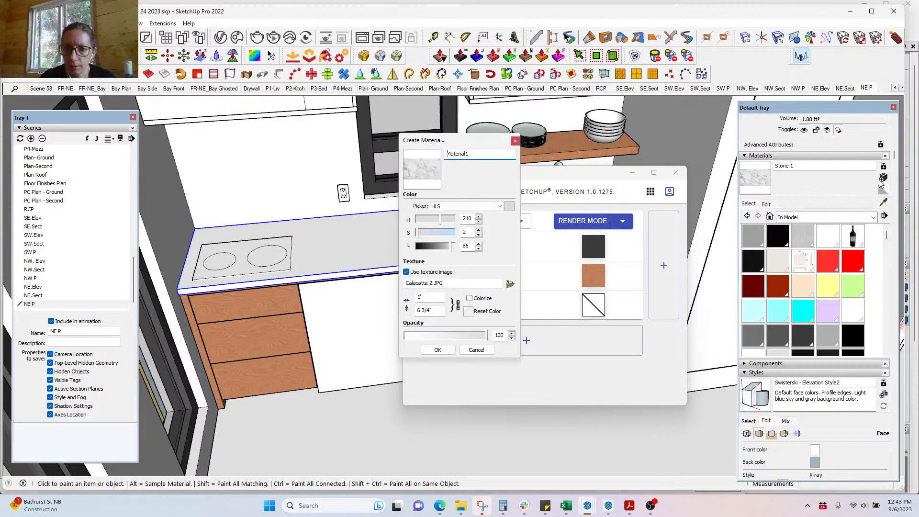
left_click_drag(477, 154, 444, 154)
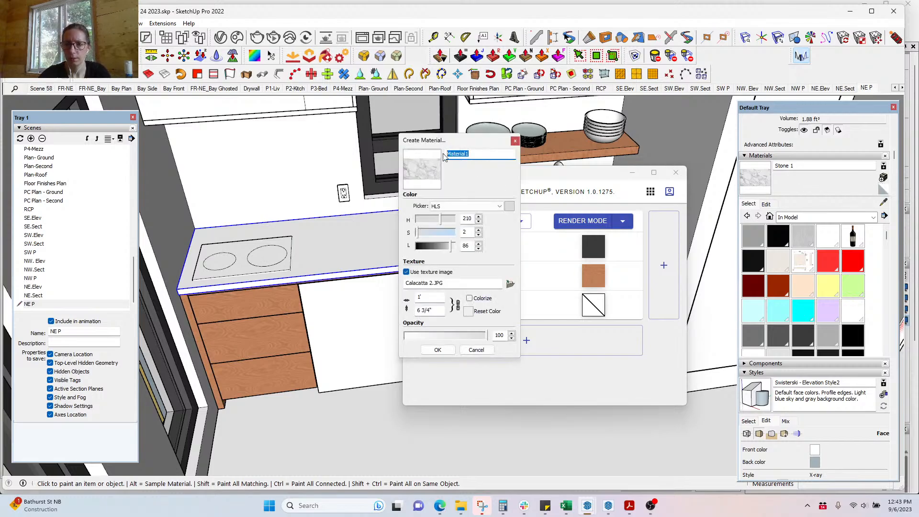
type("Stone 1 BW")
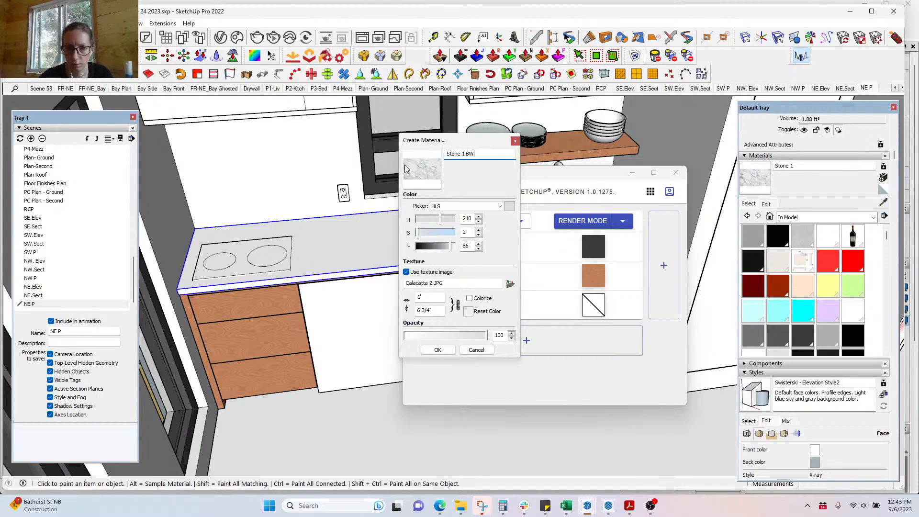
double_click(473, 156)
Step: Load Calacatta BW copy.jpg from the Draft Mode folder as its texture and confirm
left_click(509, 285)
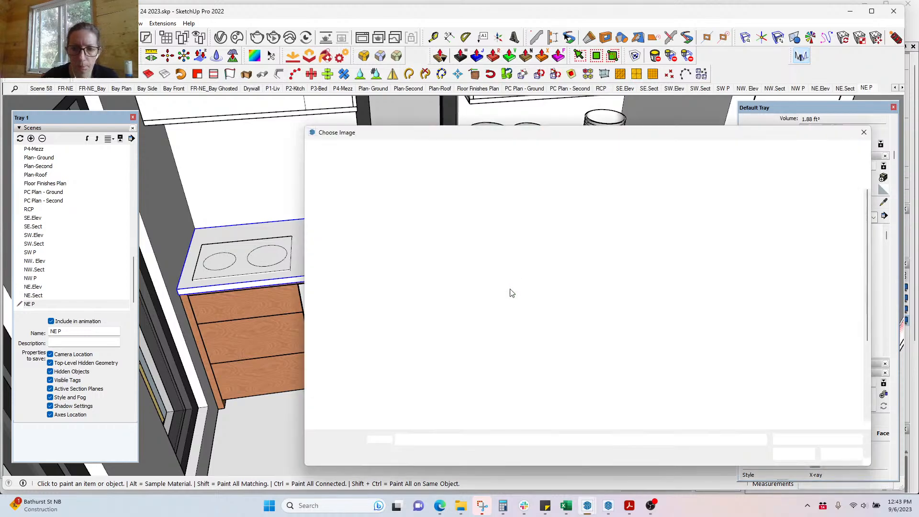
scroll(617, 307, "down", 2)
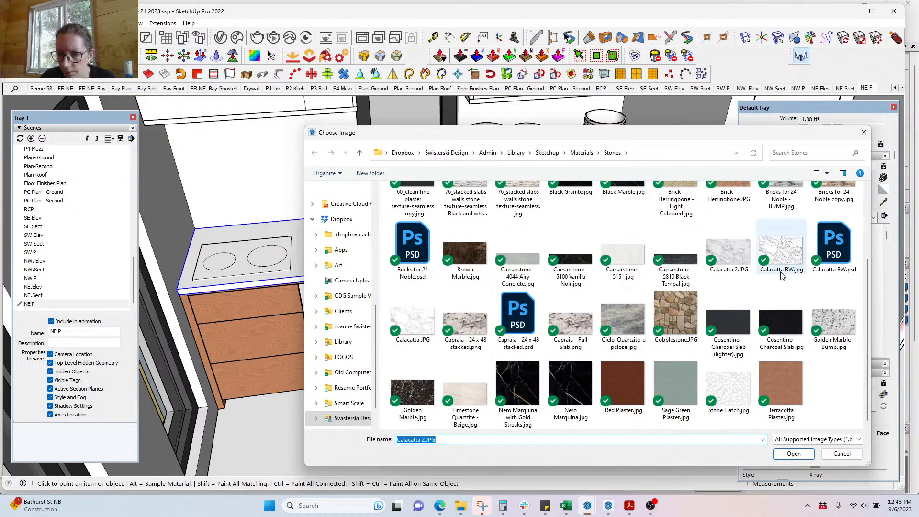
scroll(788, 306, "up", 2)
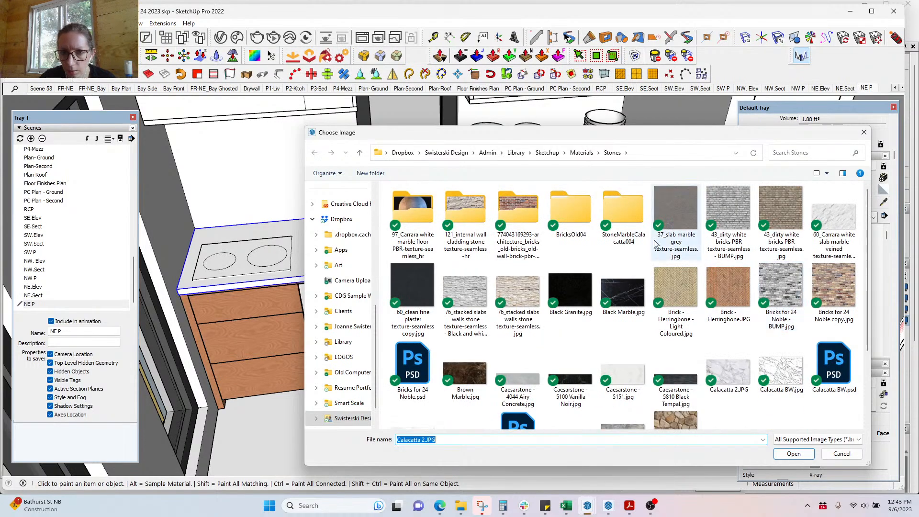
left_click(580, 153)
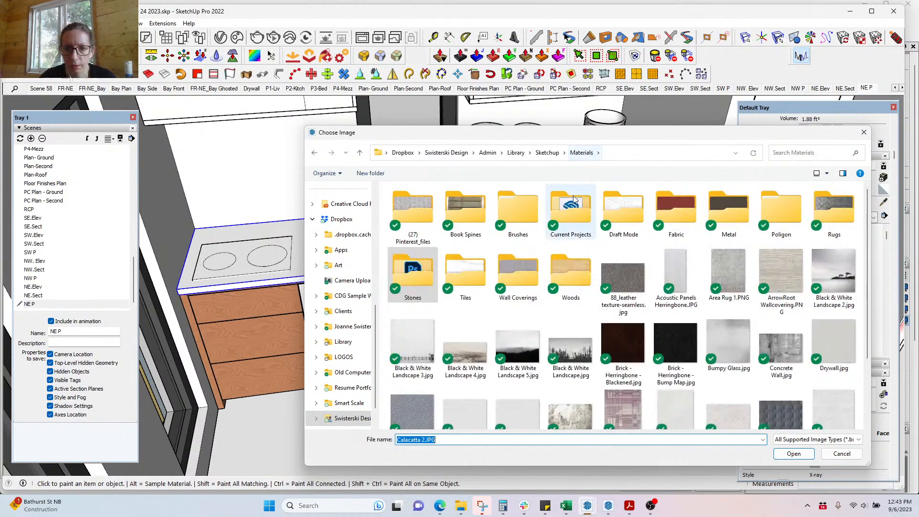
double_click(625, 217)
left_click(585, 225)
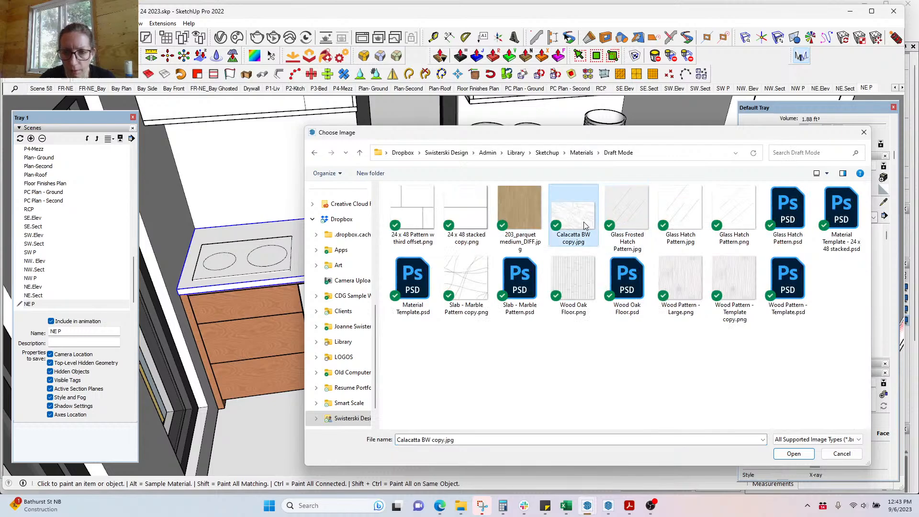
left_click(776, 455)
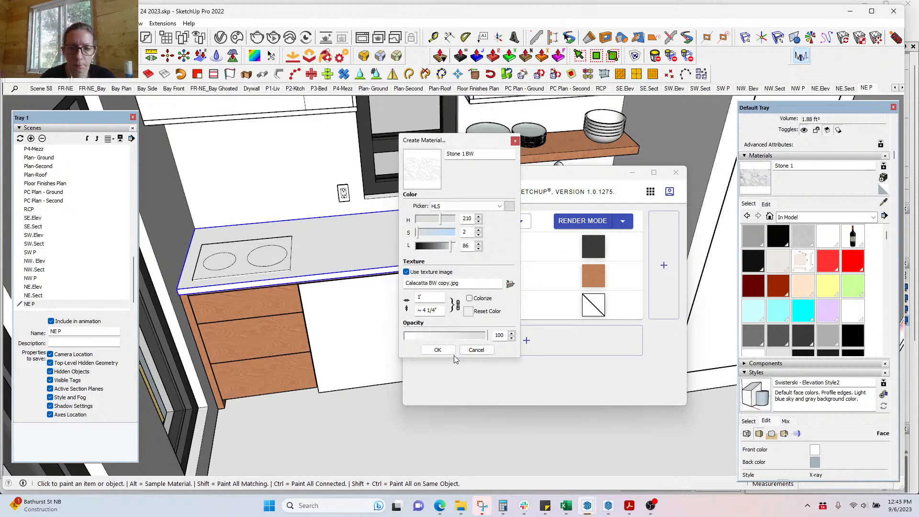
left_click(438, 350)
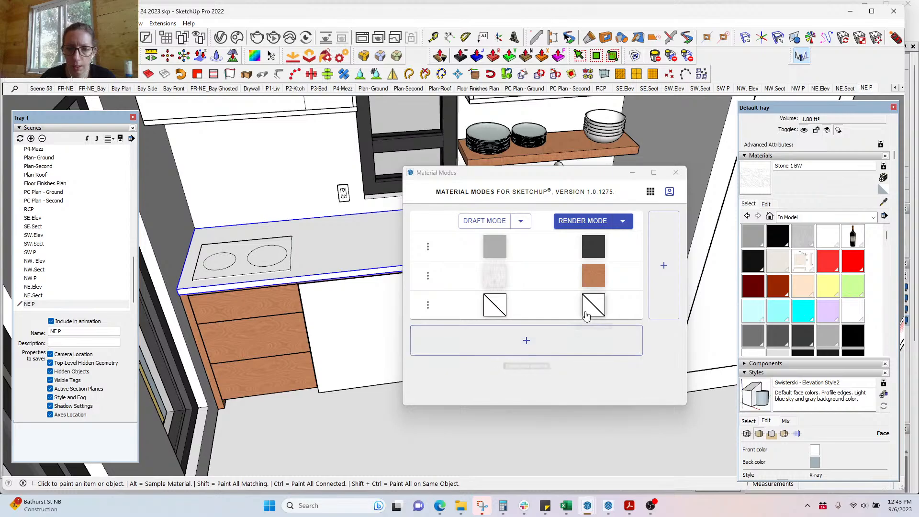
Step: In the third Material Modes row, set Stone 1 marble as render and Stone 1 BW as draft
left_click(594, 309)
left_click(590, 234)
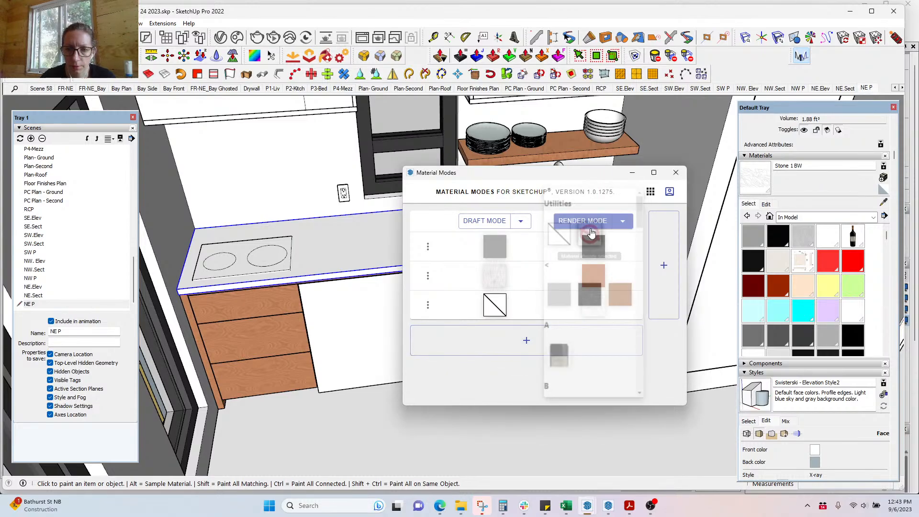
left_click(498, 306)
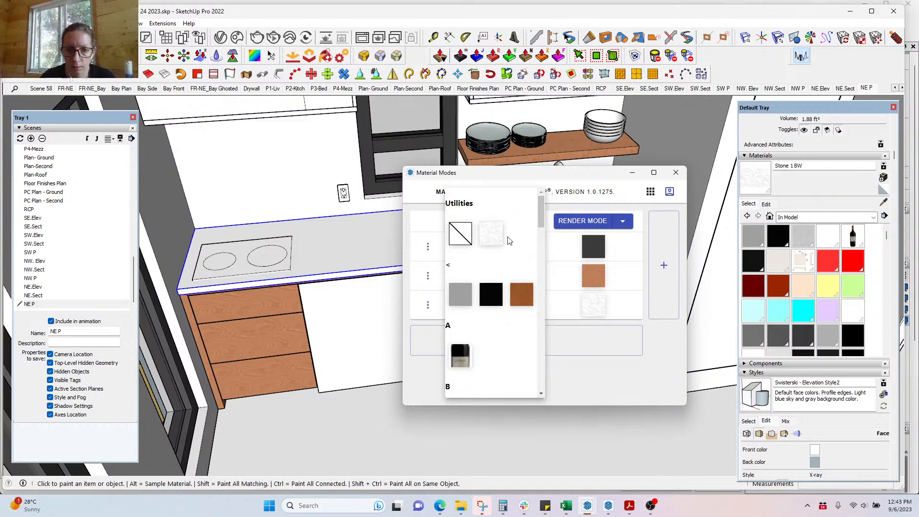
left_click(591, 305)
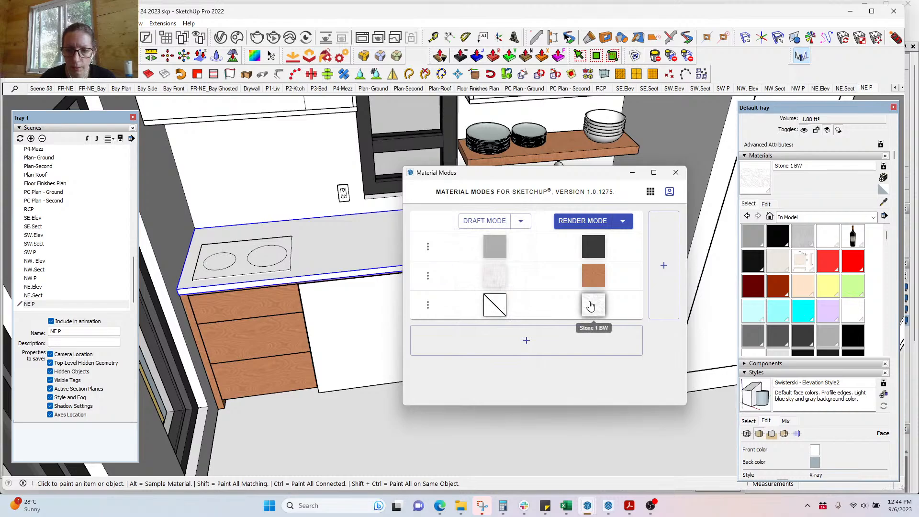
left_click(590, 305)
left_click_drag(637, 220, 634, 283)
scroll(583, 356, "down", 10)
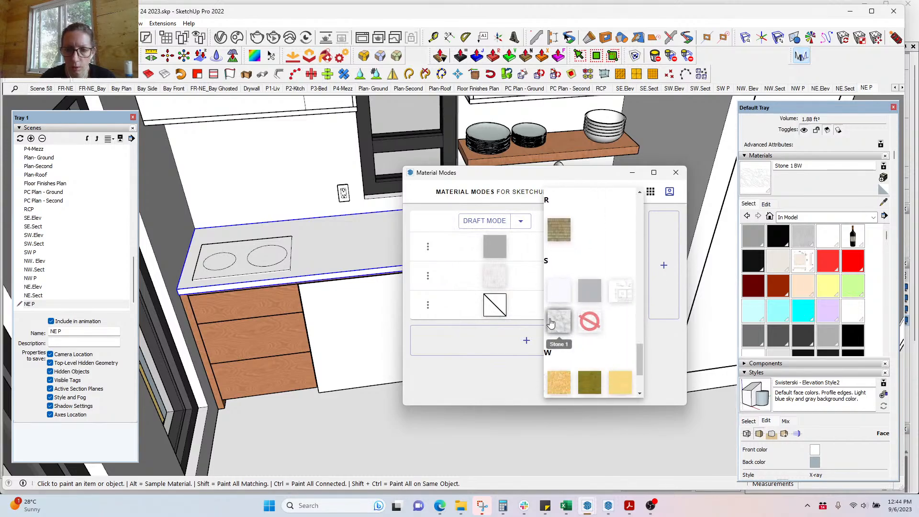
left_click(559, 322)
left_click(495, 305)
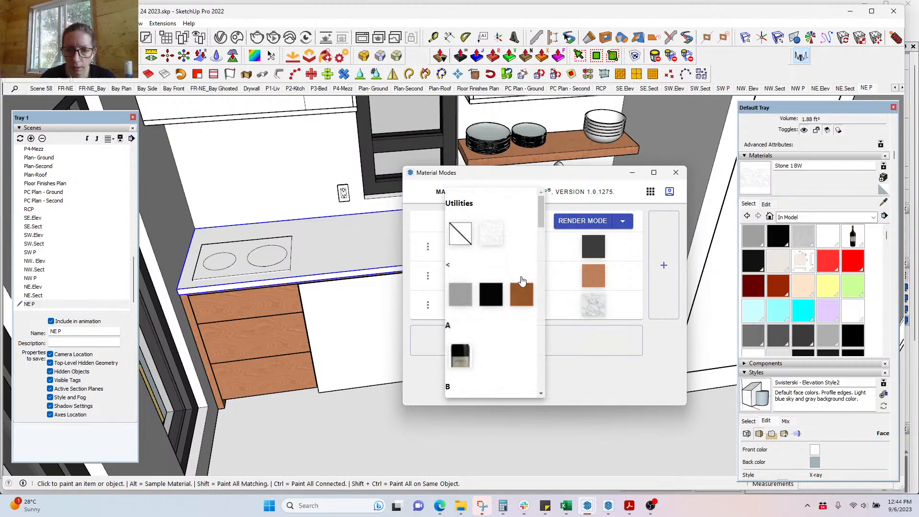
left_click(491, 232)
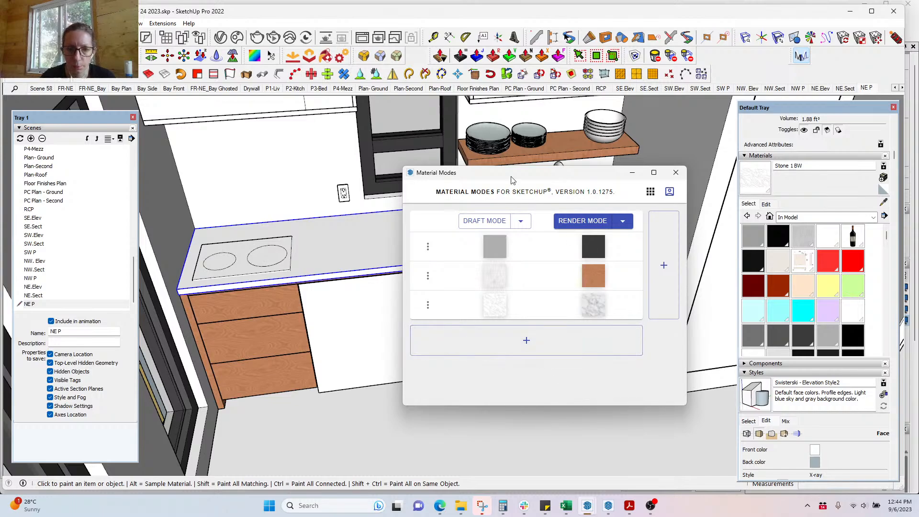
Step: Paint all of the countertop's geometry with the Stone 1 marble material
left_click_drag(502, 176, 521, 254)
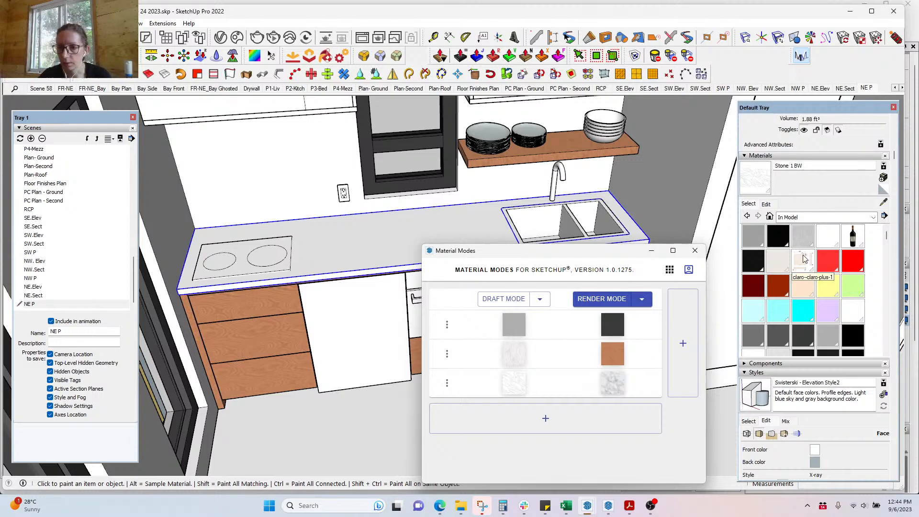
scroll(886, 268, "up", 1)
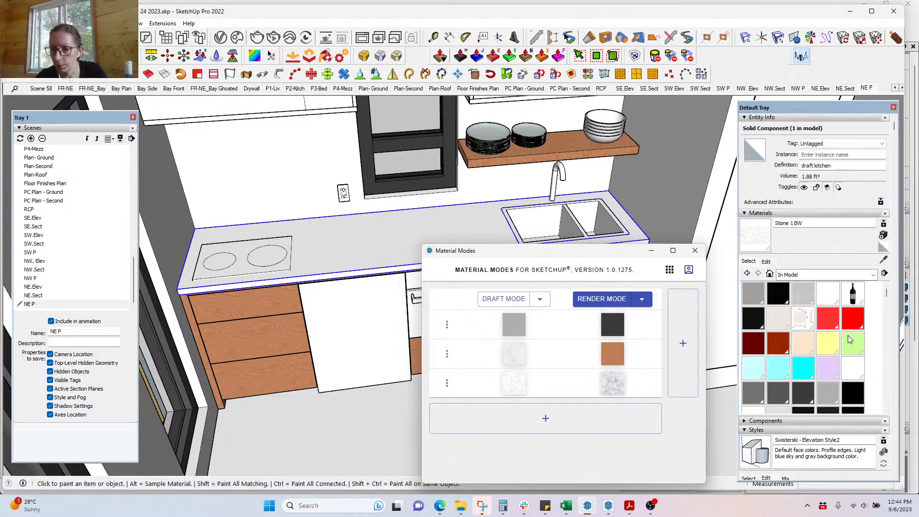
scroll(849, 340, "down", 8)
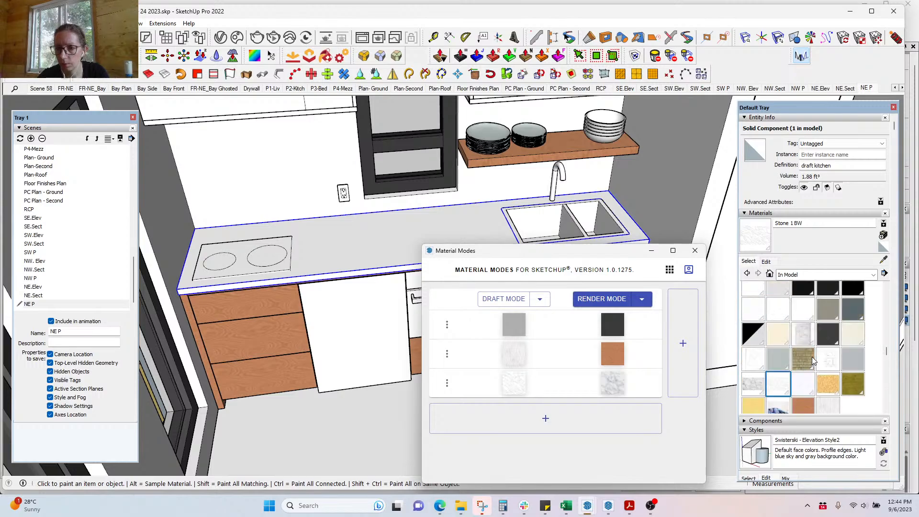
left_click(756, 386)
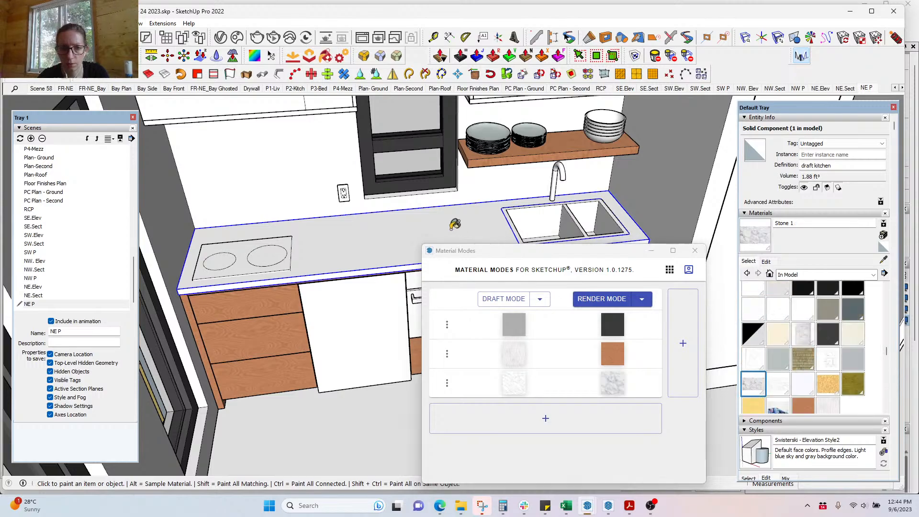
key("space")
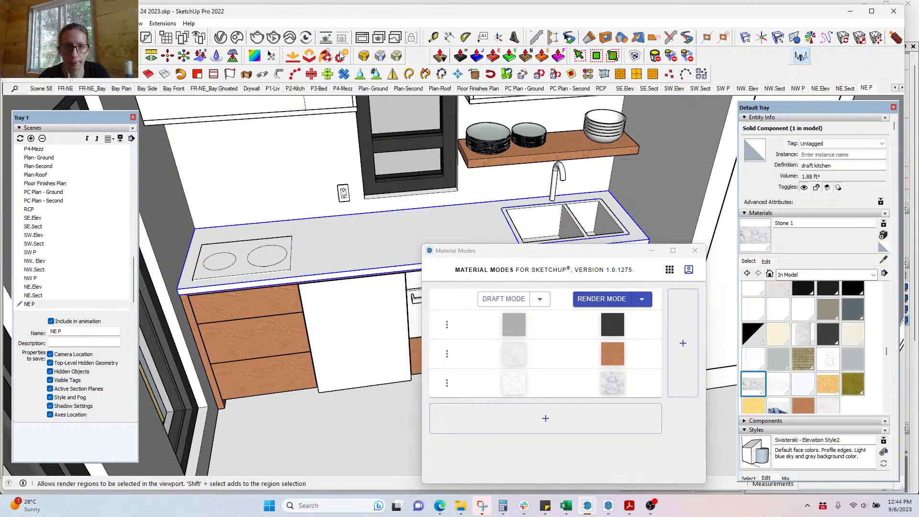
double_click(362, 235)
key("ctrl+a")
key("b")
left_click(385, 232)
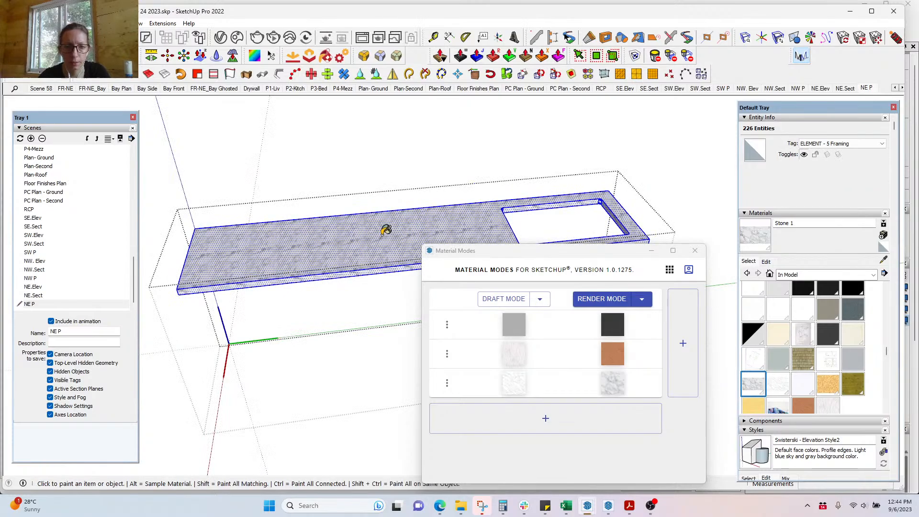
Step: Set the Stone 1 texture width to 10' (height becomes 5' 7 1/2")
left_click(769, 262)
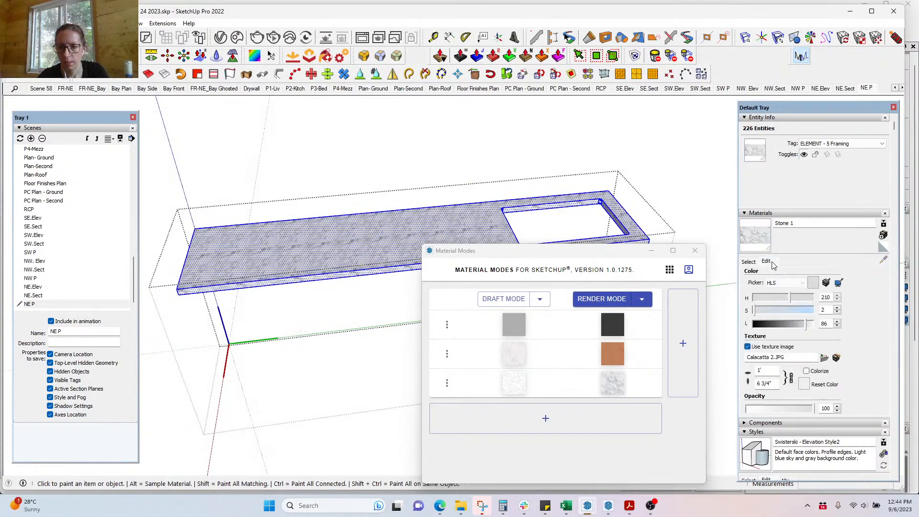
double_click(766, 371)
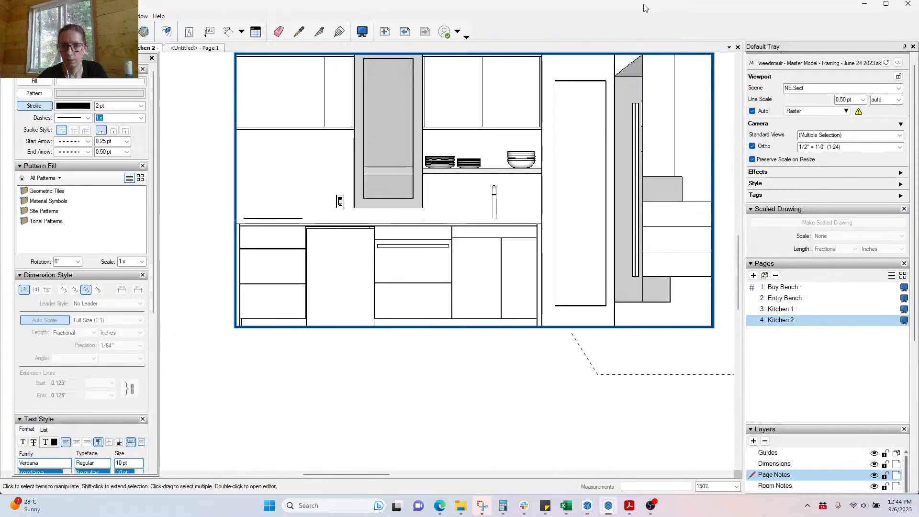
key("alt+Tab")
mouse_move(588, 506)
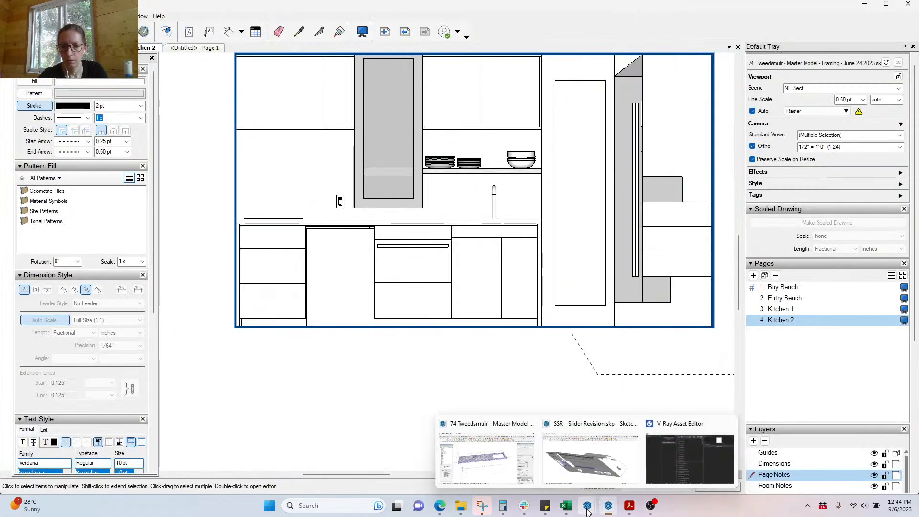
left_click(507, 485)
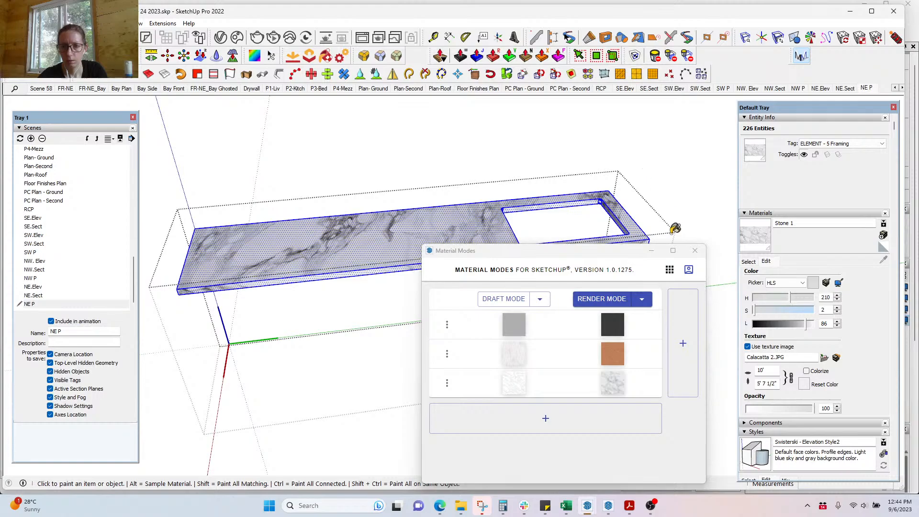
Step: Minimize Material Modes, close the countertop edit and orbit to a frontal kitchen view
left_click(651, 252)
key("space")
left_click(661, 160)
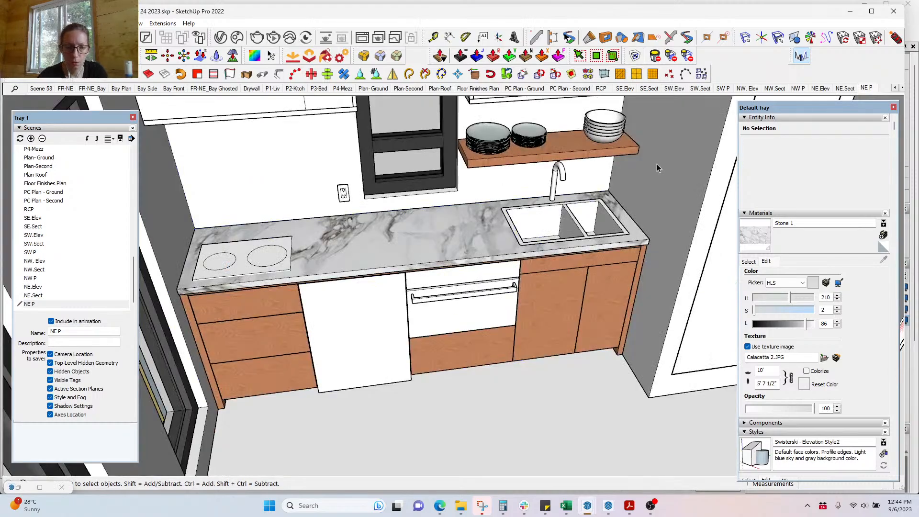
middle_click_drag(477, 318, 382, 309)
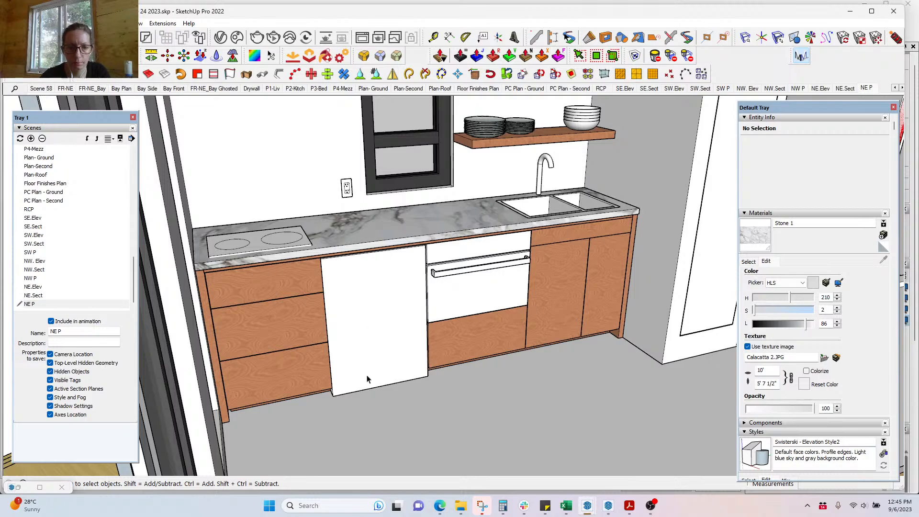
scroll(472, 288, "up", 2)
Step: Paste a copy of the oven handle onto the dishwasher panel and rotate it upright 90°
double_click(474, 274)
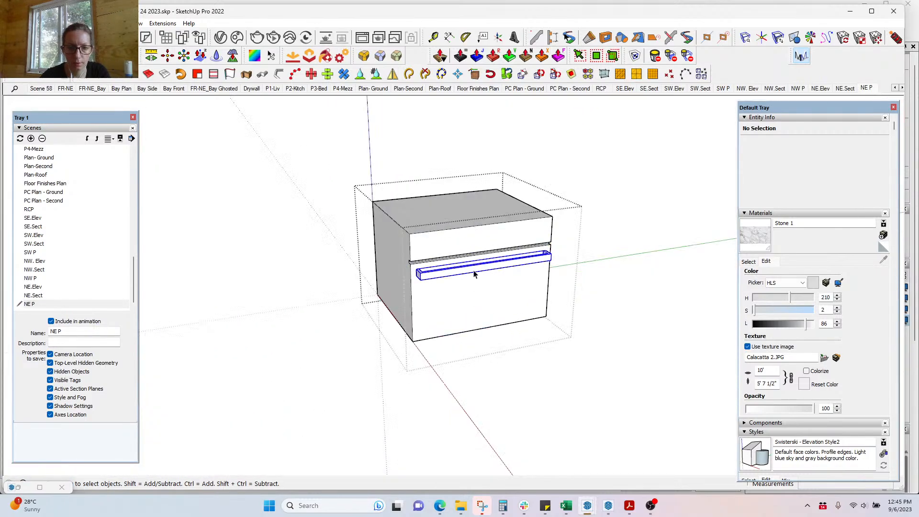
key("Escape")
left_click(368, 342)
key("m")
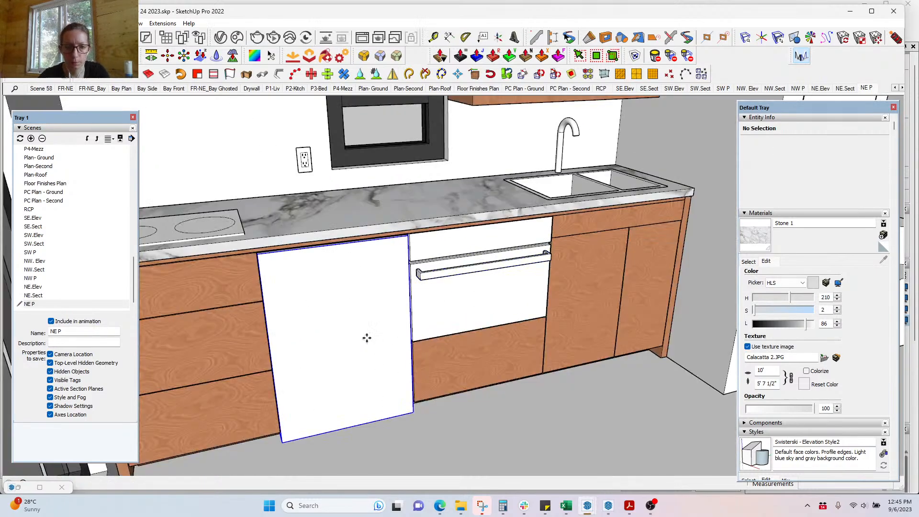
key("ctrl+v")
left_click(308, 337)
key("q")
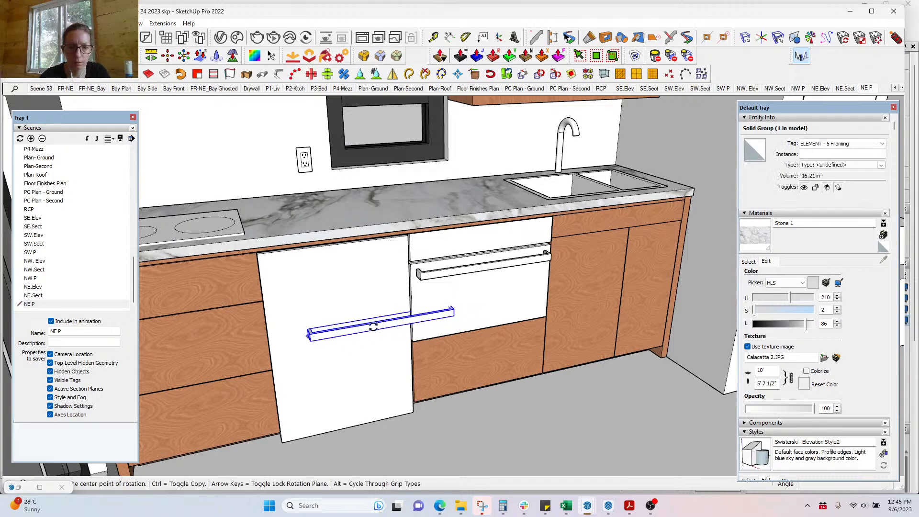
left_click(373, 327)
left_click(397, 326)
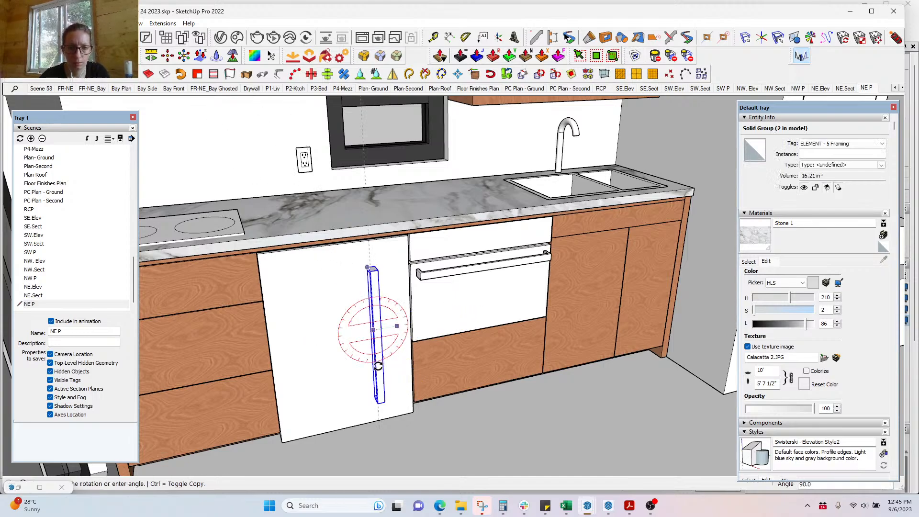
left_click(379, 366)
Step: Position the vertical handle on the panel, moving it right, up, then down about 1 11/16"
scroll(417, 392, "up", 4)
key("m")
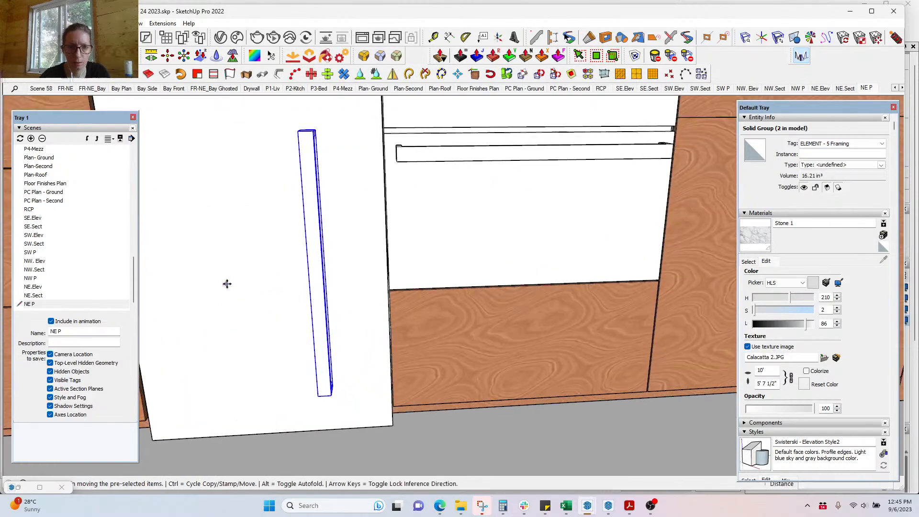
left_click(227, 284)
left_click(273, 286)
middle_click_drag(349, 311, 423, 337)
left_click(448, 365)
left_click(447, 329)
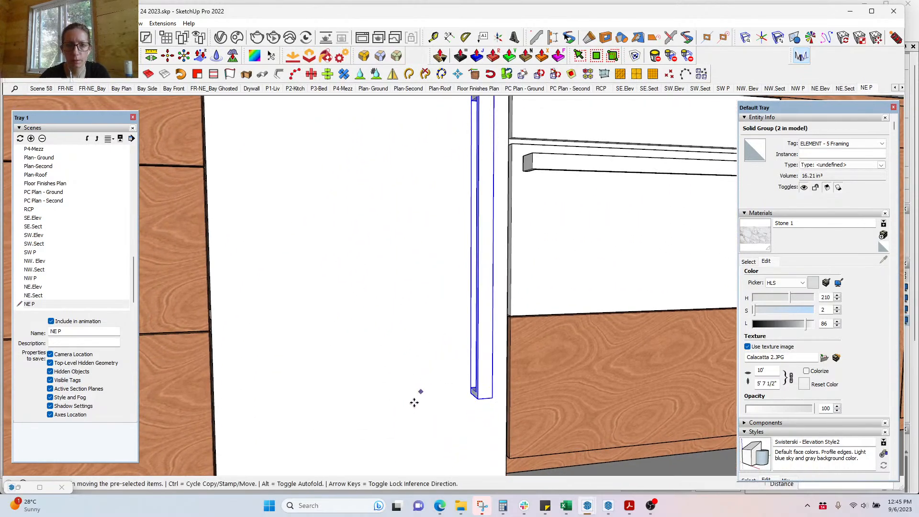
scroll(414, 403, "down", 3)
left_click(435, 318)
left_click(432, 333)
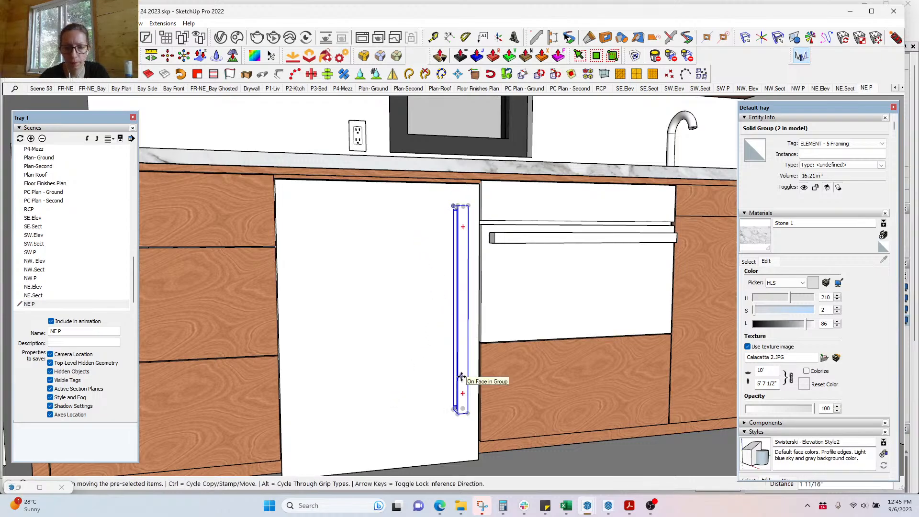
Step: Stretch the handle's bottom end upward in two passes to shorten it
key("s")
left_click_drag(429, 368, 473, 425)
left_click(427, 393)
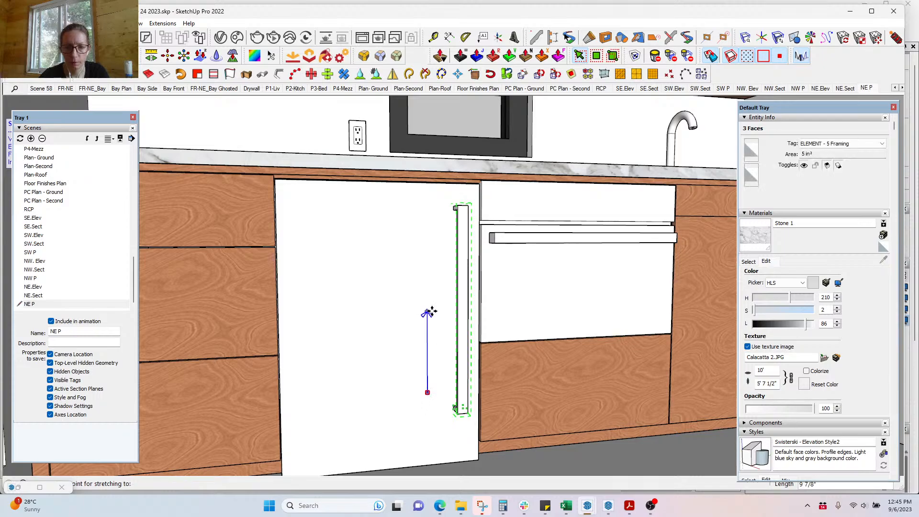
left_click(428, 337)
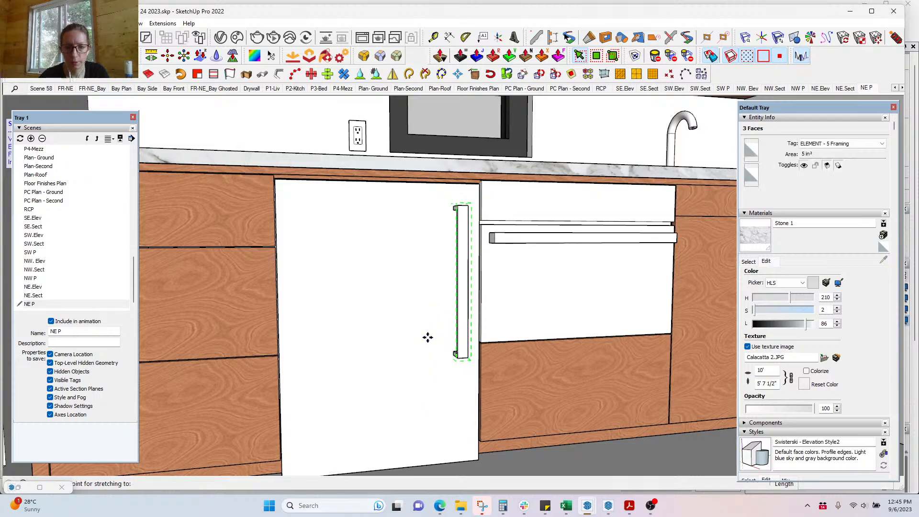
key("space")
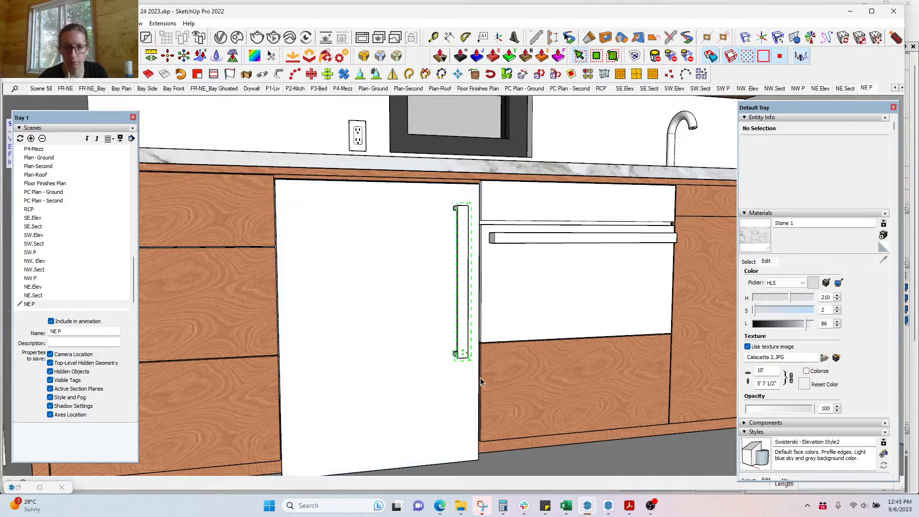
left_click(433, 345)
left_click(432, 314)
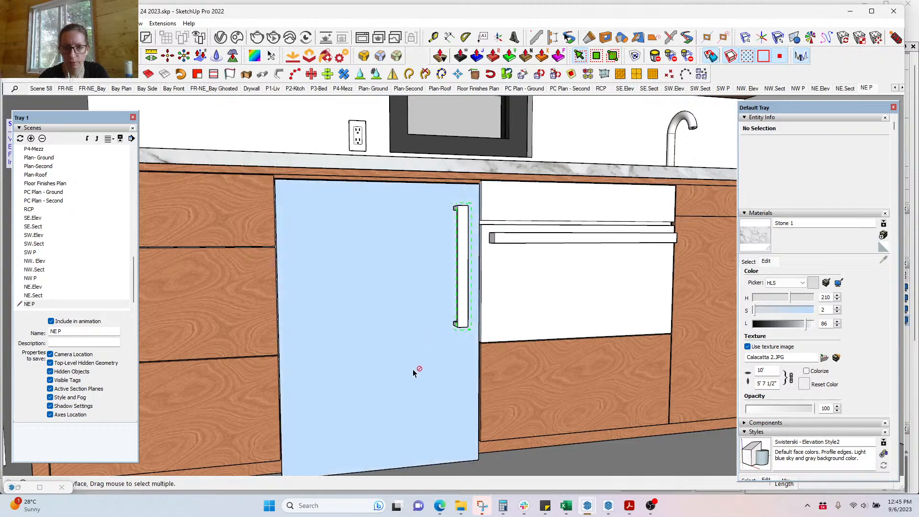
scroll(413, 370, "down", 3)
Step: Orbit and zoom around the kitchen to review the shortened handle
middle_click_drag(444, 354, 419, 404)
key("space")
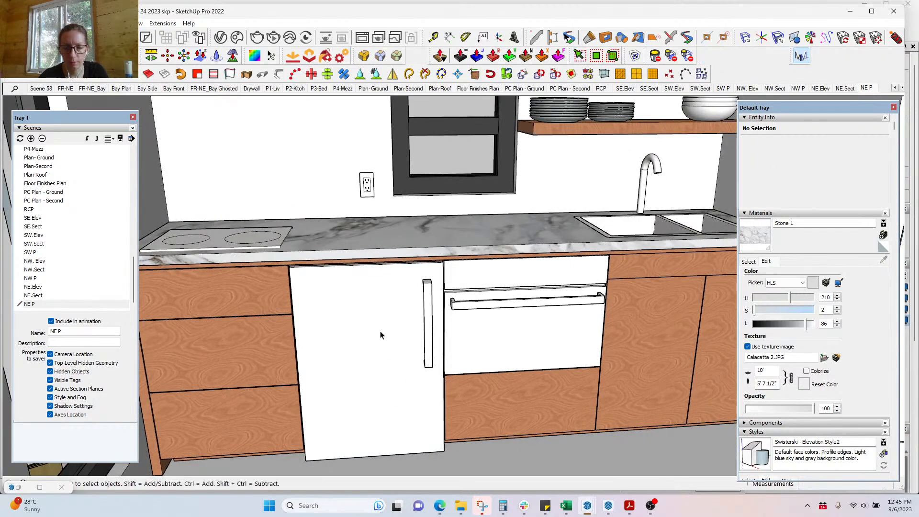
scroll(381, 335, "down", 4)
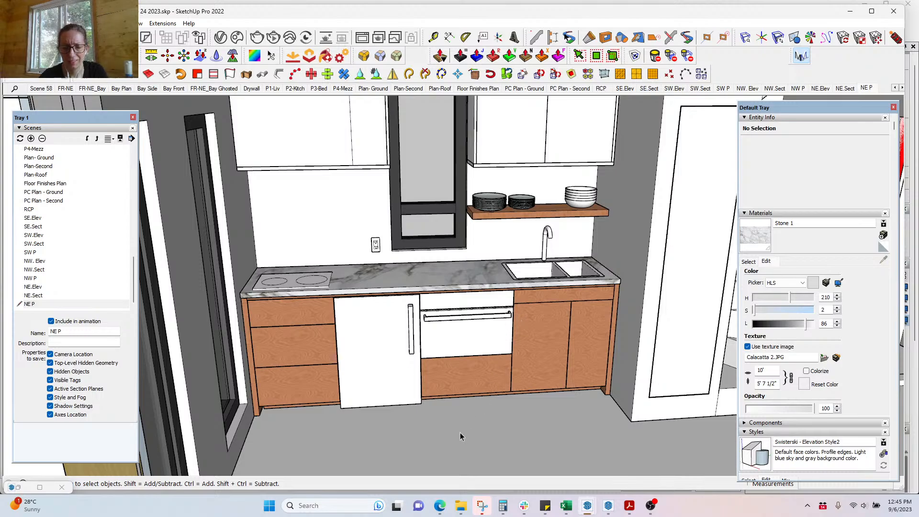
middle_click_drag(461, 432, 482, 368)
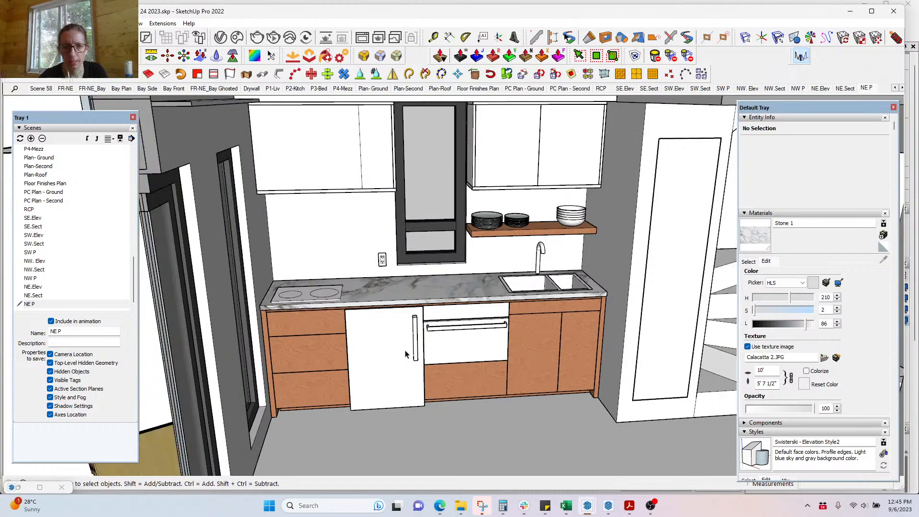
middle_click_drag(415, 355, 391, 267)
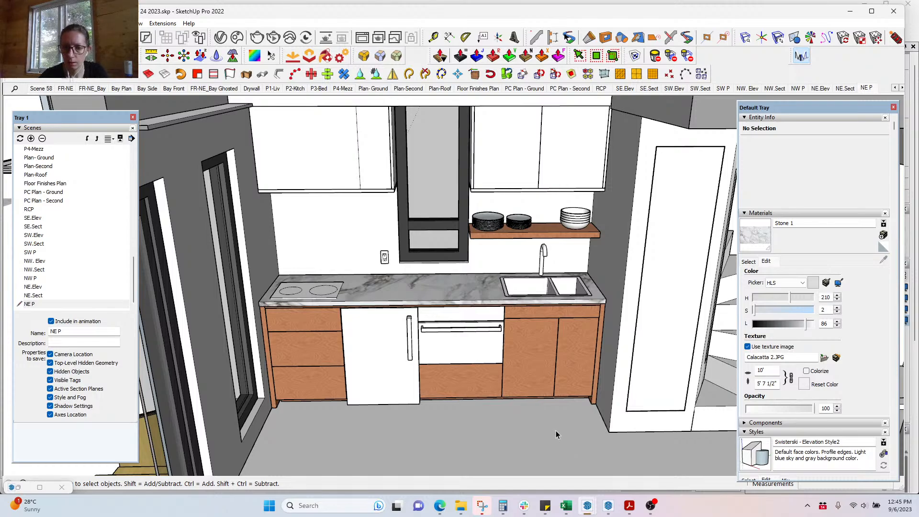
Step: Open the cabinet and toe-kick component and box-select the Kick Plate's left end
scroll(289, 303, "up", 10)
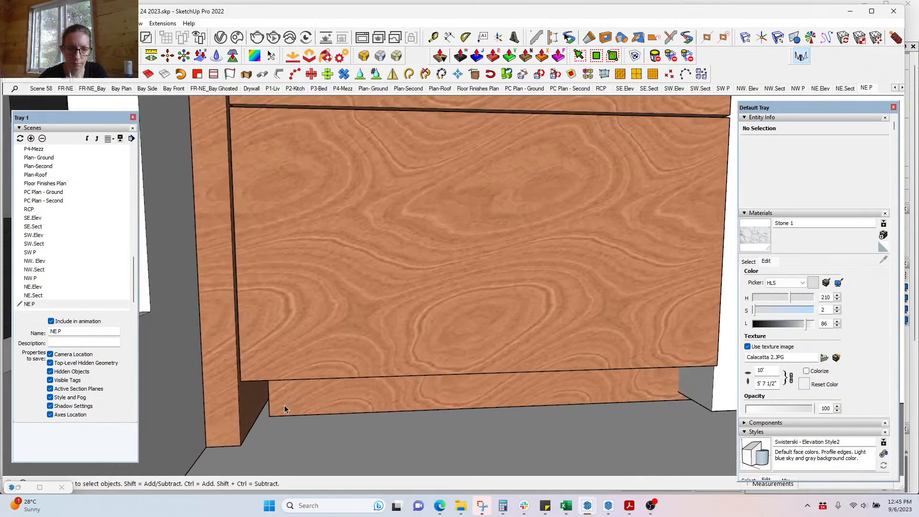
scroll(287, 405, "up", 2)
double_click(280, 401)
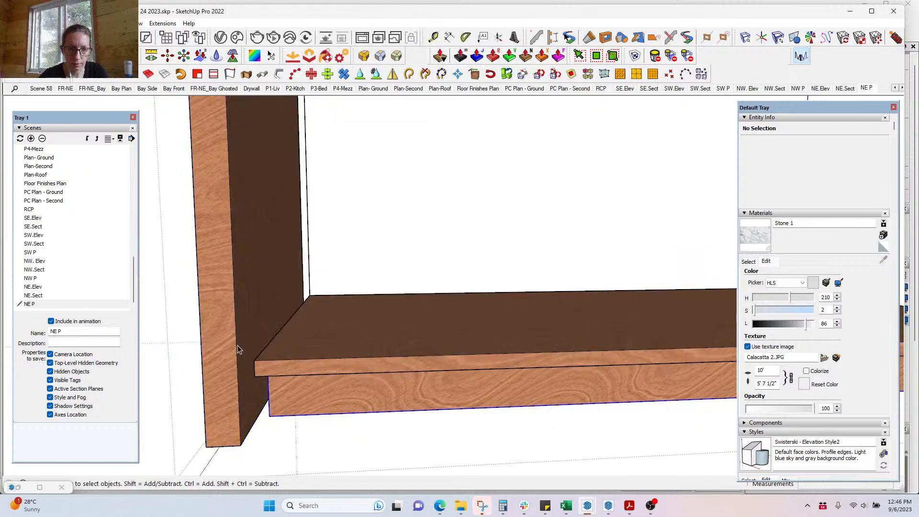
double_click(282, 406)
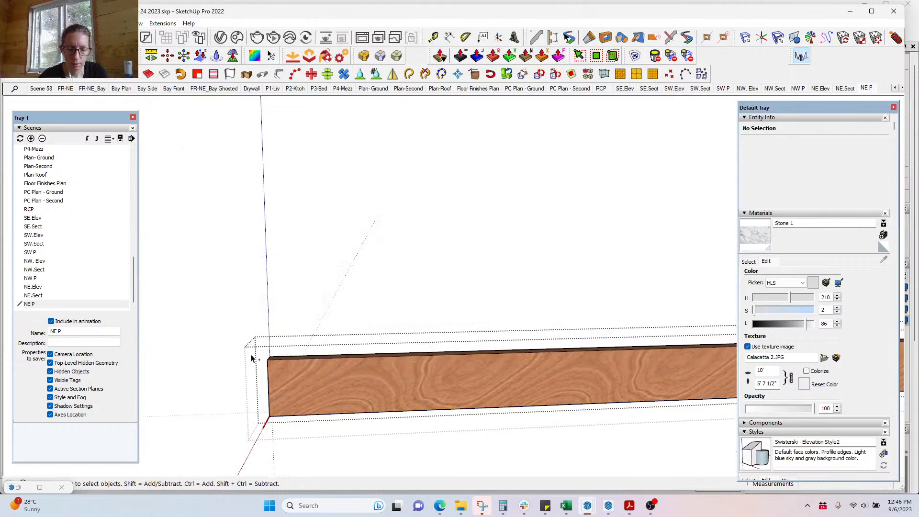
left_click(251, 358)
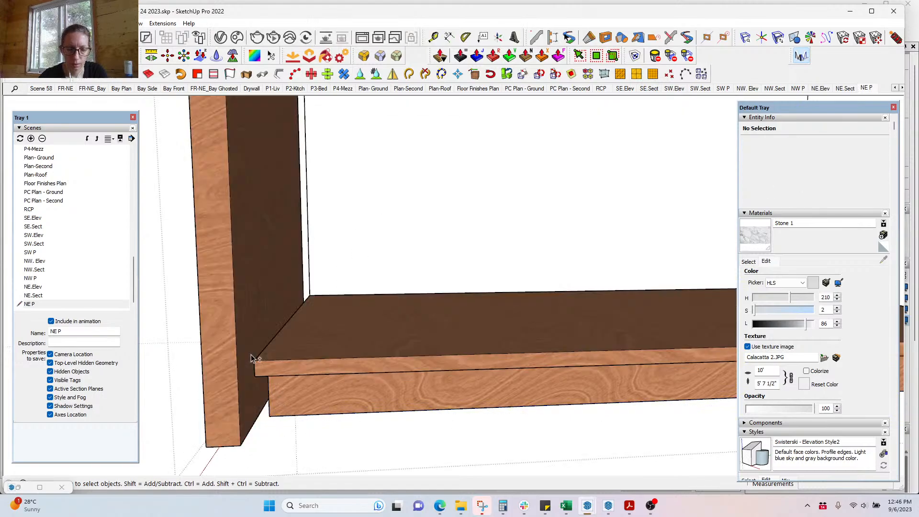
key("shift+s")
left_click_drag(253, 332, 327, 437)
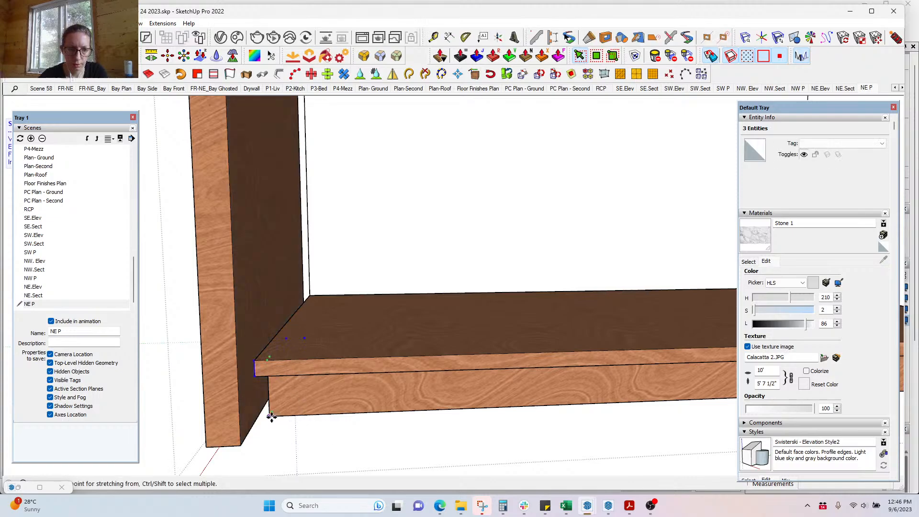
key("space")
Step: Stretch the Kick Plate's left end out to the side panel, then close the groups
left_click(320, 416)
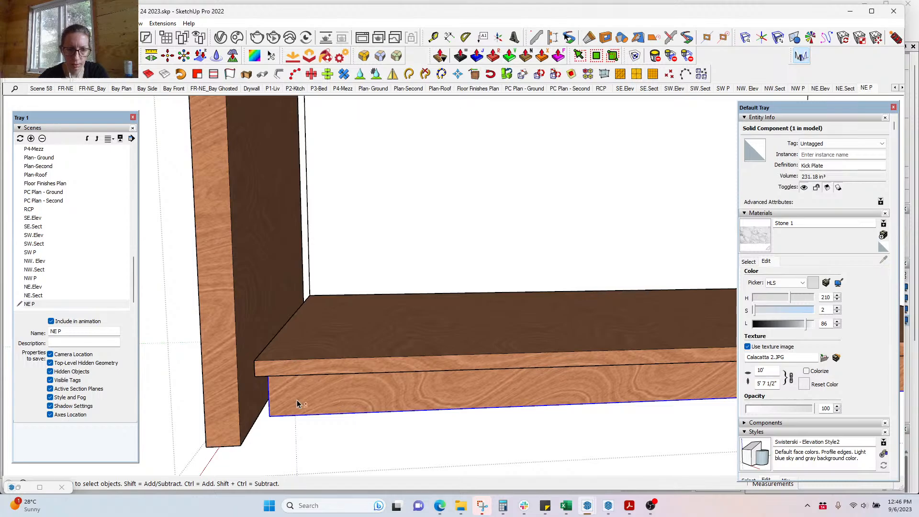
key("shift+s")
left_click(271, 417)
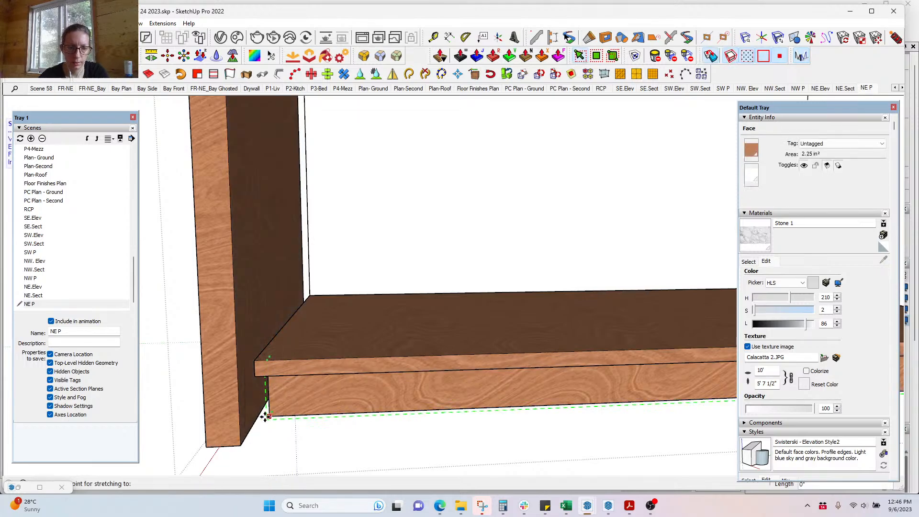
left_click(258, 417)
scroll(225, 420, "down", 5)
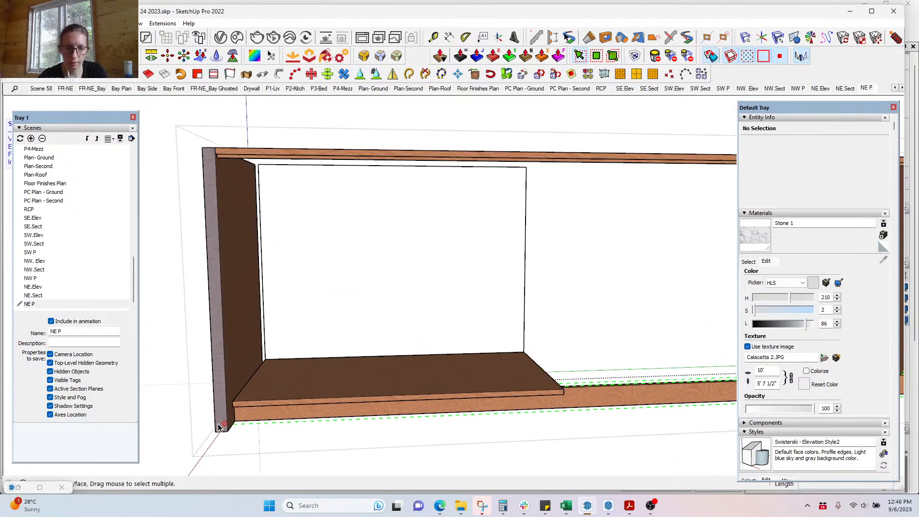
key("space")
key("Escape")
scroll(244, 410, "down", 3)
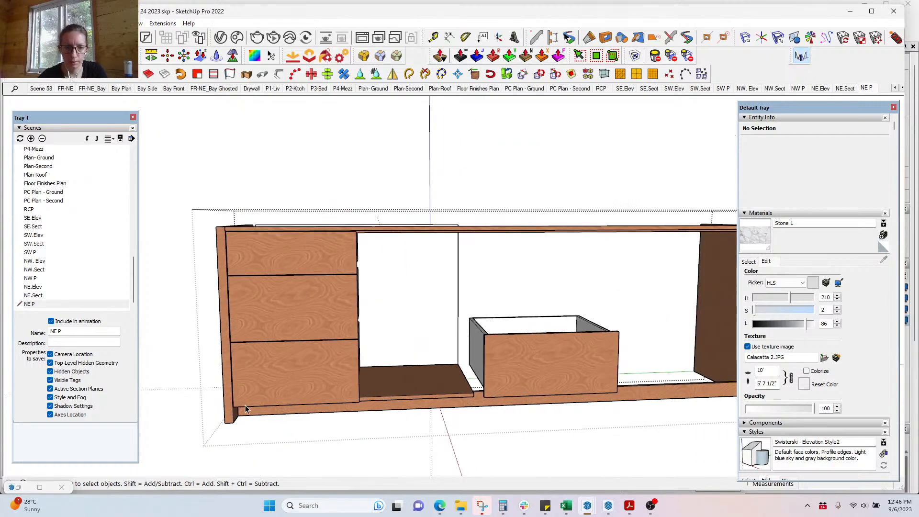
key("Escape")
mouse_move(474, 410)
middle_mouse_down()
mouse_move(433, 436)
mouse_move(446, 438)
middle_mouse_up()
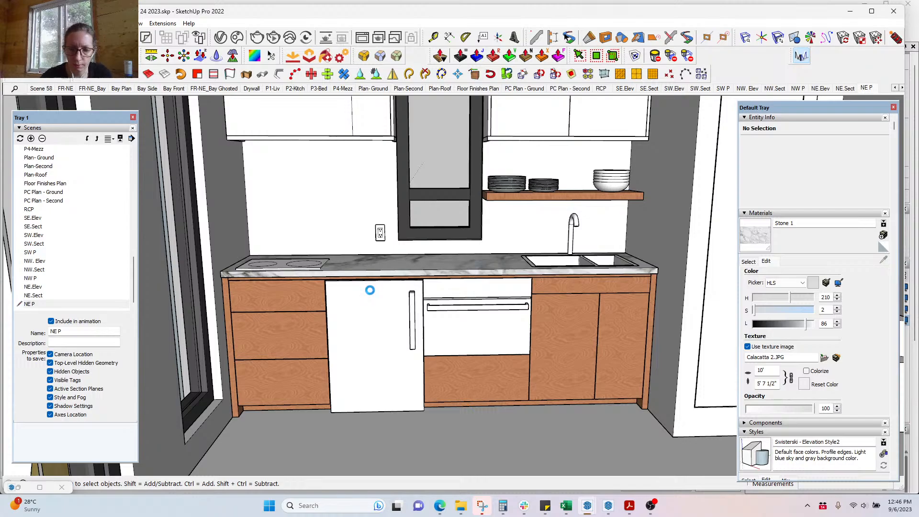
mouse_move(637, 506)
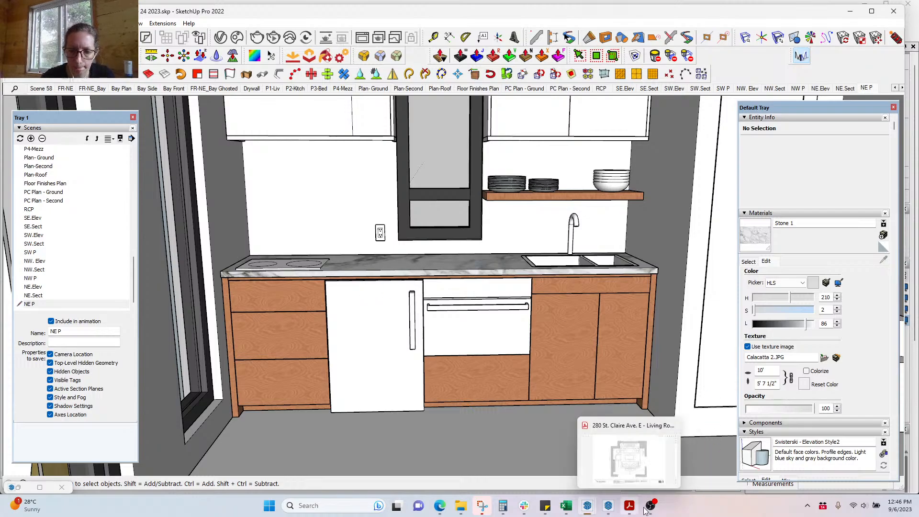
left_click(440, 508)
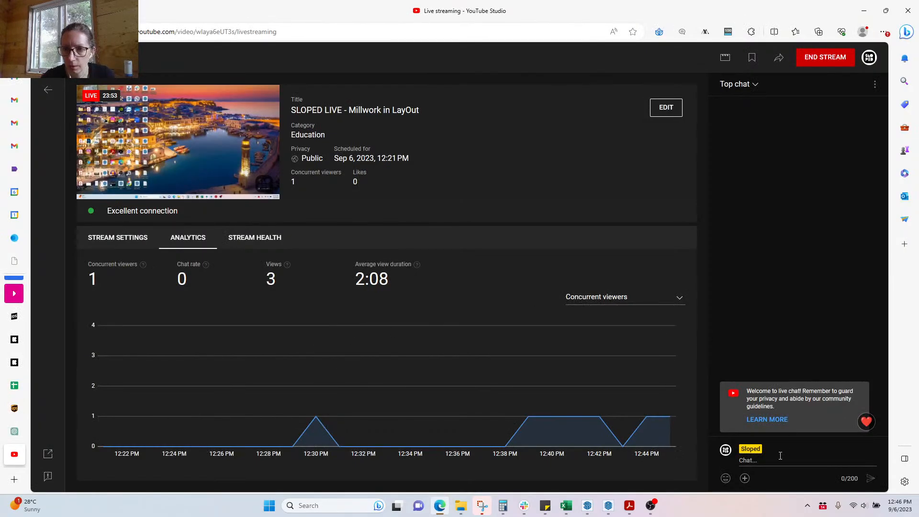
left_click(869, 15)
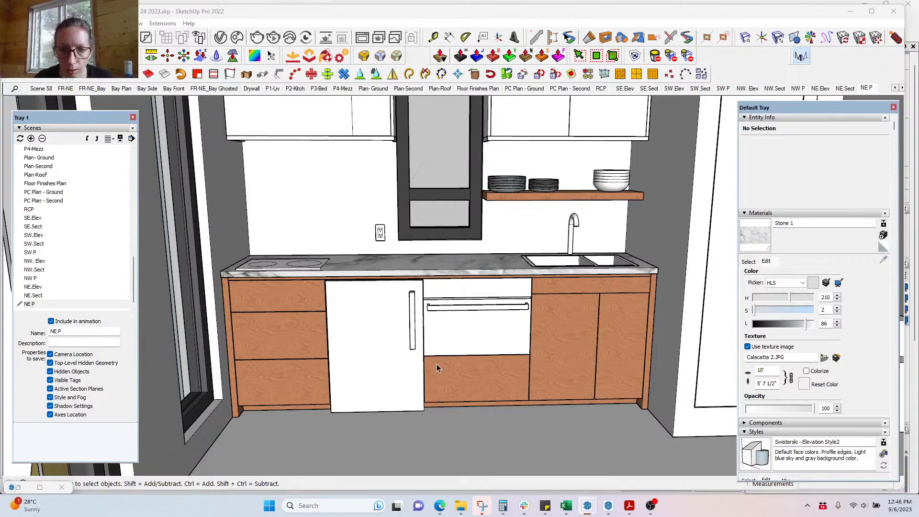
left_click(609, 506)
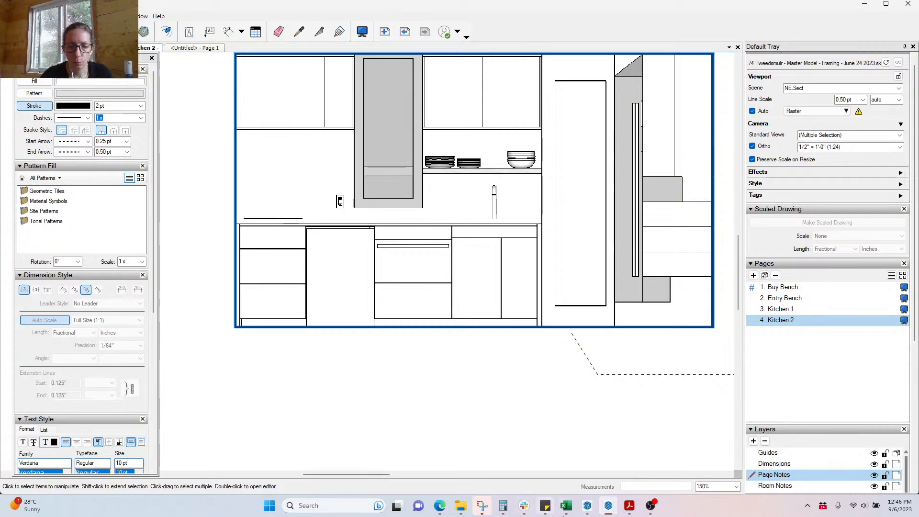
mouse_move(581, 511)
left_click(495, 469)
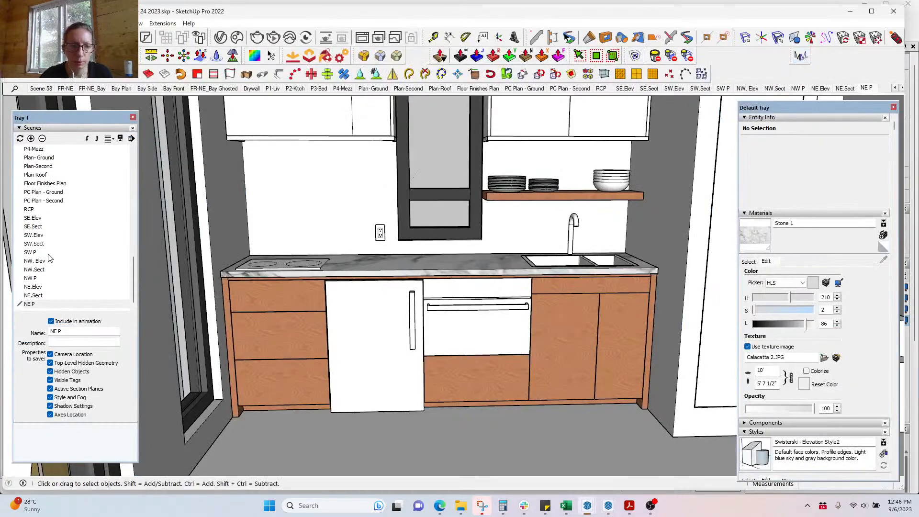
Step: Switch Material Modes to DRAFT MODE, minimize the dialog, and orbit over the counter
left_click(804, 57)
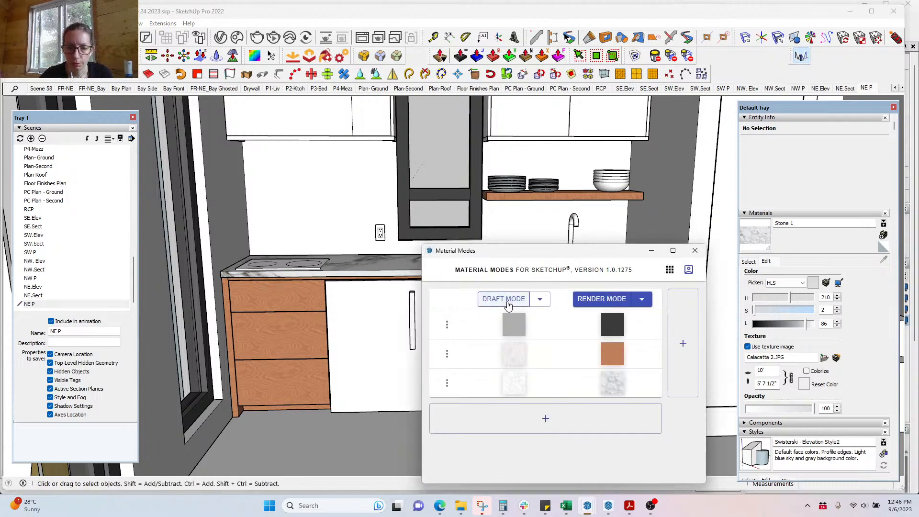
left_click(506, 300)
left_click(652, 250)
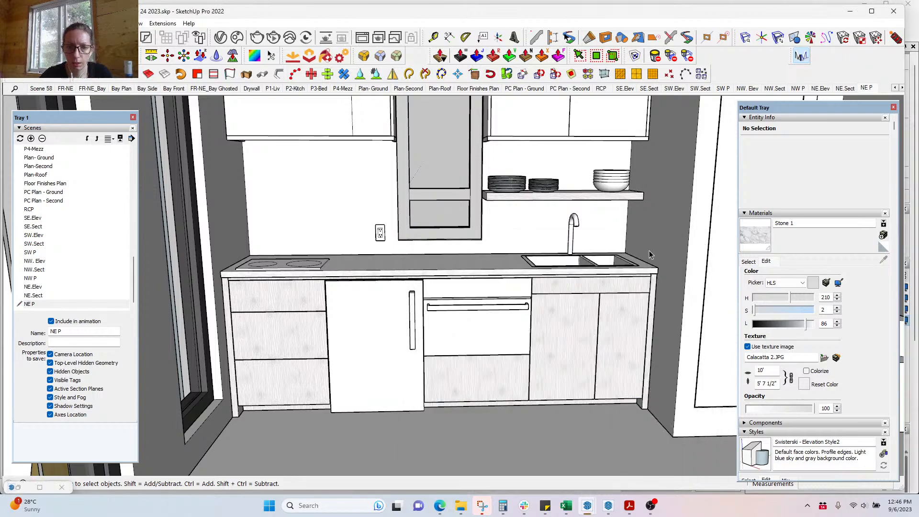
middle_click_drag(652, 255, 549, 407)
scroll(474, 273, "up", 4)
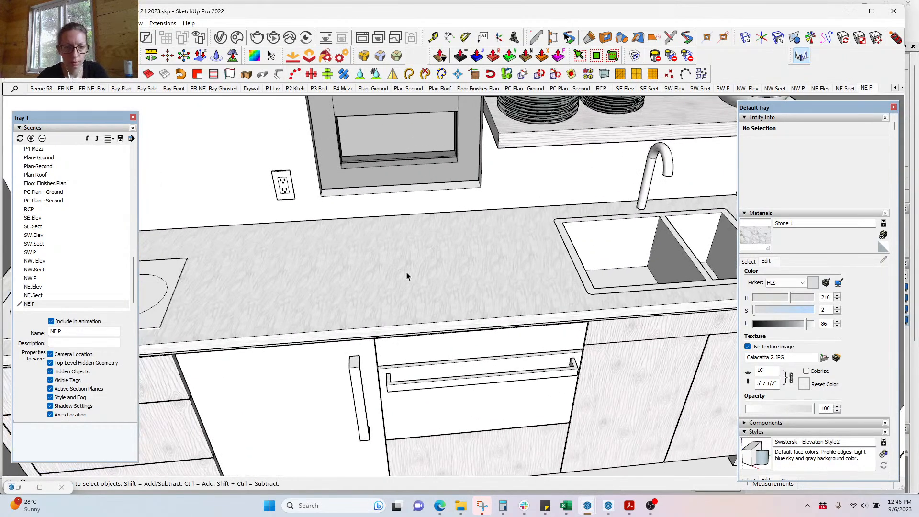
middle_click_drag(407, 274, 481, 142)
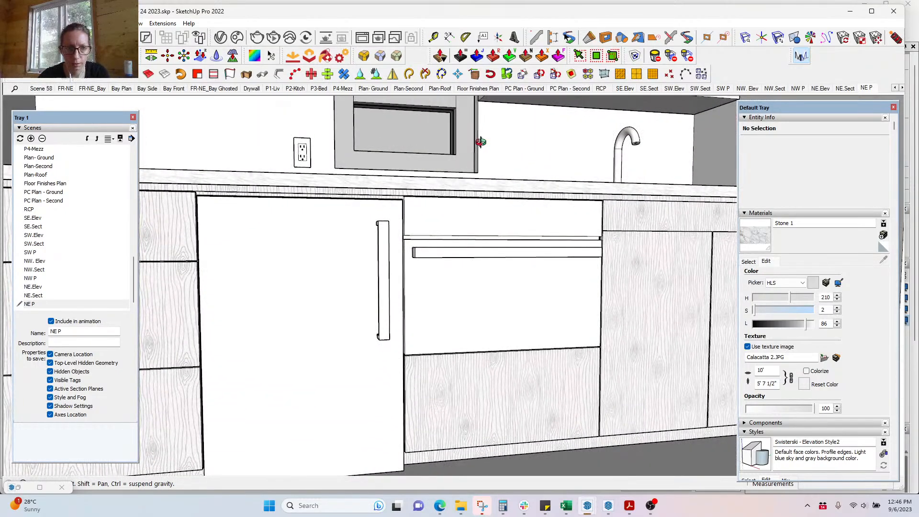
Step: Rotate the beam face's wood-veneer texture 90° so the grain runs horizontally
scroll(540, 198, "up", 6)
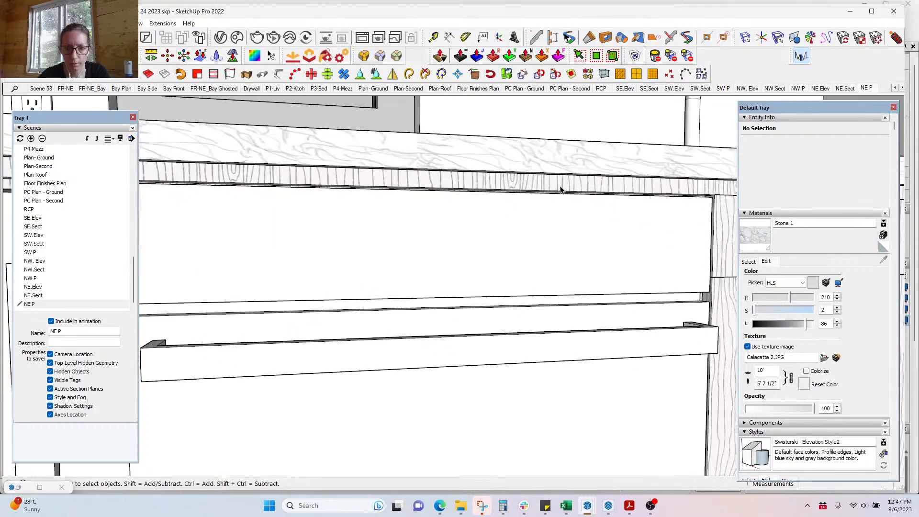
double_click(561, 189)
double_click(570, 188)
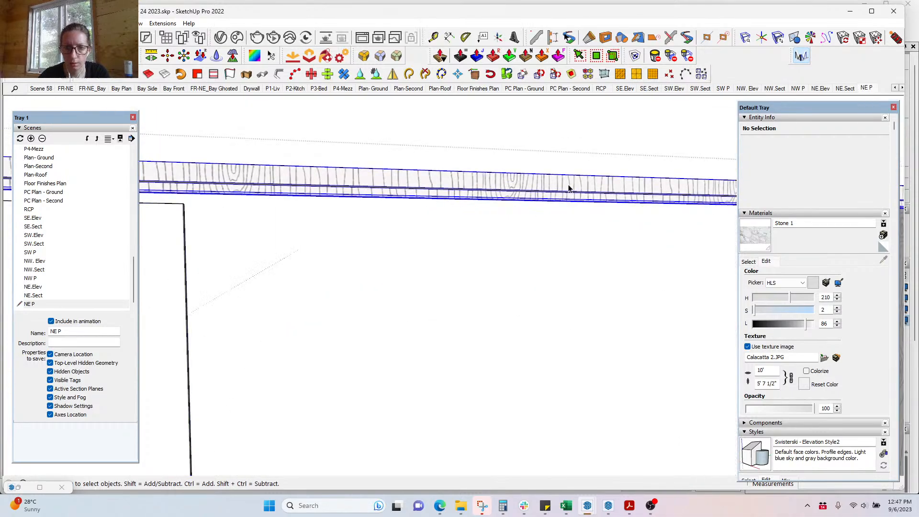
right_click(571, 188)
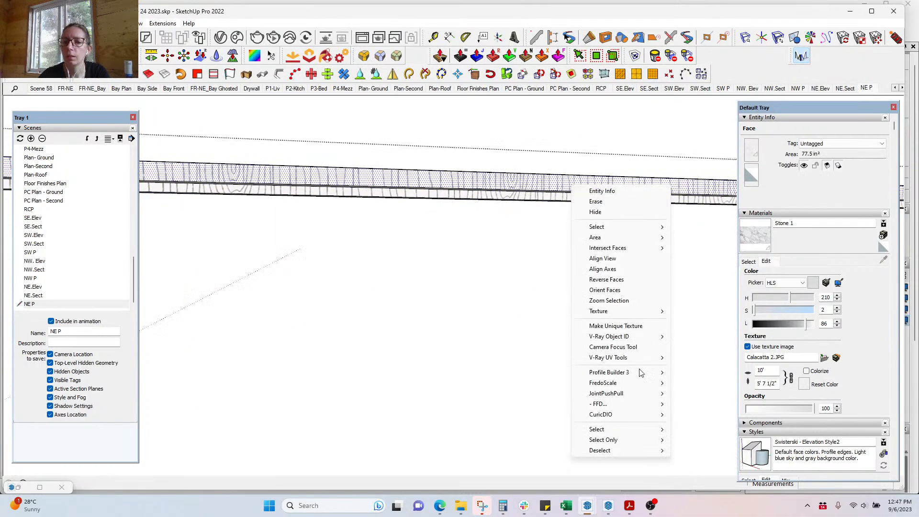
mouse_move(623, 311)
left_click(697, 312)
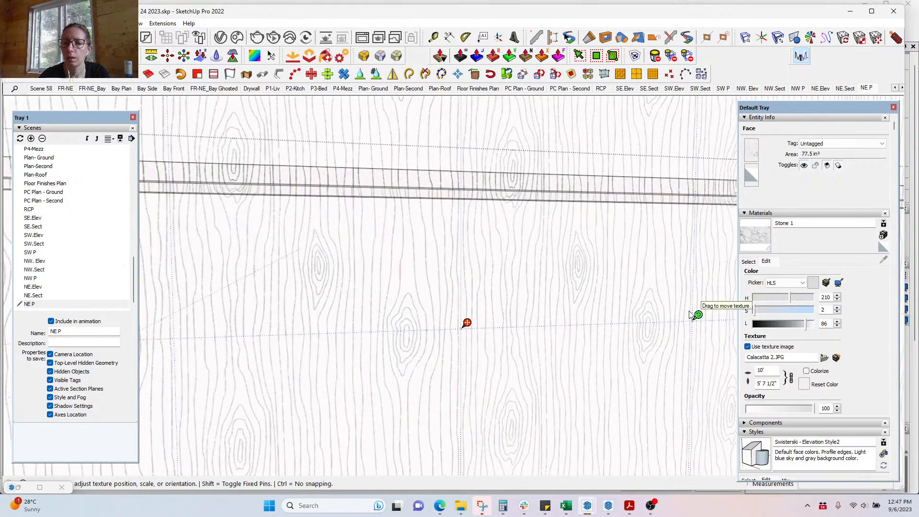
right_click(698, 314)
mouse_move(747, 352)
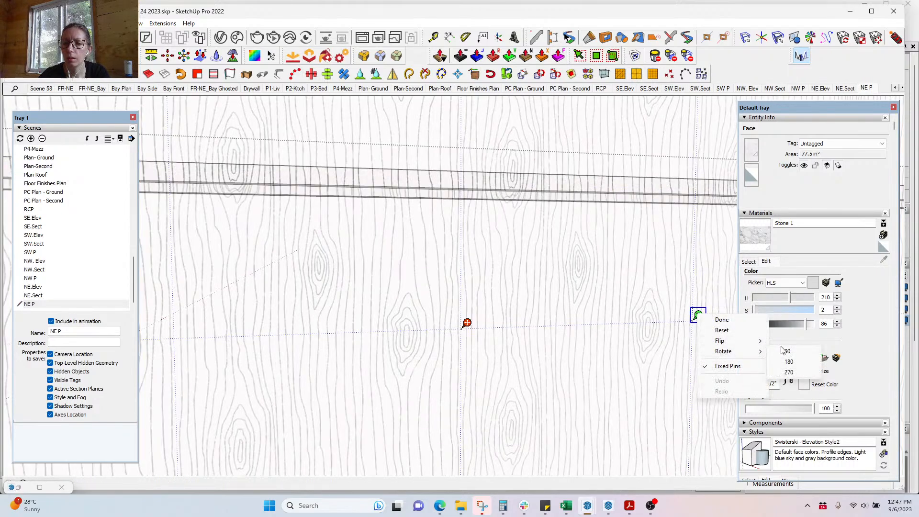
left_click(784, 351)
key("Return")
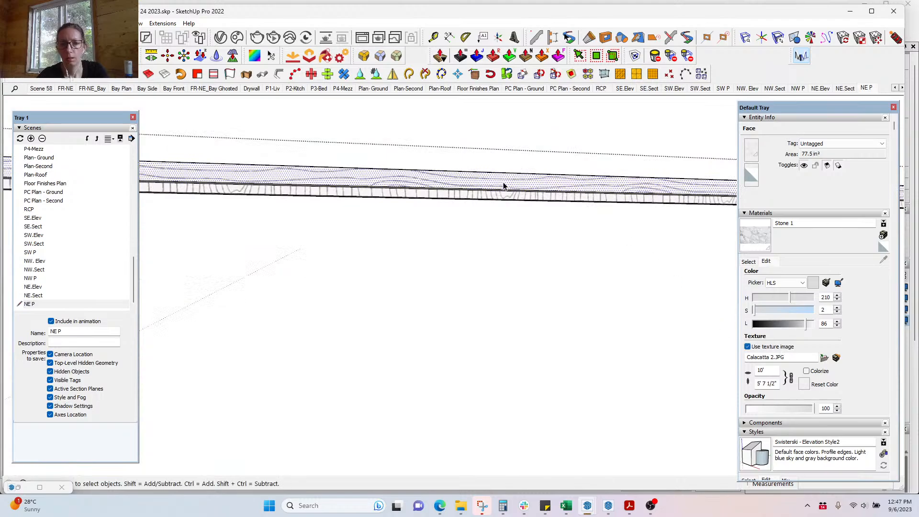
Step: Sample Wood Veneer 02 BW with the Paint Bucket, then close the nested groups
key("b")
left_click(517, 177, "alt")
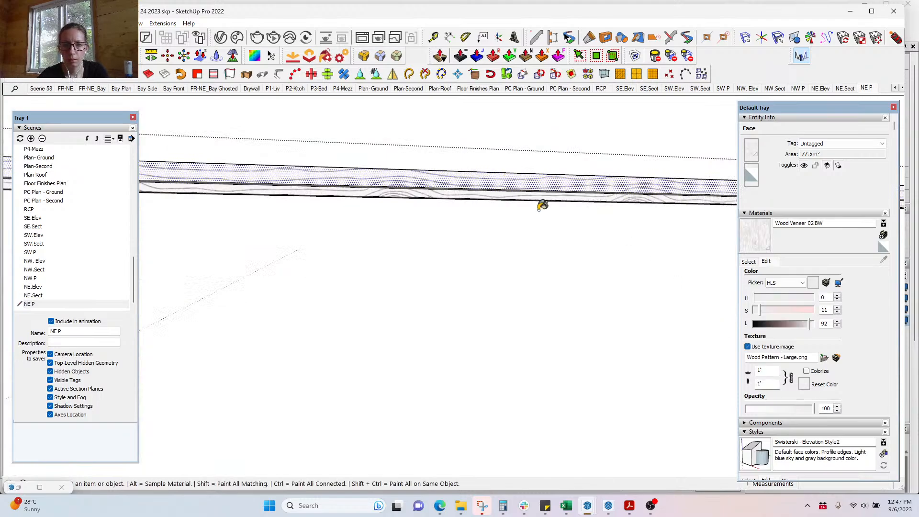
middle_click_drag(541, 203, 501, 205)
middle_click_drag(498, 172, 450, 309)
scroll(450, 308, "down", 7)
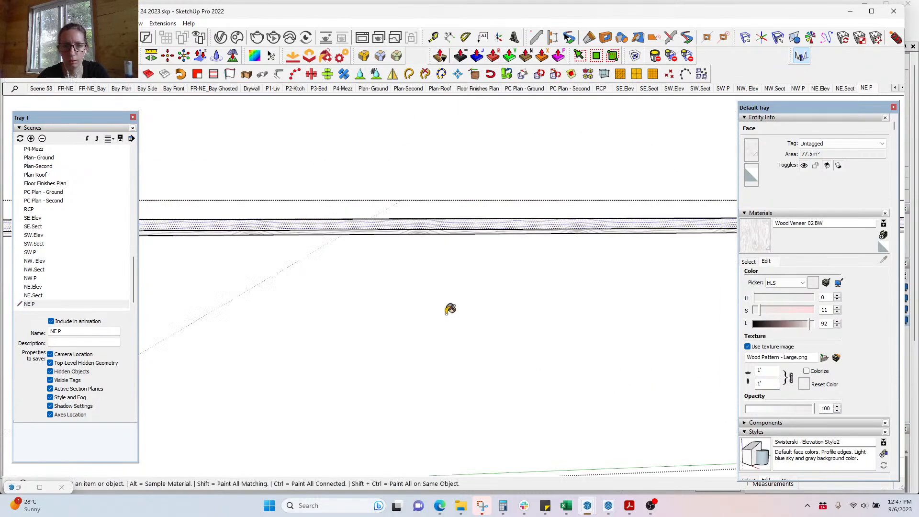
key("space")
key("Escape")
key("Escape")
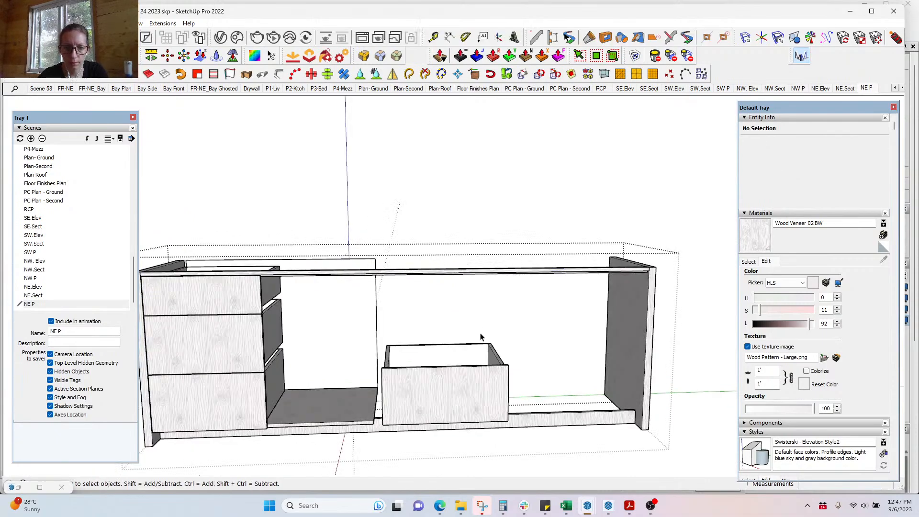
Step: Paint the base rail's front face with horizontal Wood Veneer 02 BW grain
scroll(553, 418, "up", 3)
double_click(554, 421)
double_click(555, 422)
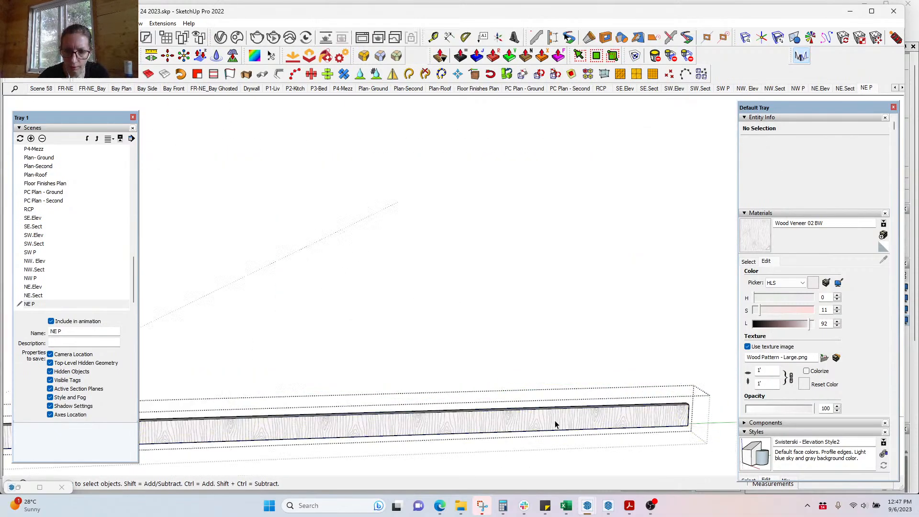
left_click(559, 422)
key("b")
left_click(551, 418)
key("space")
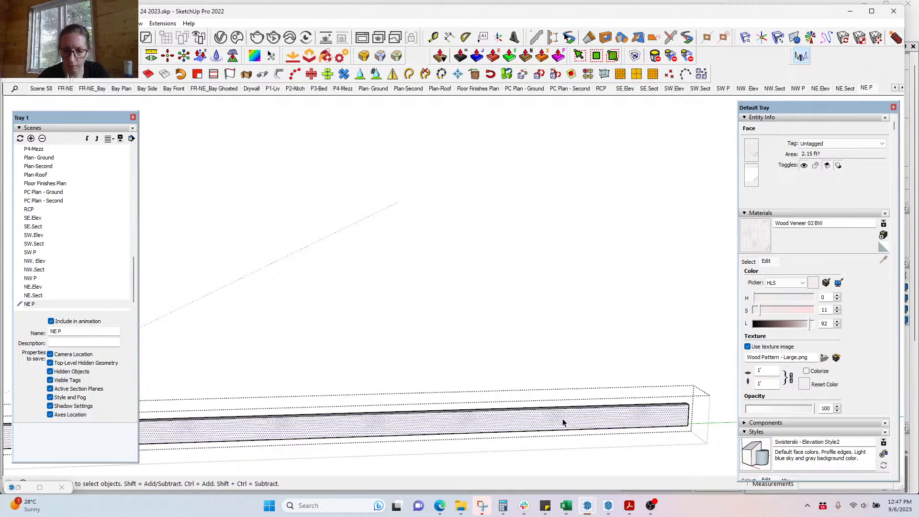
key("Escape")
Step: Paint the shelf's front edge with horizontal Wood Veneer 02 BW grain
scroll(524, 411, "down", 2)
middle_click_drag(523, 411, 497, 383)
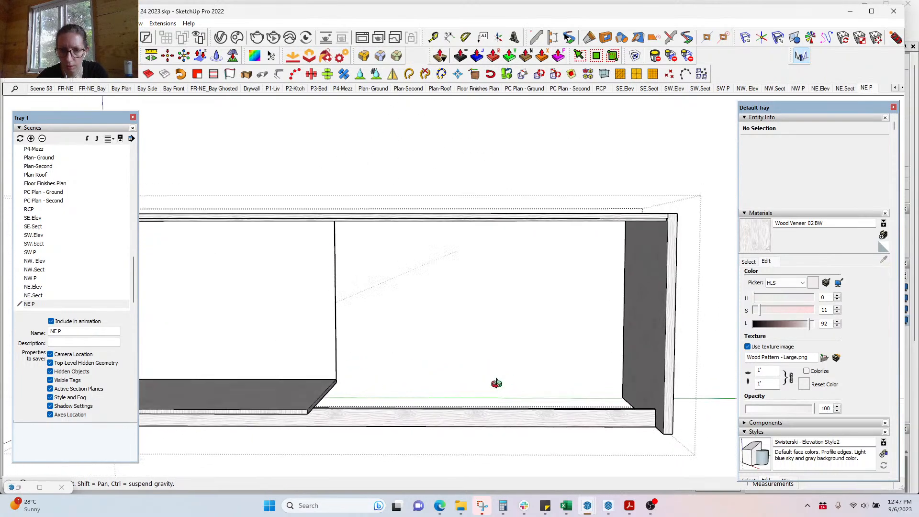
middle_click_drag(298, 366, 554, 343, "shift")
scroll(463, 393, "up", 5)
double_click(331, 389)
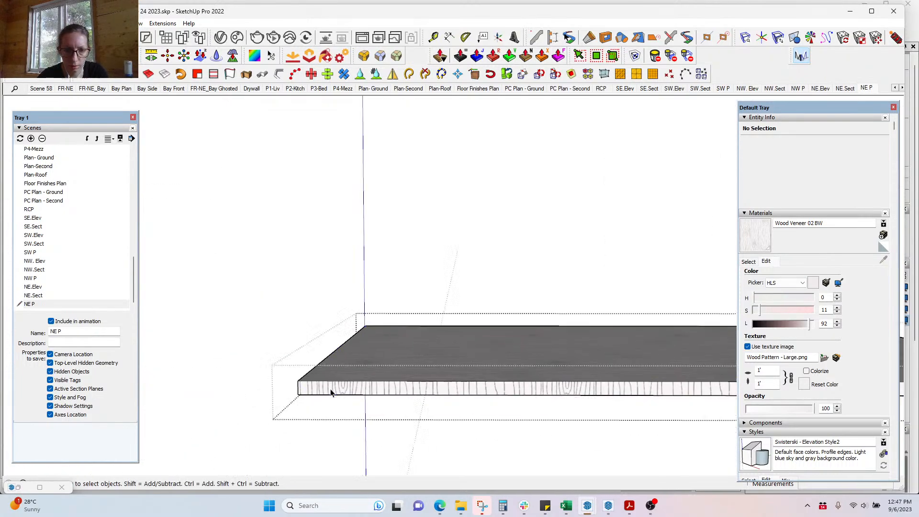
triple_click(333, 388)
left_click(342, 390)
key("b")
left_click(358, 389)
key("space")
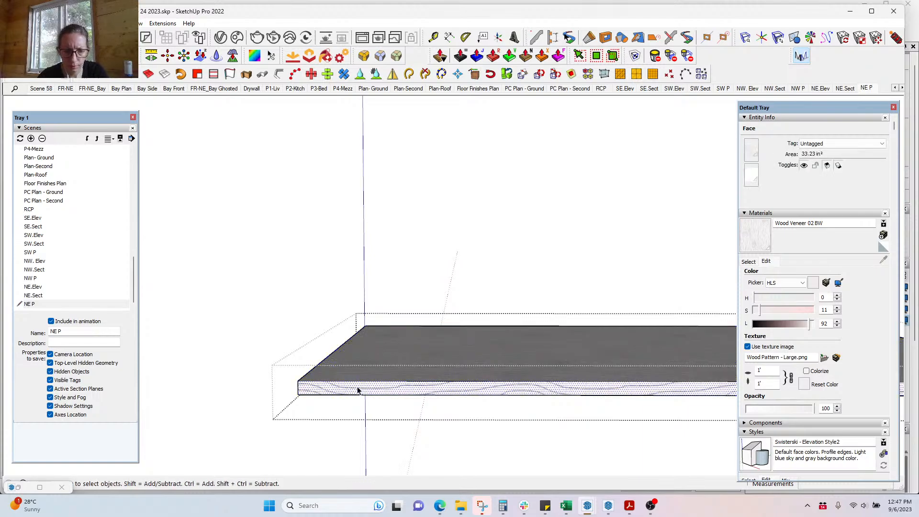
key("Escape")
Step: Return to the full kitchen, pan to the sink cabinets and select the double sink group
scroll(291, 386, "down", 5)
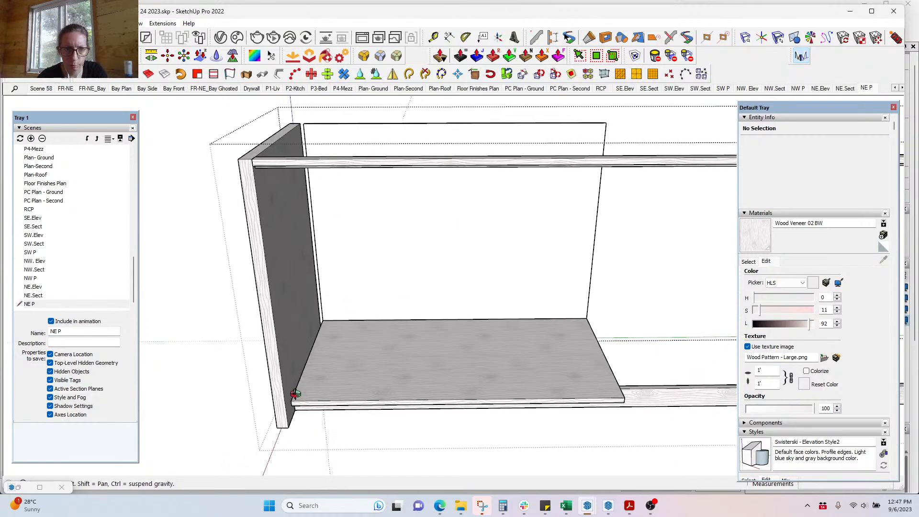
middle_click_drag(247, 399, 323, 402)
left_click(269, 379)
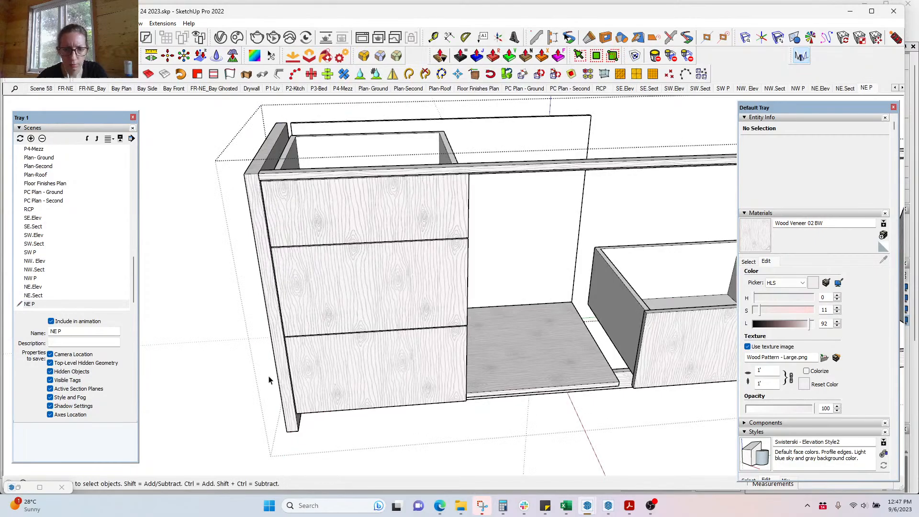
left_click(268, 379)
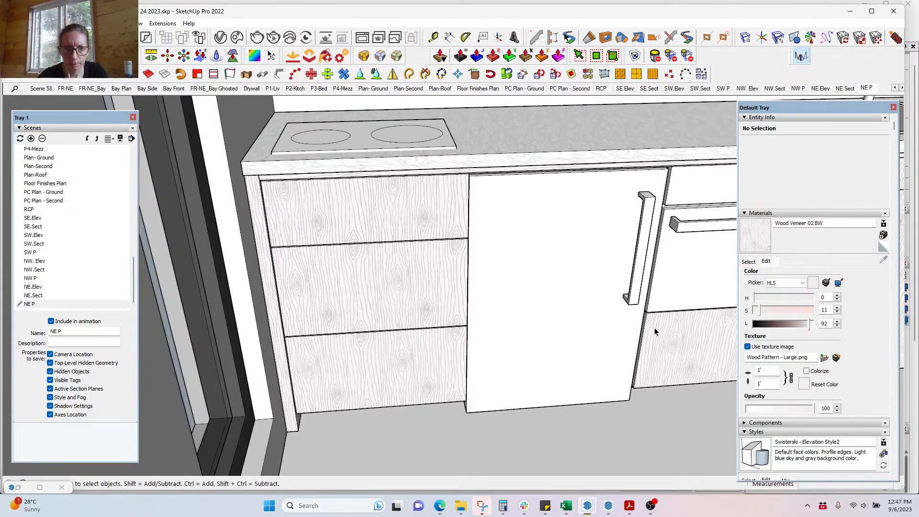
middle_click_drag(638, 292, 258, 350, "shift")
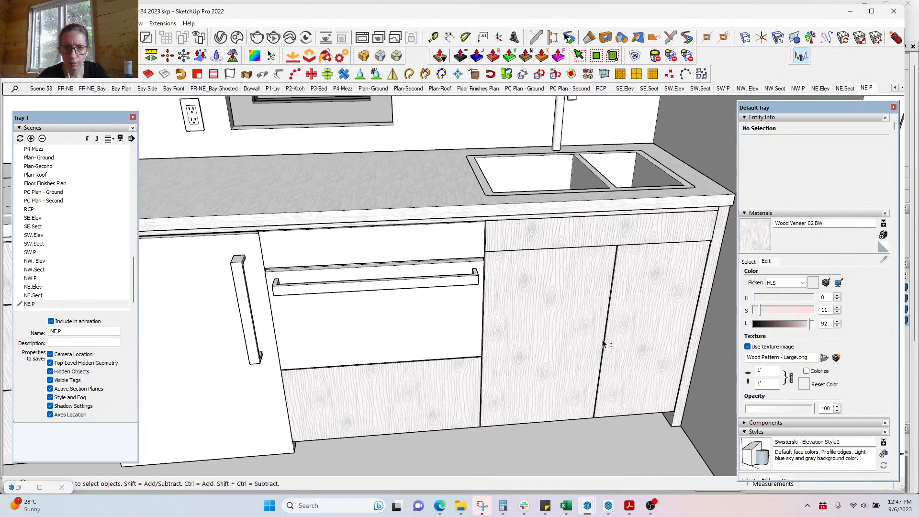
scroll(617, 200, "up", 3)
left_click(626, 191)
middle_click_drag(626, 191, 569, 225)
Step: Move the double sink 1 1/2" down the blue axis into the countertop
scroll(557, 158, "up", 3)
key("m")
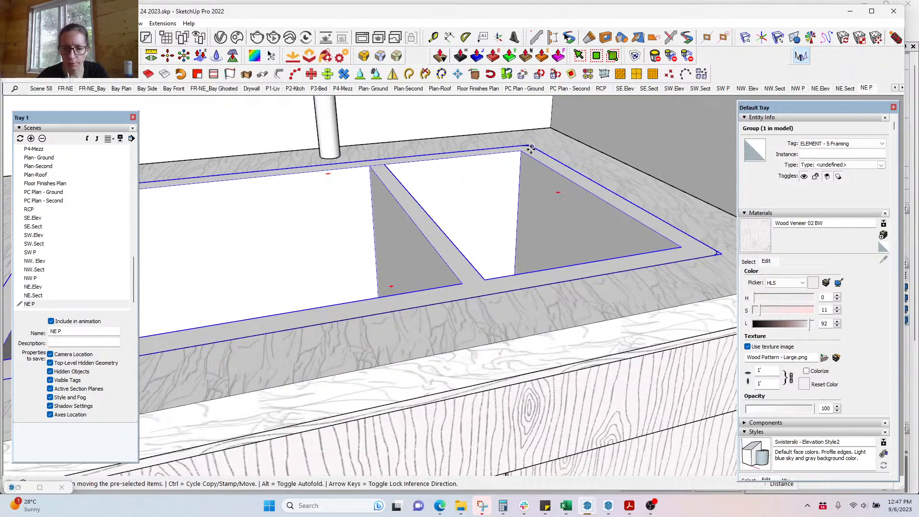
left_click(532, 148)
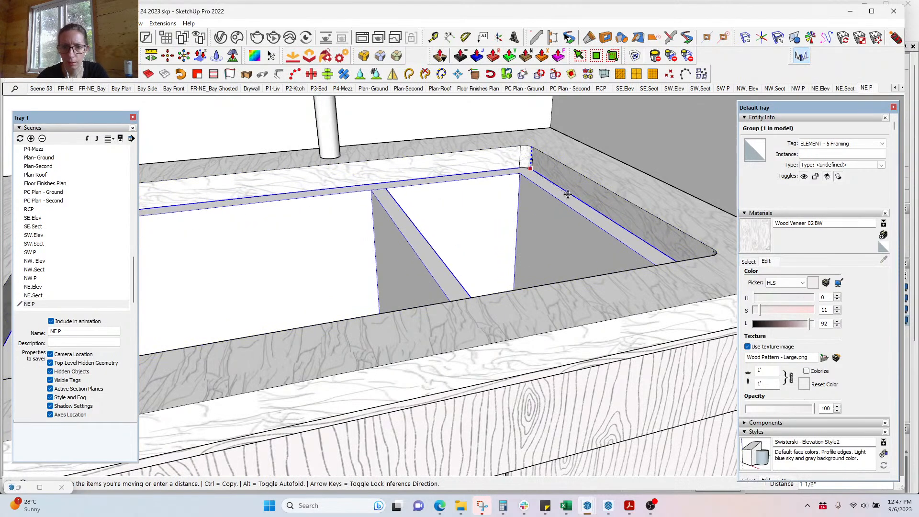
left_click(567, 194)
scroll(318, 281, "down", 3)
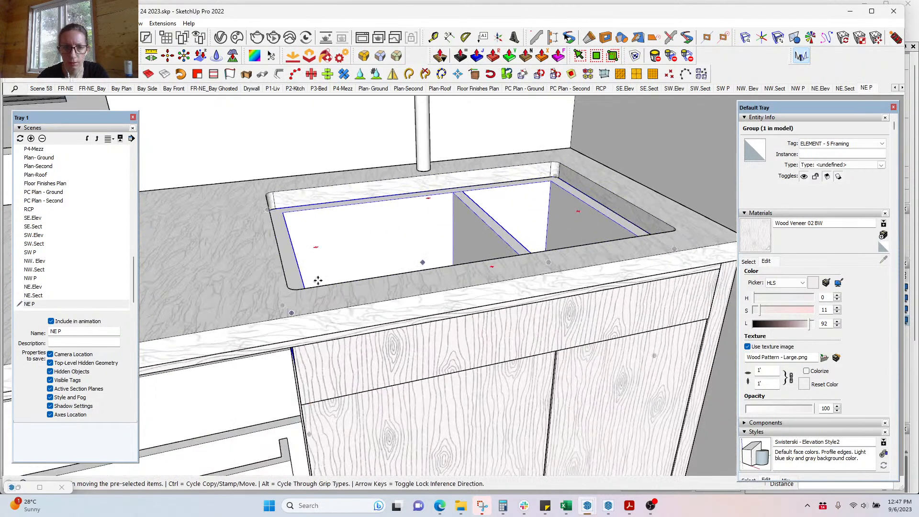
middle_click_drag(318, 281, 287, 246)
Step: Check the sink with the tape measure, then open the countertop group with the surrounding model shown
key("t")
left_click(280, 245)
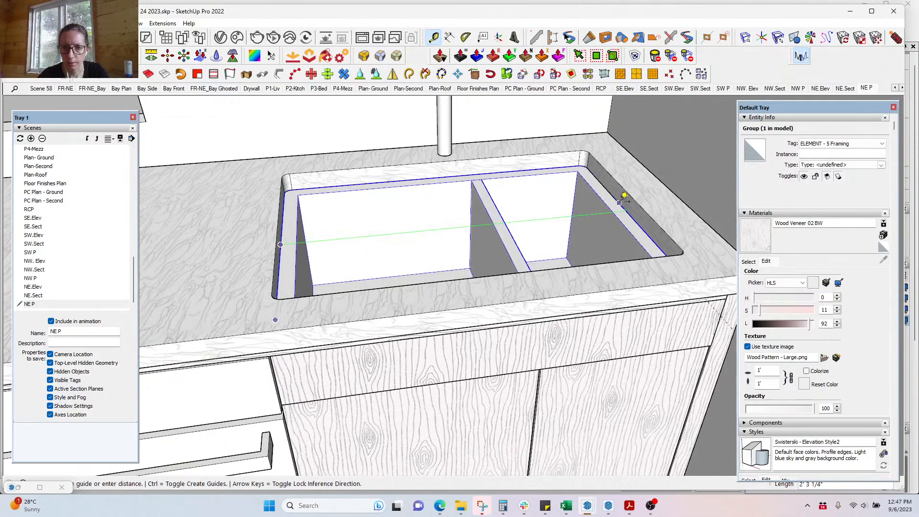
key("space")
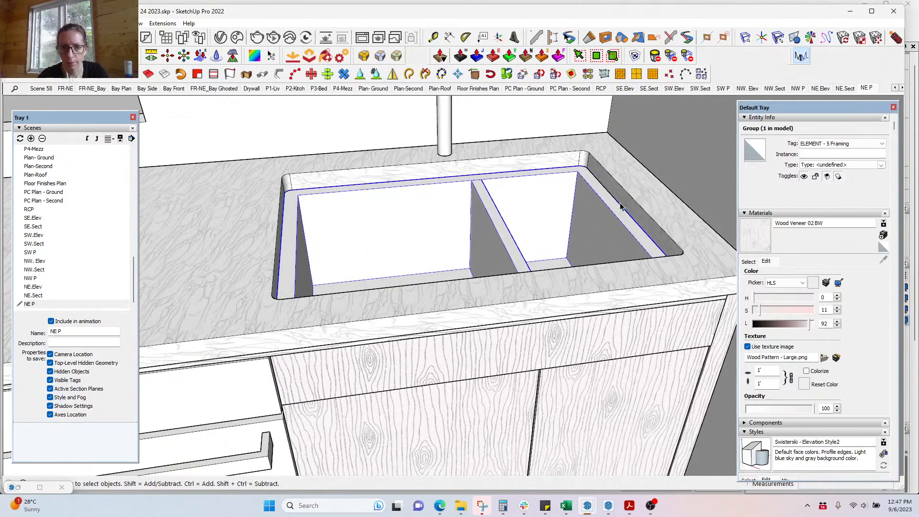
double_click(670, 239)
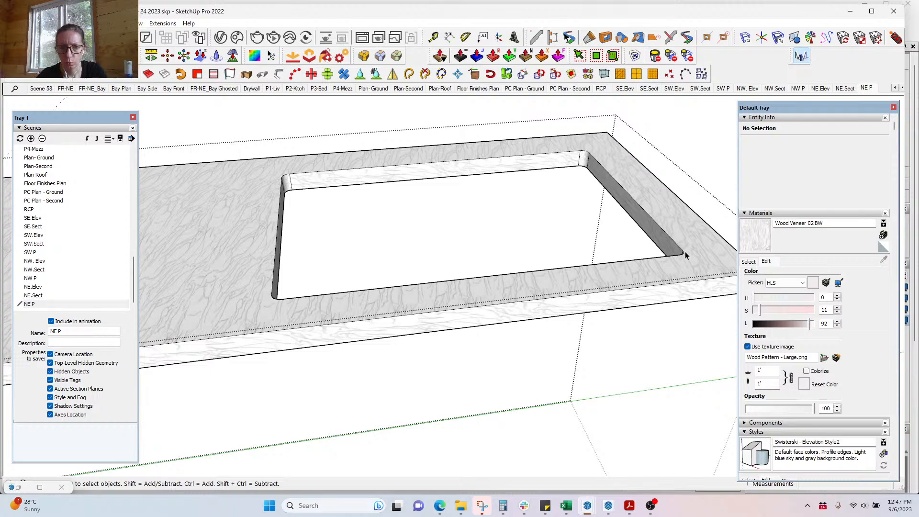
middle_click_drag(671, 269, 641, 354)
key("ctrl+h")
scroll(530, 345, "down", 5)
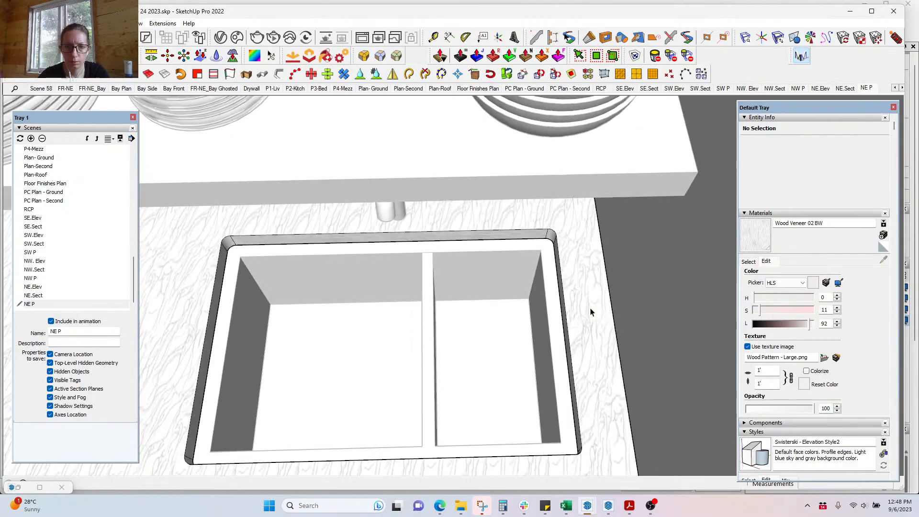
Step: Select the sink's top rim edge inside the Kick Plate component
left_click_drag(200, 223, 565, 287)
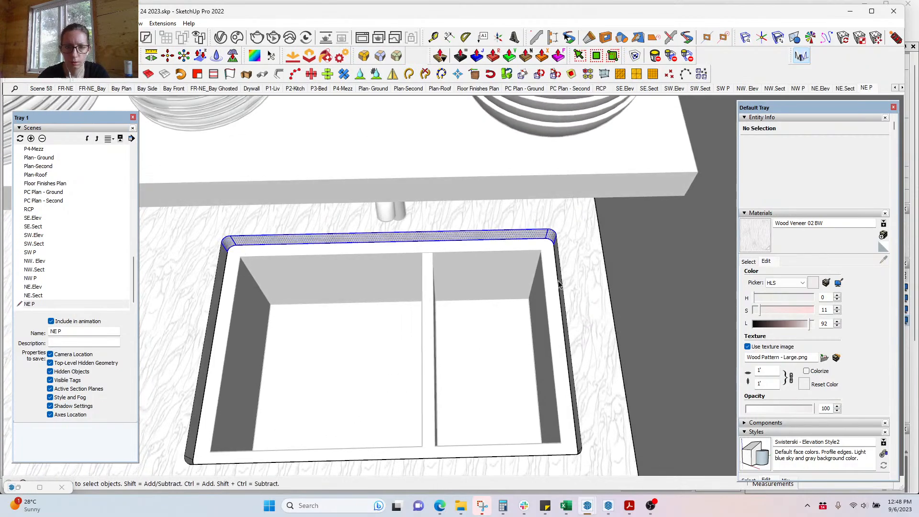
key("m")
left_click(527, 239)
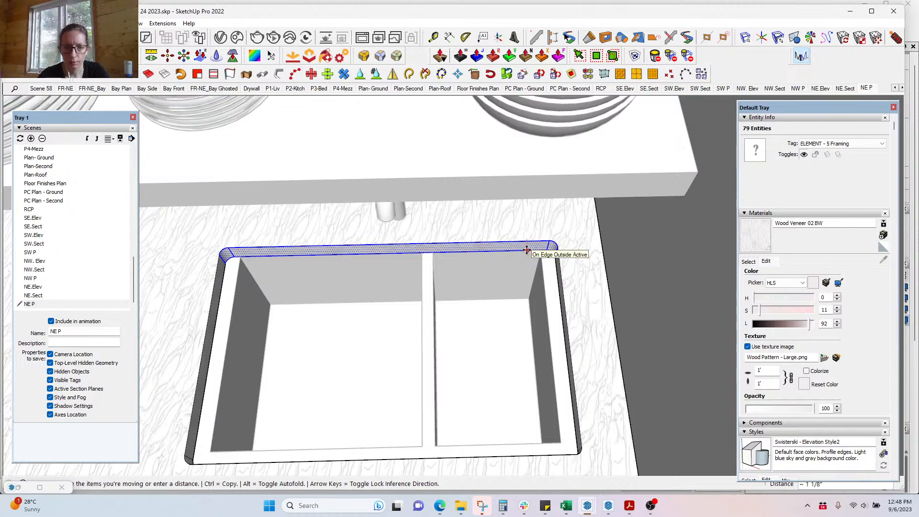
key("space")
key("Escape")
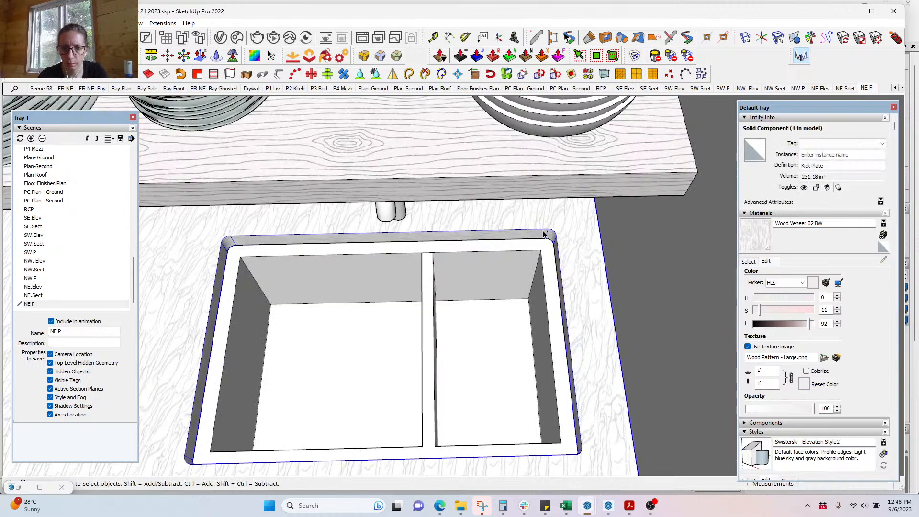
double_click(544, 234)
left_click(547, 232)
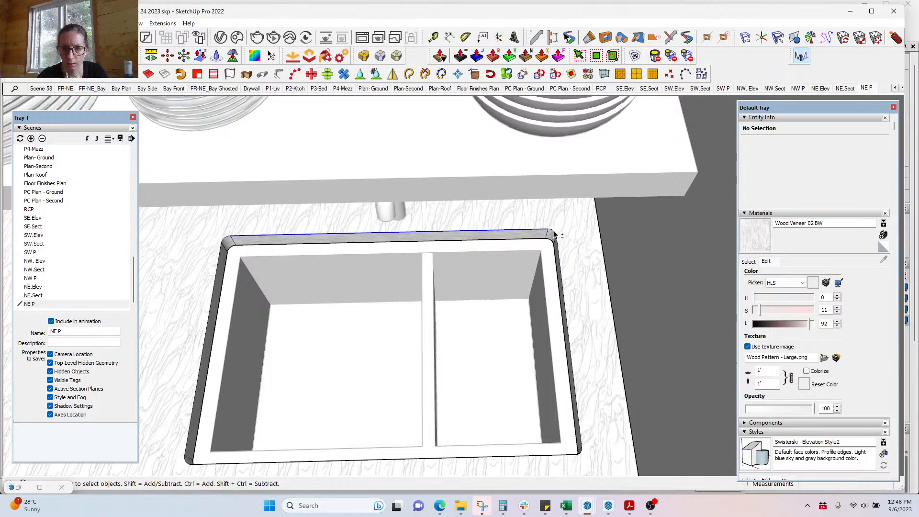
Step: Add the rim's right, bottom-left and left edges to the selection, abandoning a trial copy-move
left_click(559, 257, "shift")
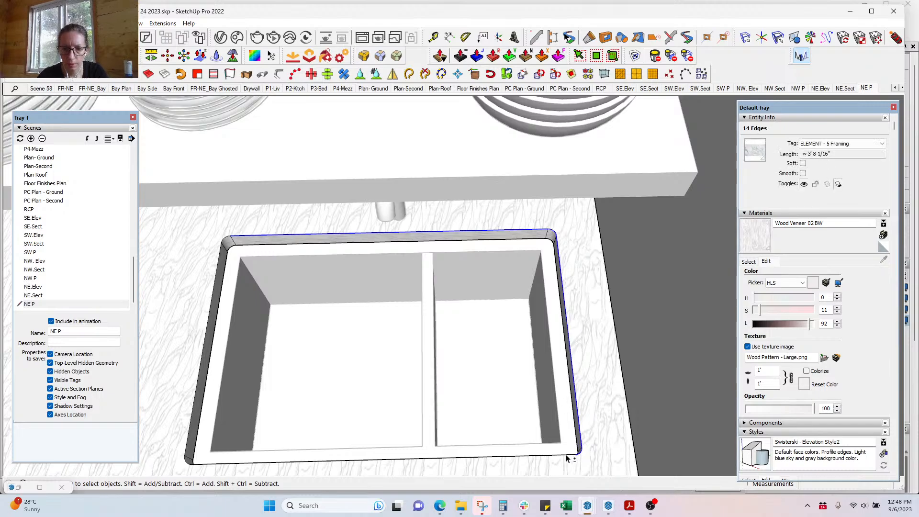
left_click(196, 468, "shift")
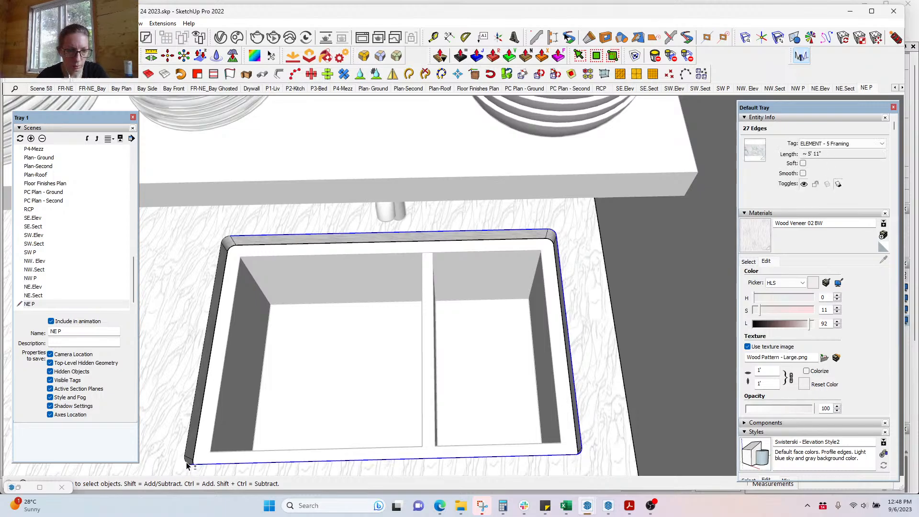
left_click(211, 291, "shift")
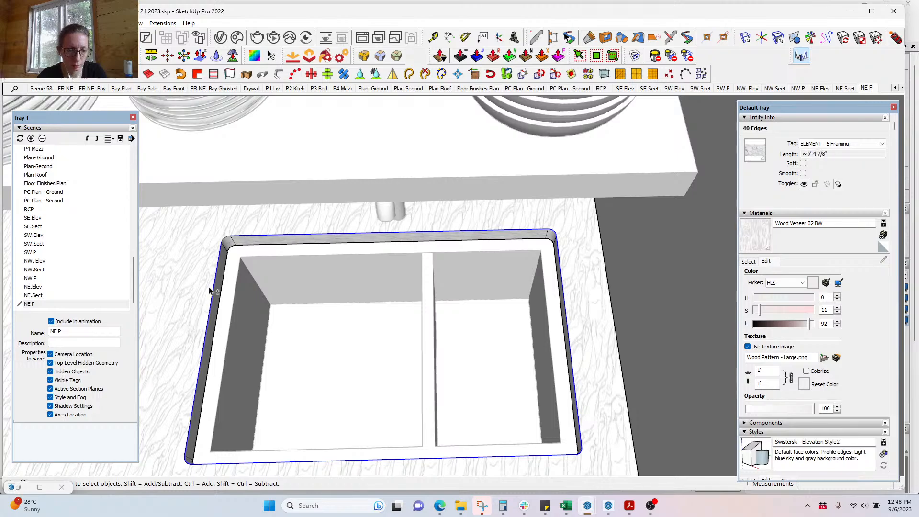
key("m")
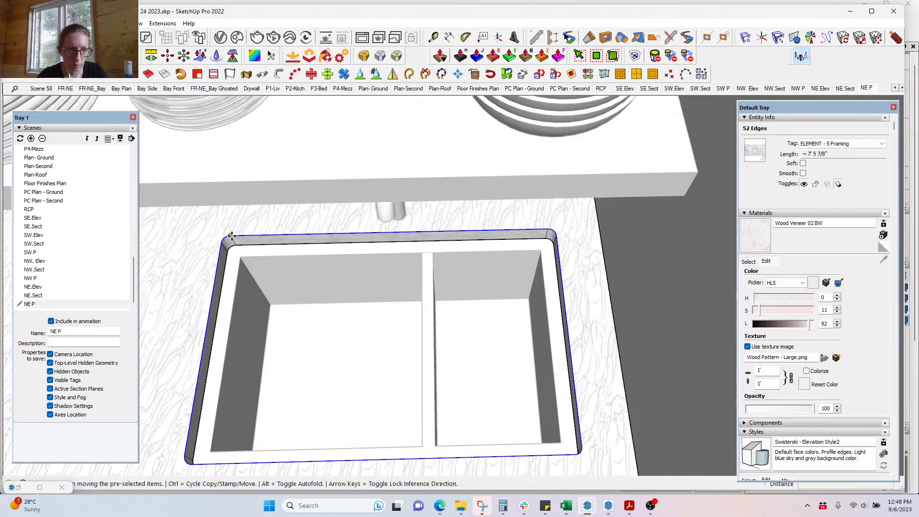
left_click(235, 240)
key("ctrl")
scroll(236, 244, "up", 4)
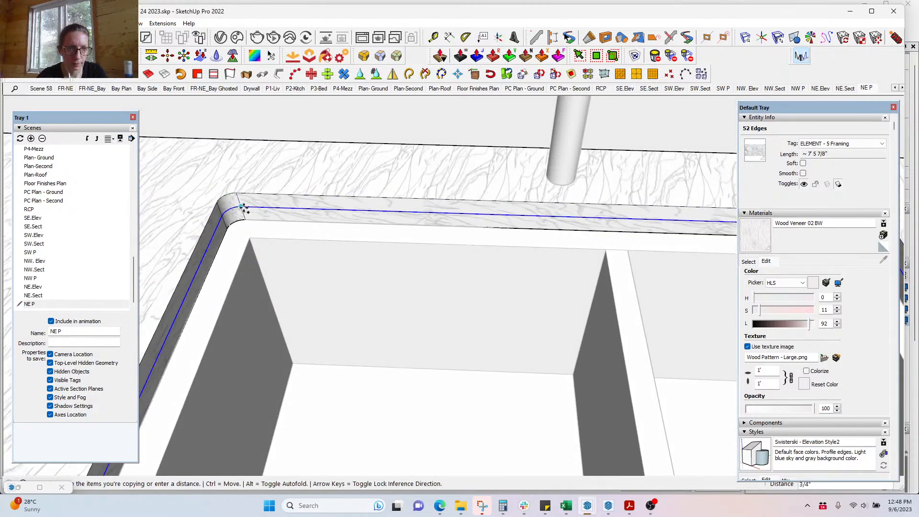
key("space")
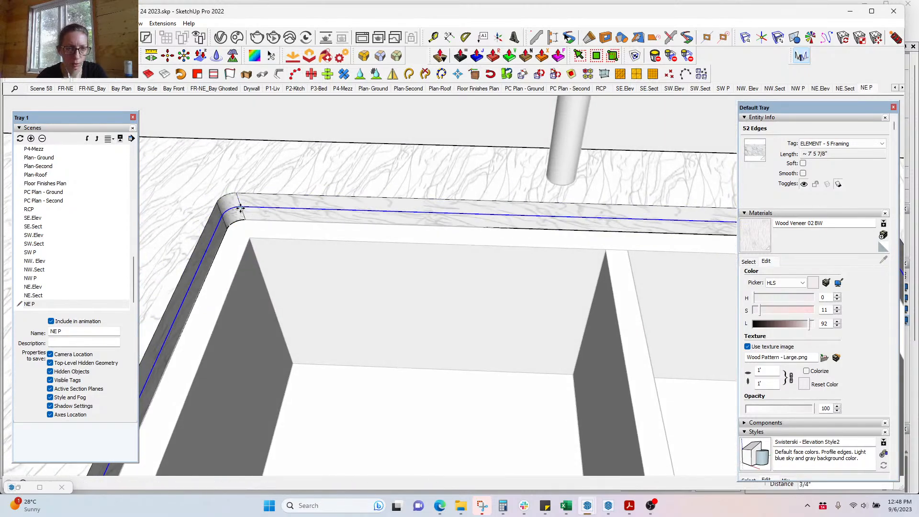
Step: Select the rim's top face and nudge the rim group into position
left_click(251, 206)
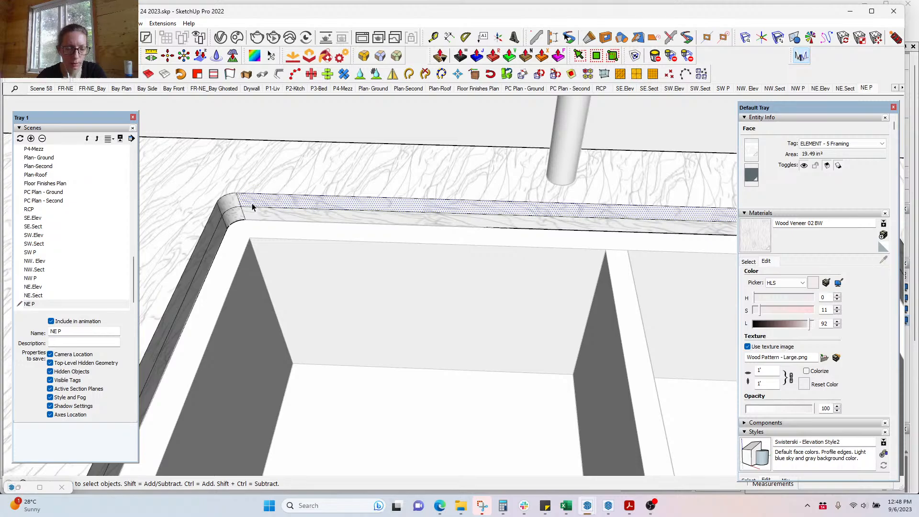
left_click(288, 235)
key("m")
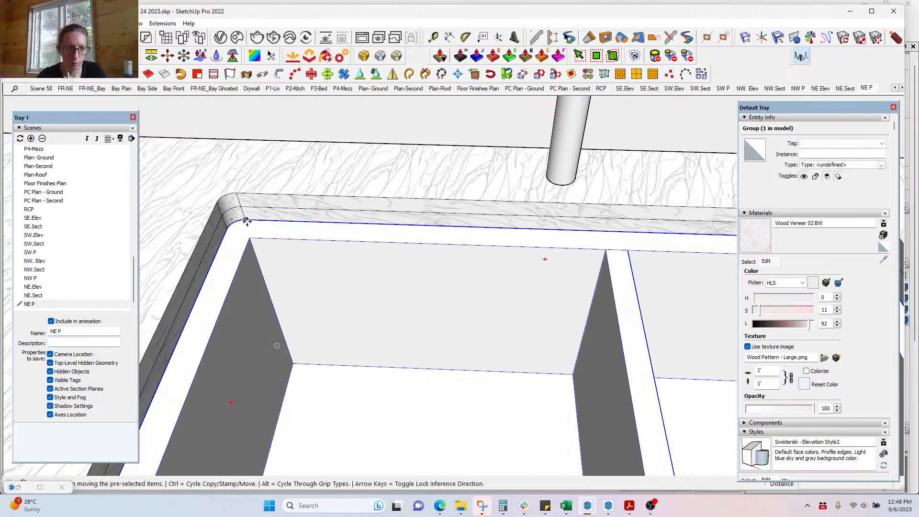
left_click(242, 212)
left_click(241, 208)
key("space")
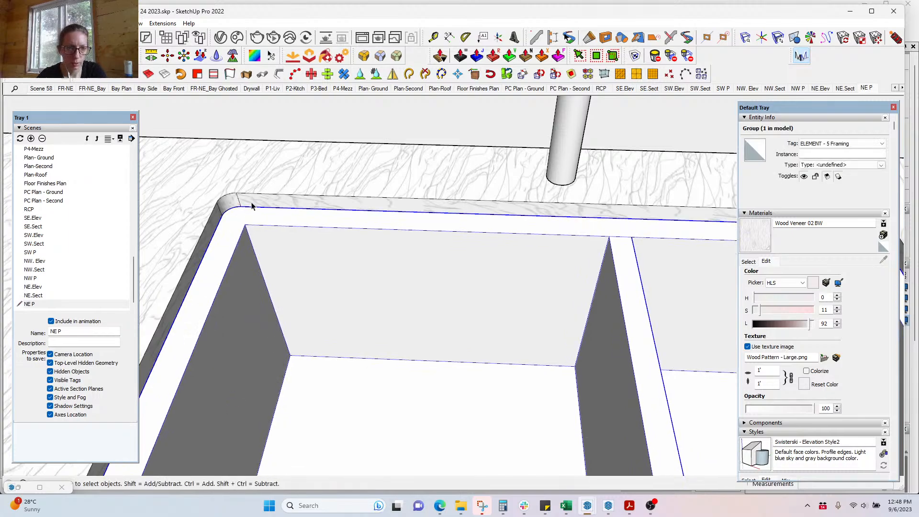
Step: Inside the countertop group, move the inner edge face down about 1 1/8"
double_click(251, 203)
left_click(260, 203)
key("m")
left_click(278, 208)
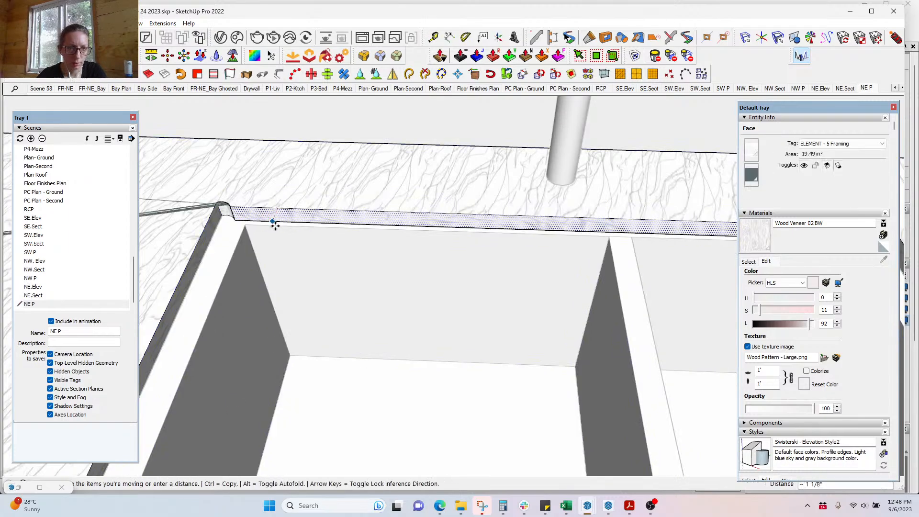
Step: Push/Pull the left inner face outward about 1/8"
key("p")
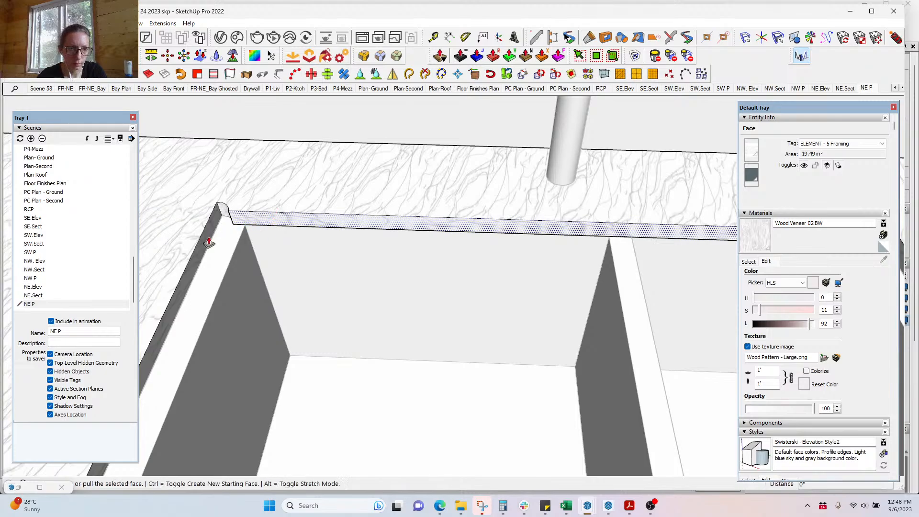
key("space")
double_click(209, 243)
key("p")
left_click(209, 243)
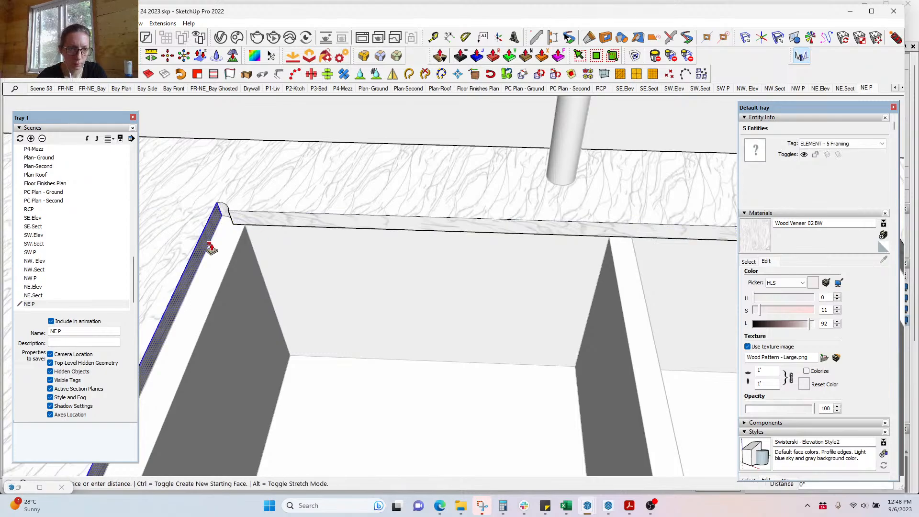
left_click(246, 242)
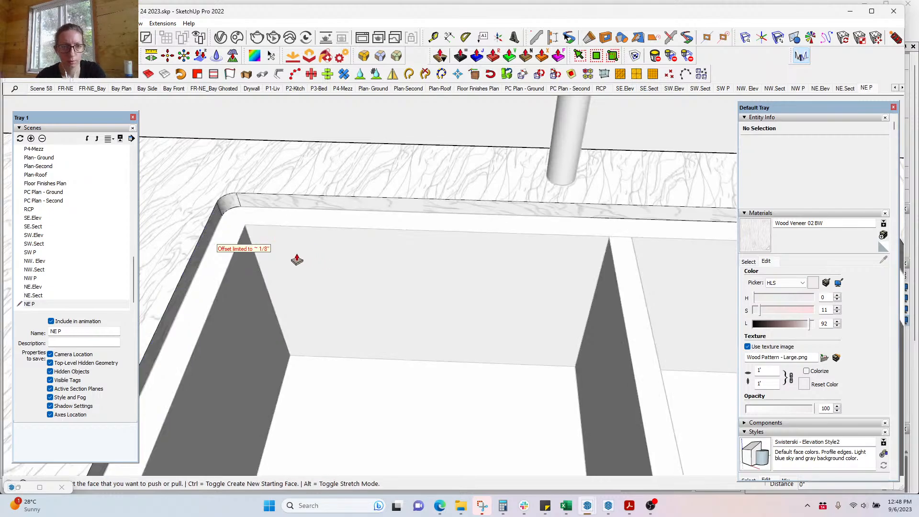
scroll(238, 226, "down", 5)
Step: Move the whole sink rim group about 1 1/8" lower, using X-ray to check alignment
key("space")
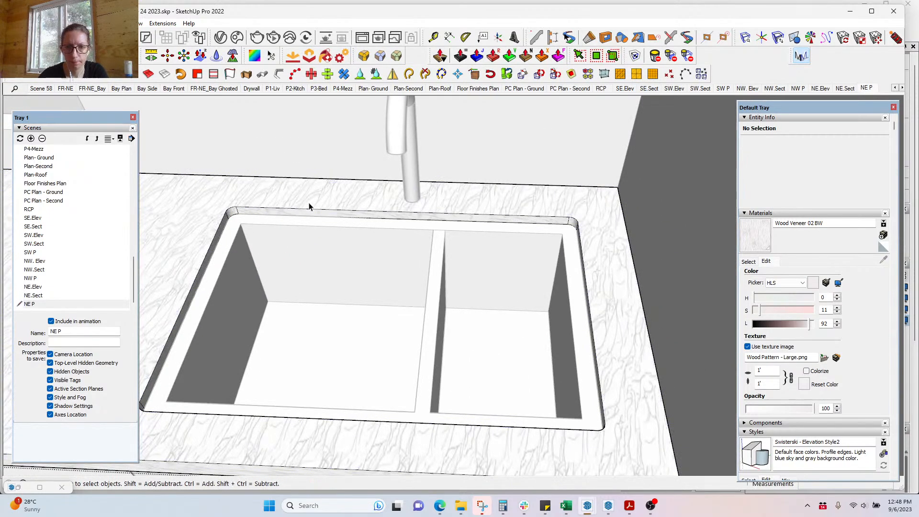
left_click(313, 207)
middle_click_drag(333, 223, 541, 330)
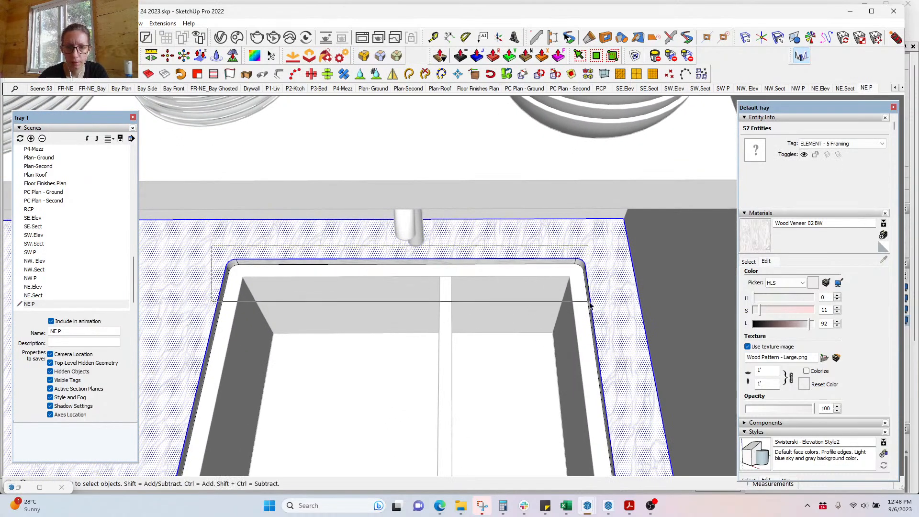
left_click(549, 293)
key("m")
left_click(530, 259)
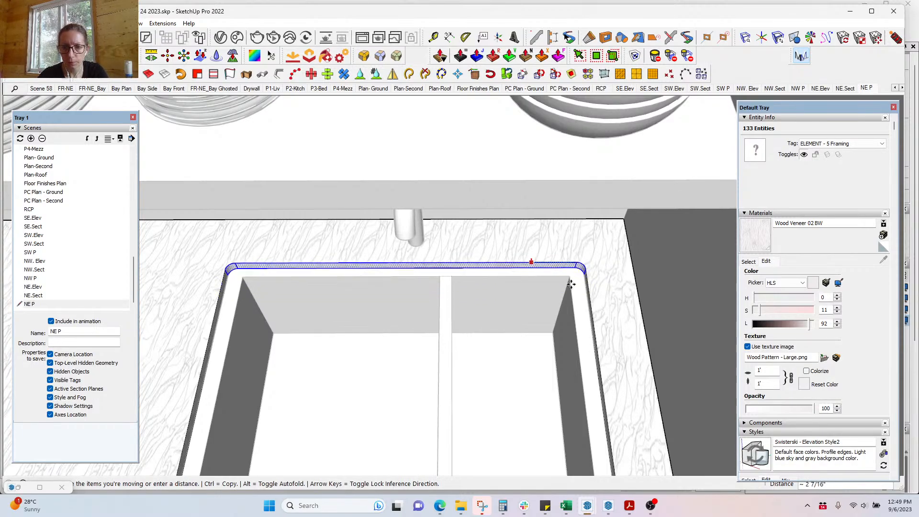
key("alt+k")
left_click(571, 276)
key("alt+k")
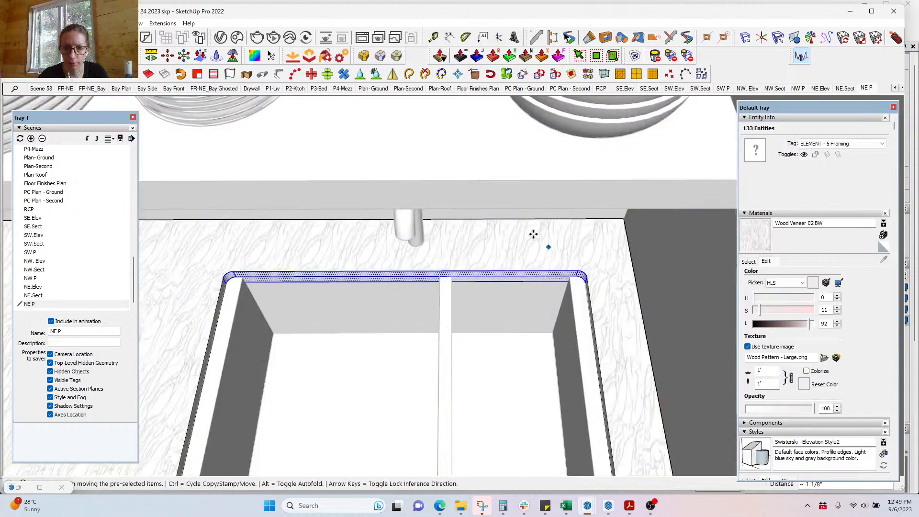
scroll(483, 199, "down", 3)
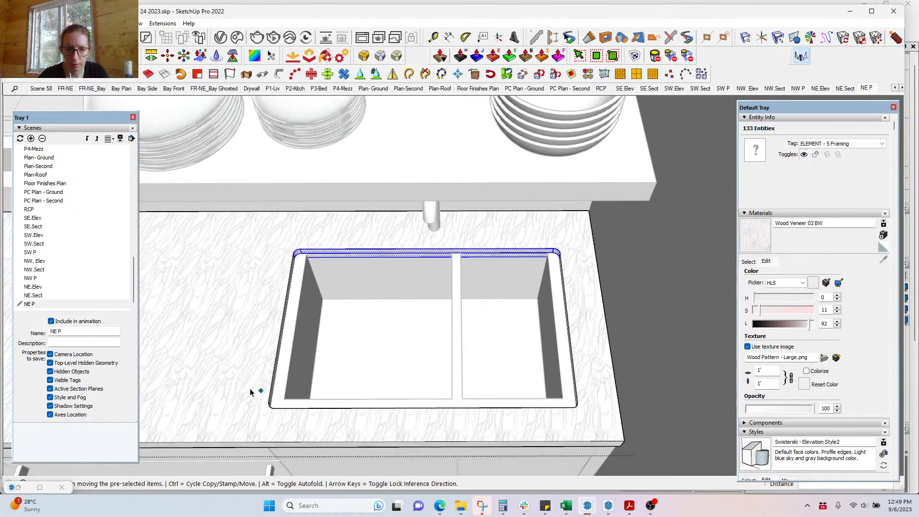
Step: Reposition the sink to its snapped spot with X-ray on
left_click(542, 406)
key("alt+k")
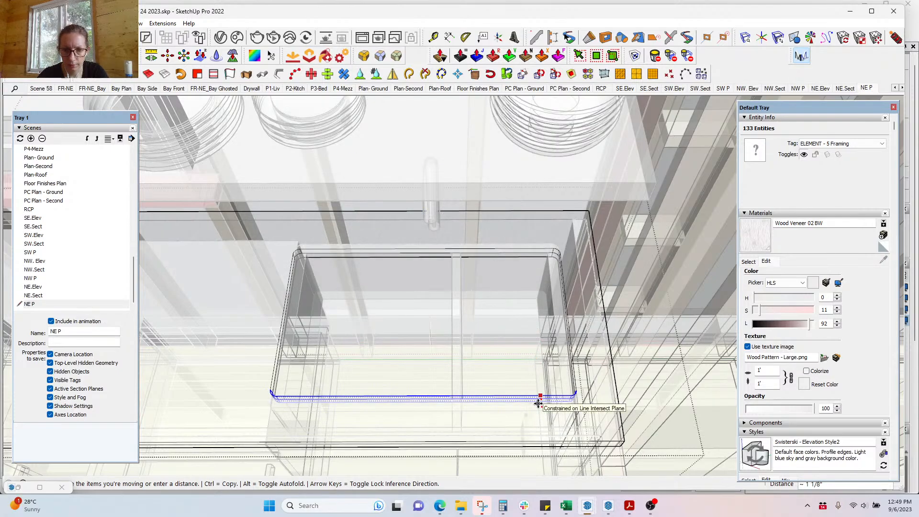
left_click(539, 400)
key("space")
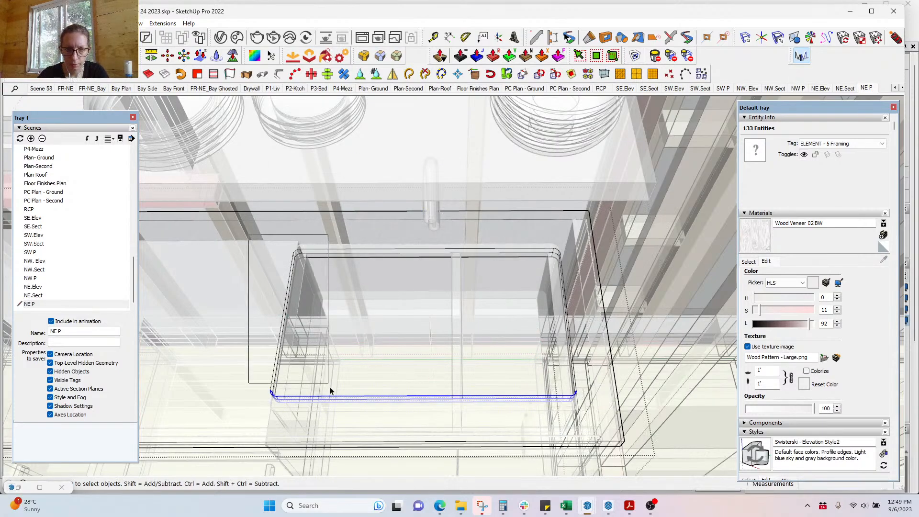
Step: Shift the rim's left side piece about 1 1/8" over
scroll(296, 262, "up", 3)
key("m")
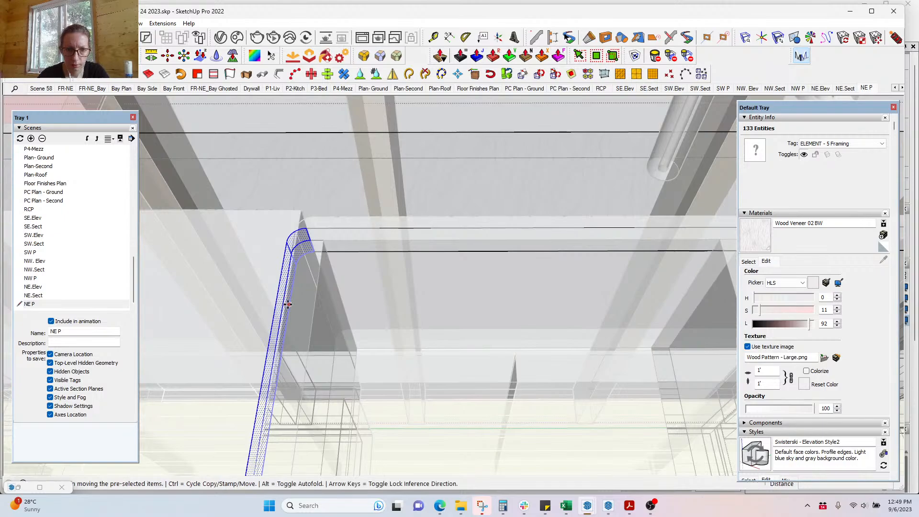
left_click(287, 304)
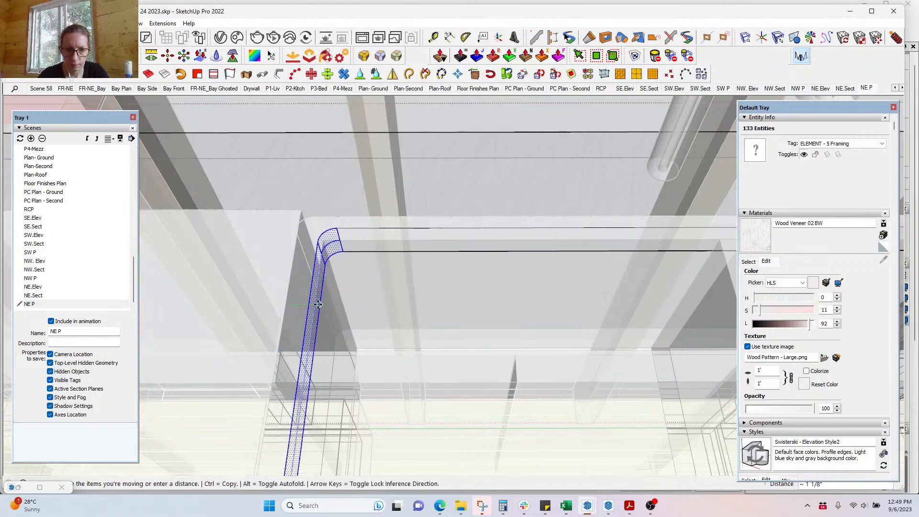
left_click(316, 307)
scroll(209, 221, "down", 3)
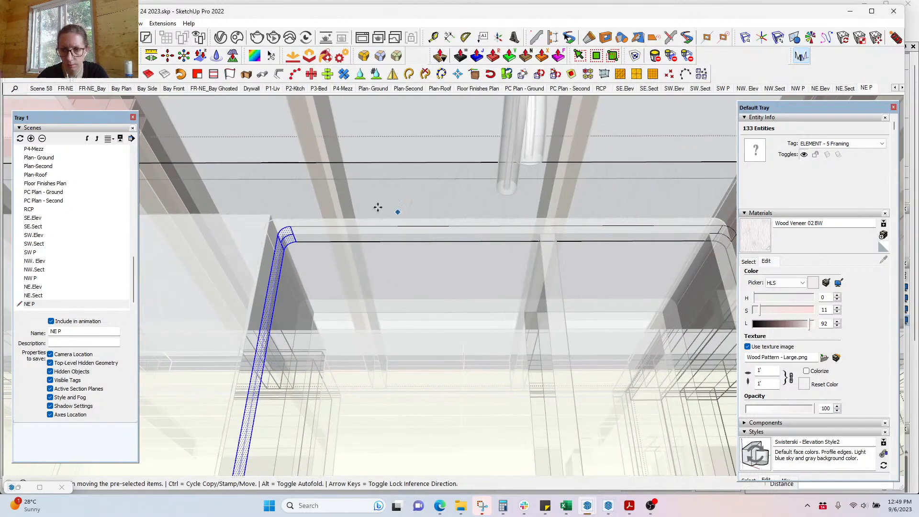
scroll(378, 207, "down", 2)
key("space")
Step: Shift the rim's right side piece into matching position and turn X-ray off
left_click_drag(588, 203, 666, 414)
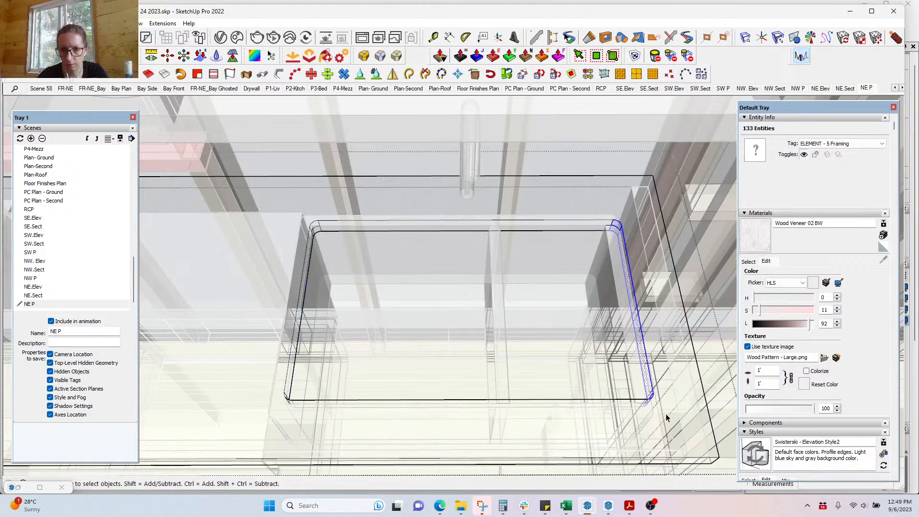
scroll(642, 335, "up", 4)
key("m")
left_click(619, 242)
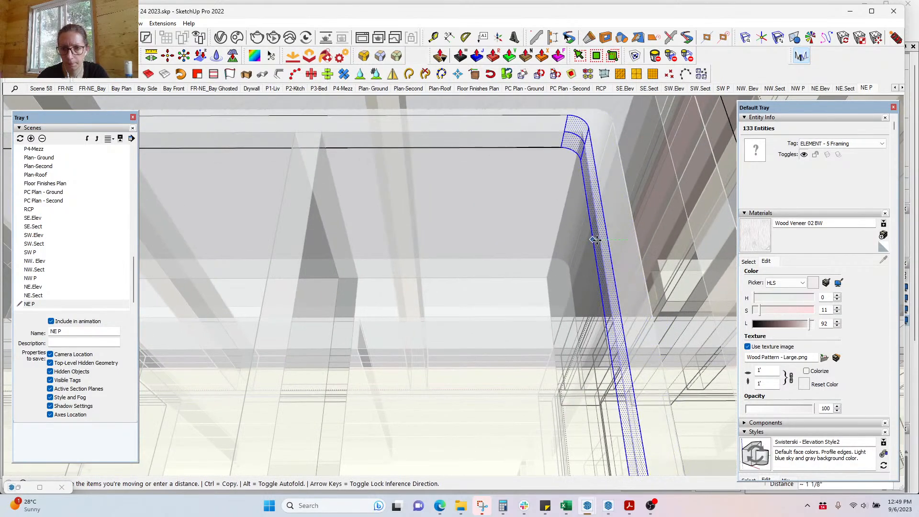
left_click(597, 241)
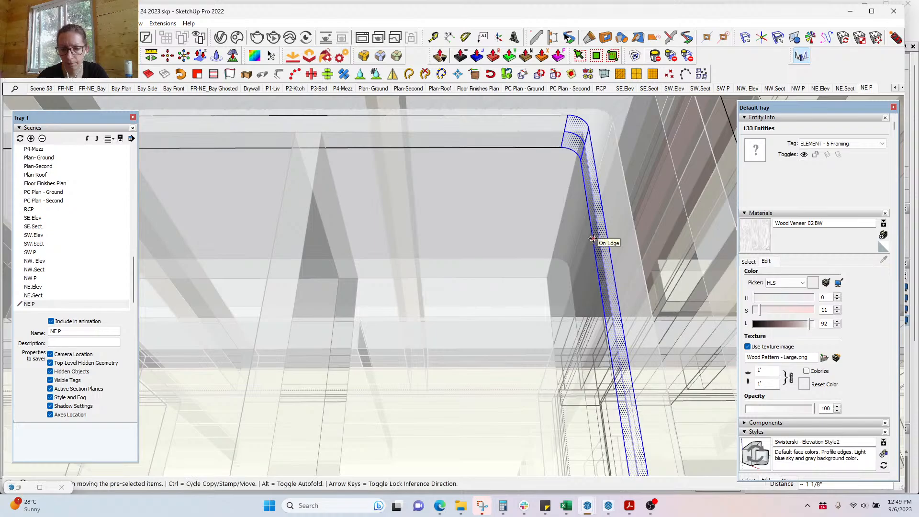
key("x")
scroll(592, 201, "down", 2)
scroll(592, 201, "down", 3)
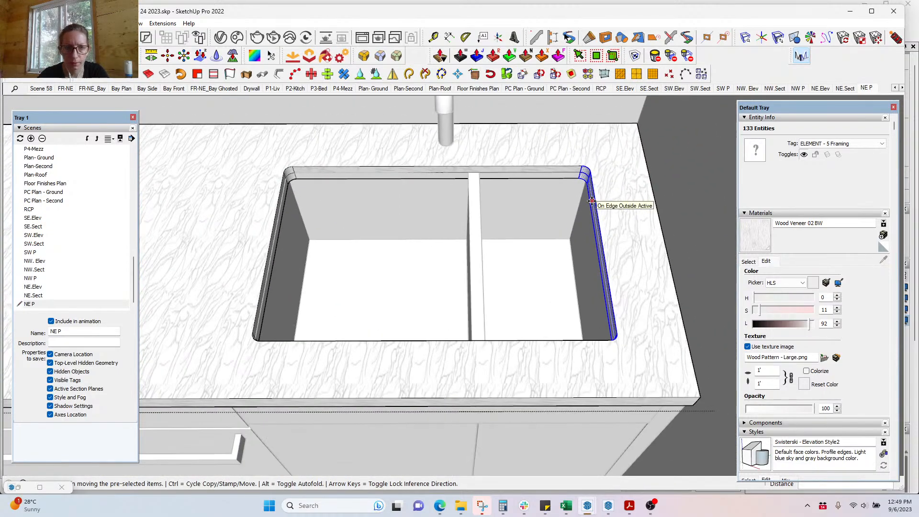
Step: Try a Push/Pull on the countertop's back face, inspect it isolated, then abandon it
key("p")
scroll(530, 177, "up", 3)
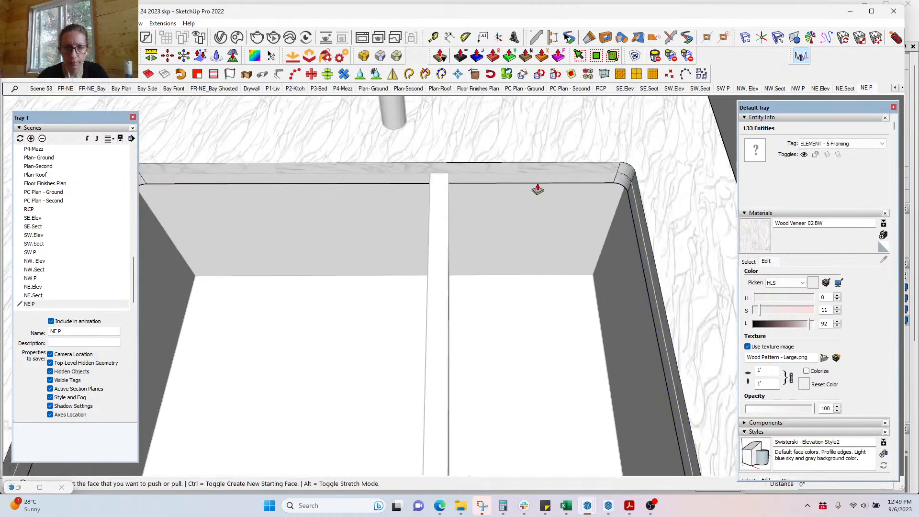
left_click(592, 183)
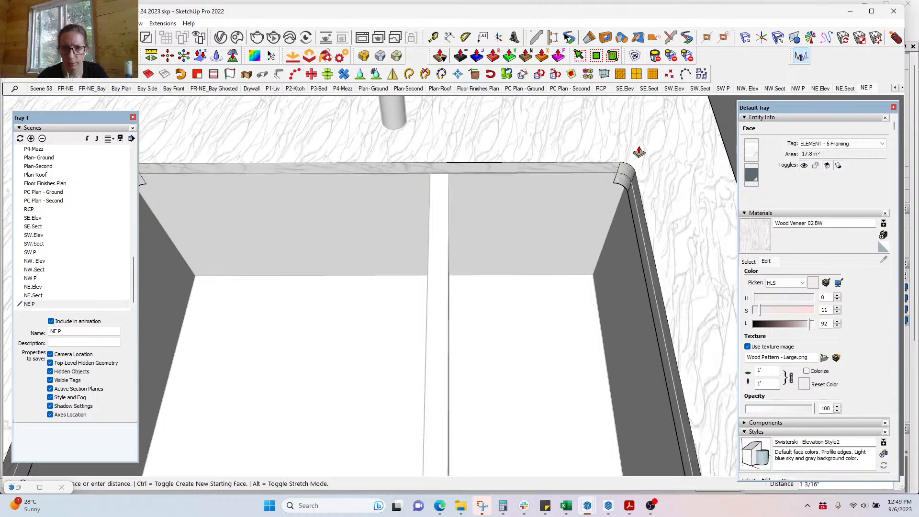
key("i")
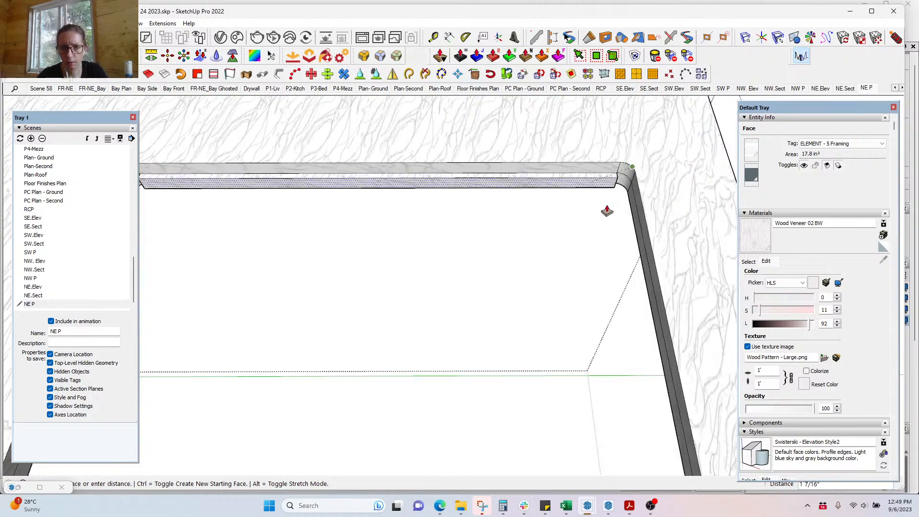
middle_click_drag(610, 218, 688, 105)
key("space")
Step: Select the arc, lower, left, top and lower-right edges outlining the sink cutout
key("ctrl+z")
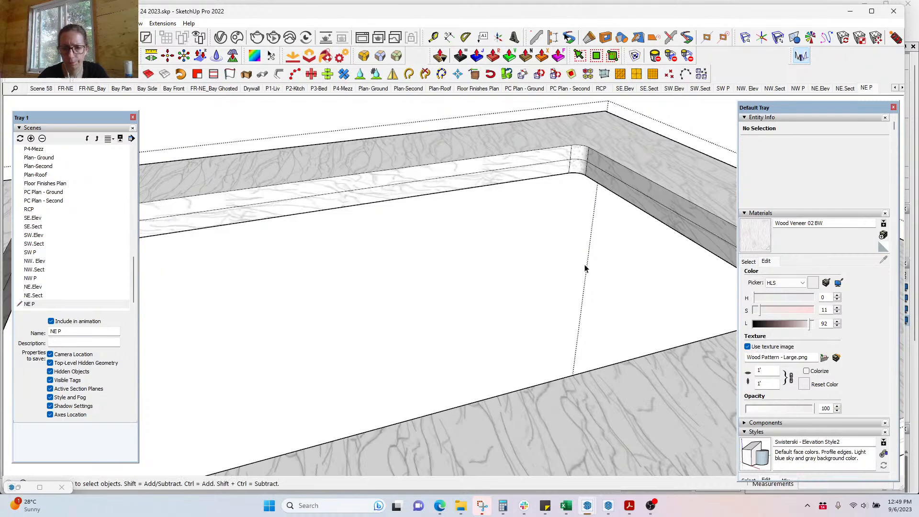
middle_click_drag(575, 282, 355, 243)
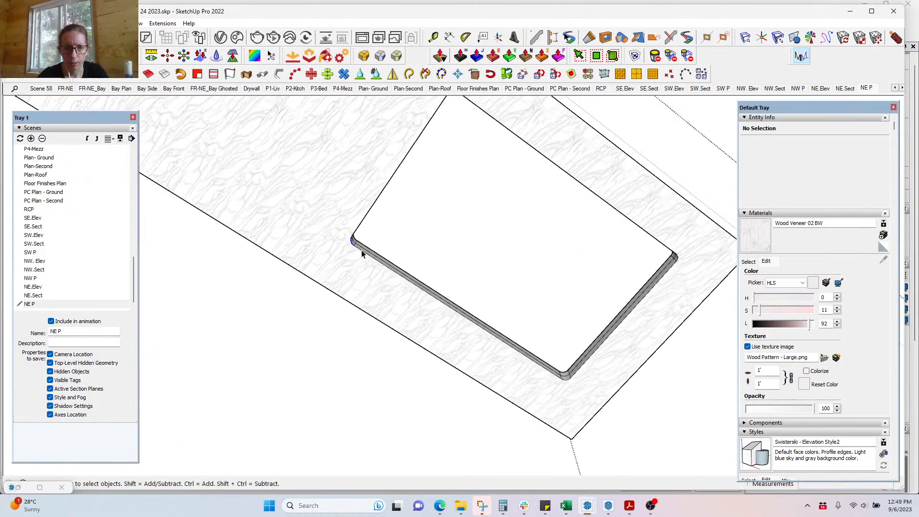
left_click(354, 245, "shift")
left_click(359, 249, "shift")
left_click(363, 220, "shift")
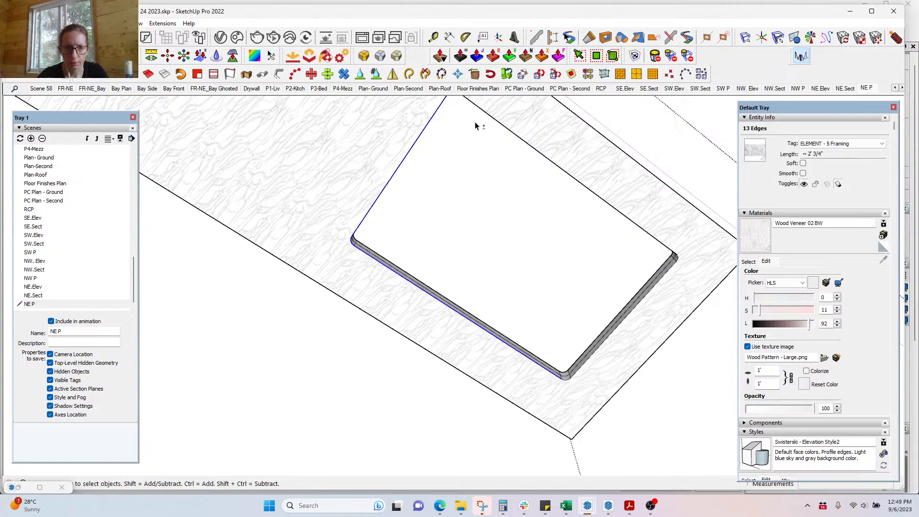
left_click(500, 123, "shift")
middle_click_drag(503, 134, 455, 151)
left_click(455, 152, "shift")
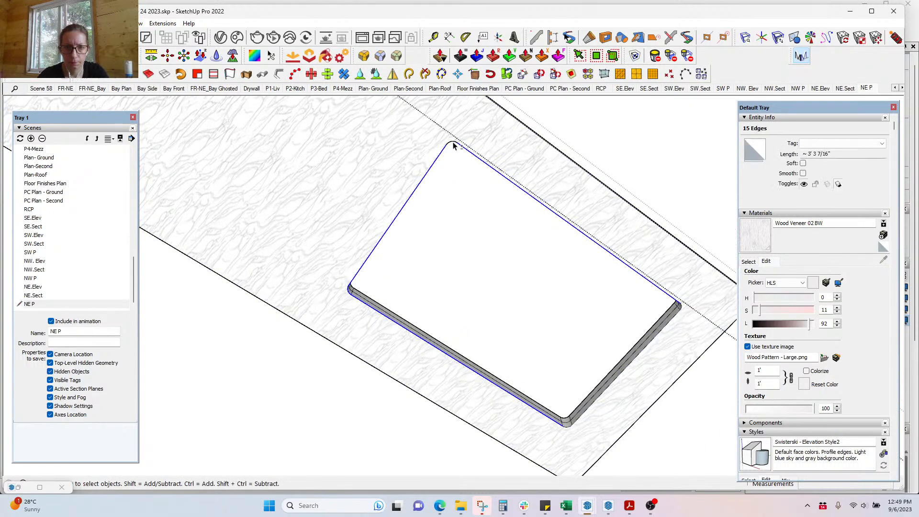
left_click(681, 313, "shift")
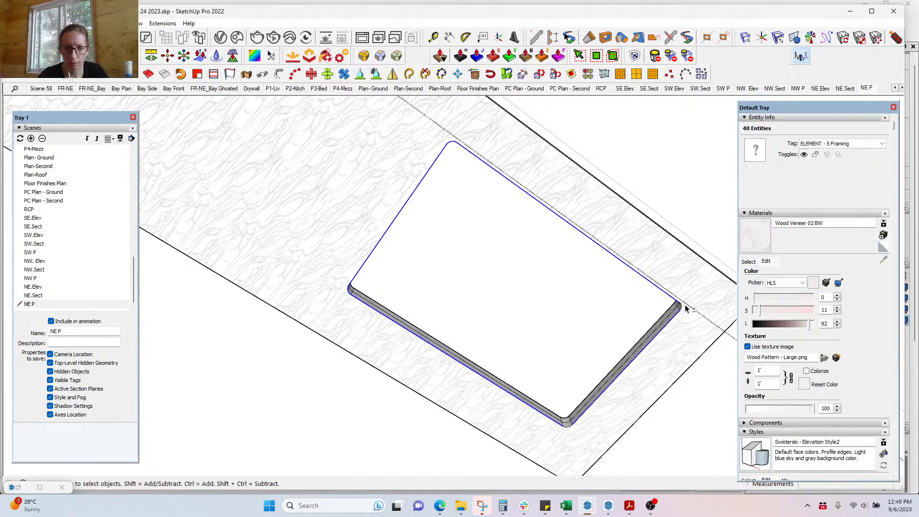
left_click(566, 429, "shift")
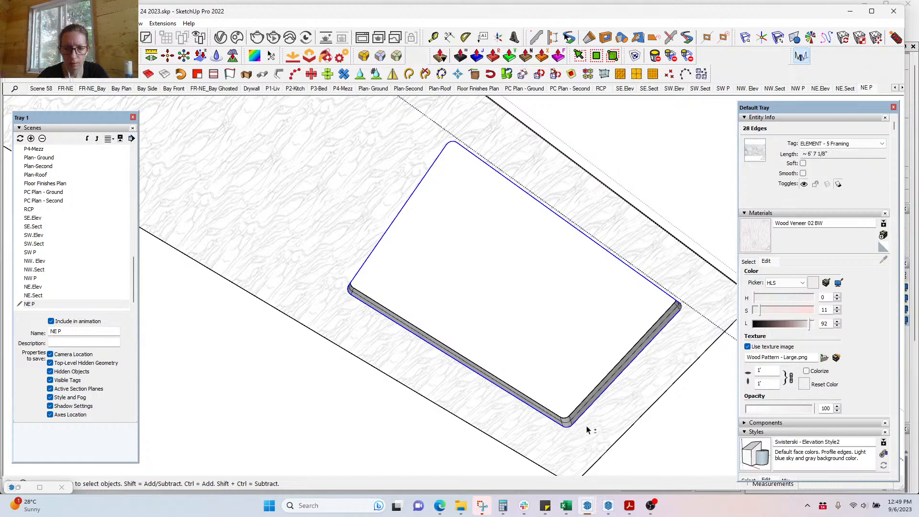
scroll(678, 334, "up", 5)
middle_click_drag(660, 268, 747, 333)
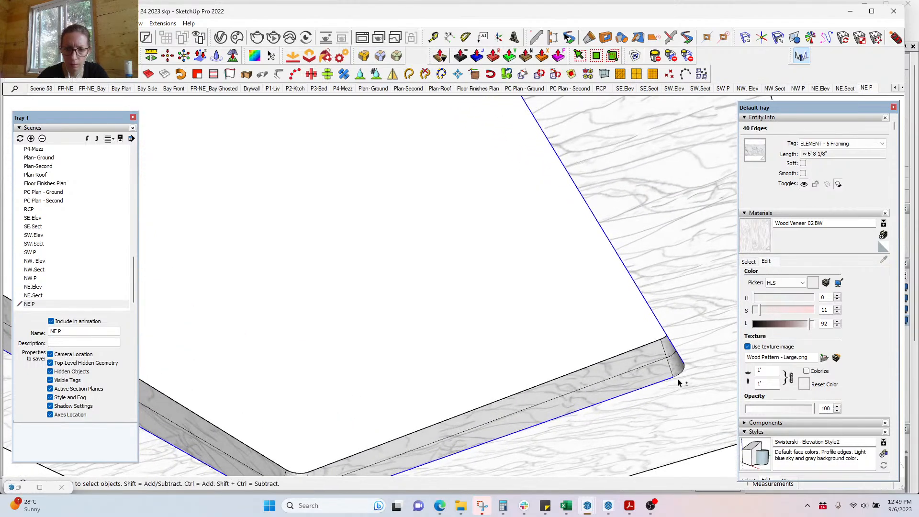
scroll(585, 311, "down", 3)
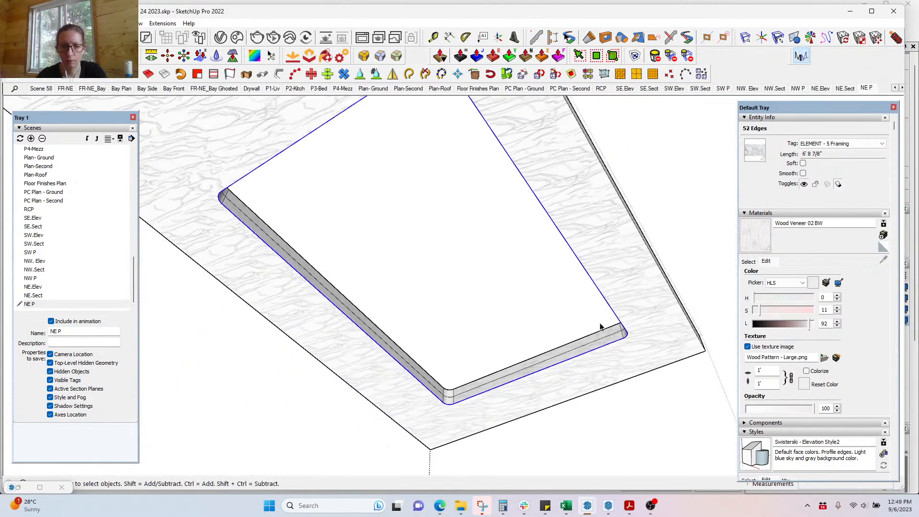
Step: Offset the cutout outline 3/4", push/pull the strip, and close the countertop group
key("f")
left_click(628, 341)
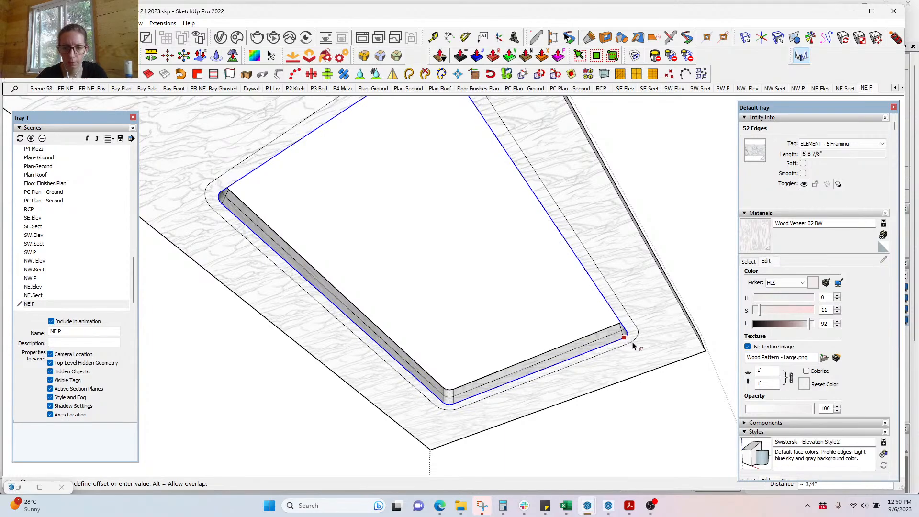
left_click(633, 345)
key("p")
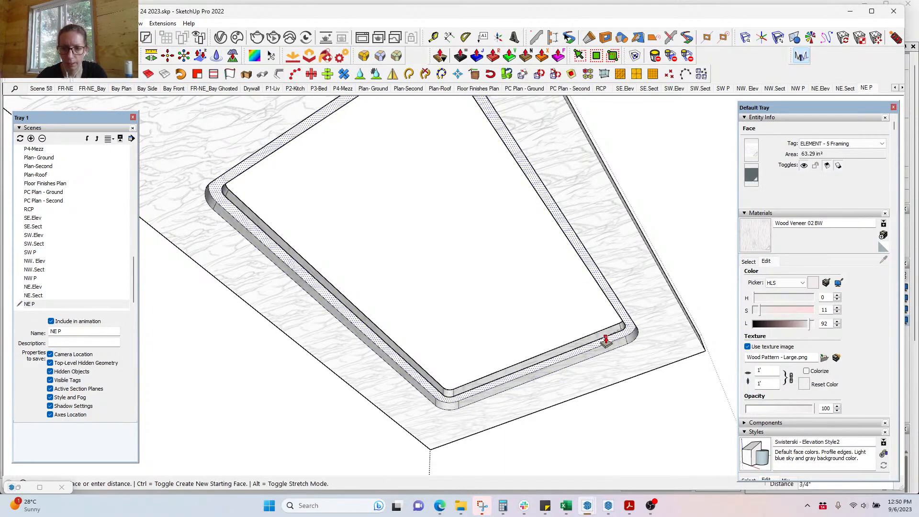
middle_click_drag(616, 353, 446, 390)
scroll(298, 314, "down", 2)
key("Escape")
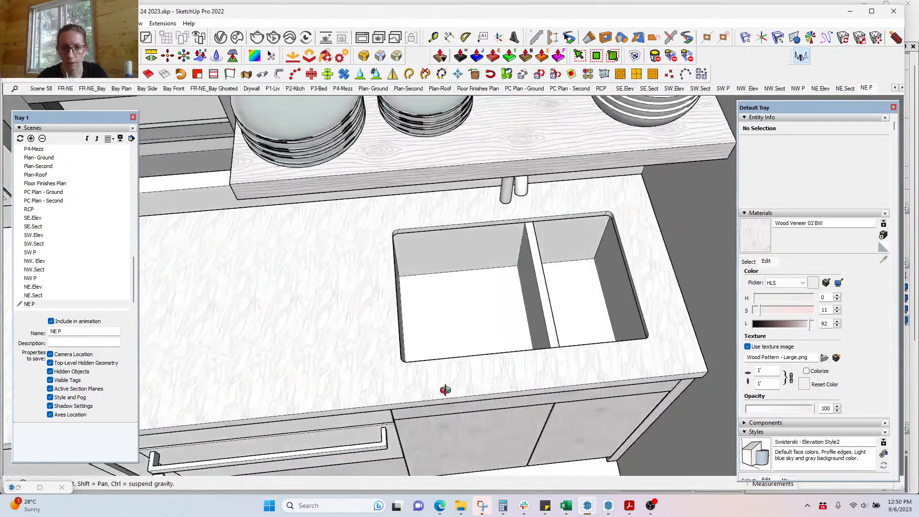
Step: Inside the sink group, draw two crossing diagonal guides across the left basin floor
scroll(484, 323, "down", 3)
scroll(477, 319, "up", 5)
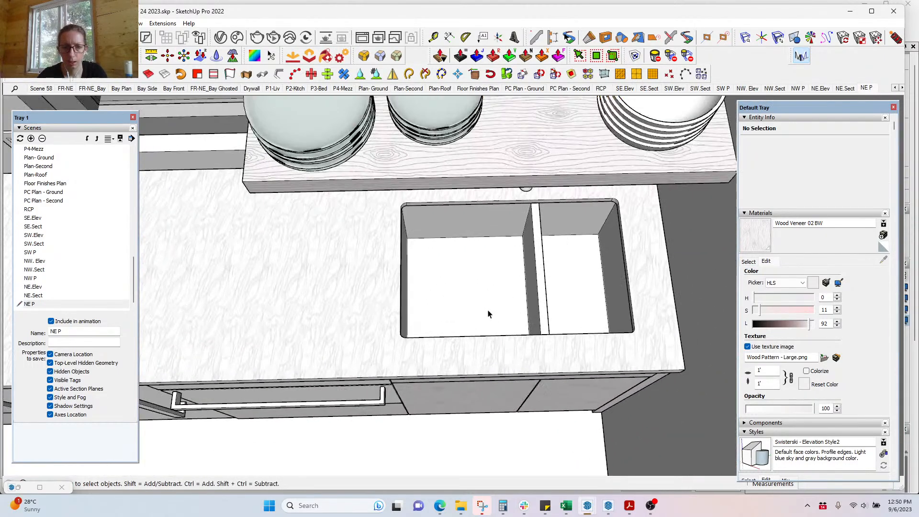
double_click(487, 285)
left_click(489, 286)
middle_click_drag(488, 285, 480, 366)
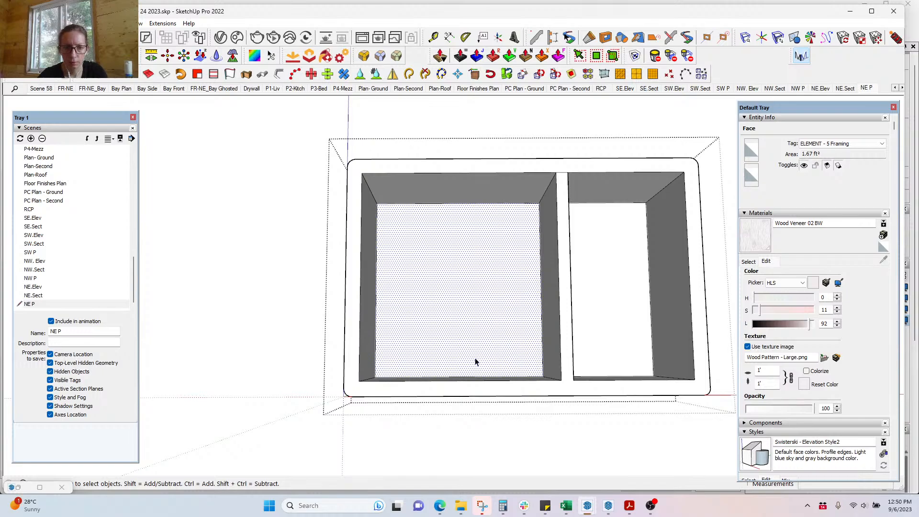
key("t")
left_click(375, 378)
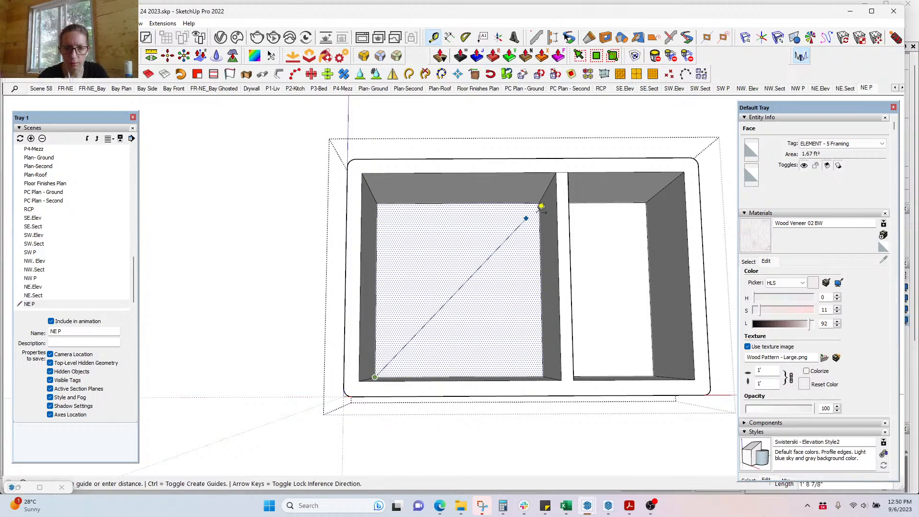
left_click(544, 199)
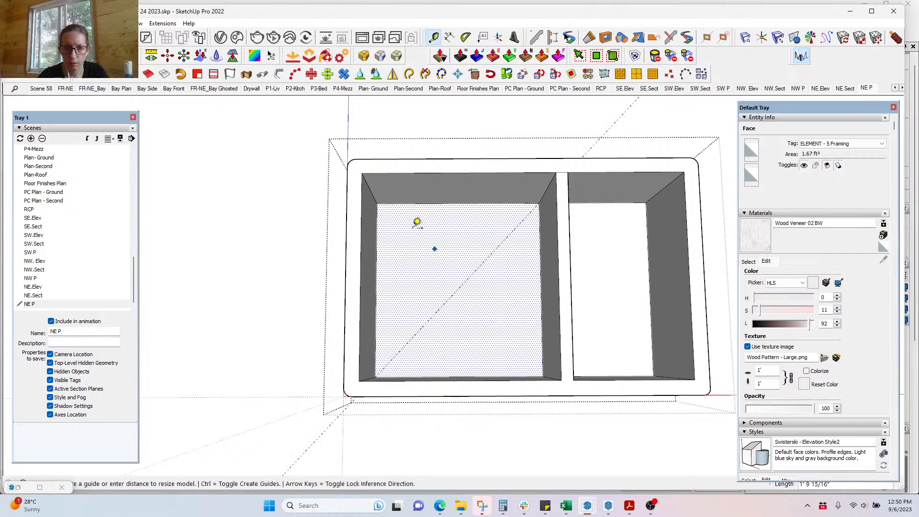
left_click(379, 205)
left_click(543, 376)
Step: Draw diagonal guides across the right basin floor to mark its centre
middle_click_drag(666, 336, 385, 355, "shift")
left_click(317, 390)
middle_click_drag(381, 275, 354, 383)
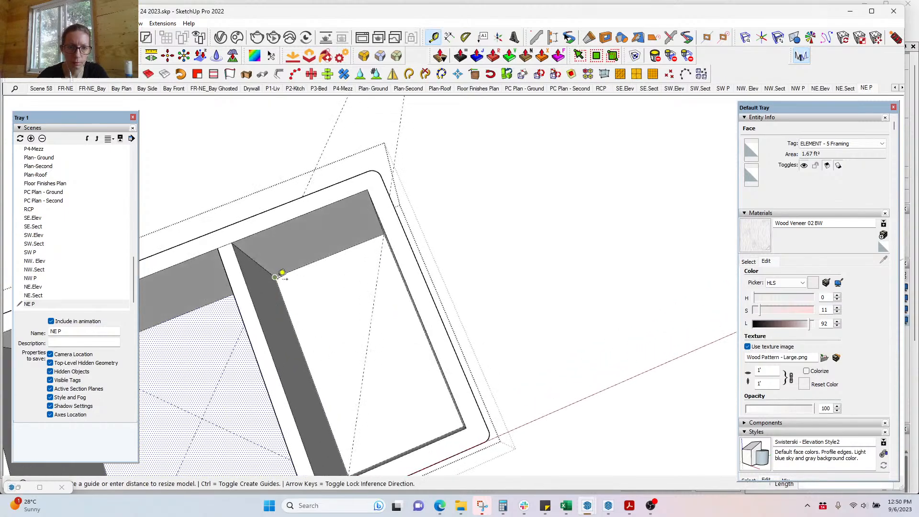
left_click(276, 279)
middle_click_drag(438, 384, 622, 356, "shift")
left_click(625, 387)
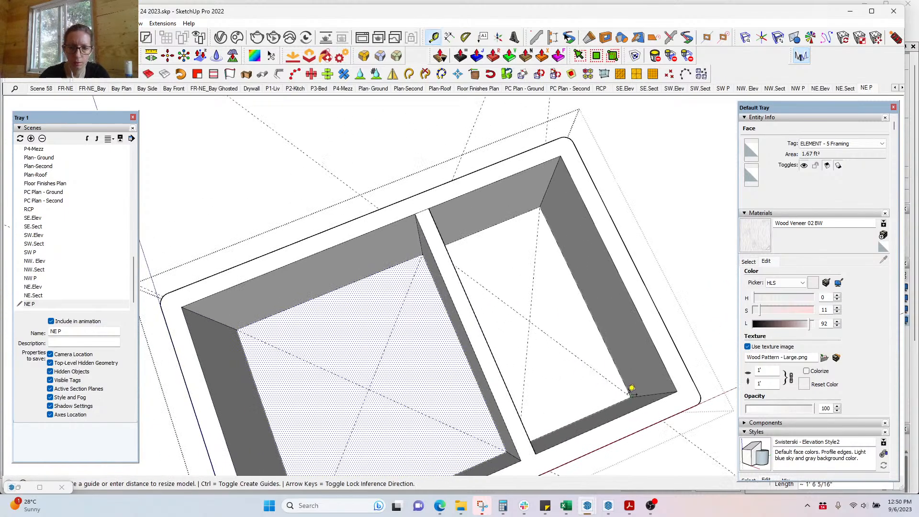
key("c")
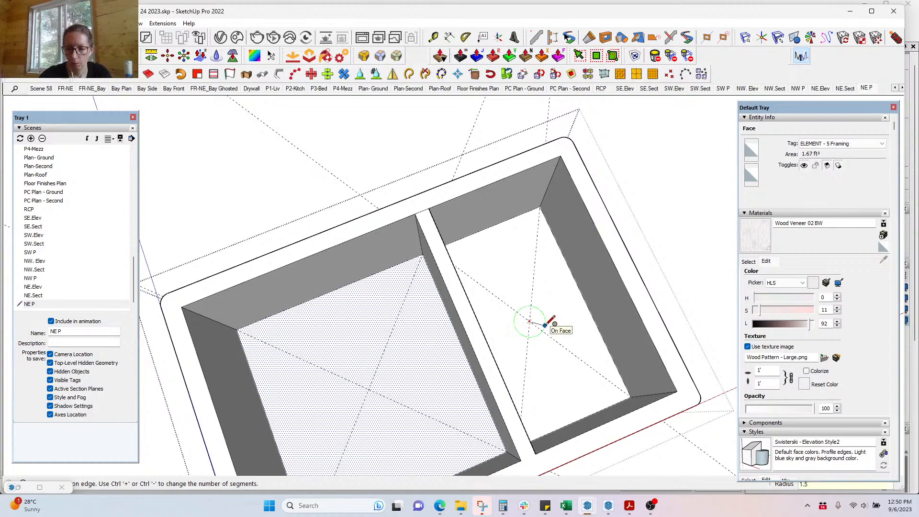
Step: Draw small drain circles at the guide intersections in the right and left basins
left_click(545, 325)
key("ctrl+z")
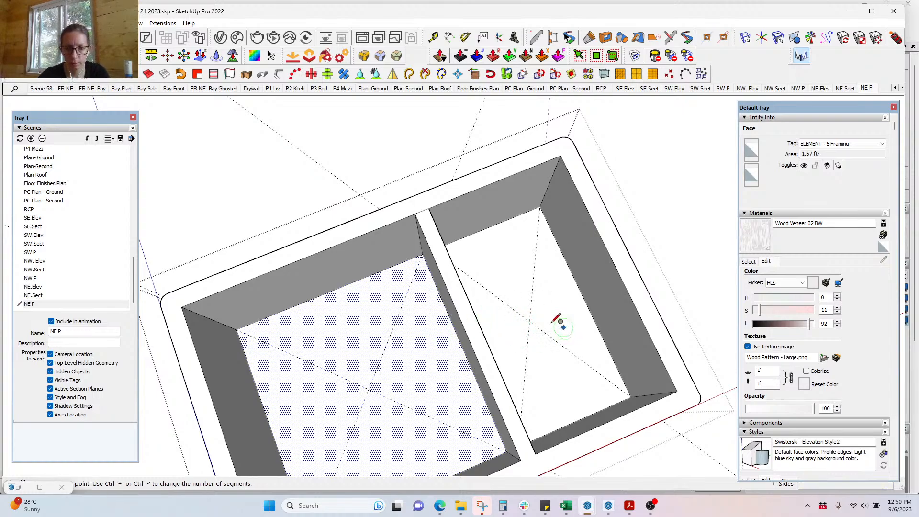
left_click(530, 322)
left_click(542, 326)
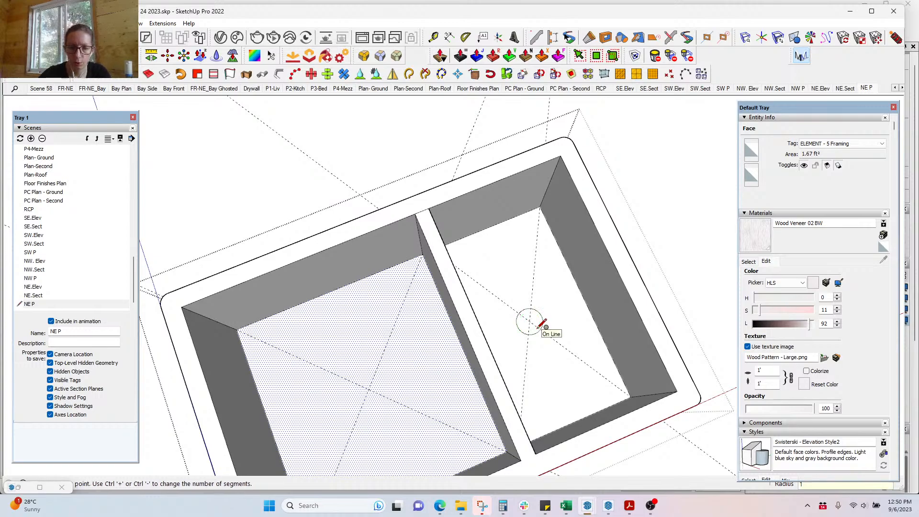
left_click(368, 389)
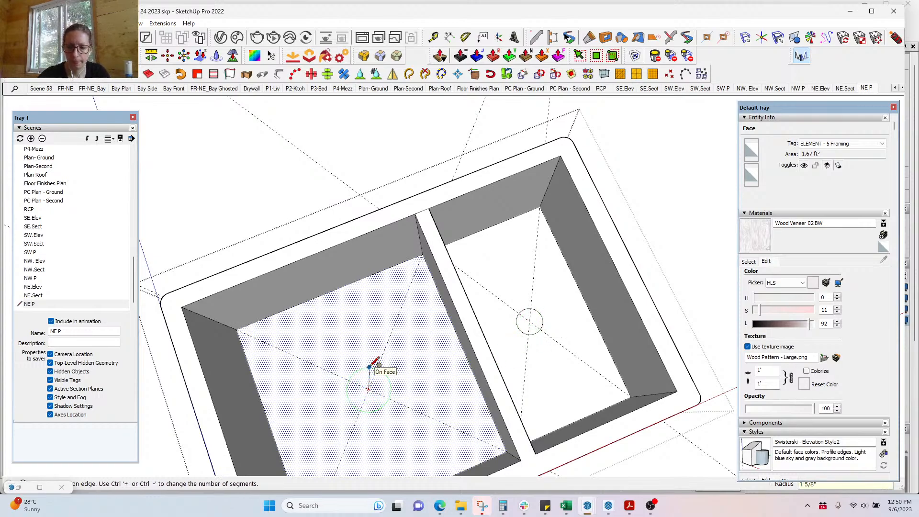
left_click(376, 363)
Step: Push/Pull both drain circles down through the basin floors
key("p")
left_click(372, 401)
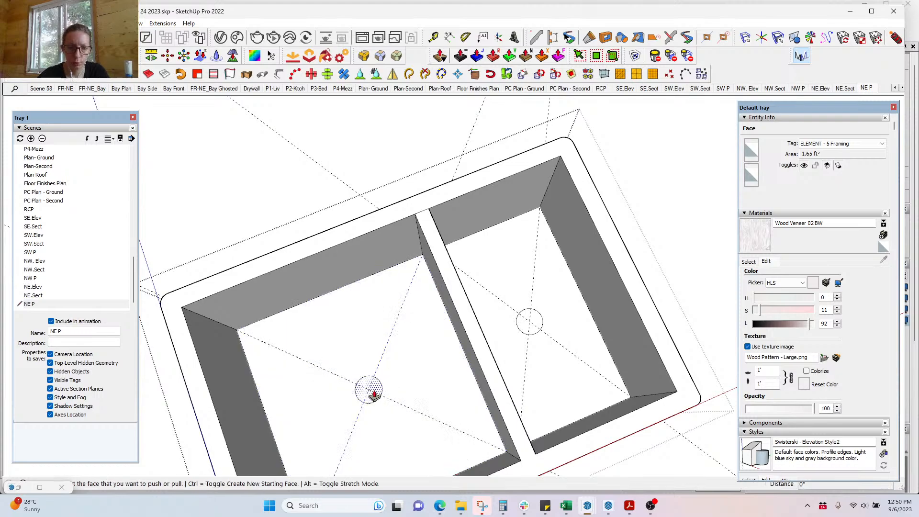
middle_click_drag(370, 386, 452, 4)
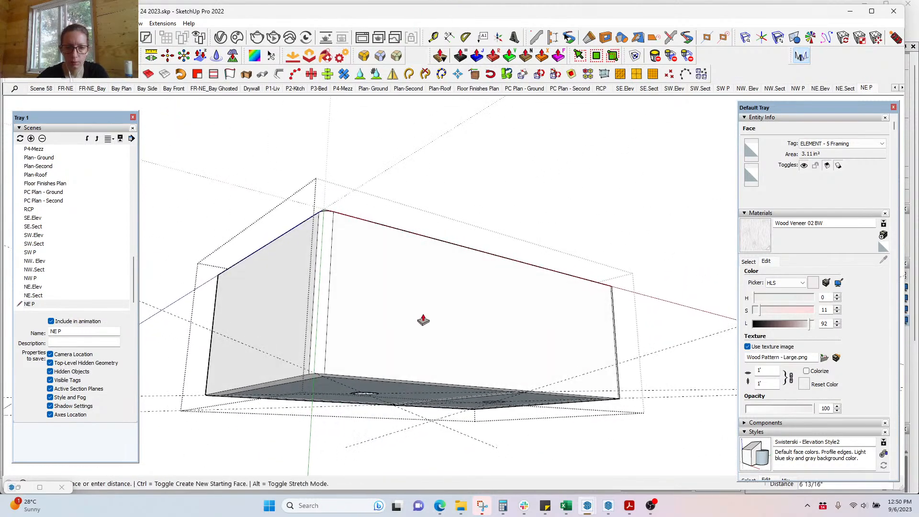
left_click(427, 395)
middle_click_drag(466, 359, 544, 261)
left_click(546, 268)
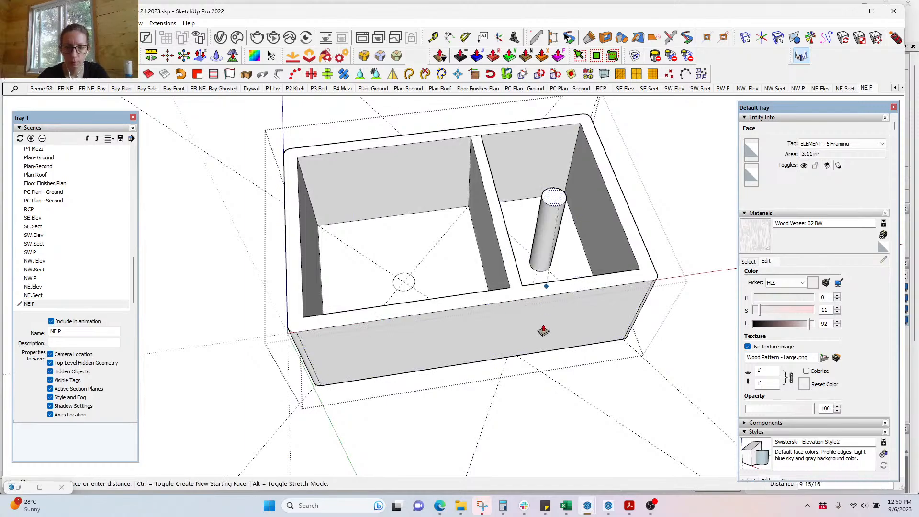
middle_click_drag(545, 335, 560, 403)
middle_click_drag(546, 311, 389, 449)
Step: Delete the leftover left circle face to open the drain, then zoom out to the kitchen
key("space")
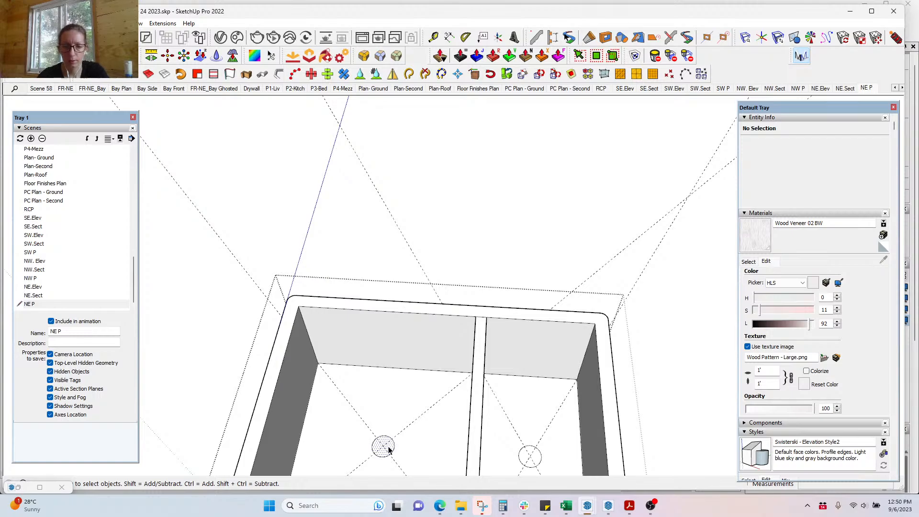
key("Delete")
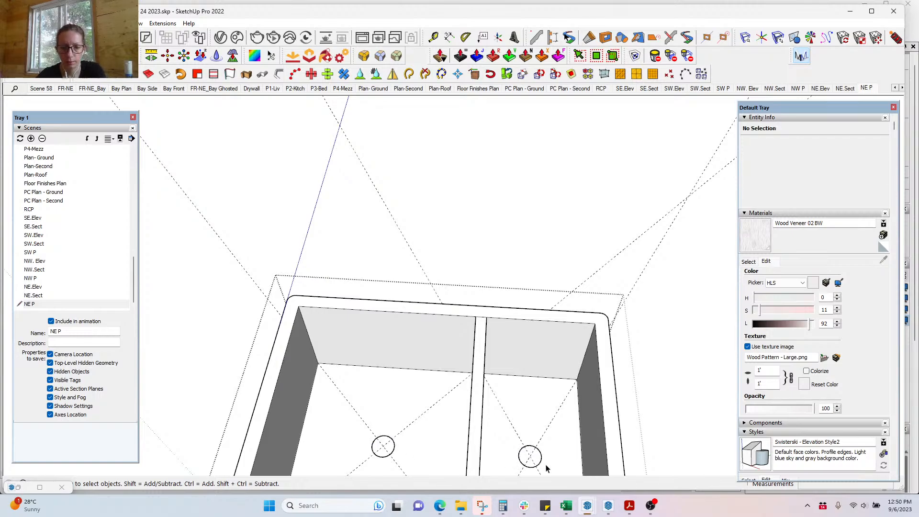
middle_click_drag(539, 459, 544, 434)
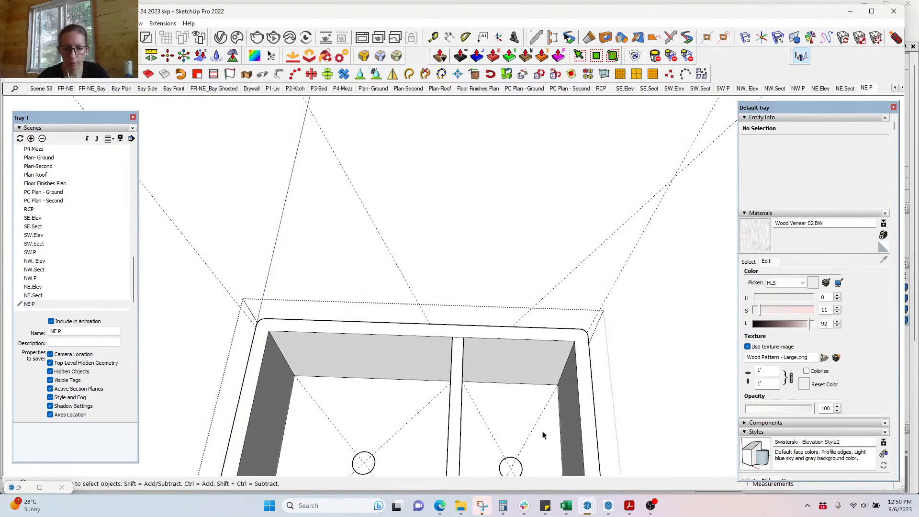
scroll(502, 424, "down", 8)
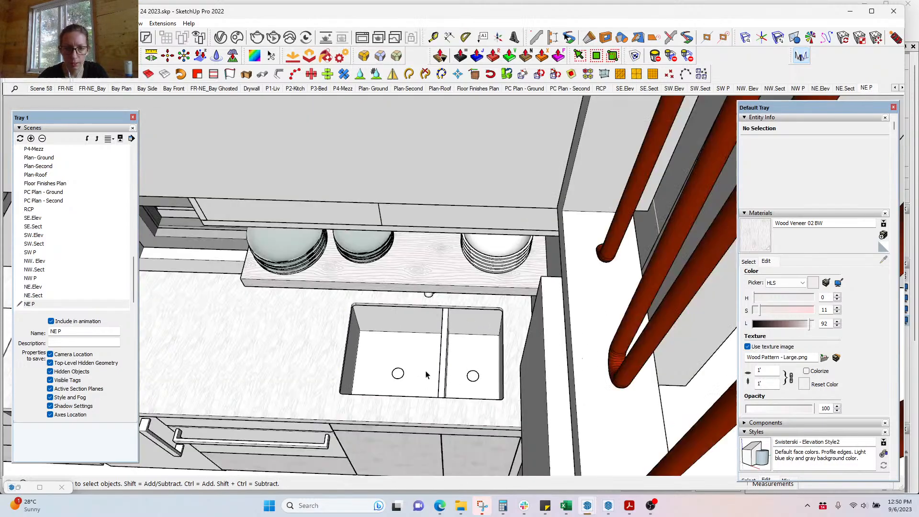
middle_click_drag(428, 375, 569, 273)
scroll(569, 274, "down", 5)
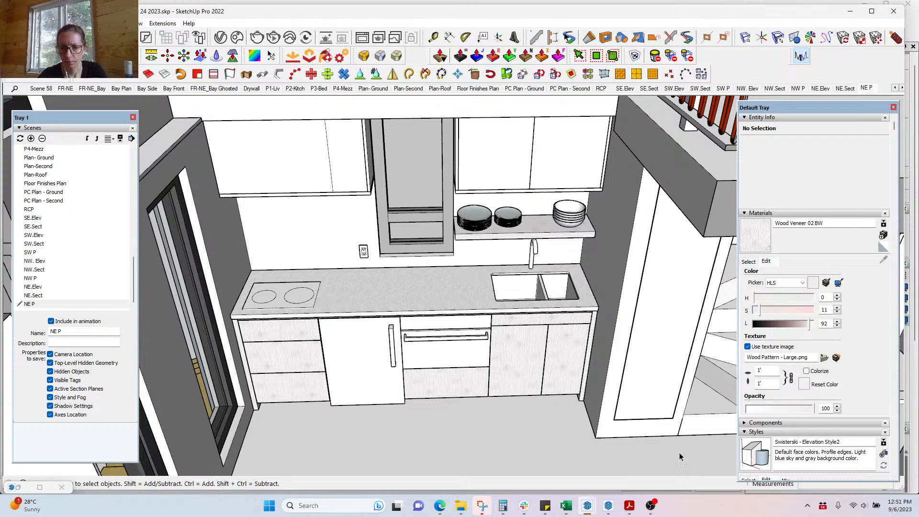
Step: Orbit around the stair wall, briefly opening and leaving the stair-side component
mouse_move(627, 368)
middle_mouse_down()
mouse_move(353, 329)
mouse_move(411, 363)
mouse_move(448, 363)
middle_mouse_up()
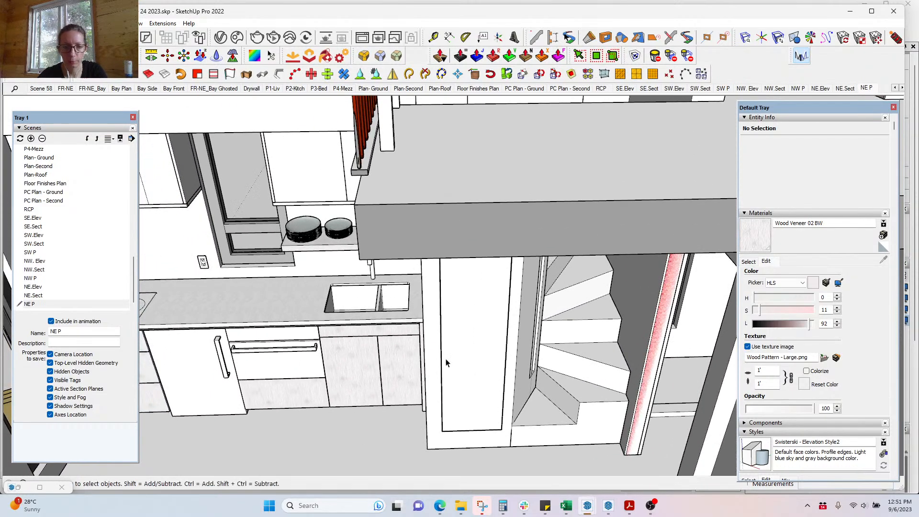
key("b")
key("space")
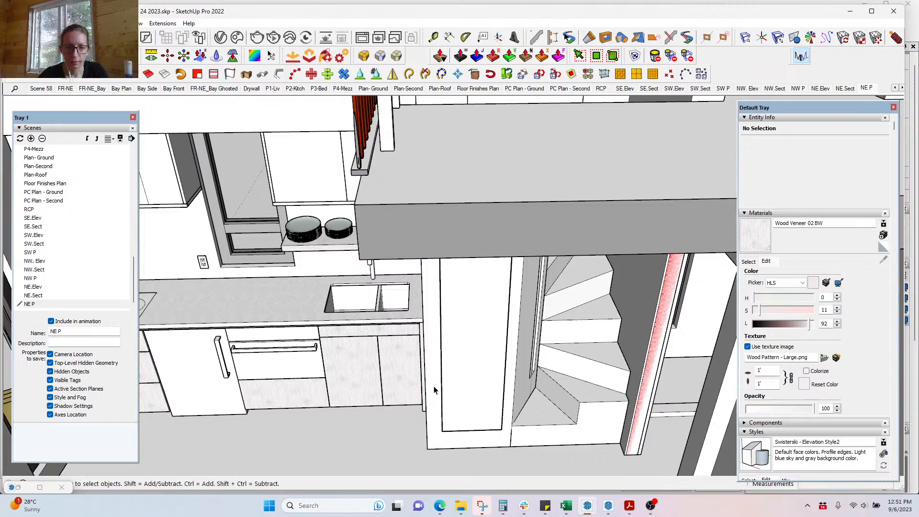
double_click(433, 387)
left_click(434, 387)
key("Escape")
key("Escape")
middle_click_drag(448, 425, 573, 383)
Step: Inside the wall group, paint the narrow wall face with Wood Veneer 02 BW
double_click(456, 314)
key("ctrl+a")
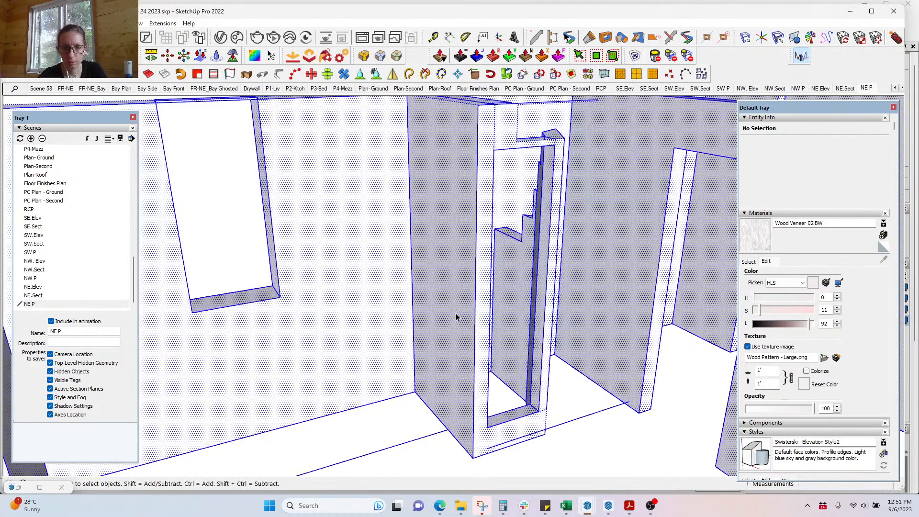
left_click(461, 332)
key("b")
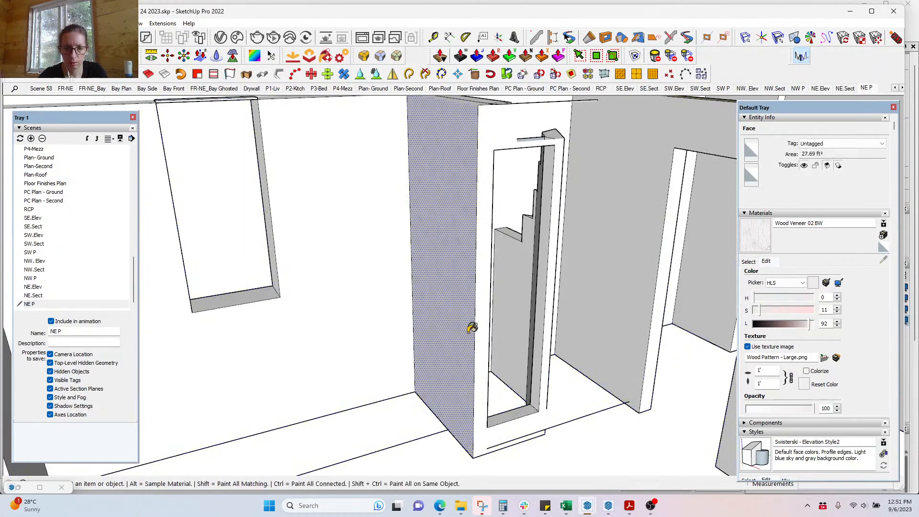
left_click(484, 333)
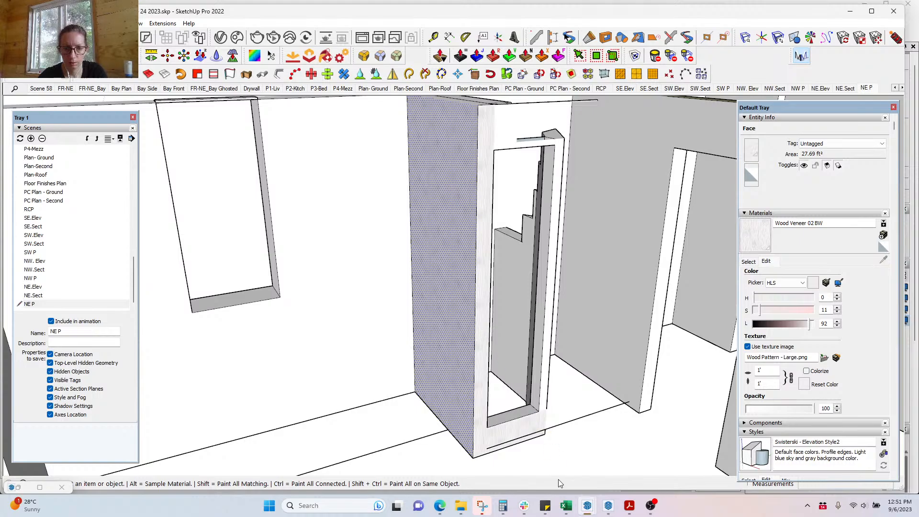
Step: Paint the panel's side, header and front faces with wood veneer, then reopen the panel group
mouse_move(427, 425)
middle_mouse_down()
mouse_move(472, 362)
mouse_move(443, 386)
mouse_move(558, 273)
middle_mouse_up()
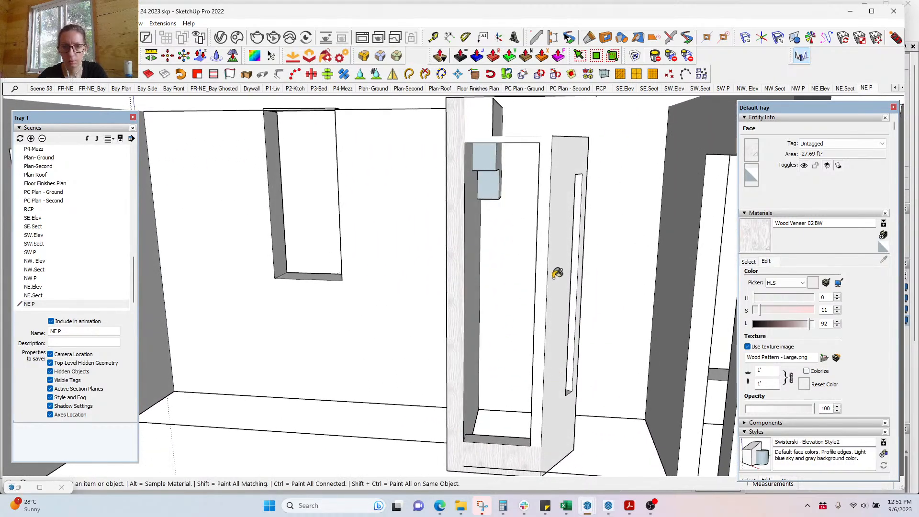
left_click(548, 253)
left_click(500, 132)
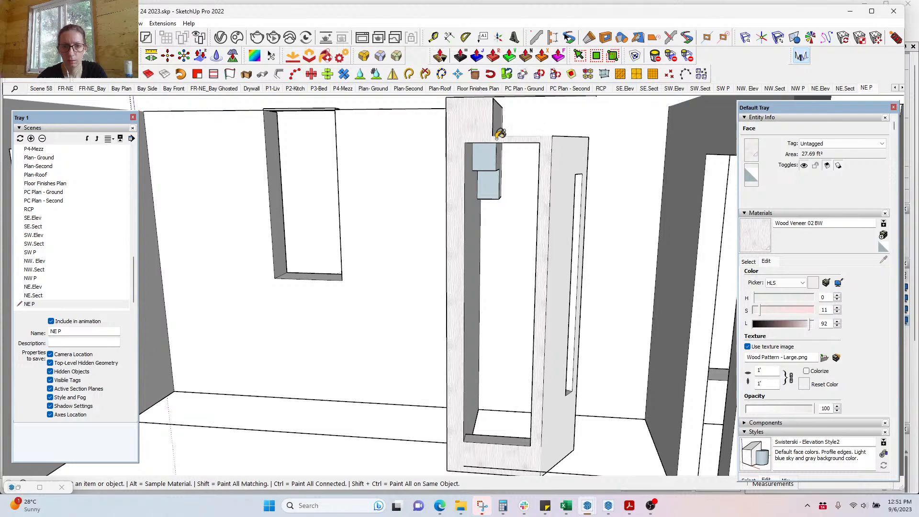
left_click(573, 158)
key("space")
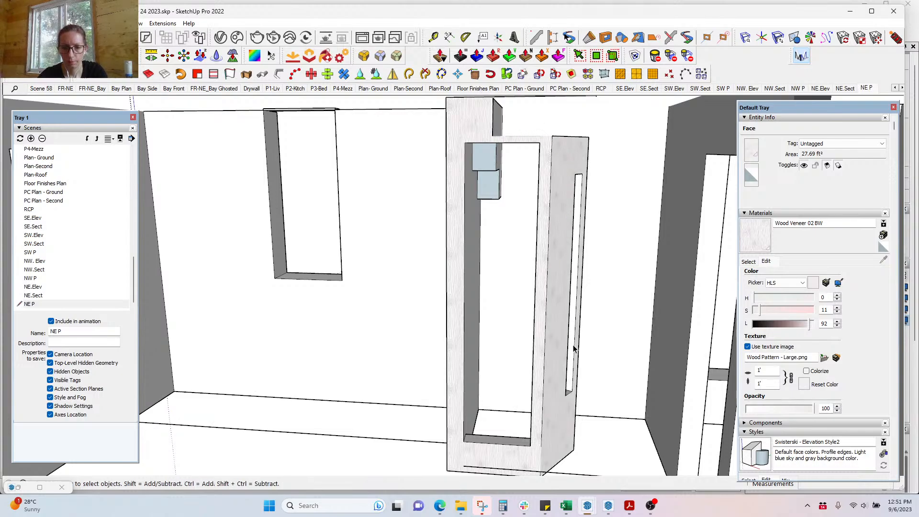
key("Escape")
double_click(510, 376)
Step: Select all the panel's geometry, paint it with Wood Veneer 02 BW, and close the group
key("ctrl+a")
key("b")
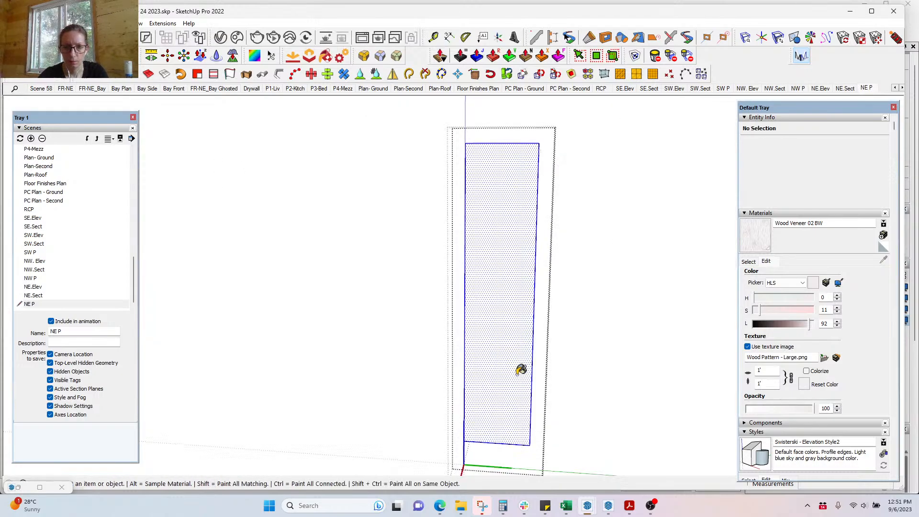
left_click(519, 375)
key("space")
key("Escape")
Step: Inside the stair group, draw a new edge along the bottom step
middle_click_drag(566, 392, 559, 303)
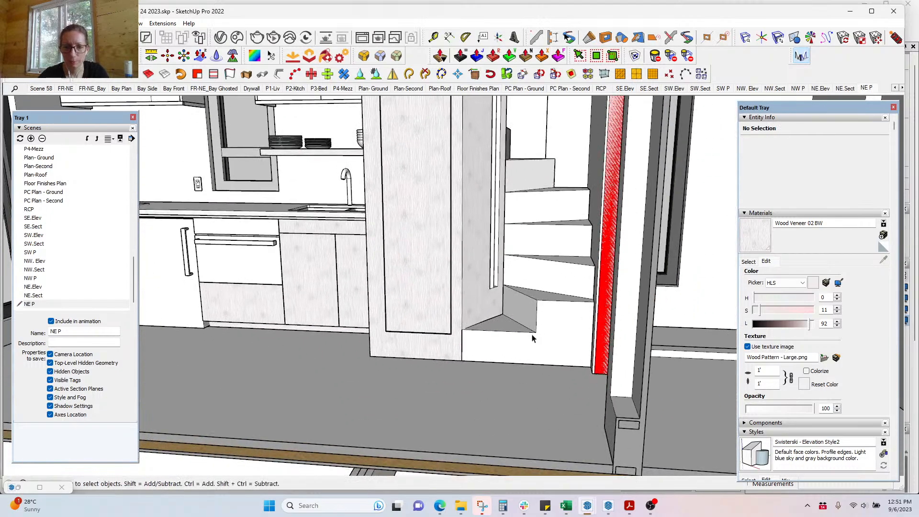
scroll(532, 336, "up", 2)
double_click(539, 339)
key("l")
left_click(538, 332)
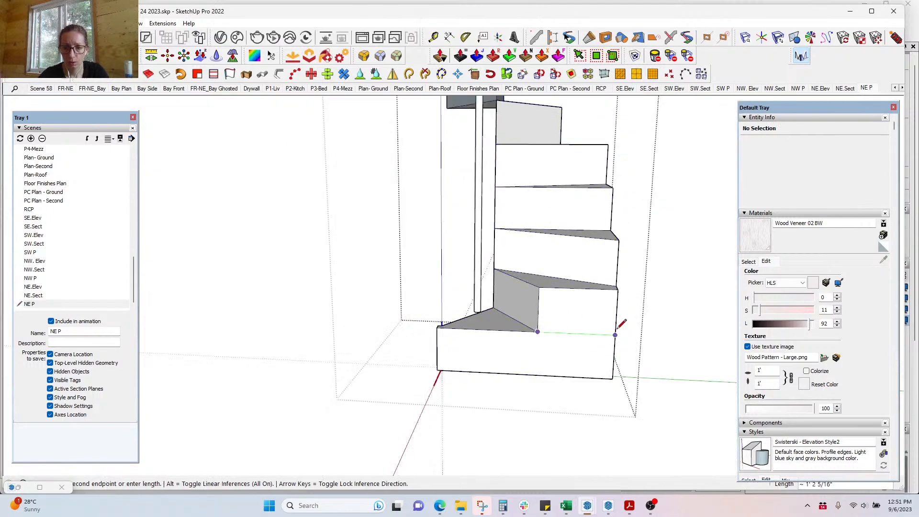
left_click(617, 331)
Step: Paint the stair faces with Wood Veneer 02 BW
key("b")
left_click(569, 360, "ctrl")
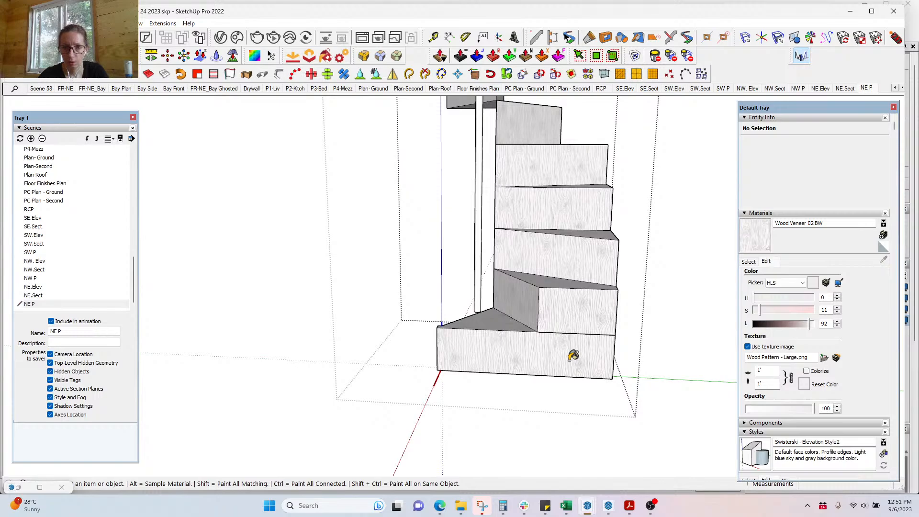
mouse_move(534, 313)
middle_mouse_down()
mouse_move(640, 427)
mouse_move(513, 339)
mouse_move(547, 305)
middle_mouse_up()
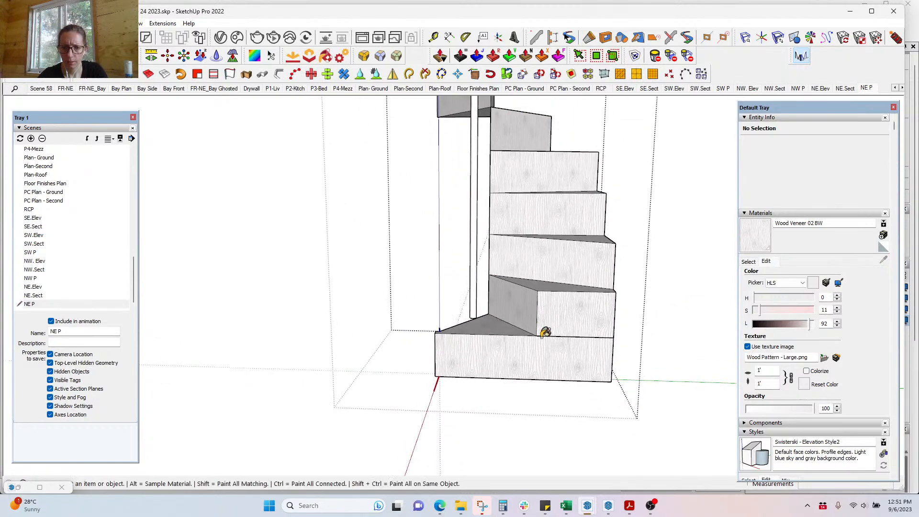
Step: Draw an edge across the bottom step's front, splitting that face in two
key("space")
left_click(536, 369)
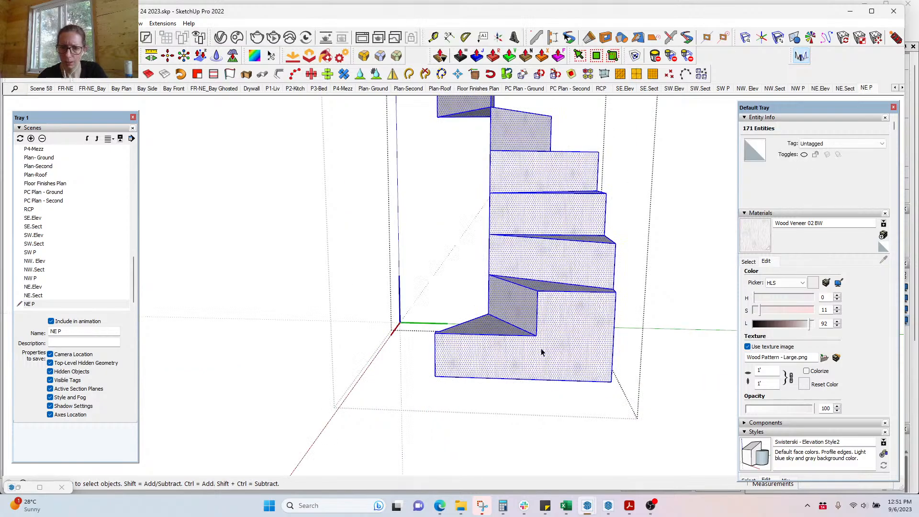
key("l")
left_click(537, 336)
left_click(614, 337)
Step: Make the bottom step's lower front face a unique texture, Wood Veneer 02 BW#1, at the suggested size
key("space")
left_click(556, 360)
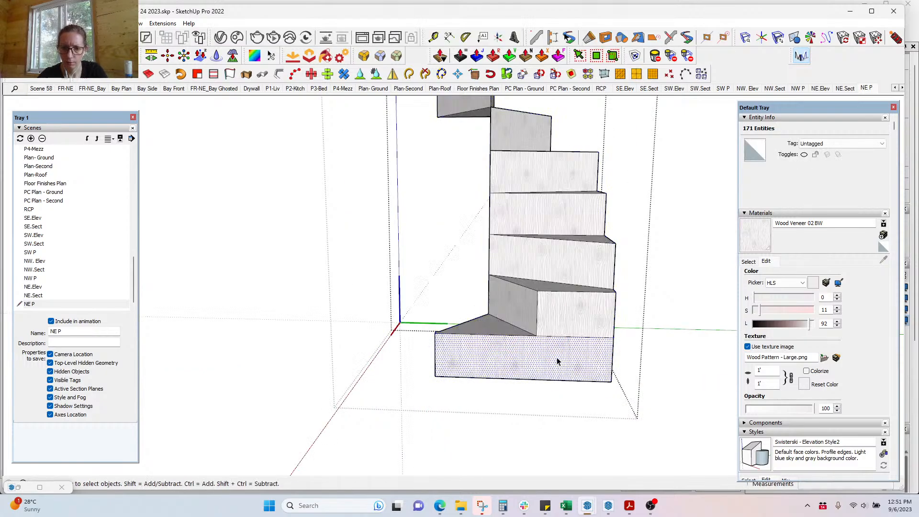
right_click(557, 357)
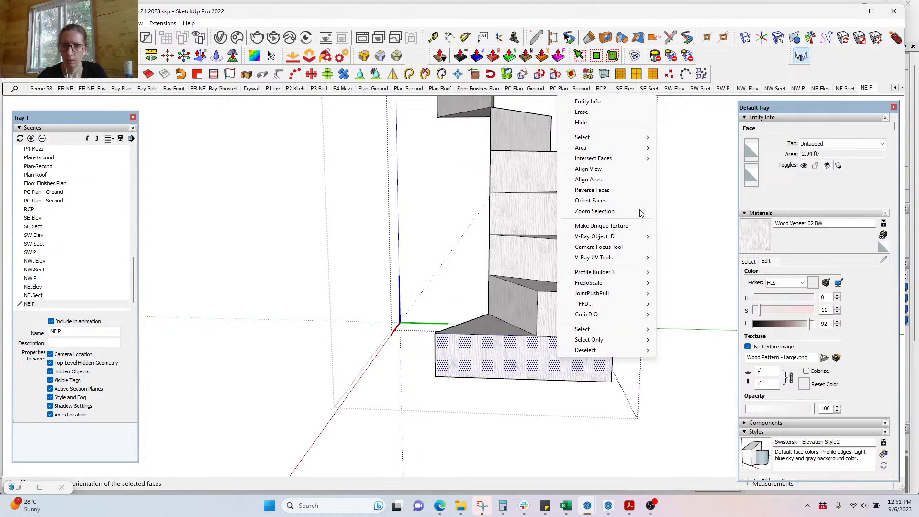
mouse_move(637, 266)
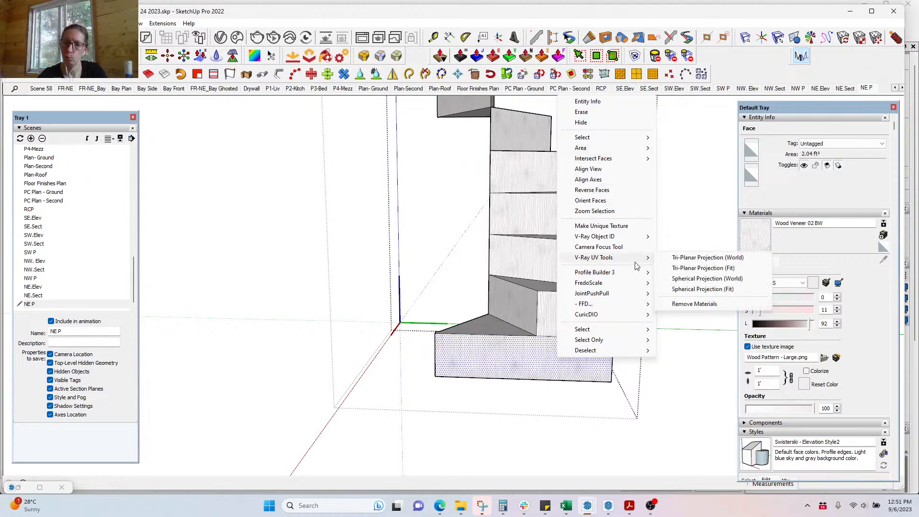
left_click(474, 353)
right_click(475, 348)
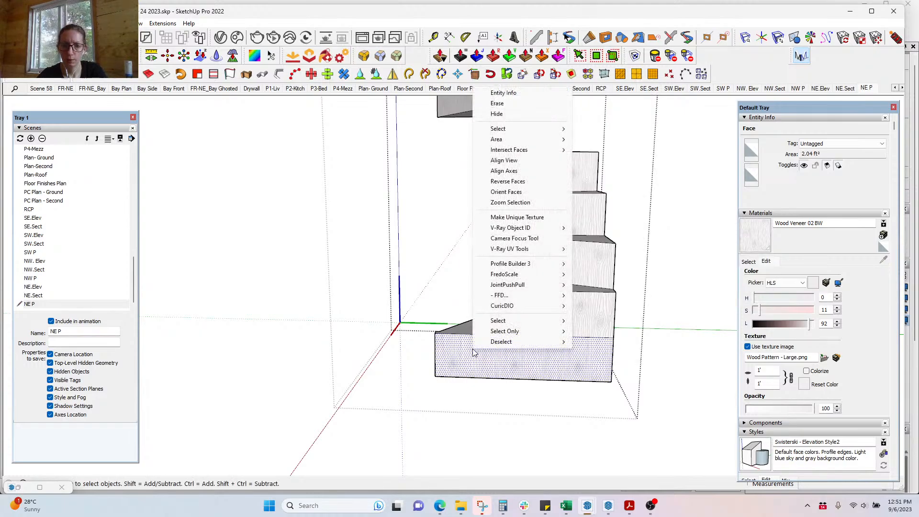
left_click(542, 219)
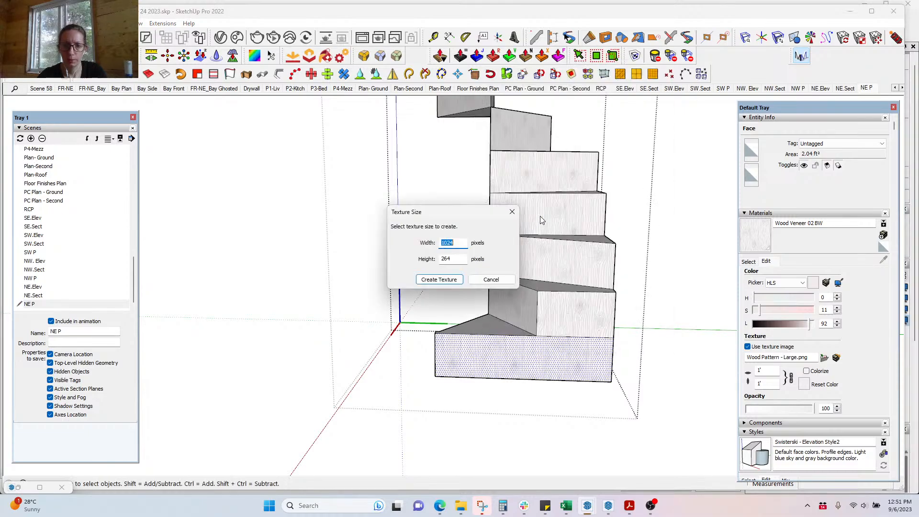
left_click(439, 279)
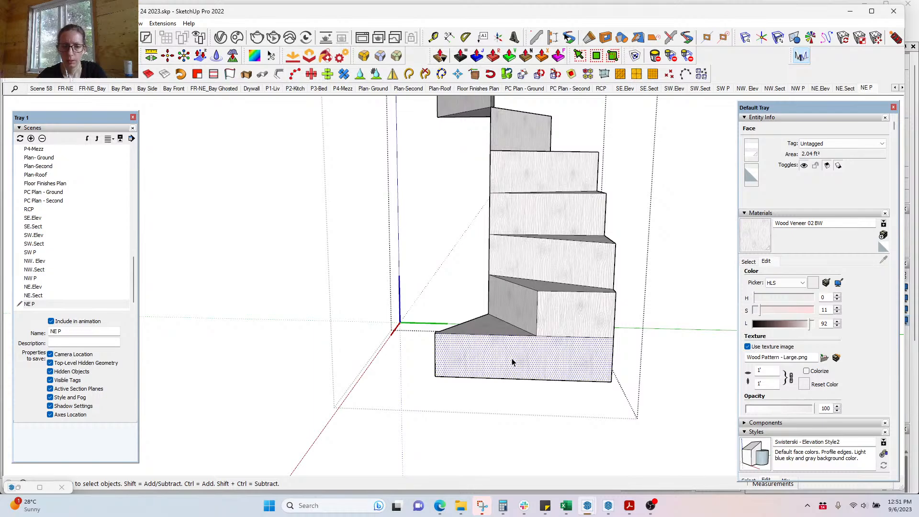
Step: Rotate the face's wood grain 90° with Texture Position and commit it
right_click(514, 359)
mouse_move(576, 210)
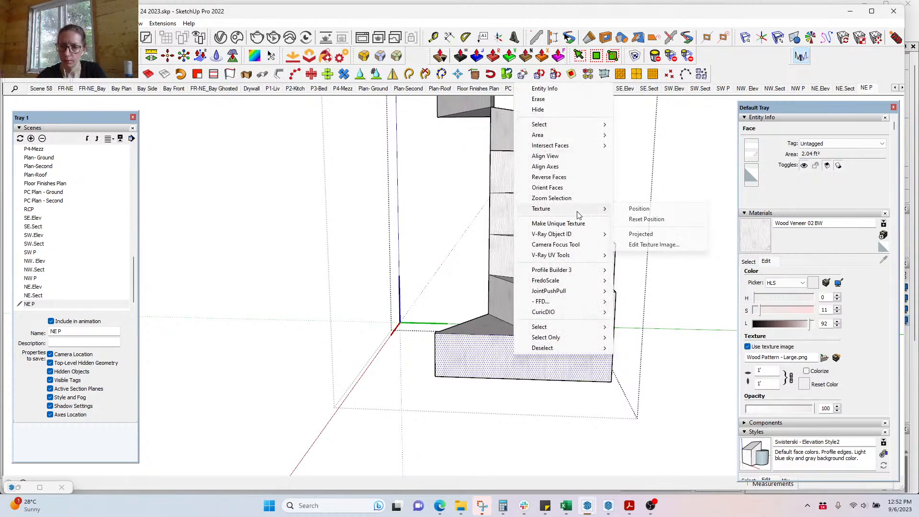
left_click(640, 209)
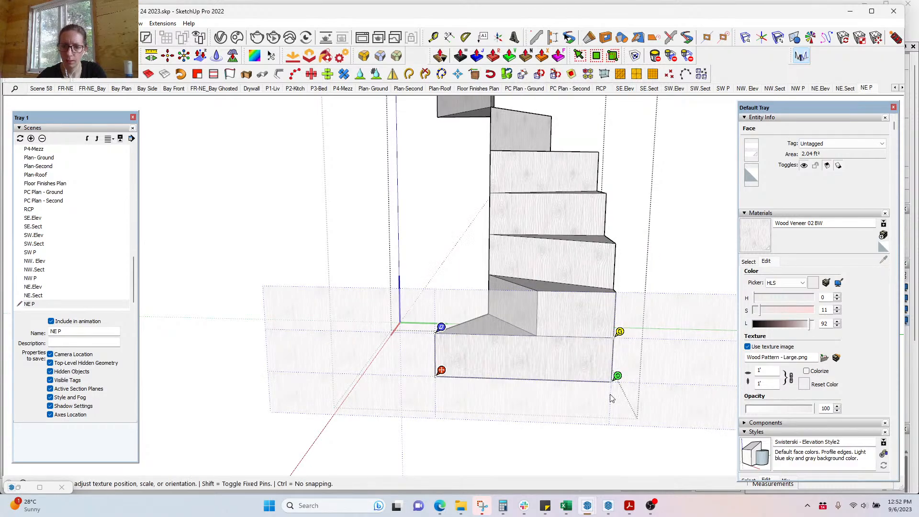
right_click(623, 378)
mouse_move(659, 410)
left_click(708, 410)
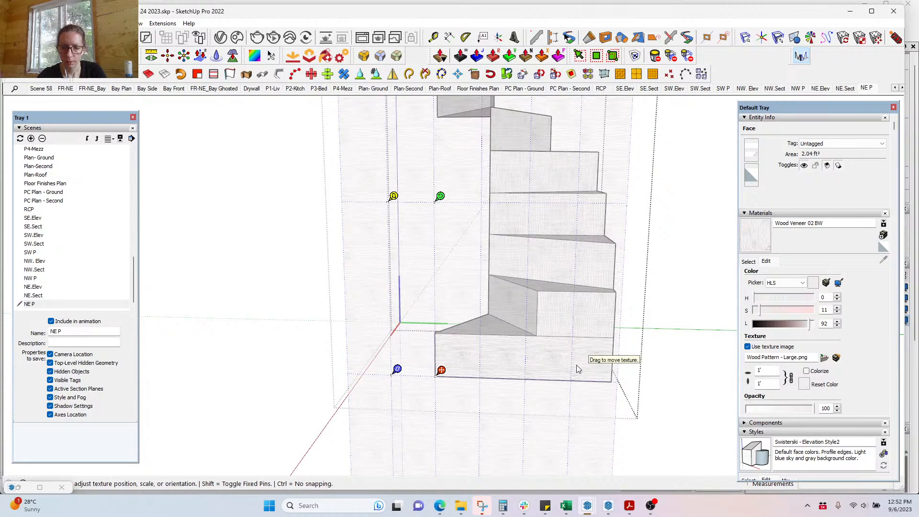
key("Return")
key("b")
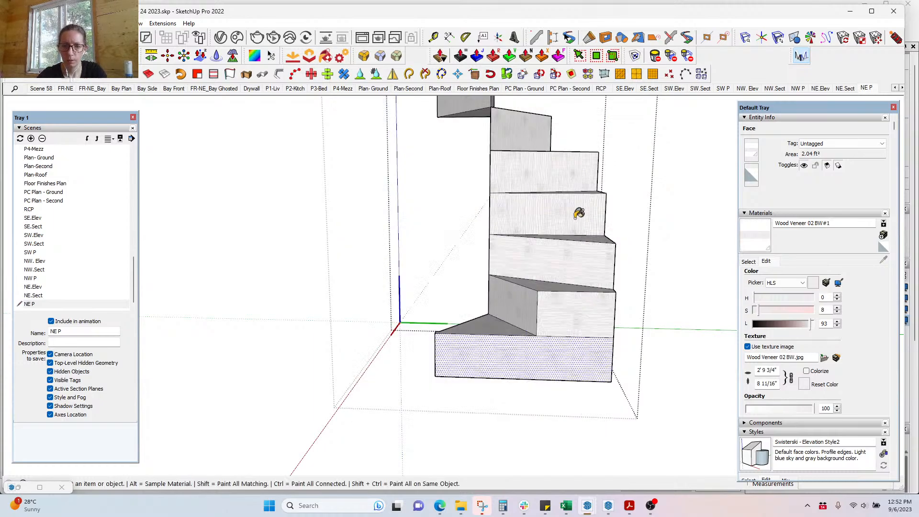
Step: Inspect the veneer grain on the spiral stair, then zoom back out to the whole kitchen
middle_click_drag(546, 221, 562, 291, "shift")
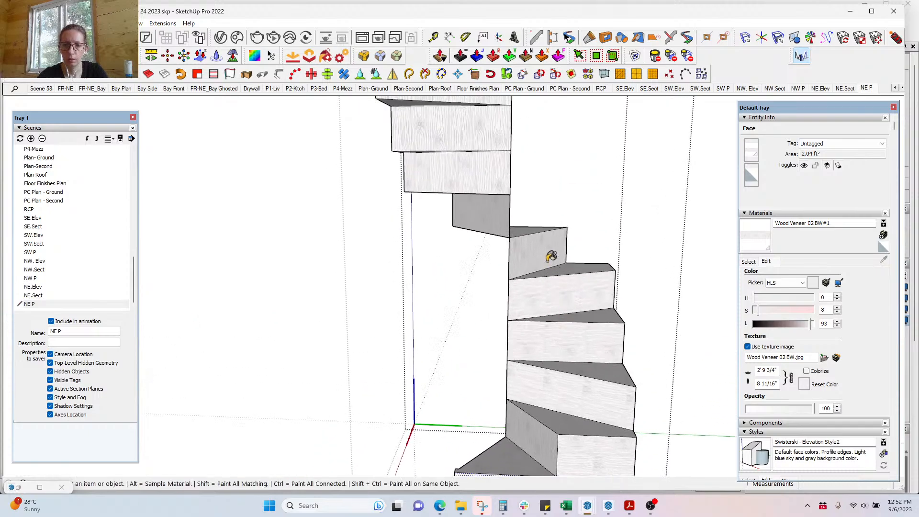
scroll(551, 257, "up", 6)
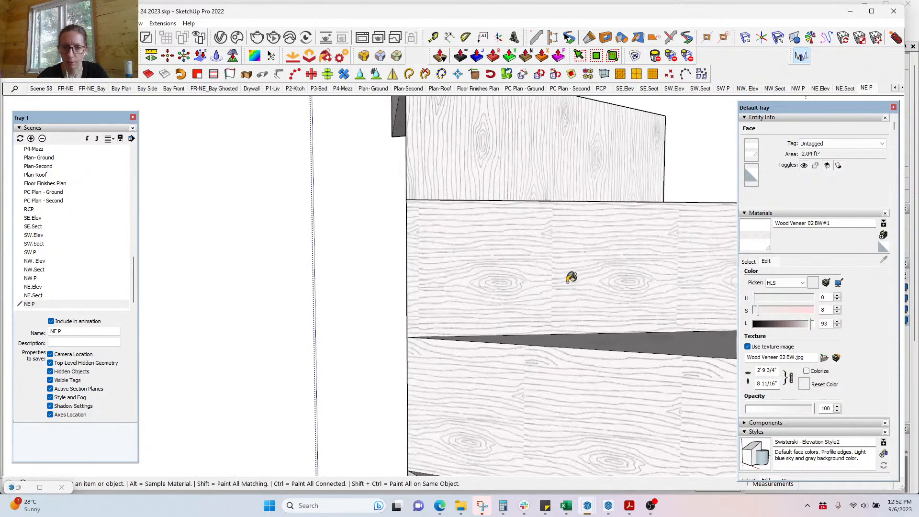
scroll(571, 277, "up", 3)
scroll(545, 214, "down", 8)
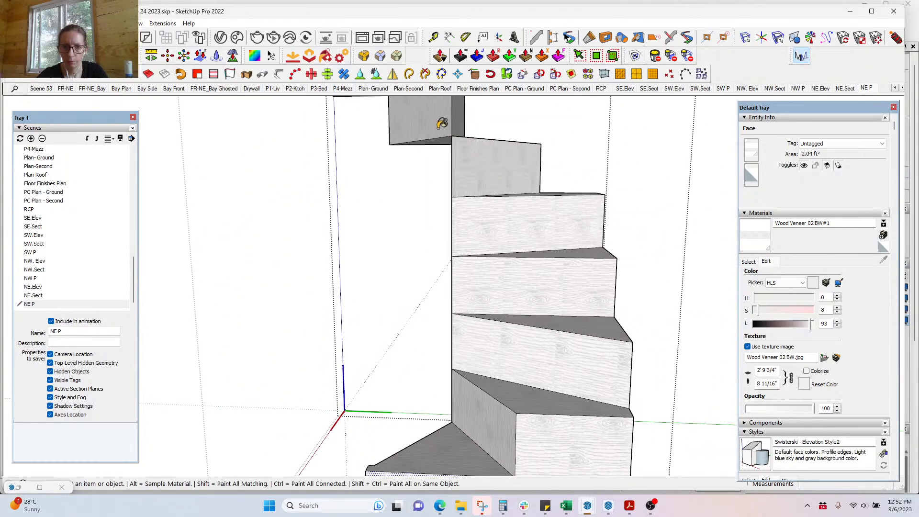
mouse_move(499, 162)
middle_mouse_down()
mouse_move(554, 350)
mouse_move(567, 353)
middle_mouse_up()
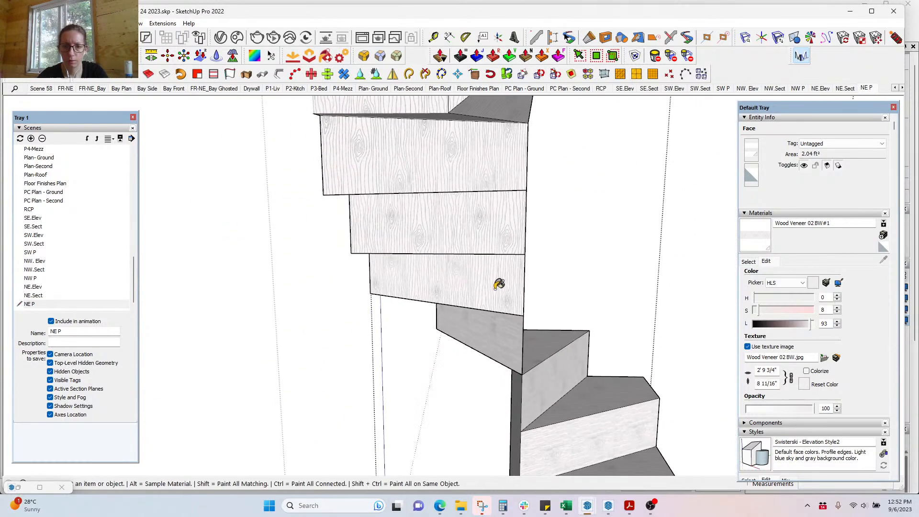
key("space")
scroll(526, 273, "down", 10)
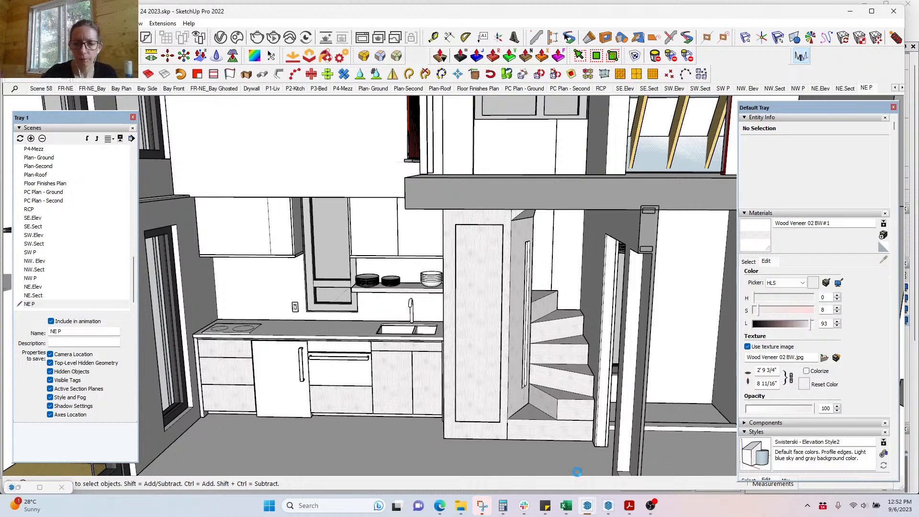
Step: Check the OBS and YouTube Studio windows, then bring up the LayOut document
left_click(655, 512)
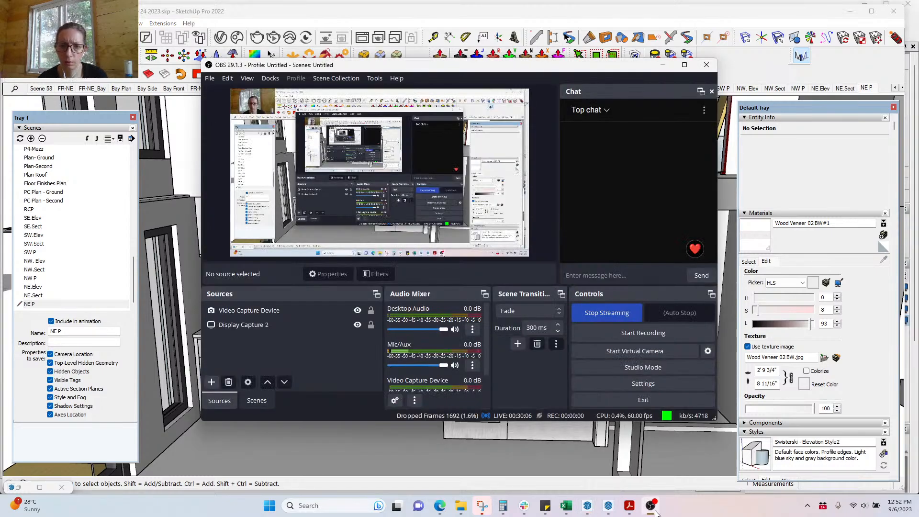
left_click(663, 64)
left_click(442, 510)
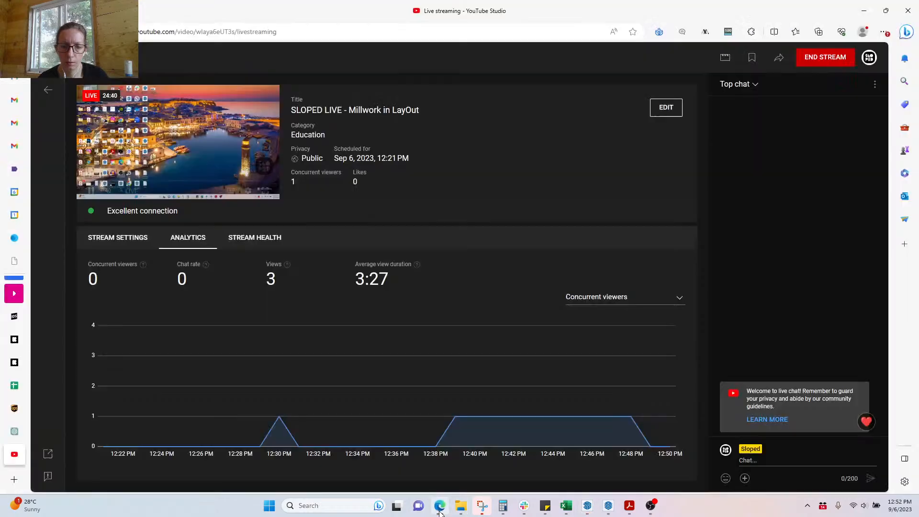
left_click(440, 511)
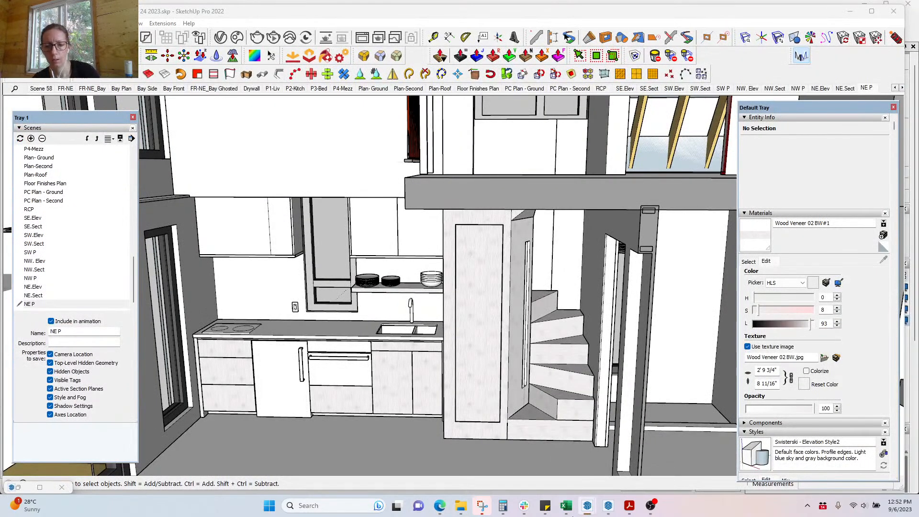
left_click(609, 506)
Step: Update the out-of-date Tweedsmuir master model reference in Document Setup's References list
scroll(350, 331, "down", 1)
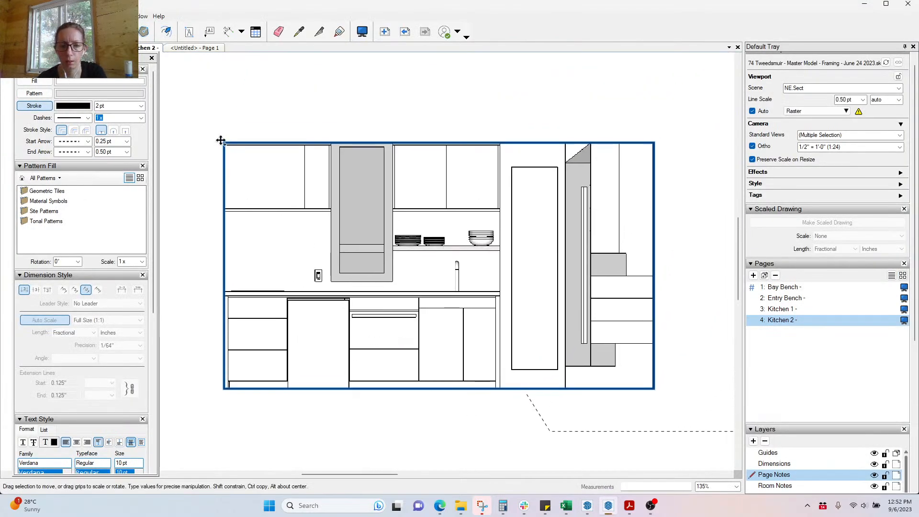
key("ctrl+shift+d")
left_click(144, 68)
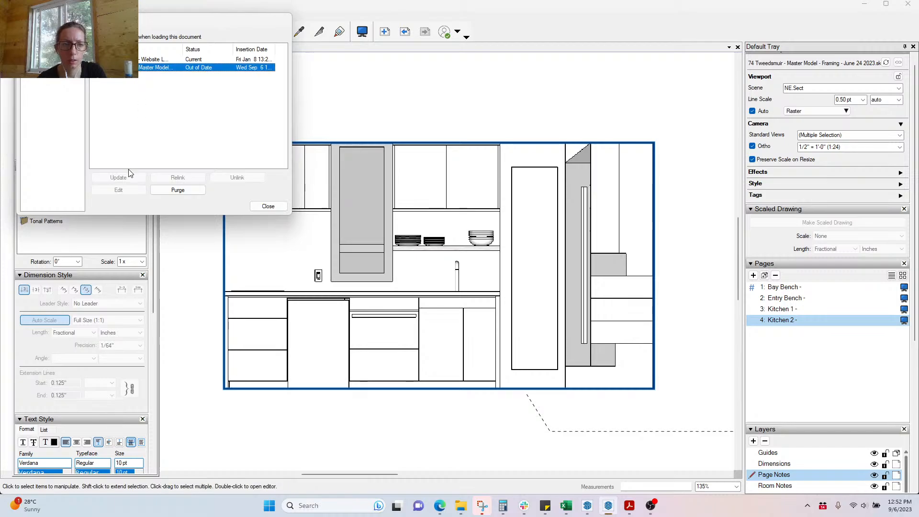
left_click(129, 178)
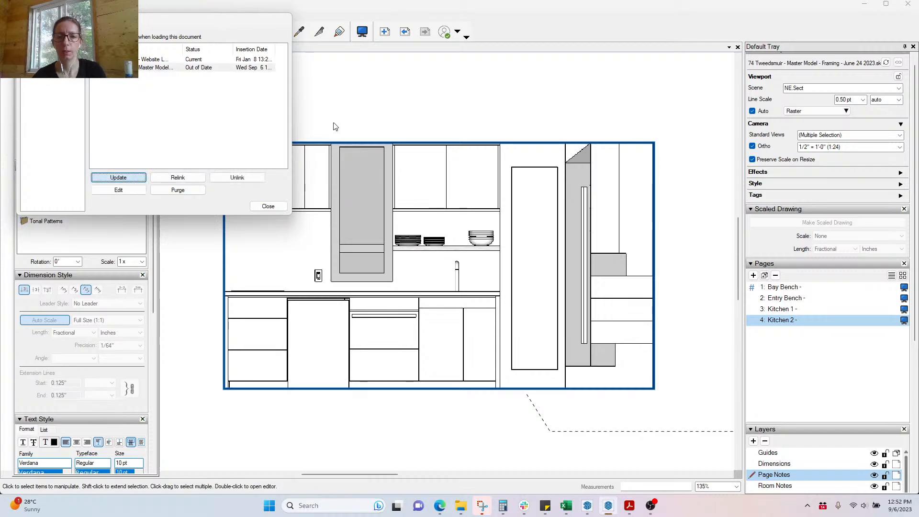
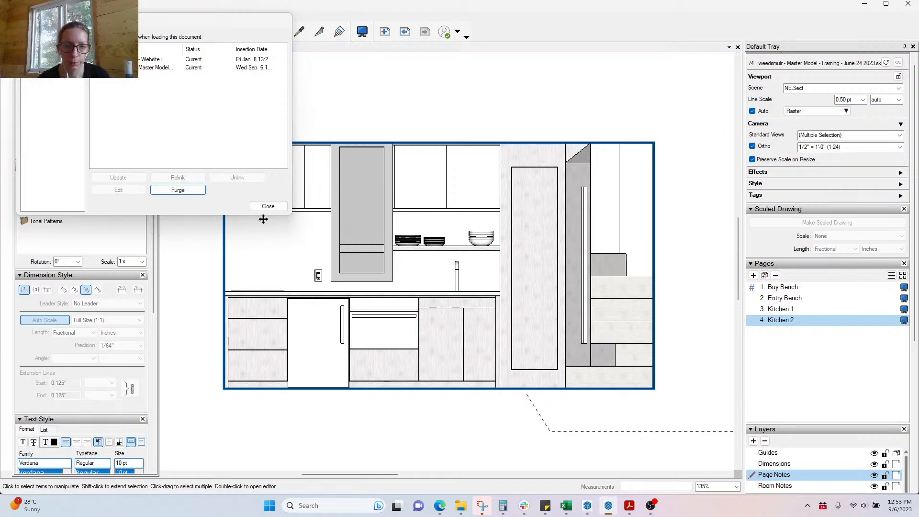
Step: Close the References list and deselect the Kitchen 2 elevation viewport
left_click(276, 208)
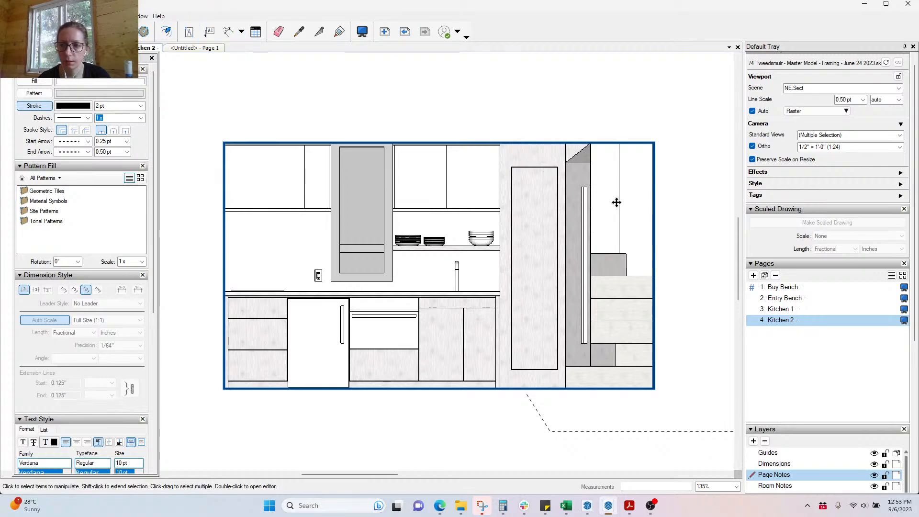
left_click(716, 200)
Step: Inspect the side-section dimensions and sample the small orange dimension's style with the Style eyedropper
left_click(609, 242)
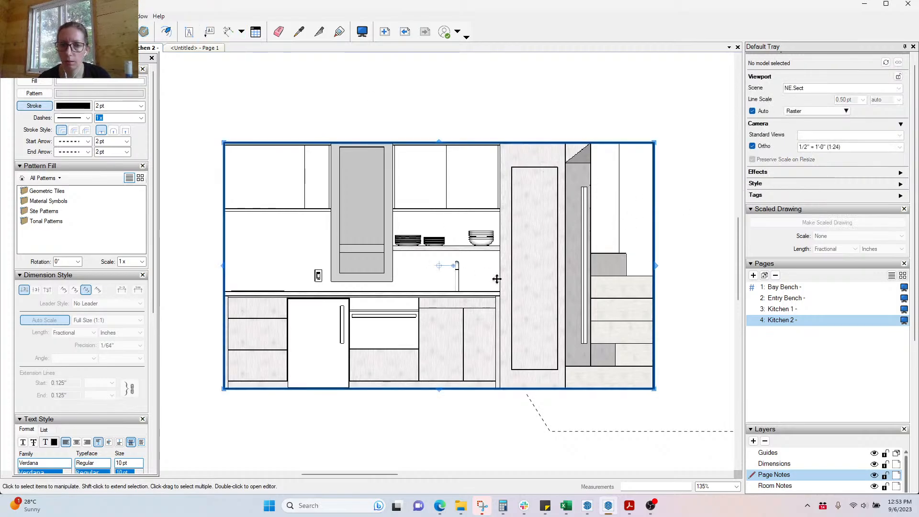
left_click(450, 89)
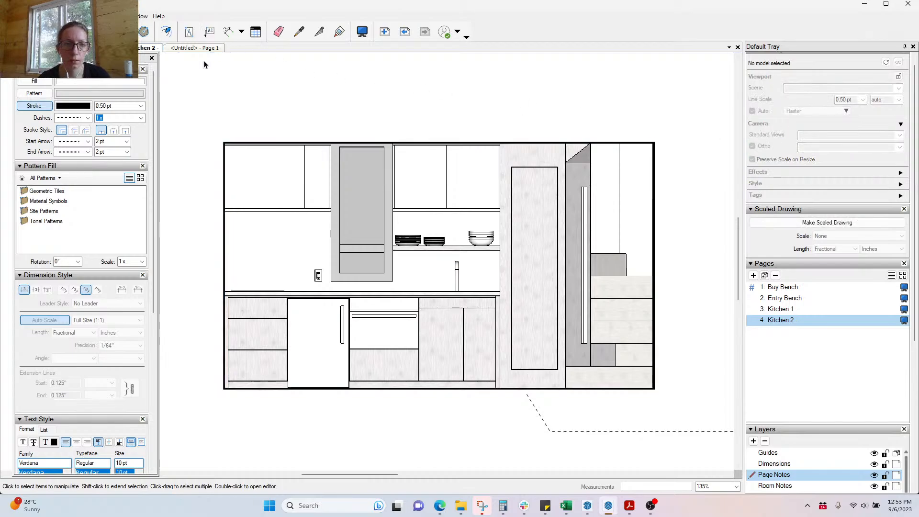
scroll(555, 163, "down", 3)
scroll(557, 182, "down", 3)
scroll(393, 201, "up", 2)
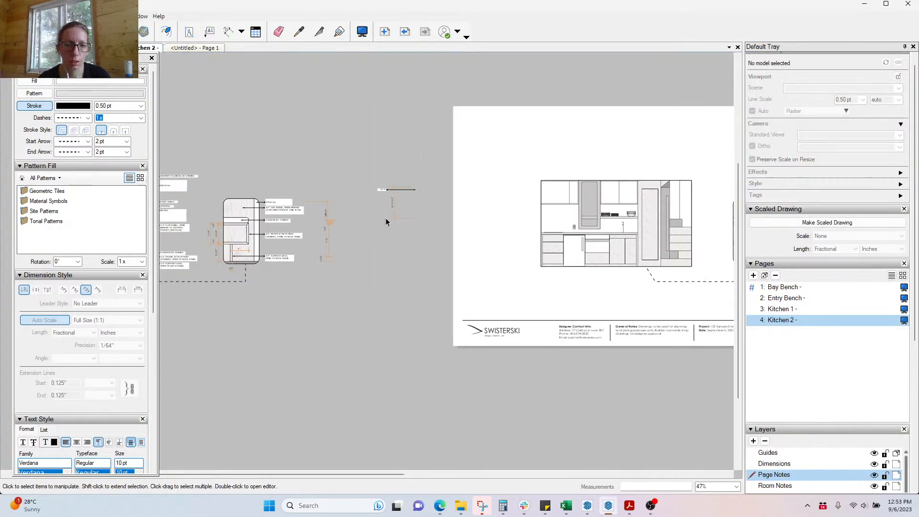
left_click(393, 201)
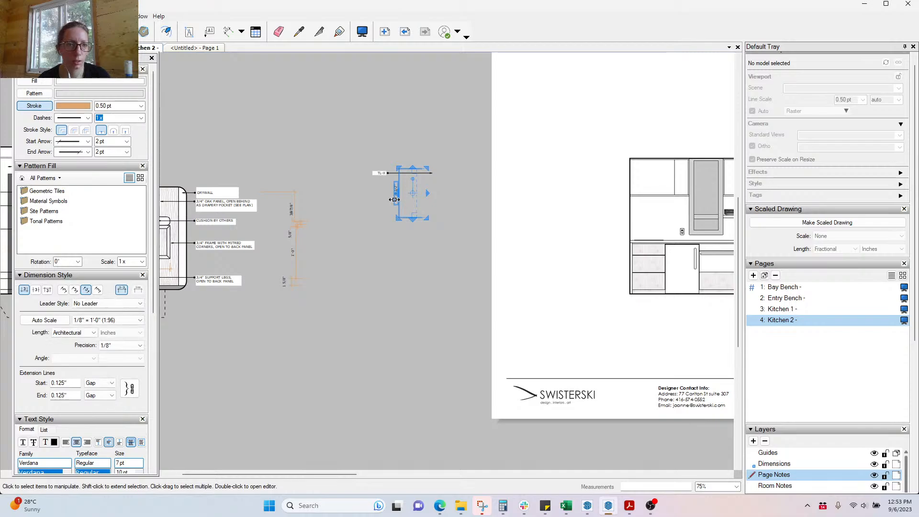
left_click(291, 234)
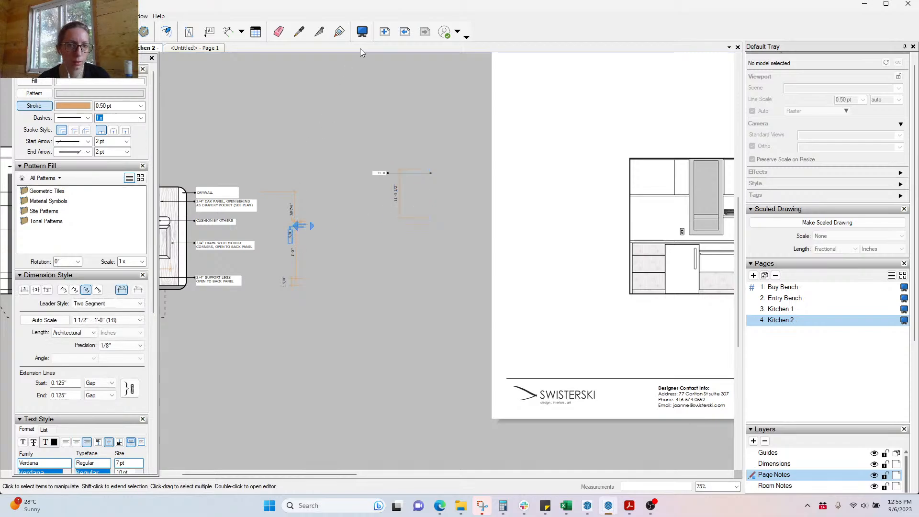
left_click(299, 32)
left_click(292, 233)
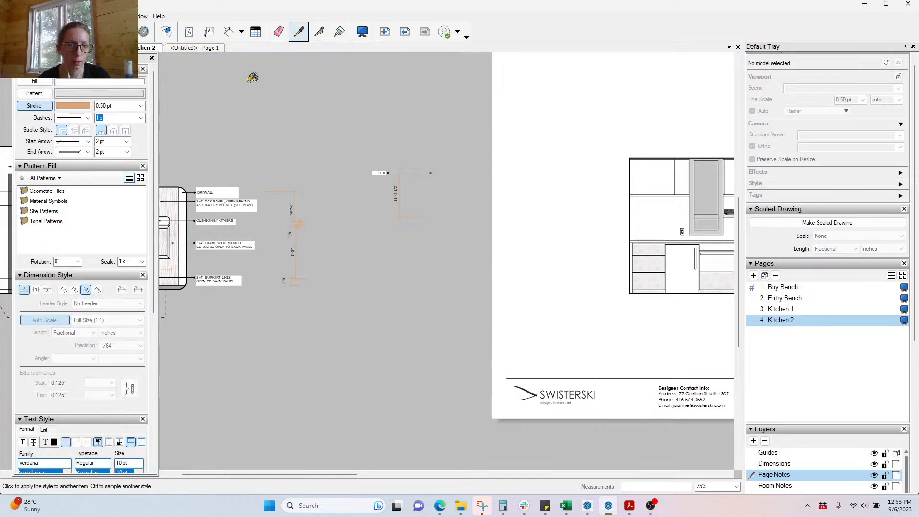
left_click(209, 31)
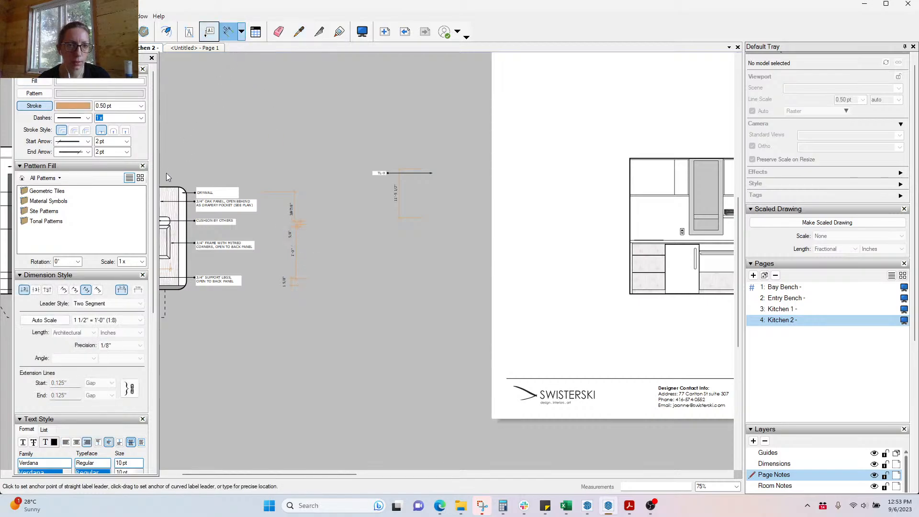
Step: Dimension the left base cabinet from floor to countertop, placing the 1'-1/2" line to its left
scroll(254, 192, "down", 4)
scroll(560, 223, "up", 9)
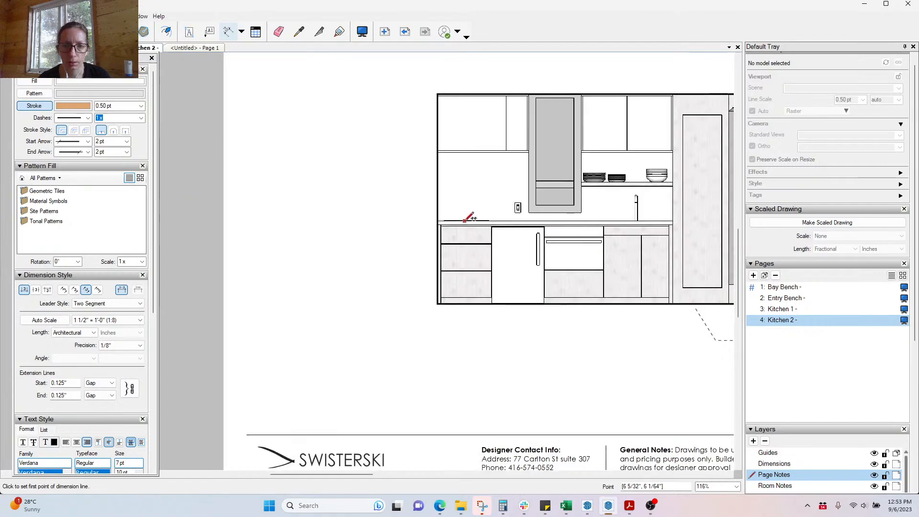
scroll(460, 220, "up", 3)
left_click(425, 367)
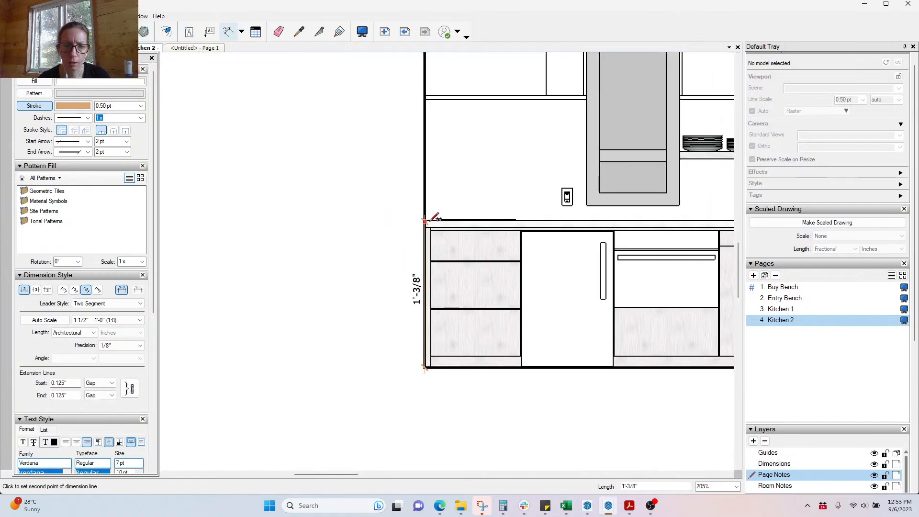
scroll(270, 317, "down", 3)
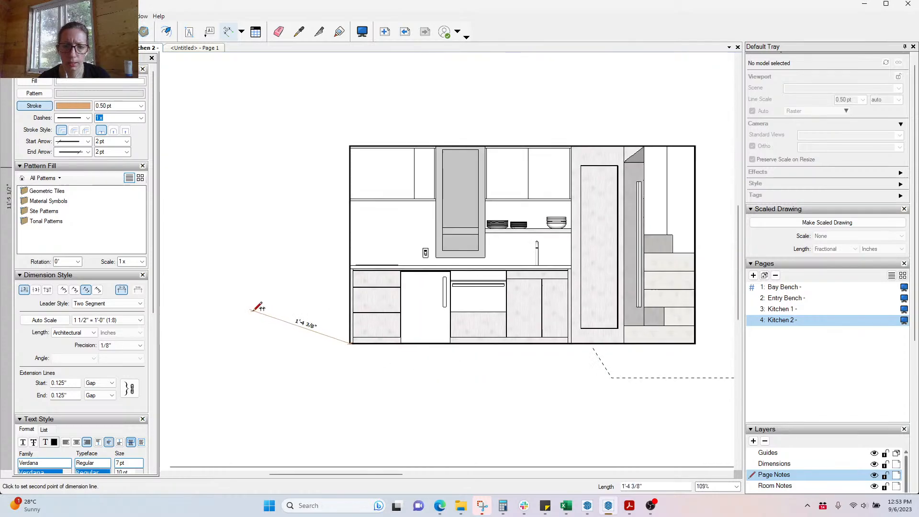
scroll(259, 307, "down", 2)
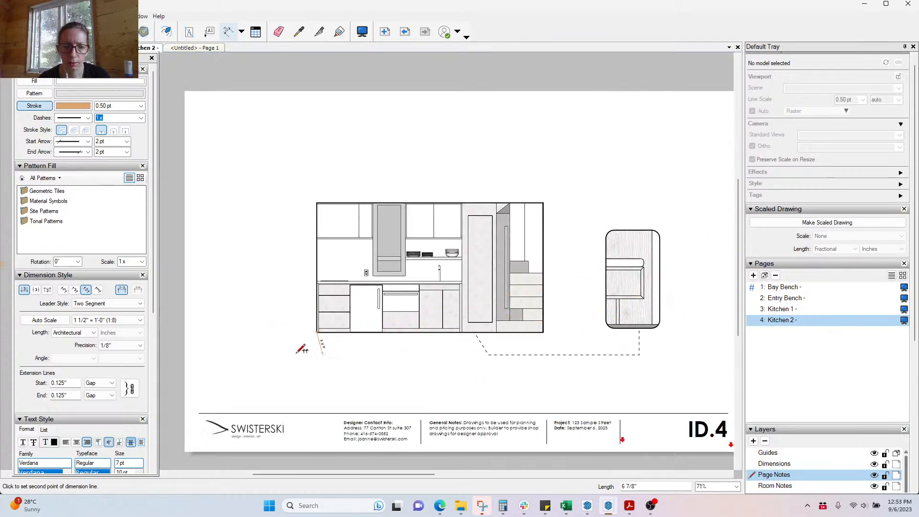
scroll(293, 349, "up", 1)
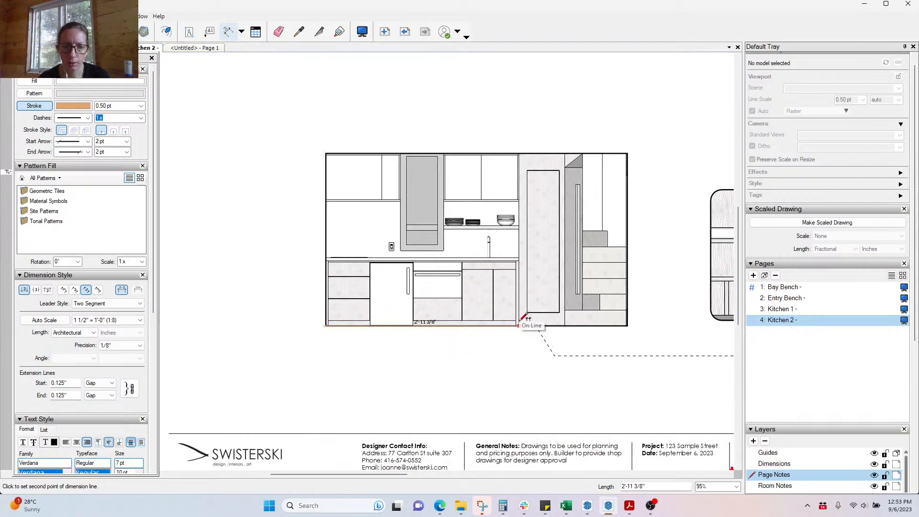
scroll(524, 318, "up", 2)
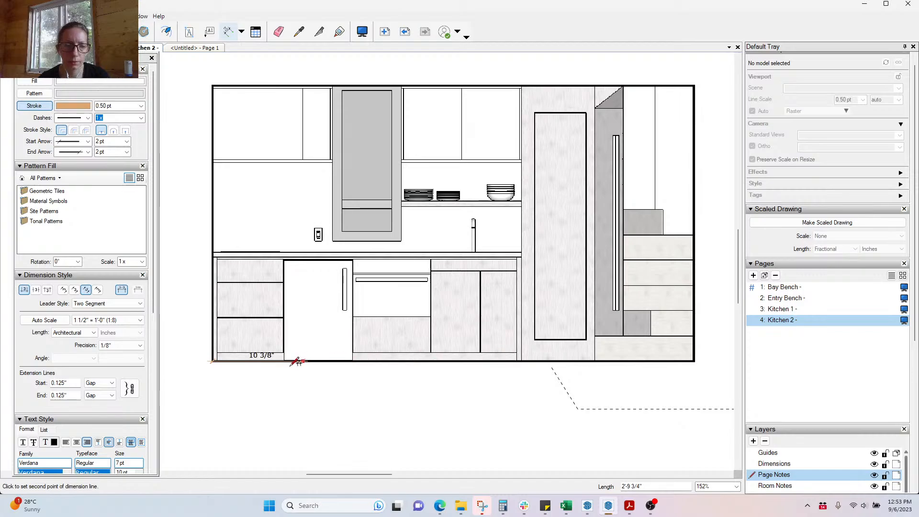
scroll(184, 240, "up", 2)
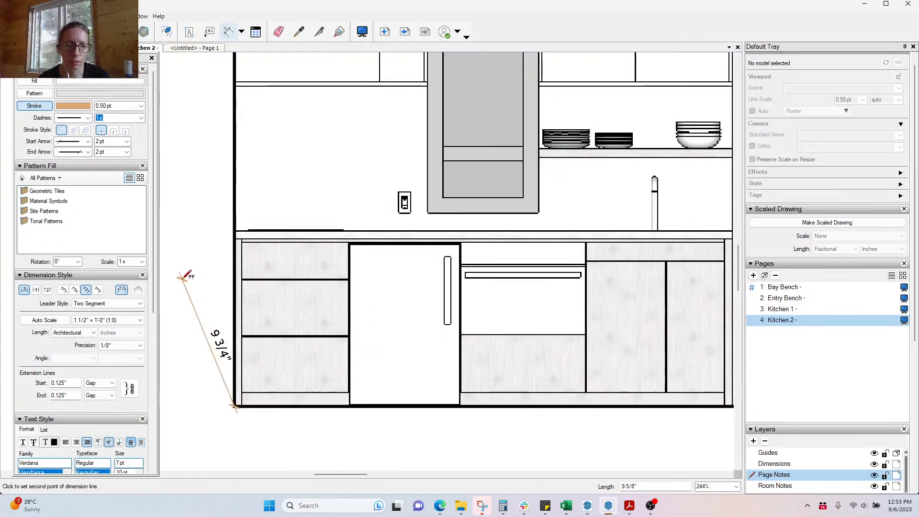
scroll(225, 242, "up", 2)
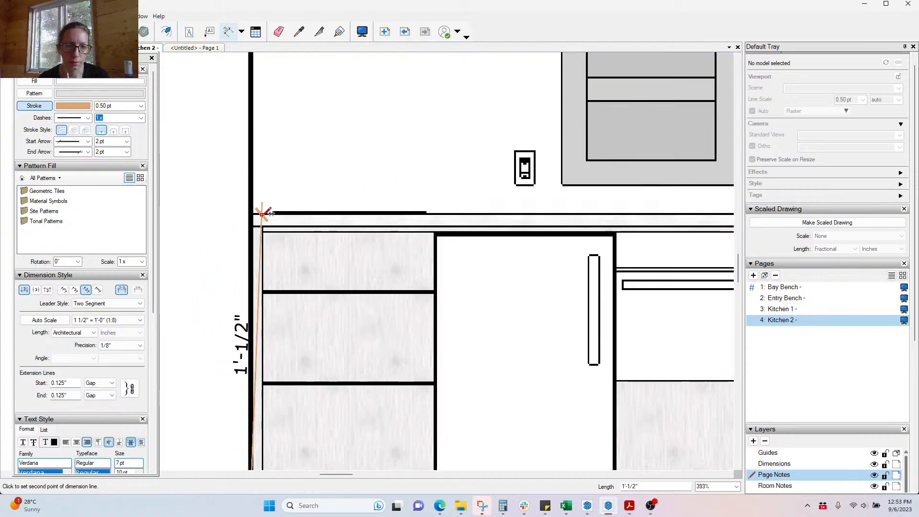
left_click(263, 213)
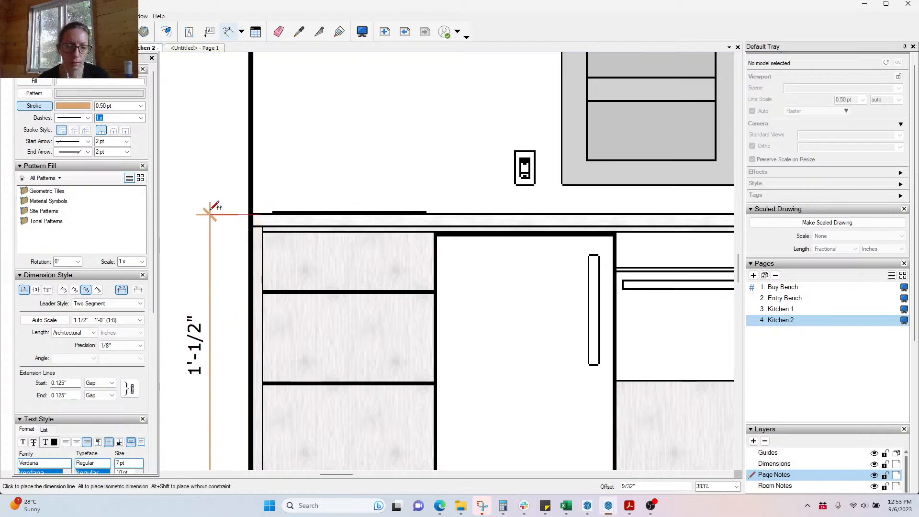
scroll(453, 243, "down", 2)
left_click(450, 246)
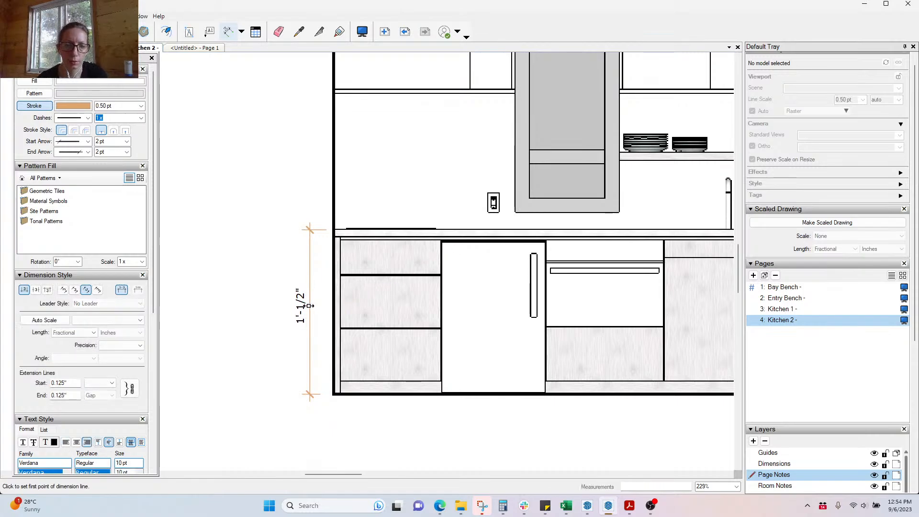
Step: Set the new dimension's scale to 1/2" = 1'-0" so it reads 3'-1 3/8", then sample its style
key("space")
left_click(309, 306)
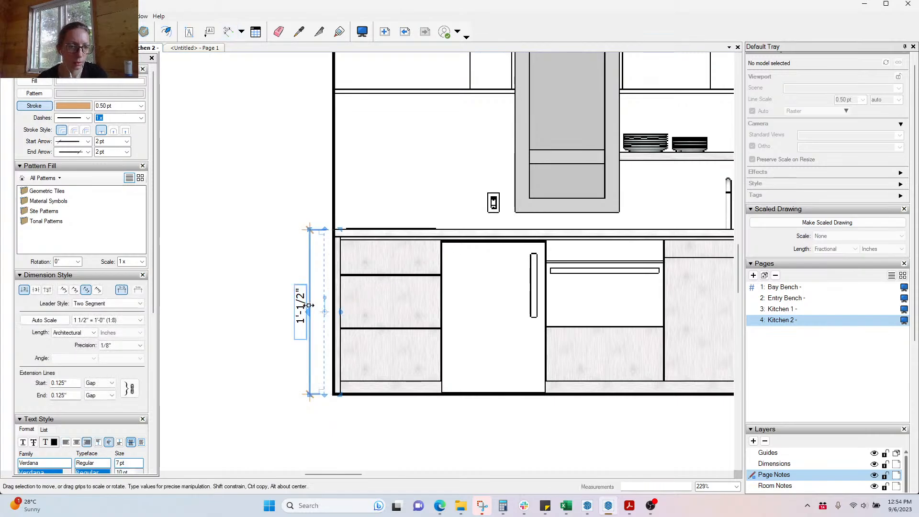
left_click(140, 320)
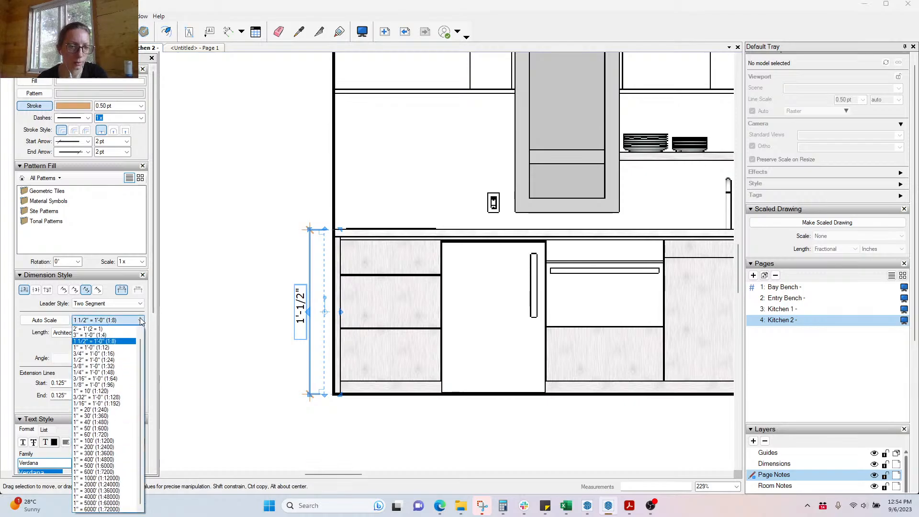
left_click(123, 361)
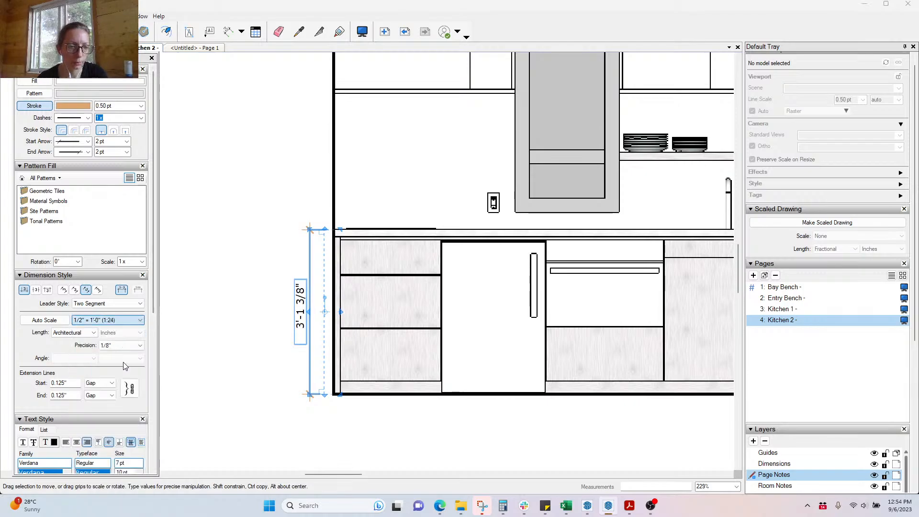
left_click(298, 32)
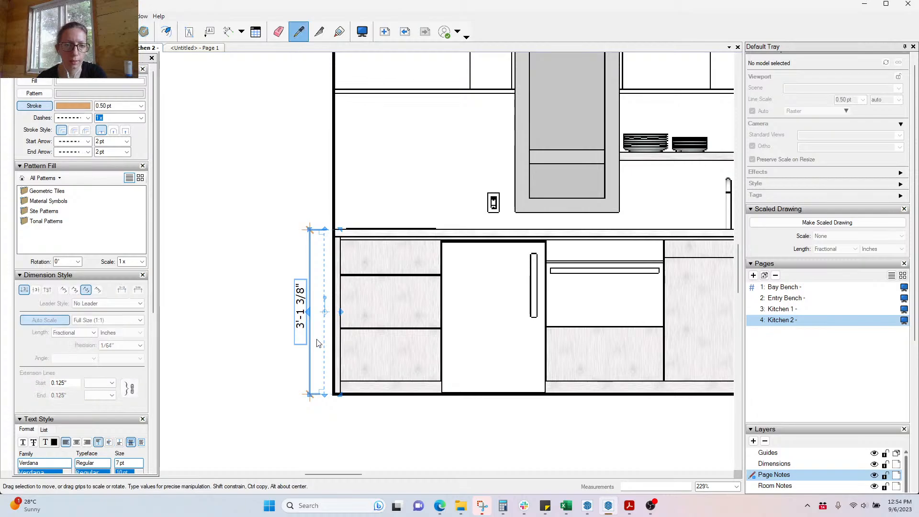
left_click(301, 291)
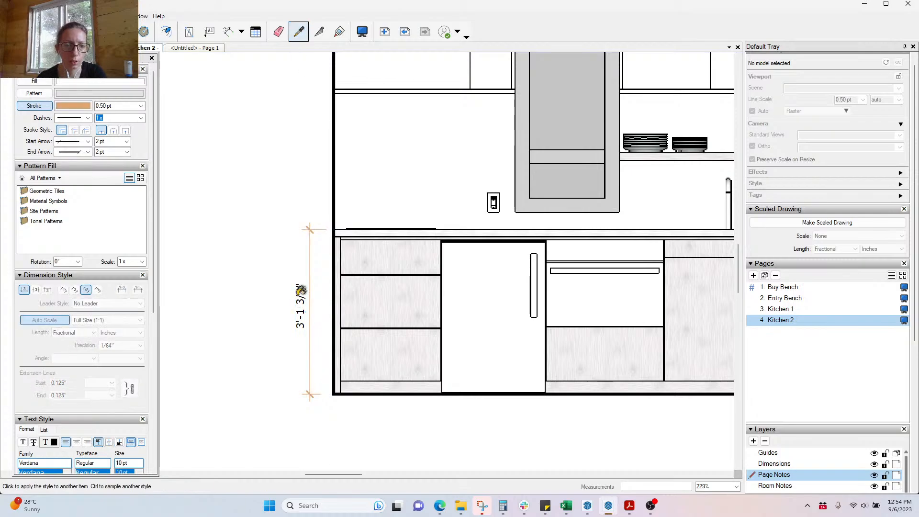
Step: Add the 2'-7" countertop-to-upper-cabinet and 2'-2 1/2" upper cabinet height dimensions
left_click(228, 31)
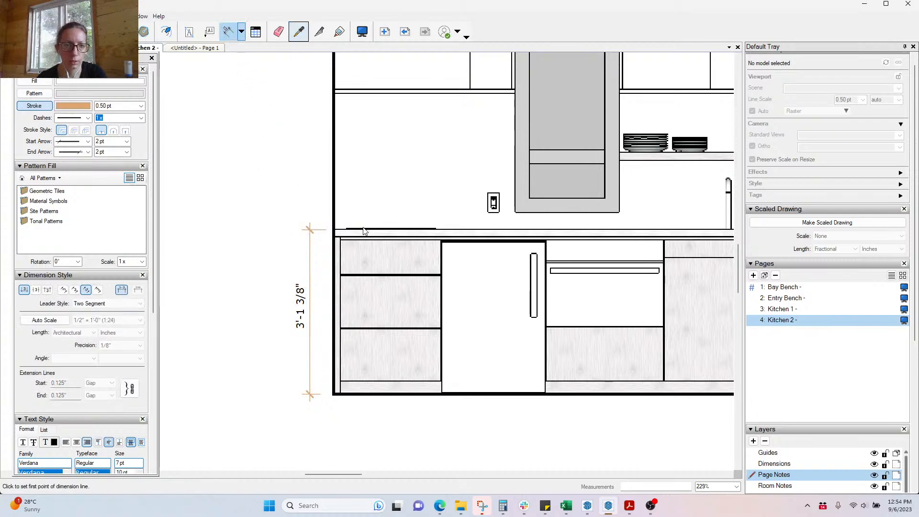
left_click(335, 90)
left_click(335, 229)
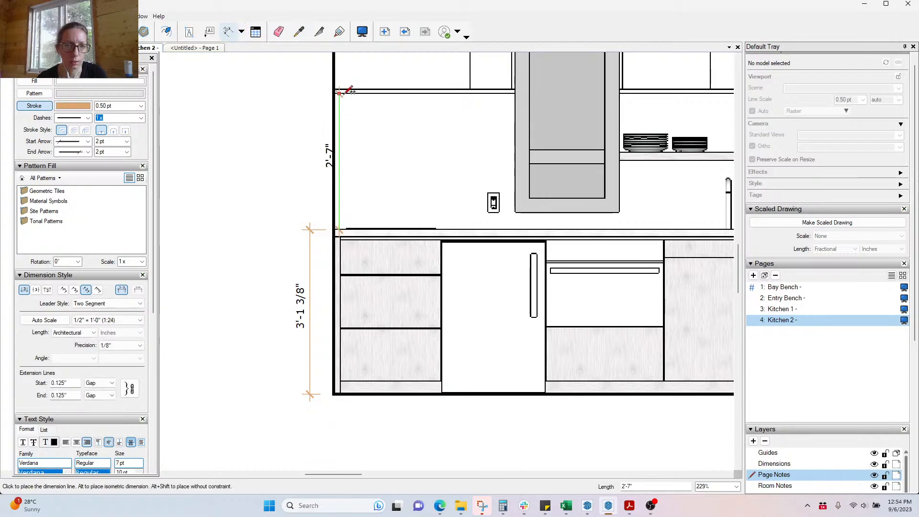
left_click(341, 371)
scroll(341, 371, "down", 3)
scroll(346, 177, "up", 5)
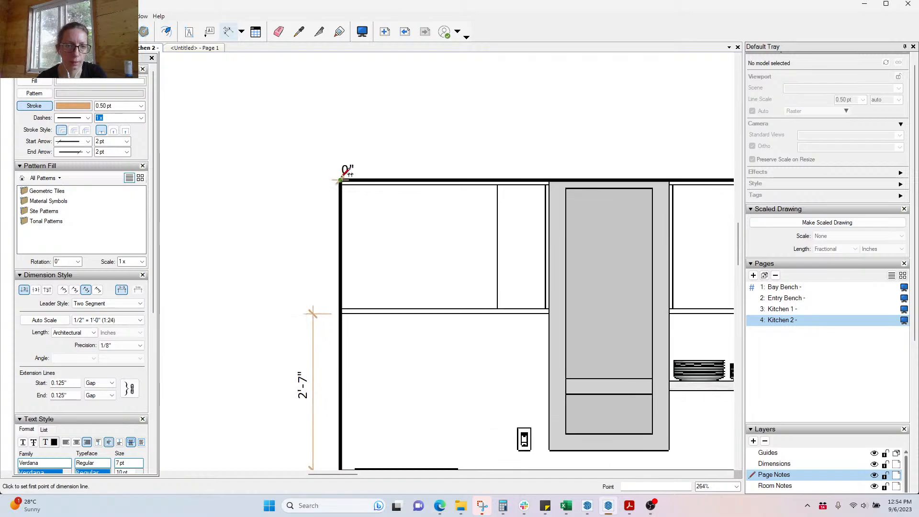
double_click(341, 179)
scroll(345, 173, "down", 6)
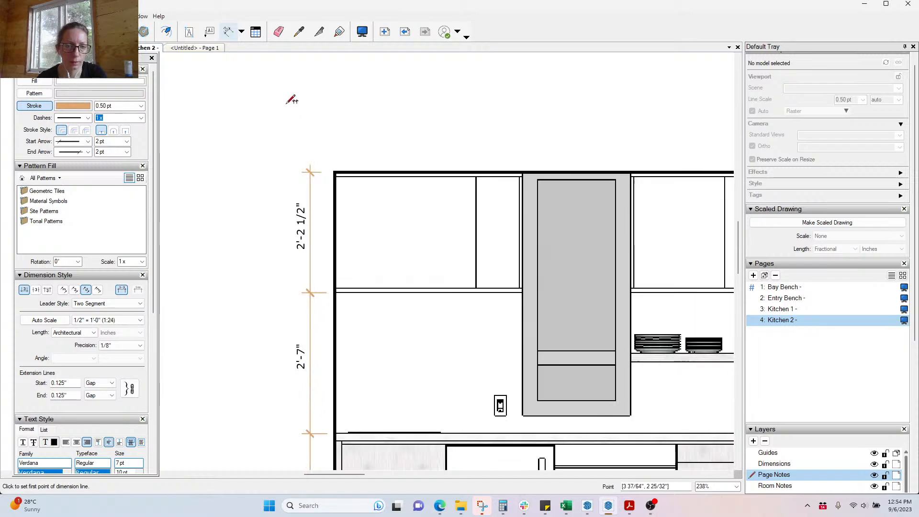
scroll(339, 386, "up", 3)
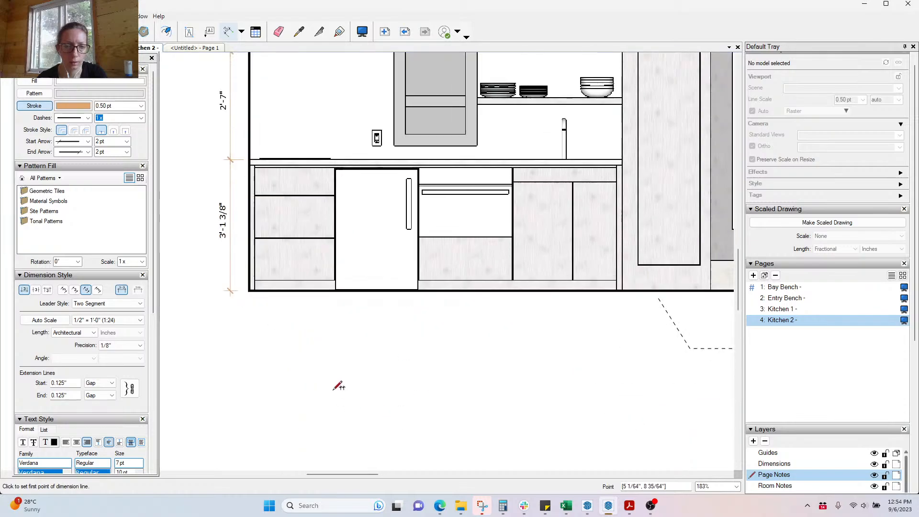
Step: Add the 1 1/2" and 1'-11 5/8" dimensions between cabinet corners
left_click(252, 289)
scroll(252, 289, "up", 3)
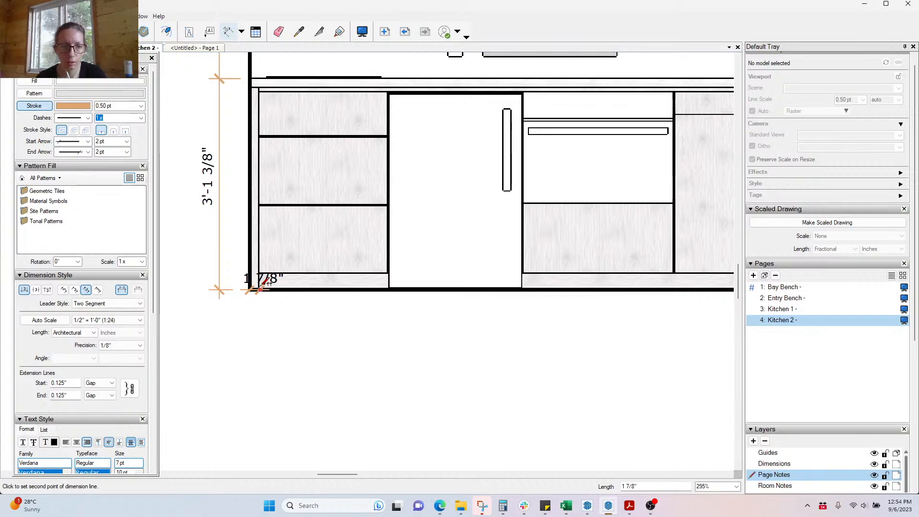
scroll(259, 287, "up", 4)
left_click(263, 282)
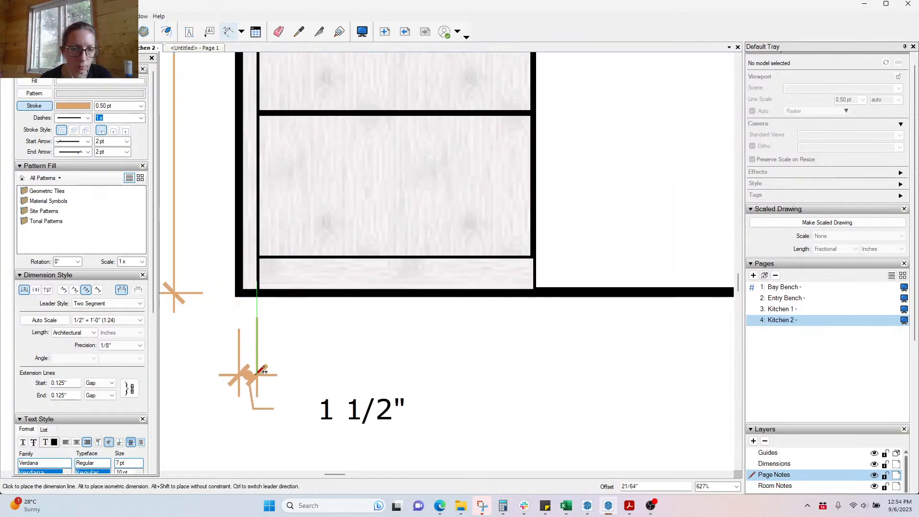
left_click(248, 372)
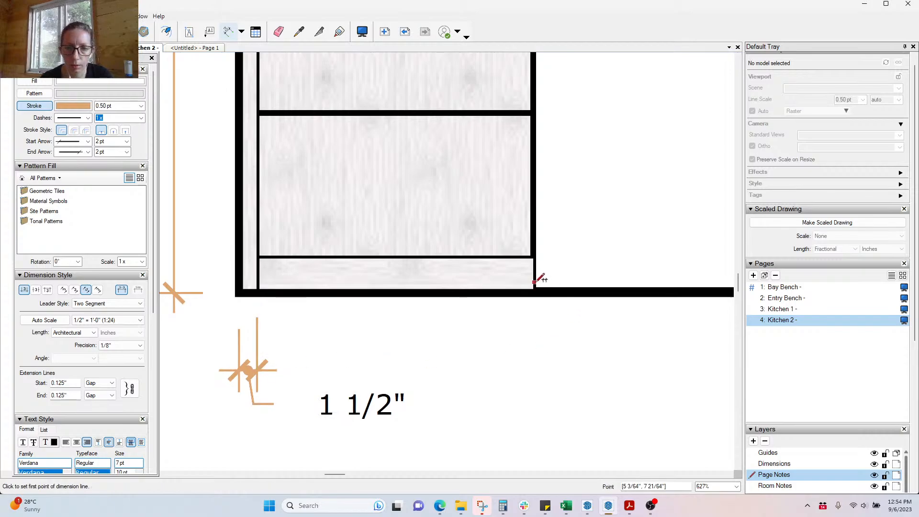
left_click(534, 282)
scroll(287, 286, "down", 3)
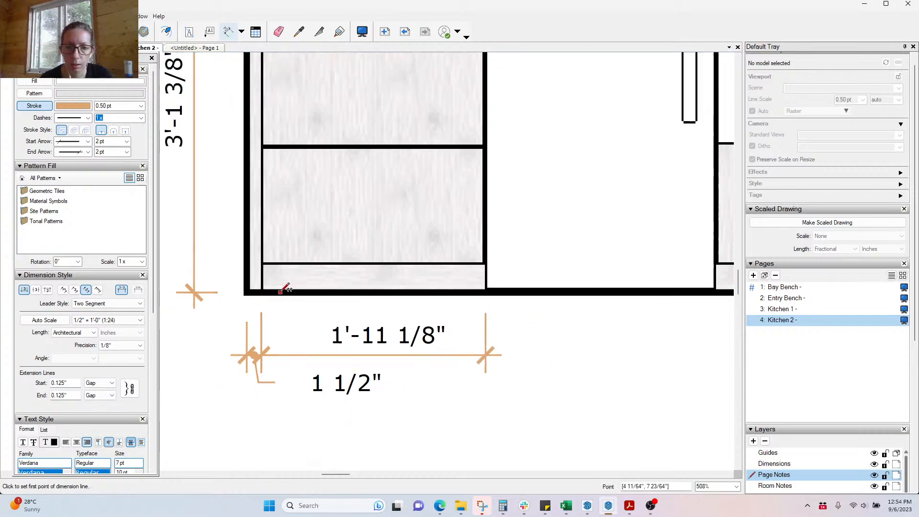
left_click(566, 283)
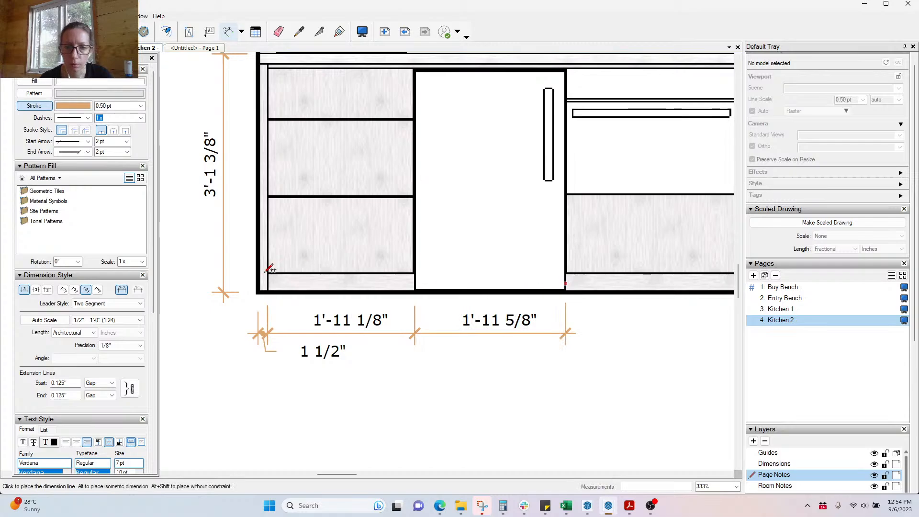
scroll(288, 268, "down", 5)
scroll(363, 307, "up", 9)
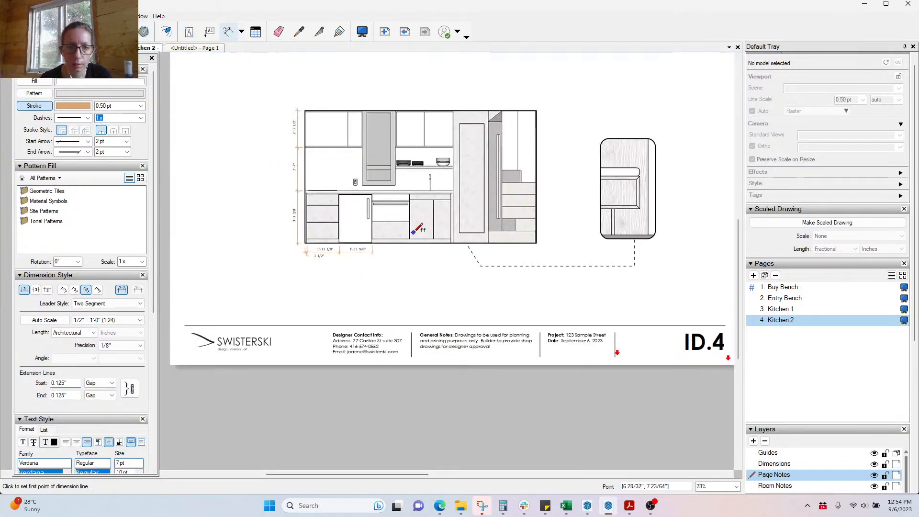
Step: Chain the cabinet width dimensions: 2'-3", 1'-5 1/8", 1'-5 1/2", 3 1/4" and 2'-10"
double_click(409, 250)
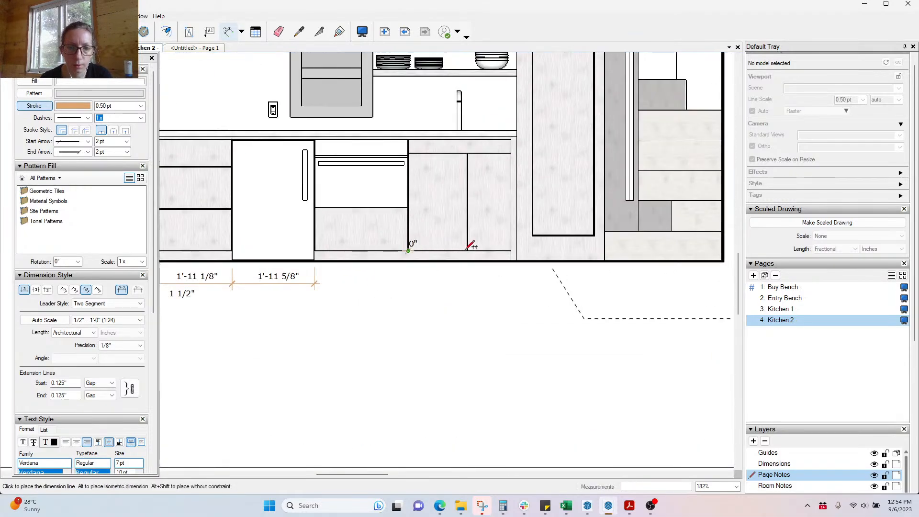
double_click(468, 250)
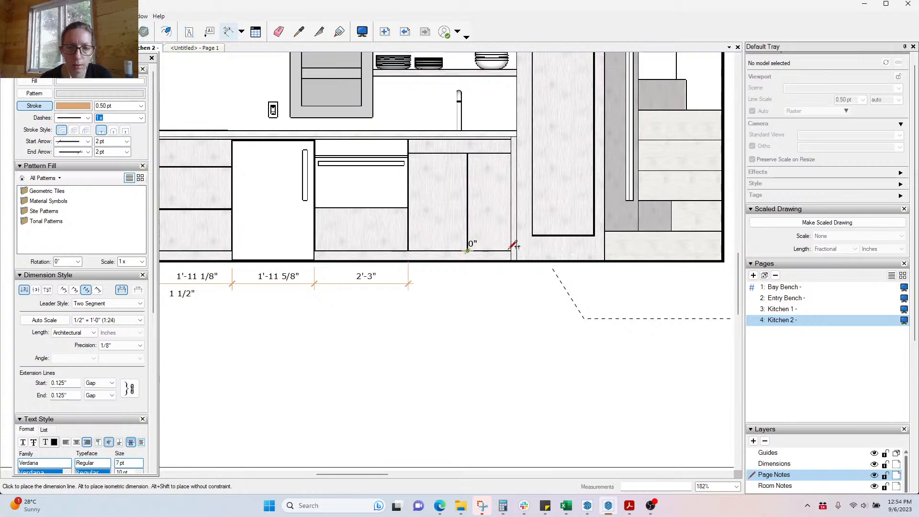
double_click(515, 248)
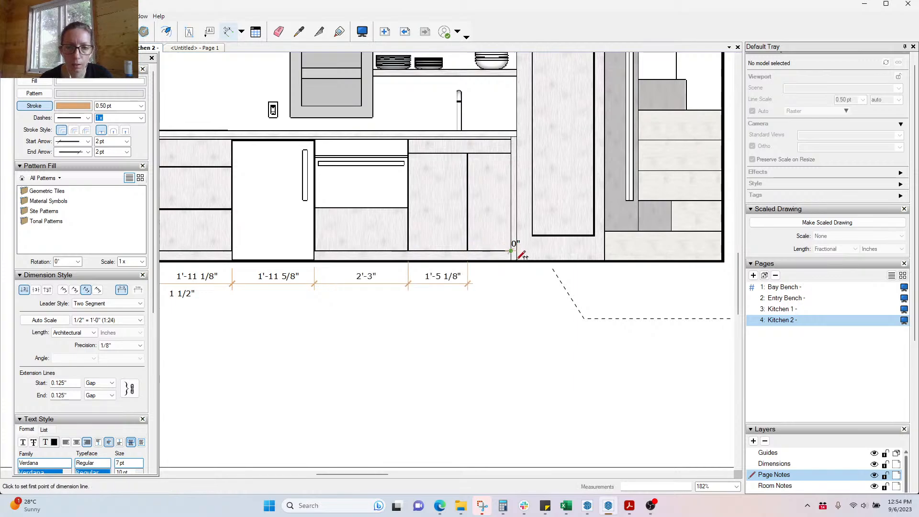
double_click(517, 258)
left_click(517, 260)
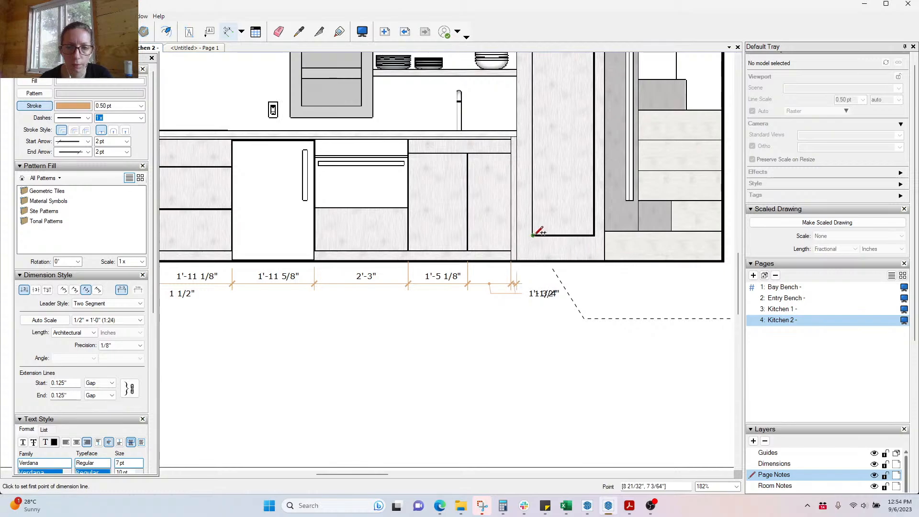
left_click(567, 233)
left_click(596, 235)
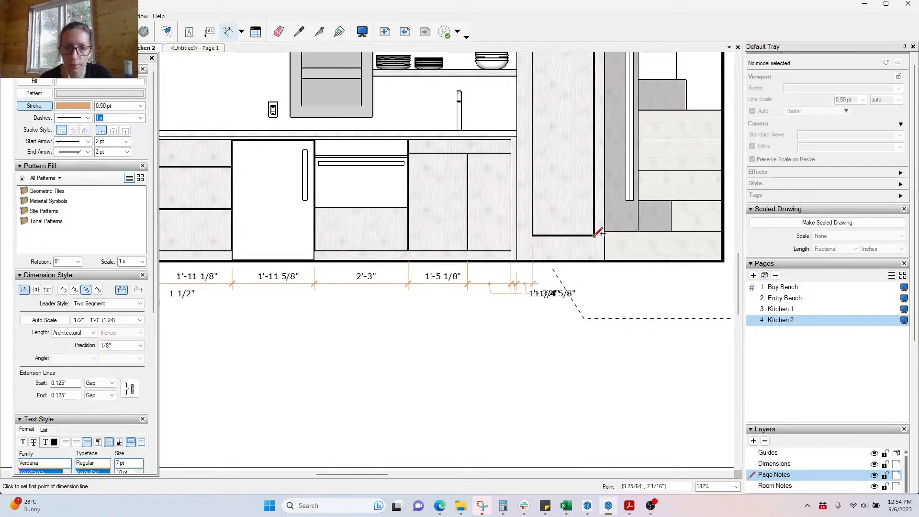
double_click(606, 261)
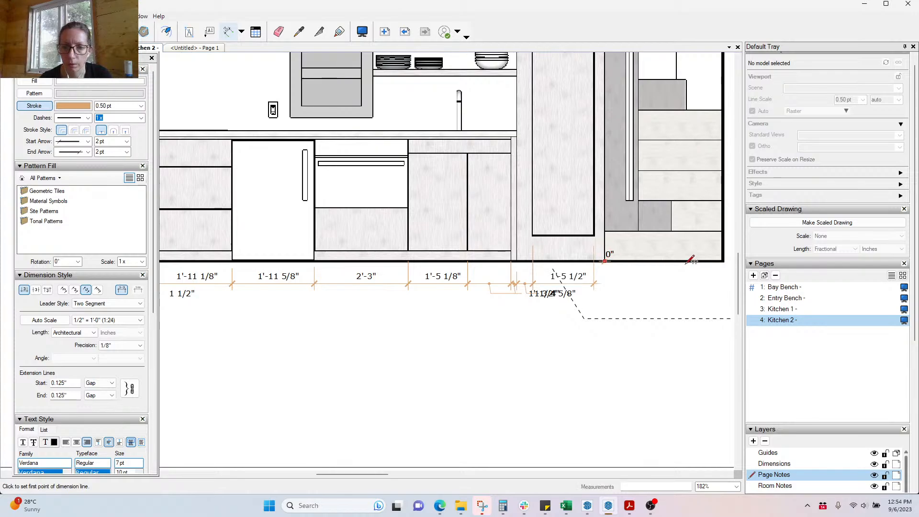
double_click(724, 259)
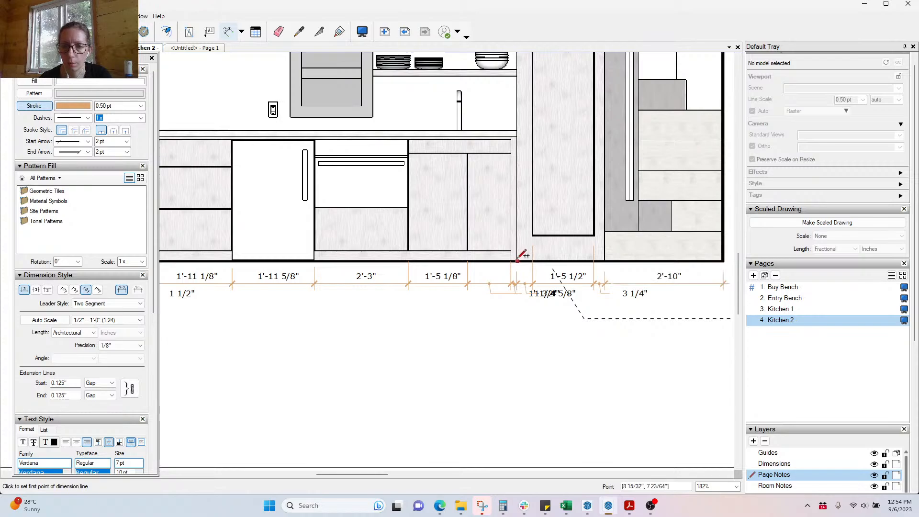
scroll(517, 255, "up", 6)
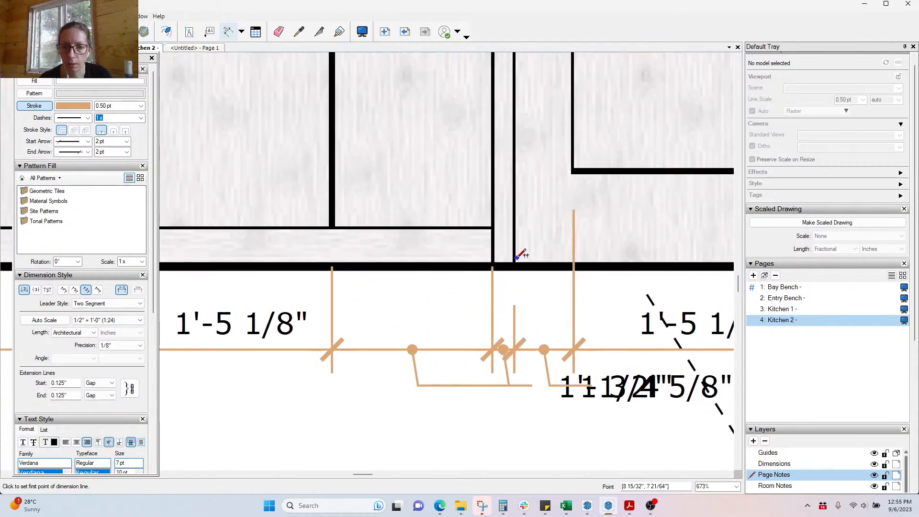
Step: Add the 2'-1 1/4" panel width dimension below the chain
left_click(515, 262)
scroll(522, 252, "down", 3)
scroll(656, 243, "up", 2)
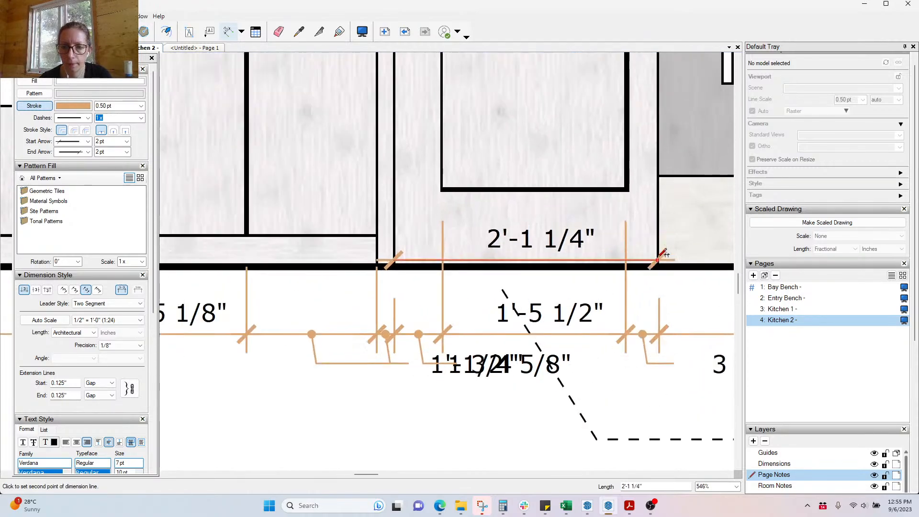
left_click(658, 260)
scroll(625, 209, "down", 2)
scroll(626, 200, "down", 3)
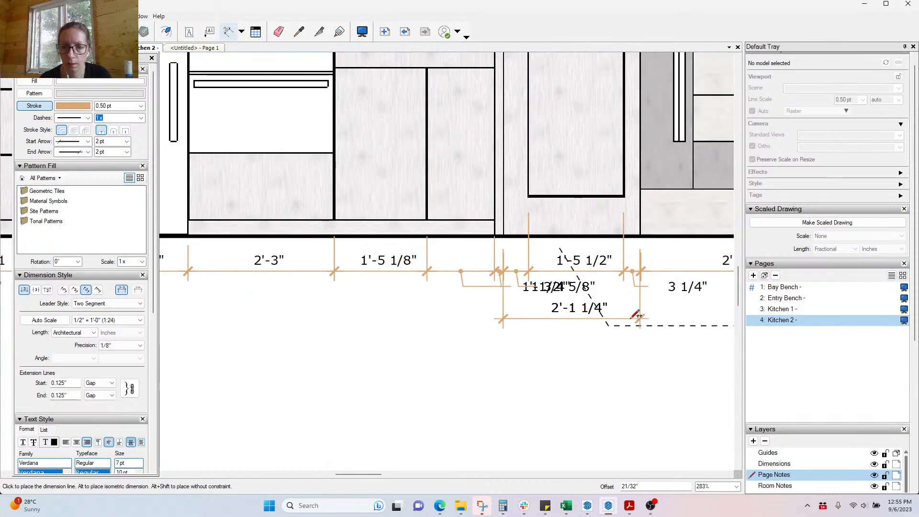
left_click(637, 315)
scroll(637, 315, "down", 5)
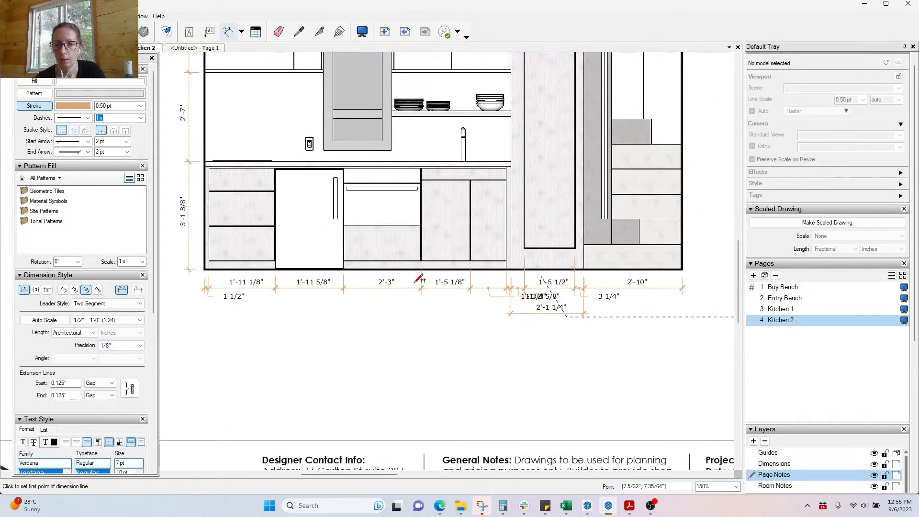
scroll(527, 311, "up", 2)
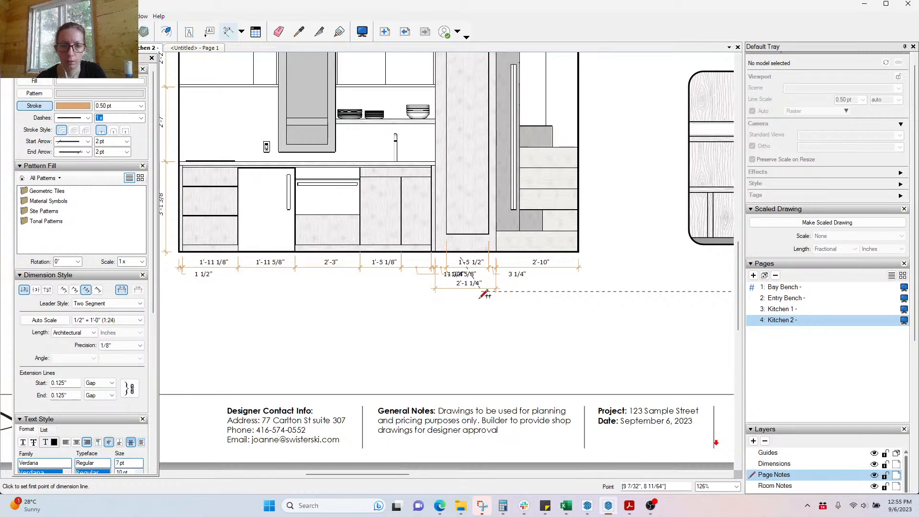
Step: Move the dashed line lower and to the right
key("space")
left_click(524, 291)
scroll(522, 292, "down", 2)
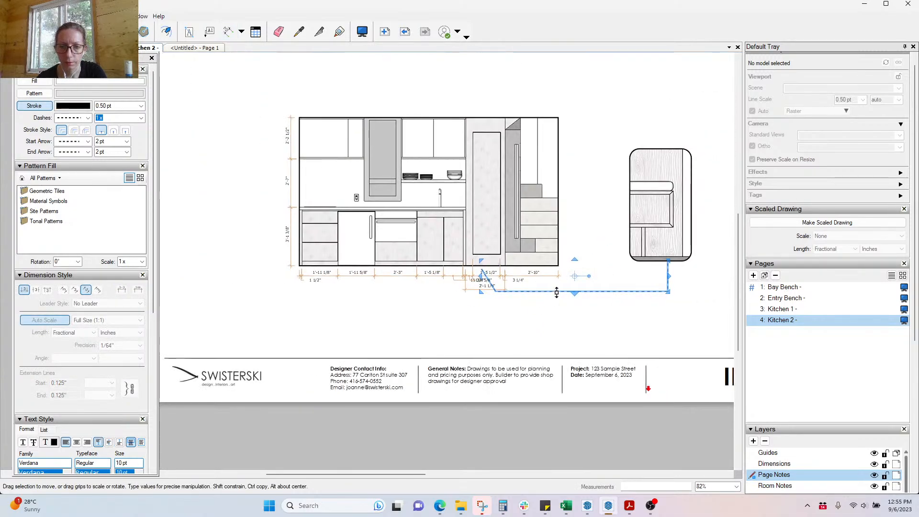
left_click_drag(591, 293, 630, 332)
left_click(428, 337)
scroll(449, 290, "up", 5)
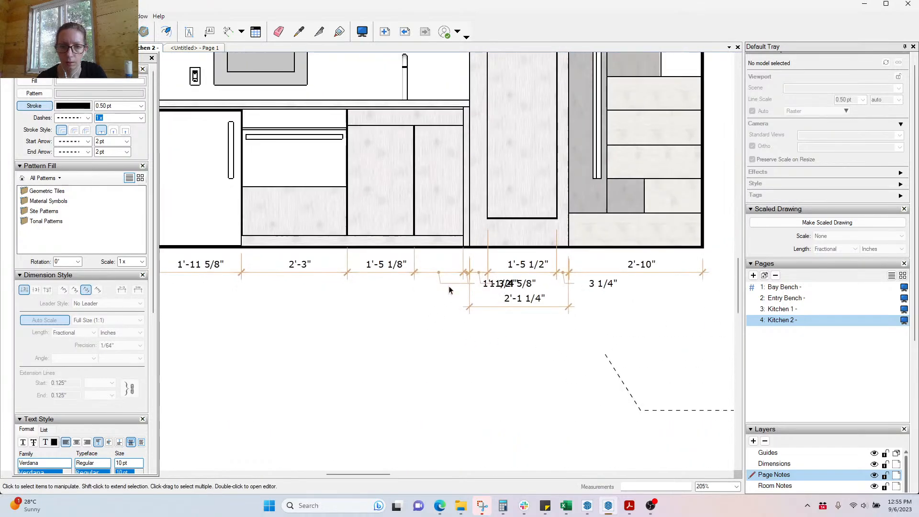
Step: Set the 1'-1/2" dimension label up in line beside 1'-5 1/8"
left_click(458, 283)
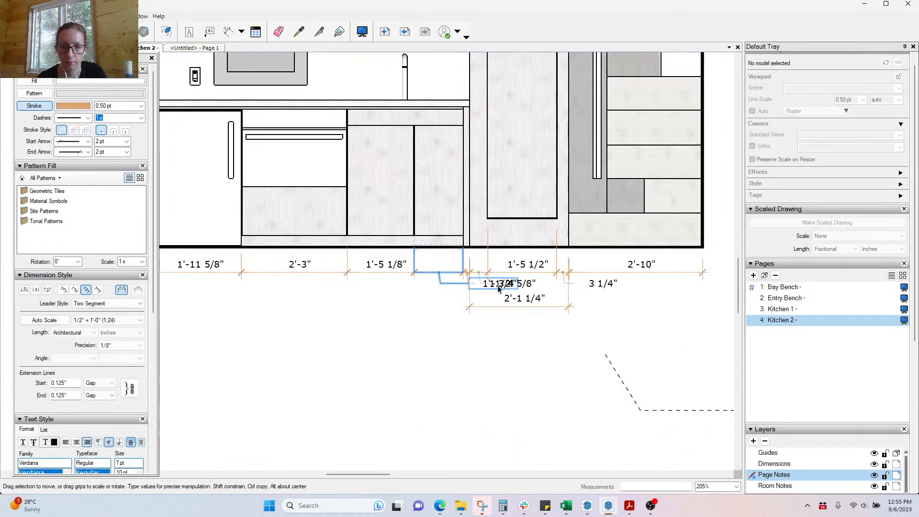
left_click_drag(470, 298, 371, 311)
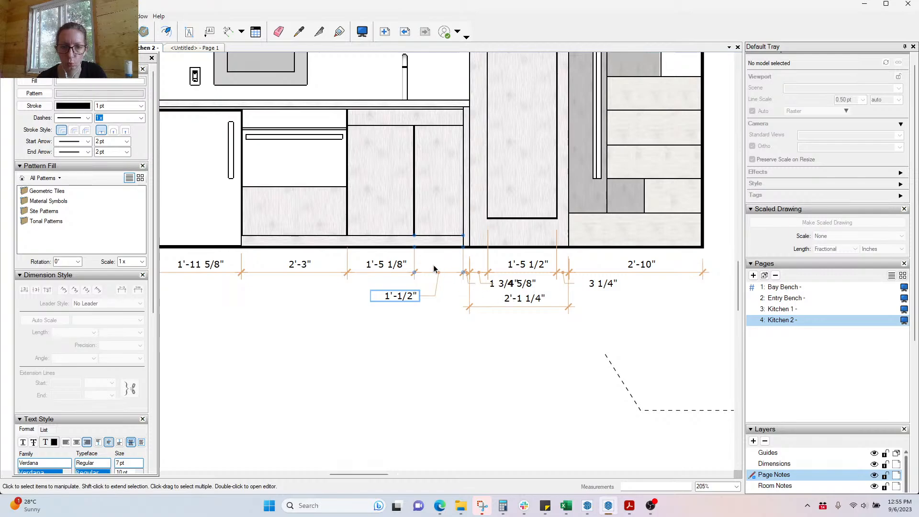
scroll(435, 269, "up", 3)
left_click_drag(392, 313, 451, 257)
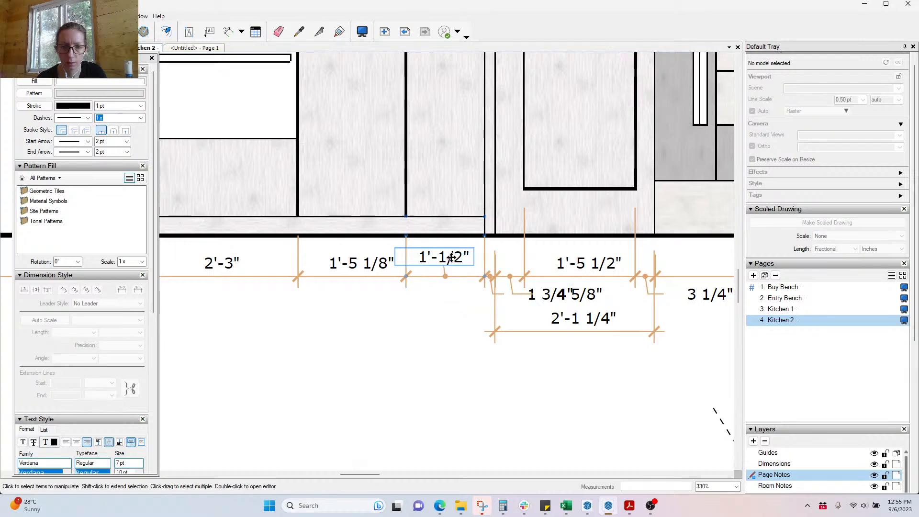
key("Down")
key("Down")
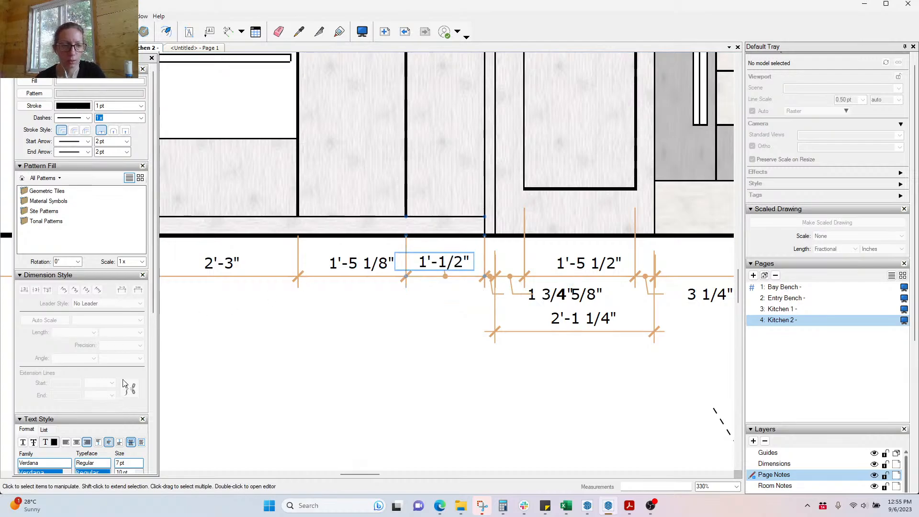
scroll(130, 392, "down", 3)
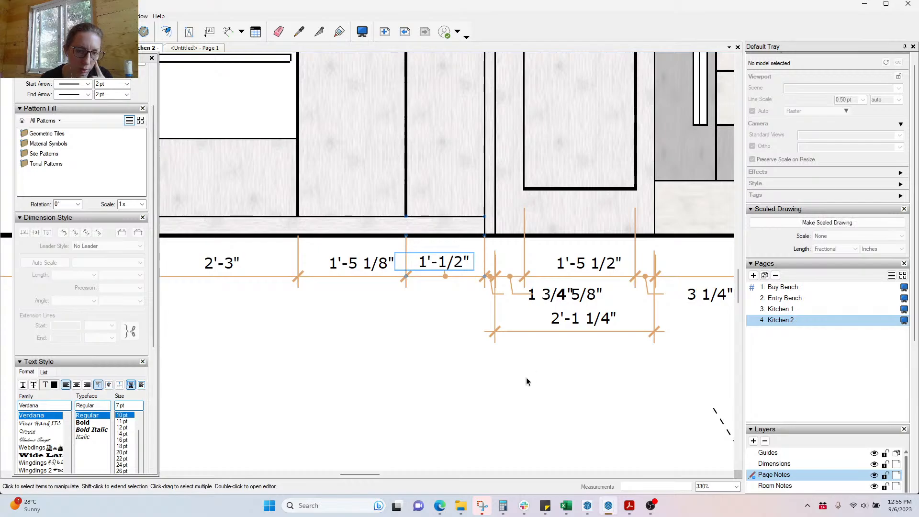
Step: Remove the leader from the 1'-1/2" dimension and sample its style
left_click(441, 301)
left_click(458, 262)
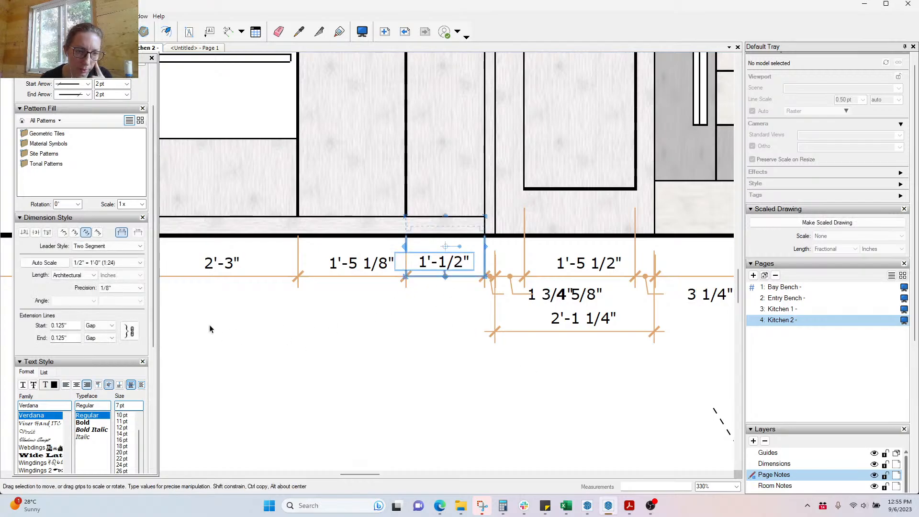
left_click(139, 246)
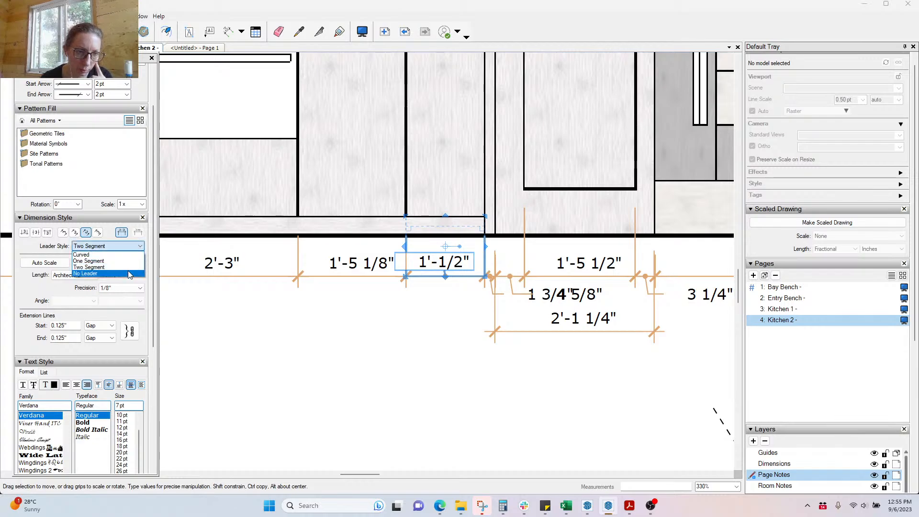
left_click(129, 274)
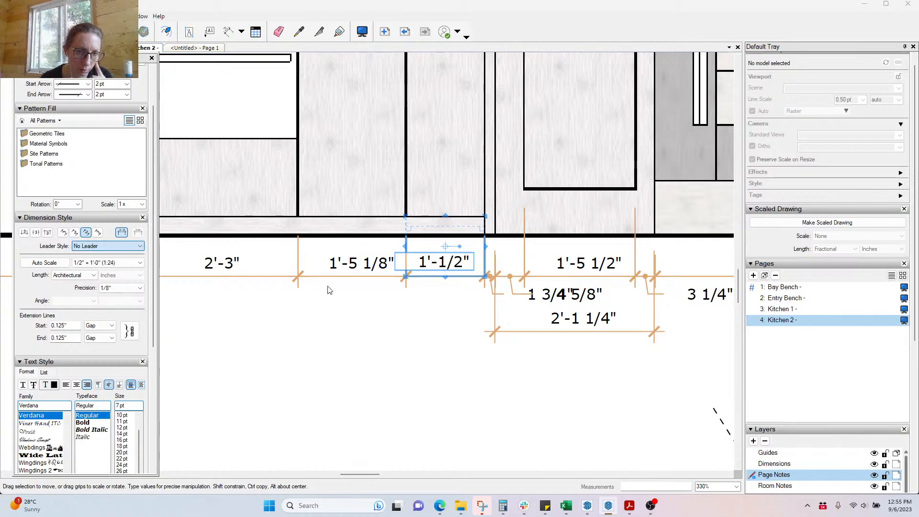
left_click(388, 393)
left_click(299, 32)
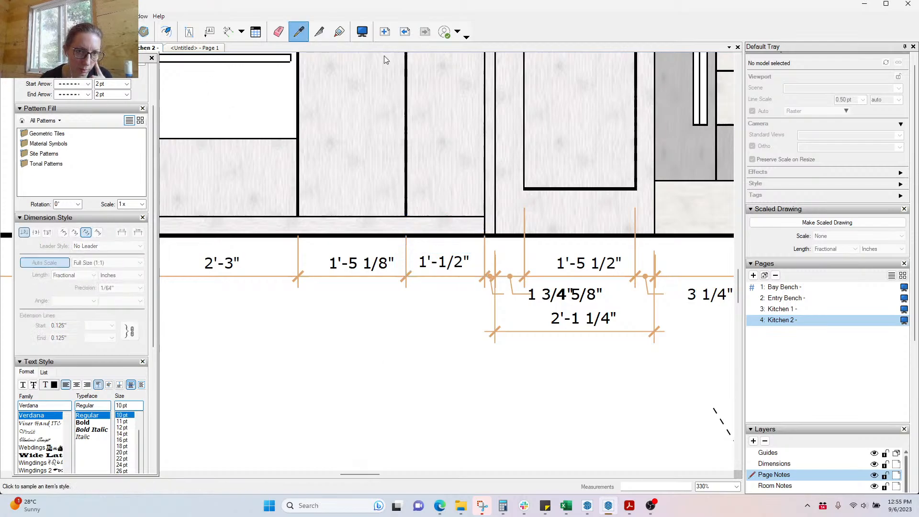
left_click(445, 262)
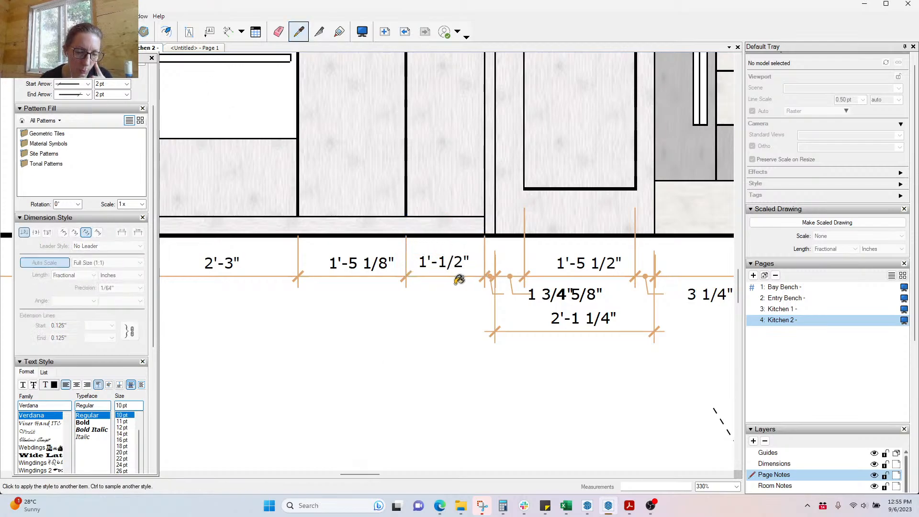
key("space")
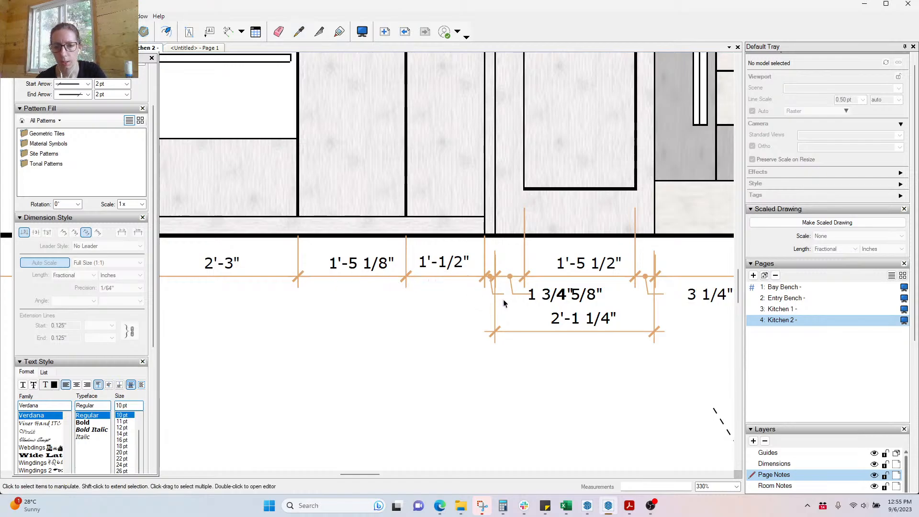
Step: Move the 1 3/4" label left out of the stack and left-align the 4 5/8" text
left_click(501, 295)
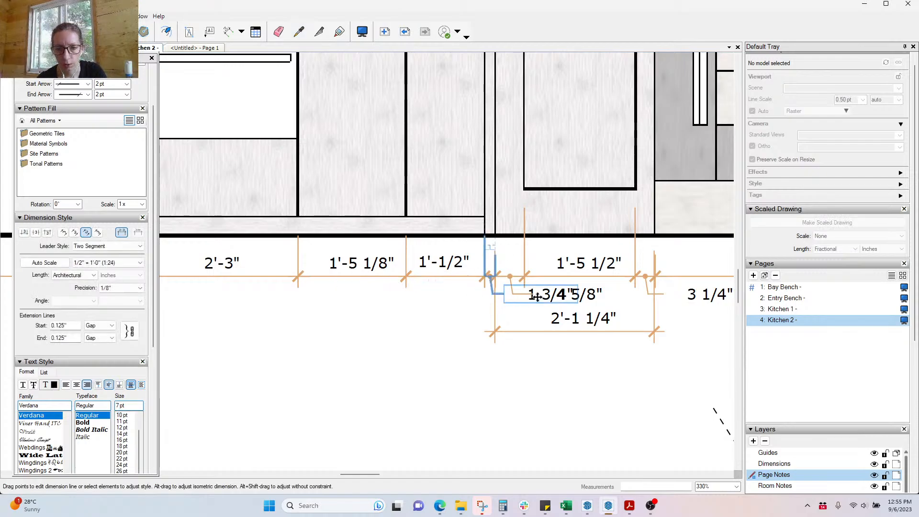
left_click_drag(535, 296, 417, 310)
left_click_drag(423, 303, 432, 308)
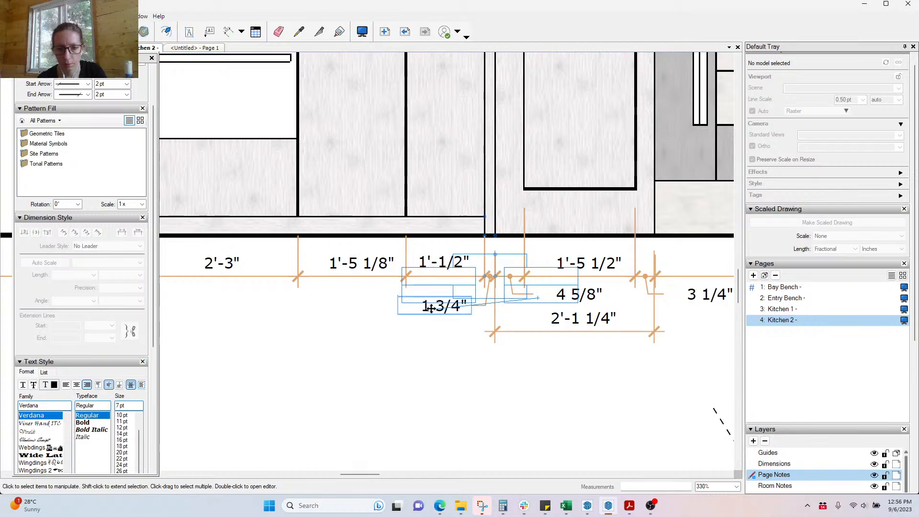
left_click(577, 300)
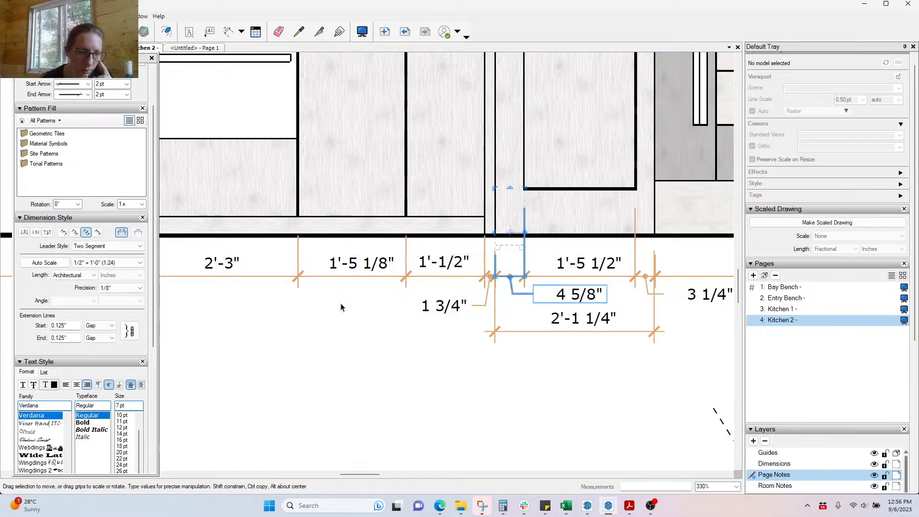
left_click(66, 385)
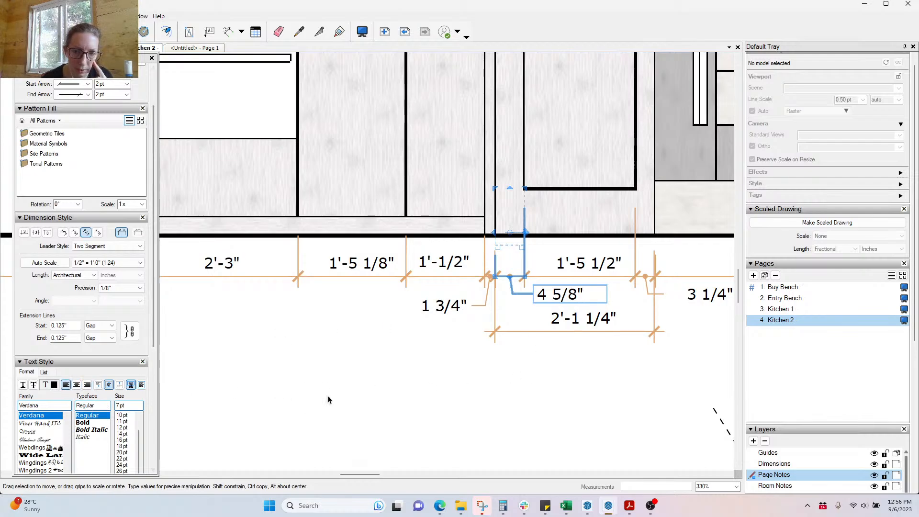
left_click(392, 414)
Step: Check the 3 1/4" gap dimension's label placement
scroll(297, 374, "down", 1)
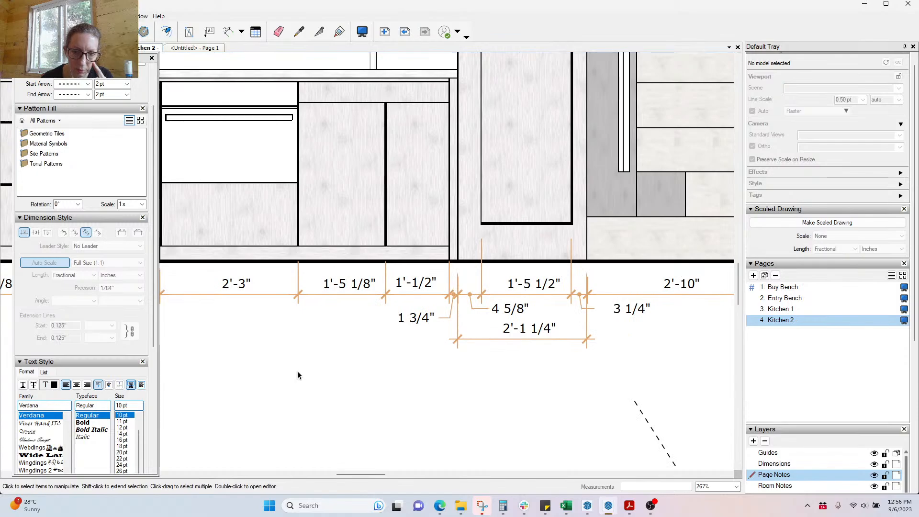
scroll(636, 317, "up", 1)
left_click(639, 312)
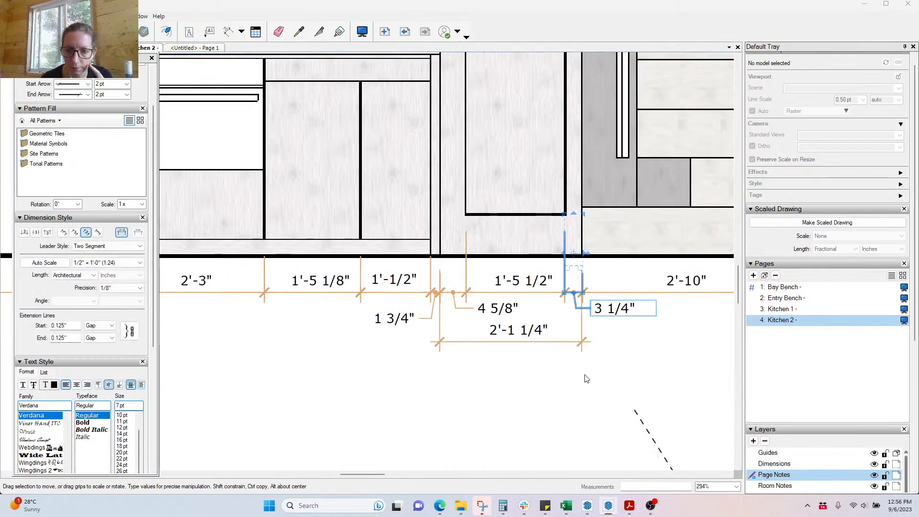
left_click(625, 280)
scroll(625, 281, "up", 3)
scroll(626, 281, "up", 8)
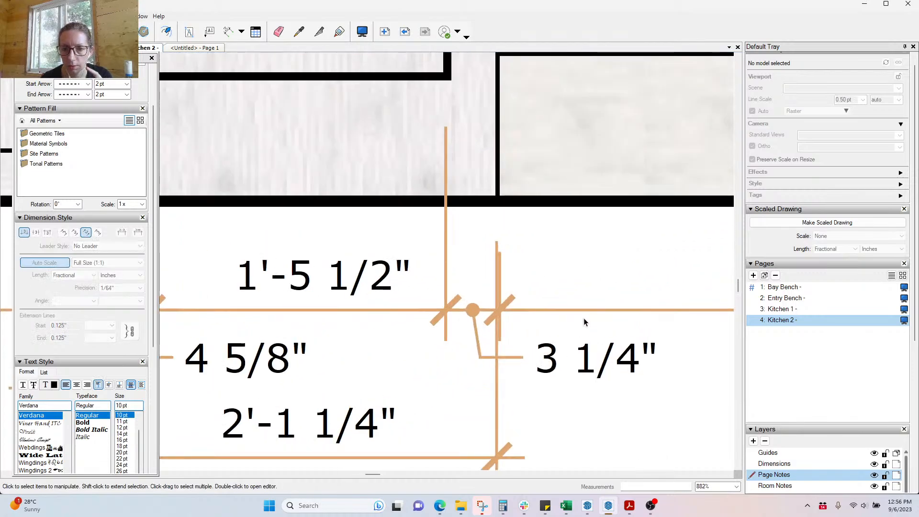
Step: Snap the overall panel dimension's ends to the cabinet corners so it reads 2'-1 3/8"
left_click(583, 312)
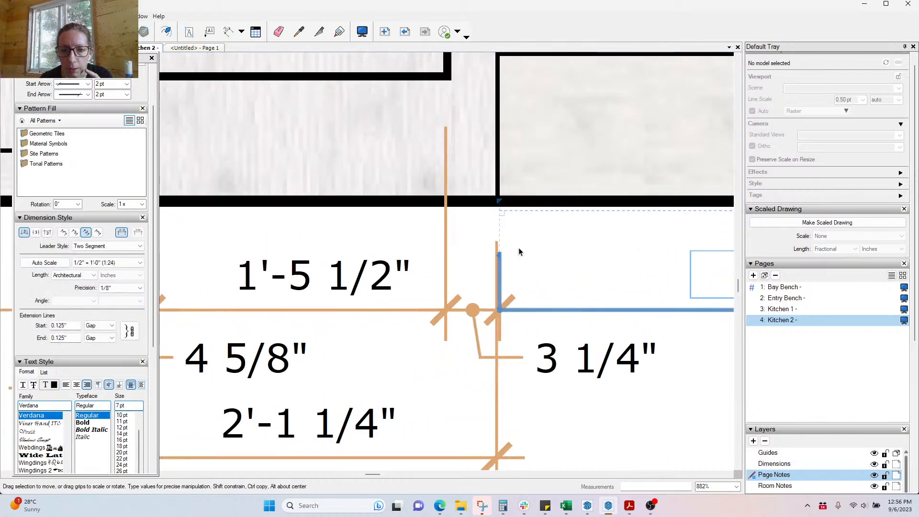
left_click(496, 390)
left_click_drag(500, 324, 498, 199)
scroll(610, 420, "down", 5)
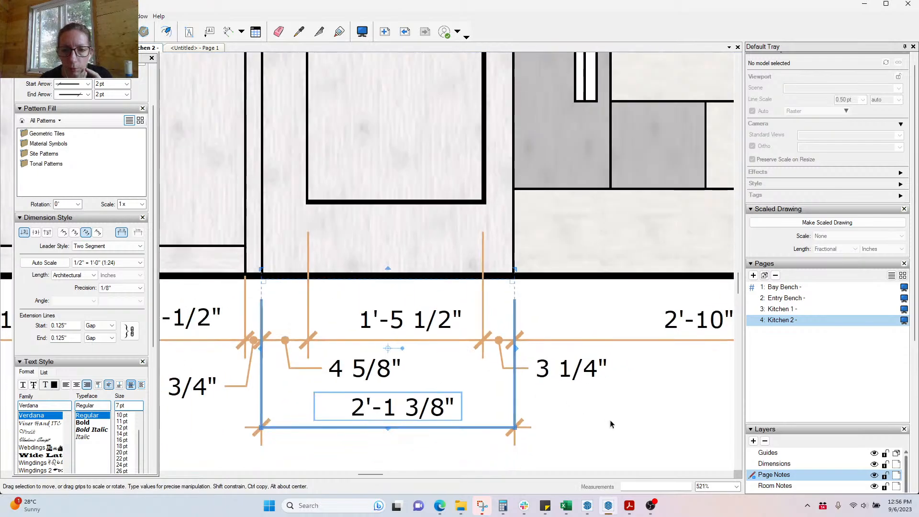
left_click(611, 420)
scroll(261, 419, "up", 5)
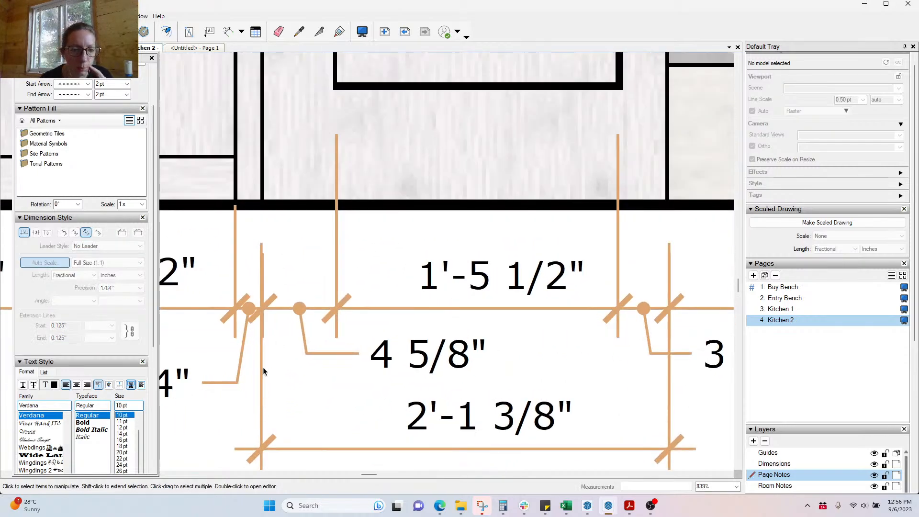
left_click(262, 416)
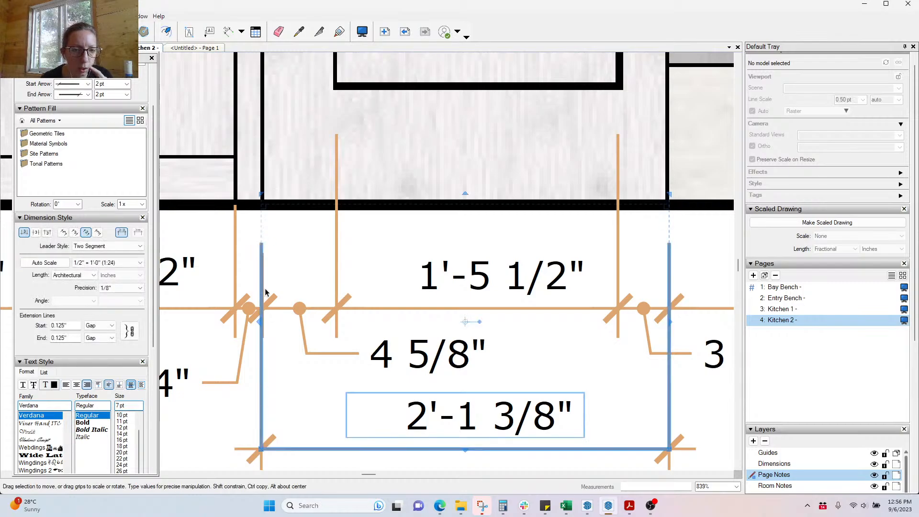
scroll(266, 293, "up", 2)
left_click_drag(256, 330, 261, 183)
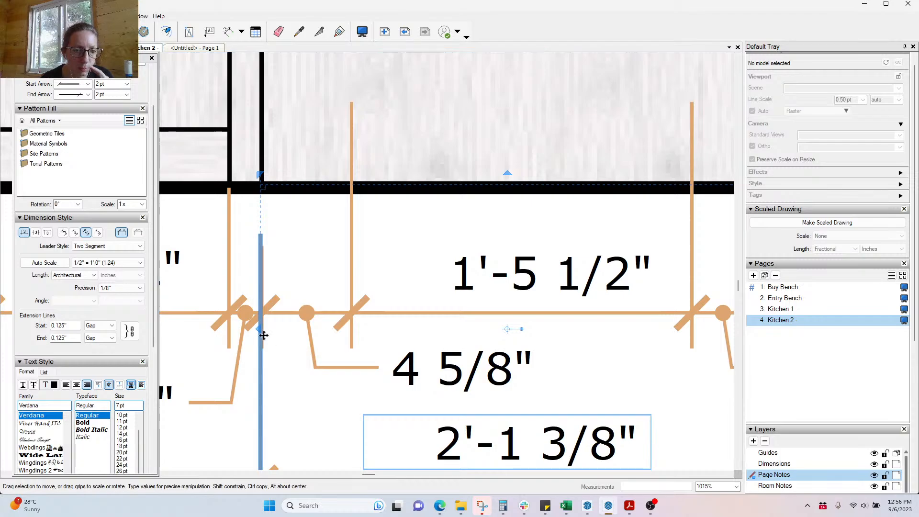
left_click_drag(264, 335, 264, 163)
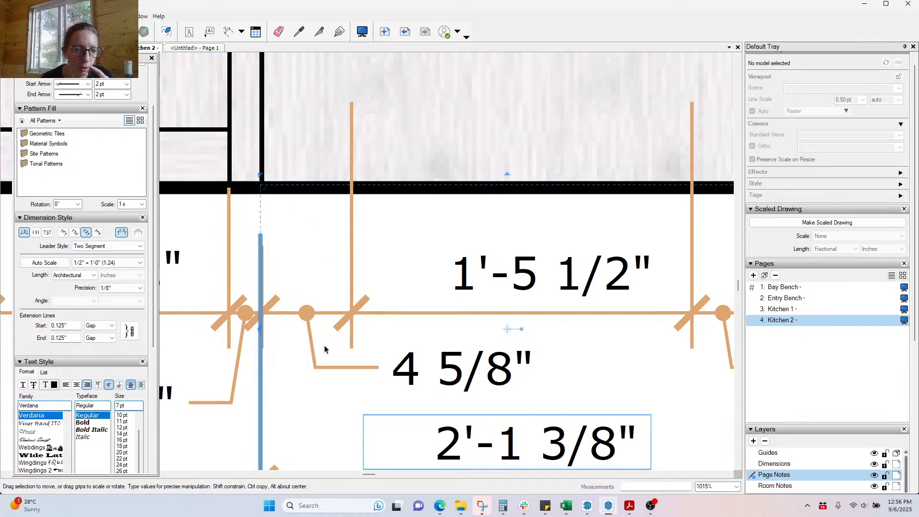
Step: Align the 4 5/8" dimension's end with the cabinet edge
left_click(328, 368)
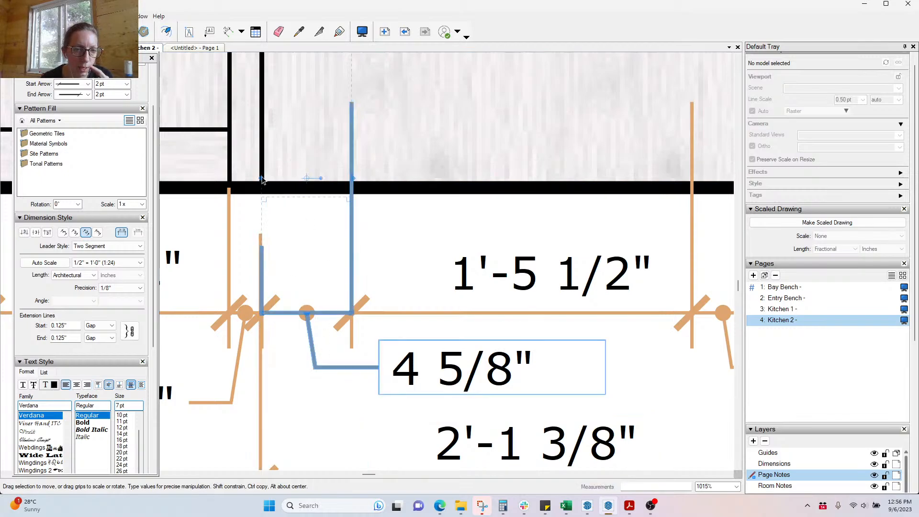
left_click_drag(262, 179, 262, 151)
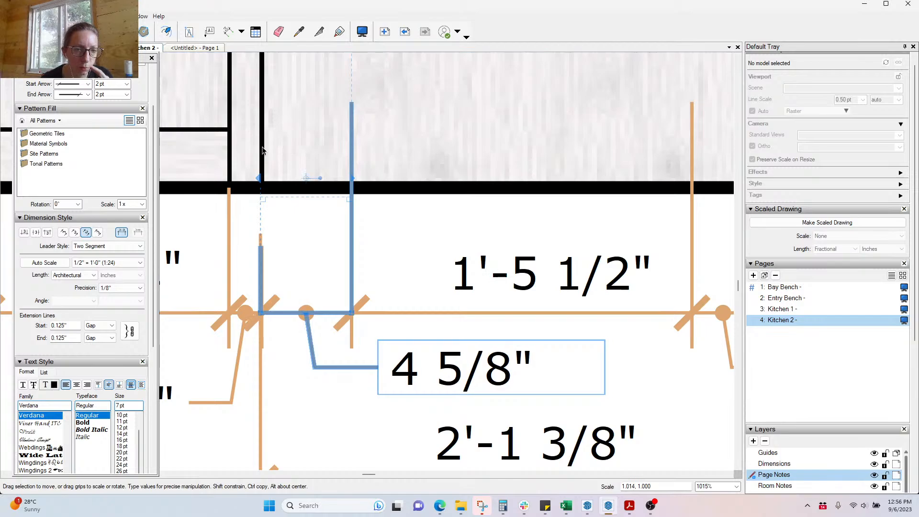
left_click(306, 438)
scroll(230, 301, "down", 2)
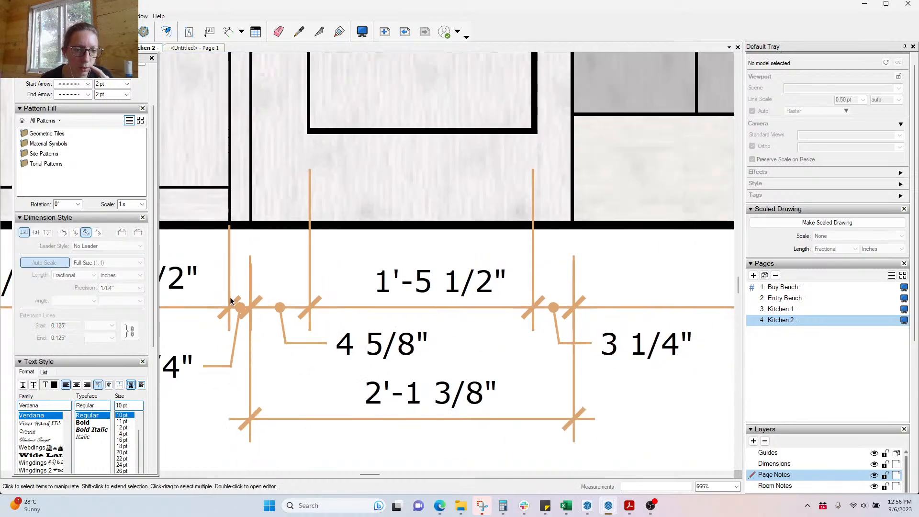
scroll(389, 430, "down", 1)
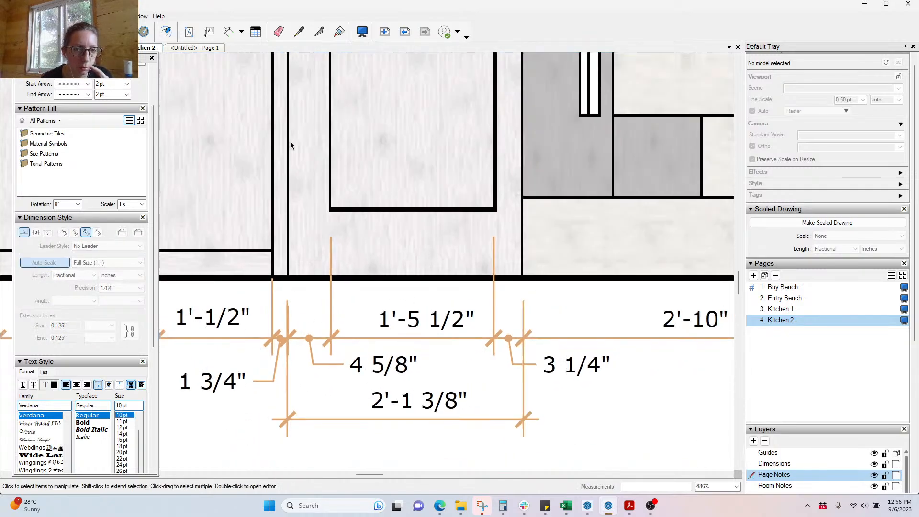
scroll(254, 381, "up", 3)
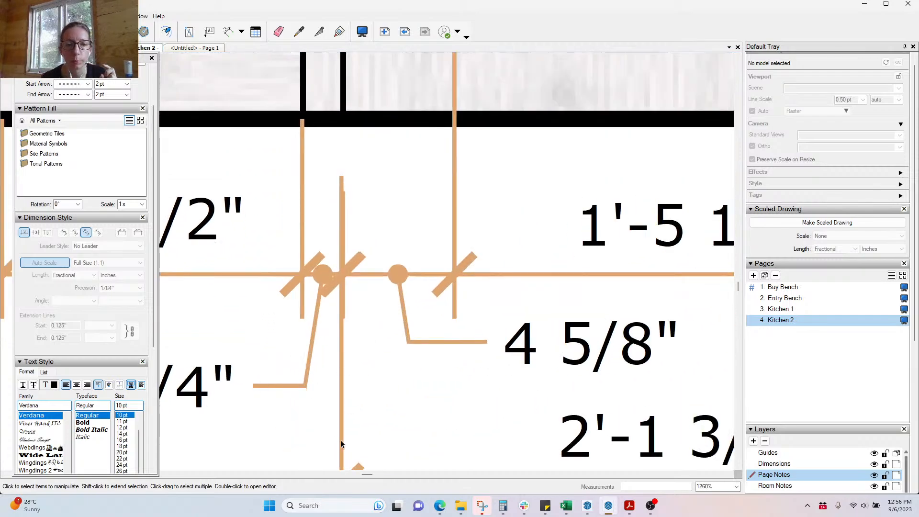
Step: Snap the small gap dimensions' ends to the cabinet edges, one measuring 1 5/8"
left_click(342, 383)
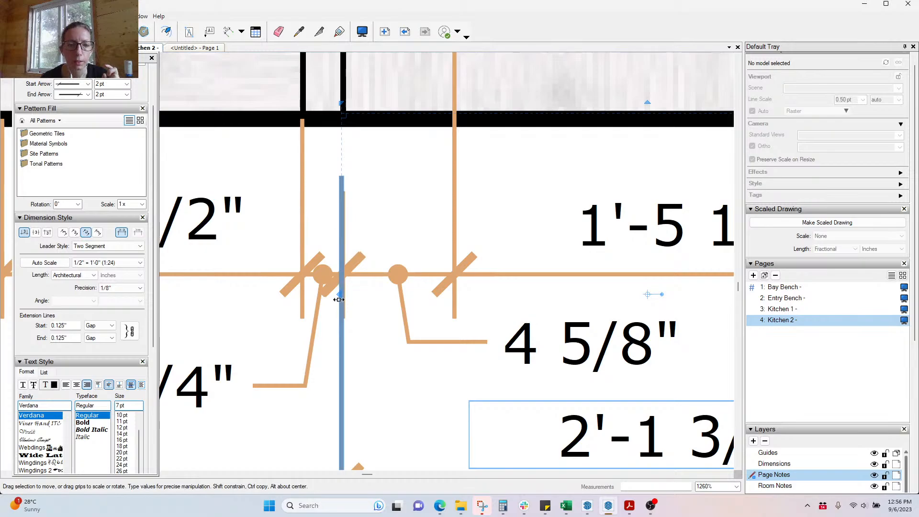
left_click_drag(339, 300, 341, 96)
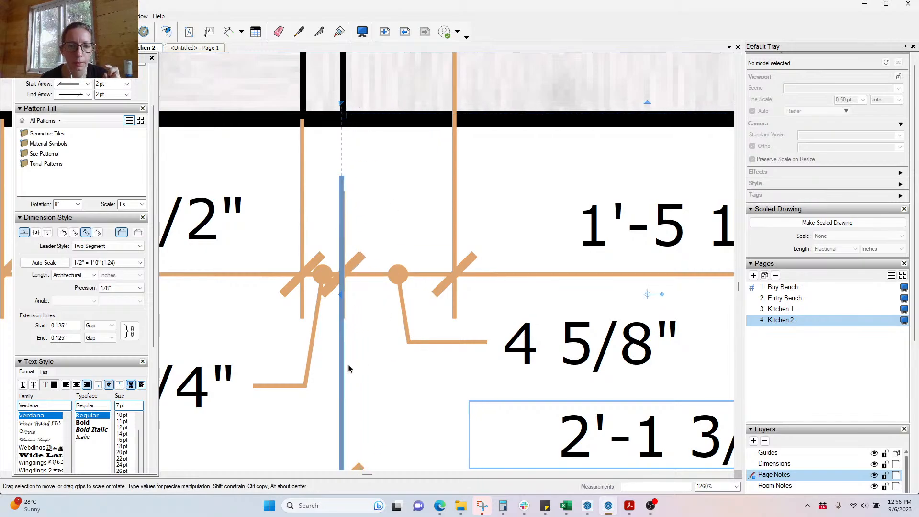
left_click(303, 376)
left_click_drag(346, 152, 342, 88)
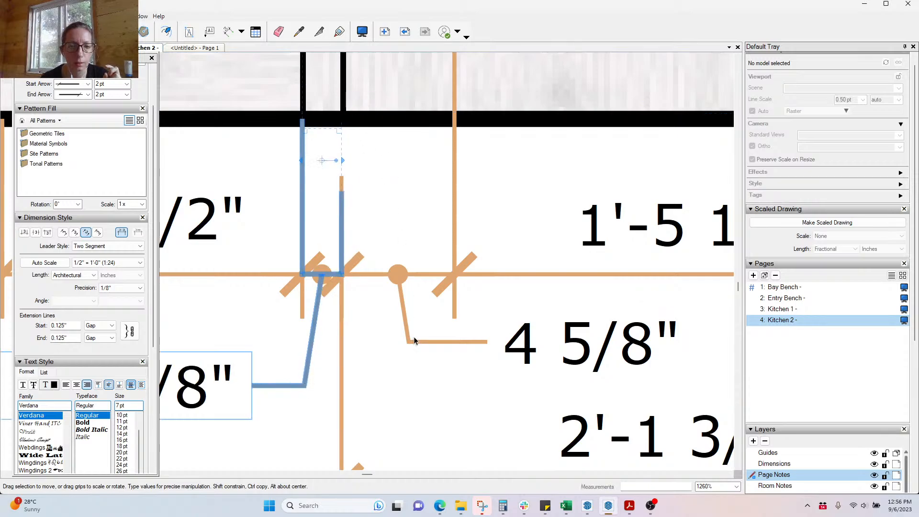
scroll(518, 322, "down", 3)
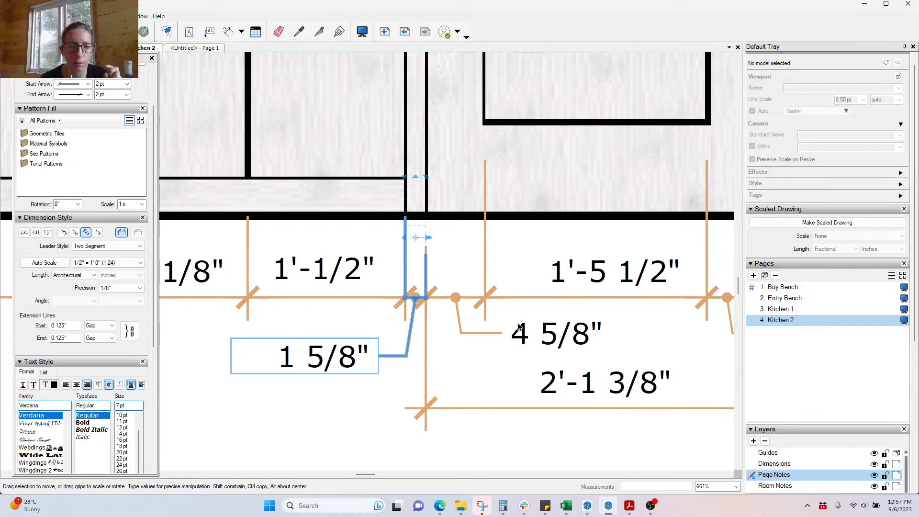
scroll(519, 327, "down", 7)
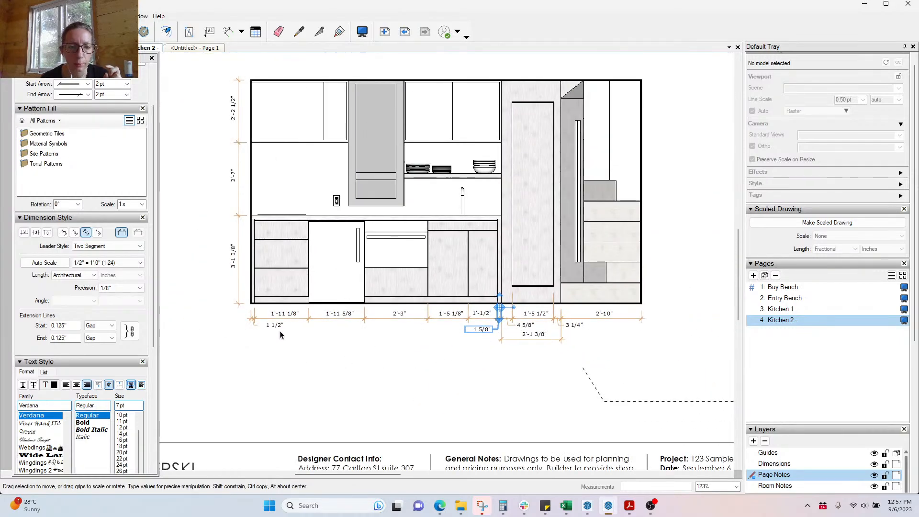
scroll(478, 327, "up", 7)
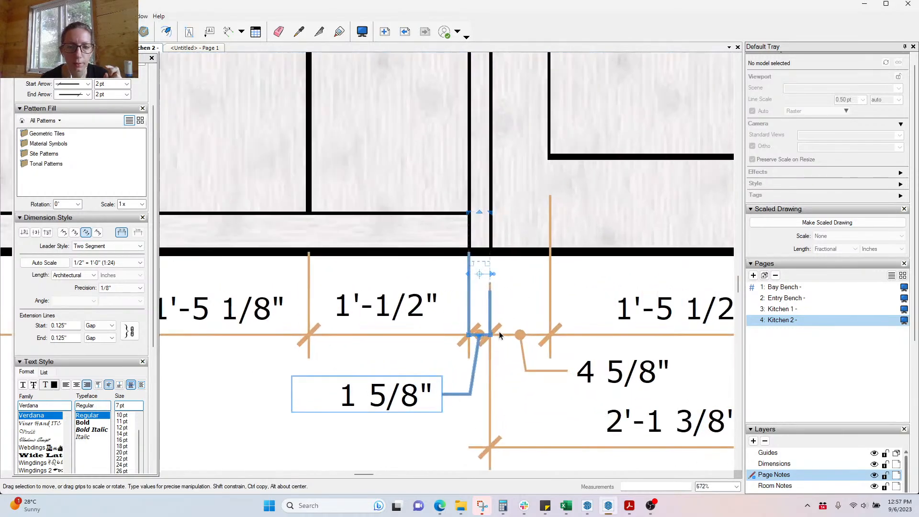
scroll(457, 390, "up", 2)
scroll(495, 150, "up", 2)
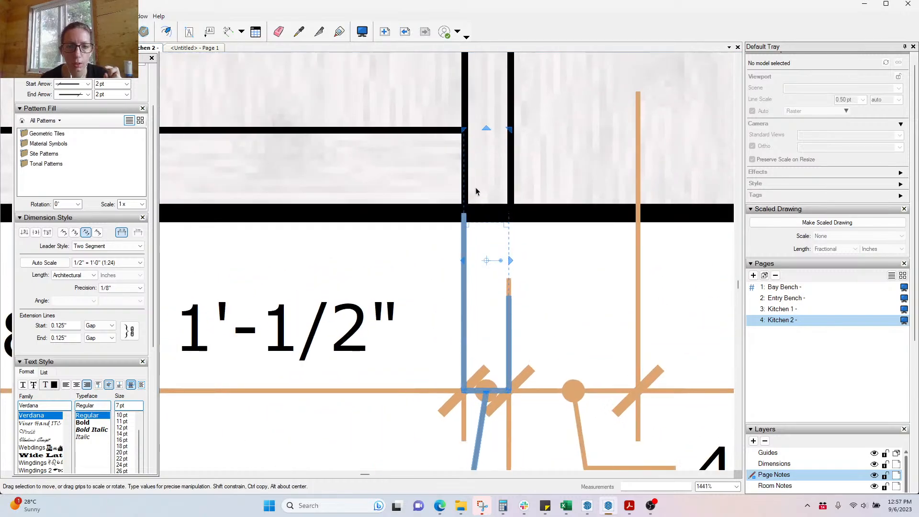
left_click_drag(462, 251, 467, 152)
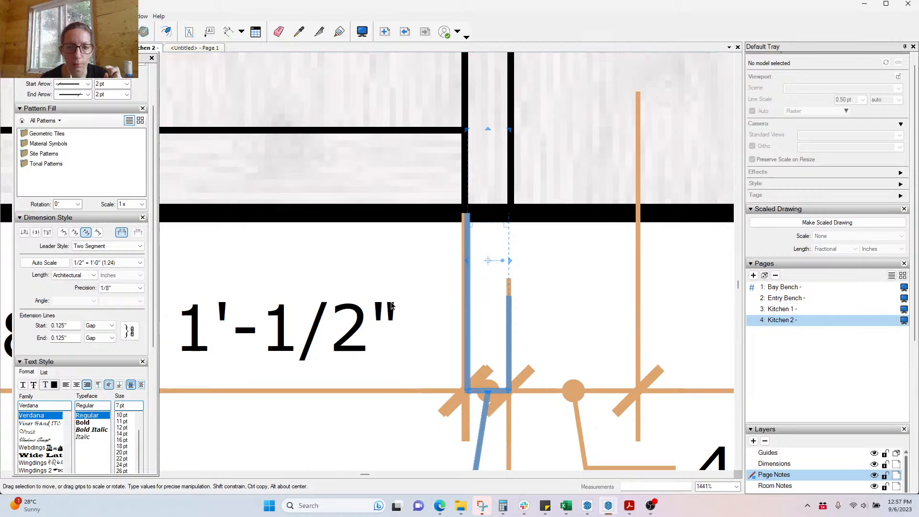
Step: Stretch the 1'-1/2" dimension to the cabinet edge so it reads 1'-5/8"
left_click(365, 322)
left_click_drag(465, 261, 467, 168)
scroll(418, 116, "down", 3)
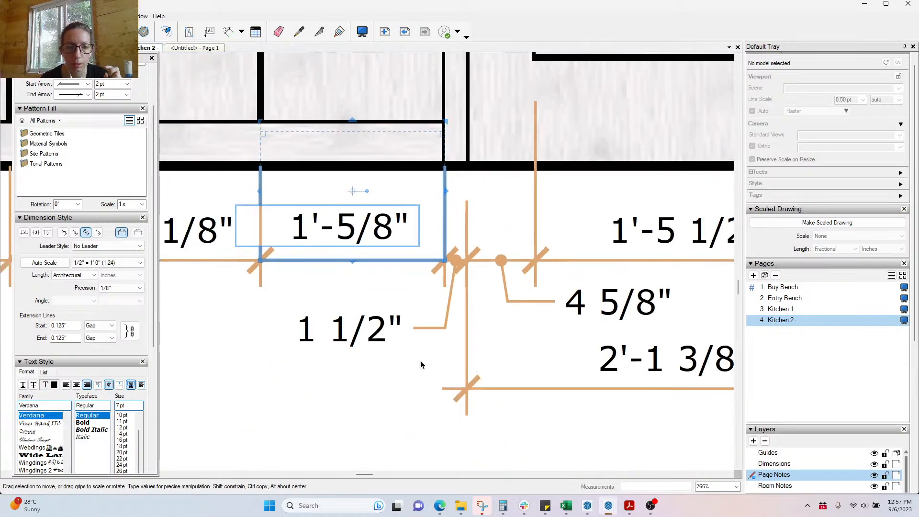
scroll(363, 341, "down", 3)
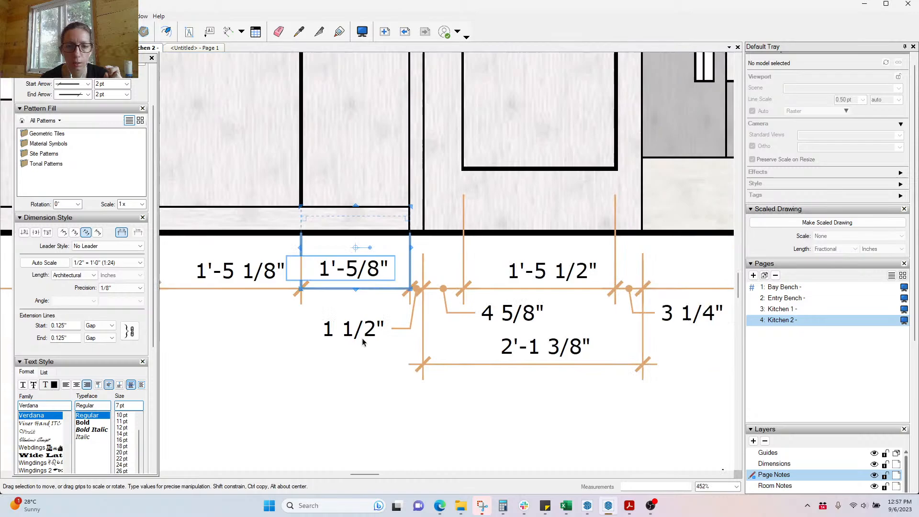
left_click(393, 408)
scroll(343, 286, "down", 3)
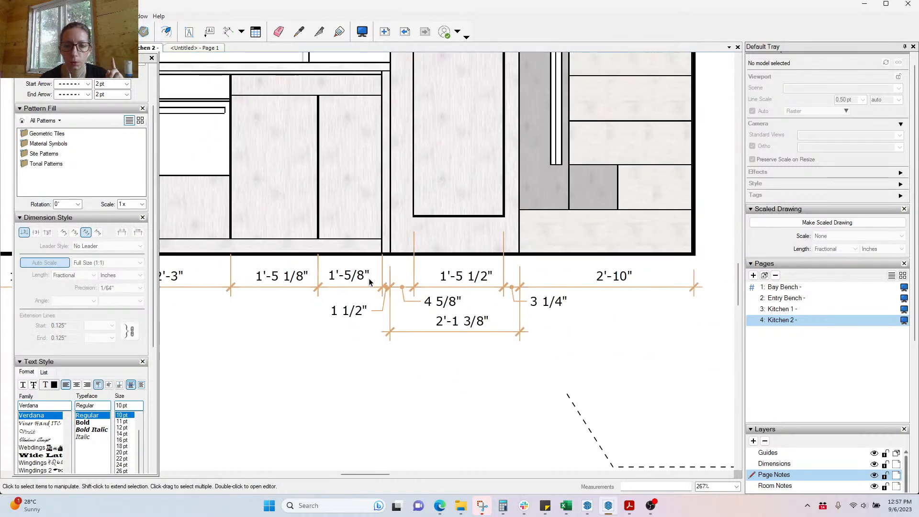
scroll(663, 340, "down", 3)
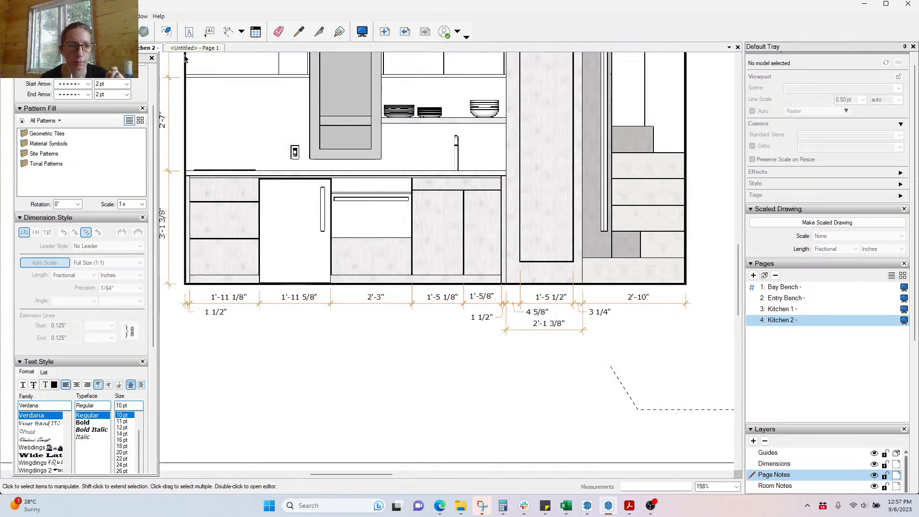
Step: Start a new text label on the fridge front in the kitchen elevation
left_click(190, 32)
scroll(253, 328, "up", 5)
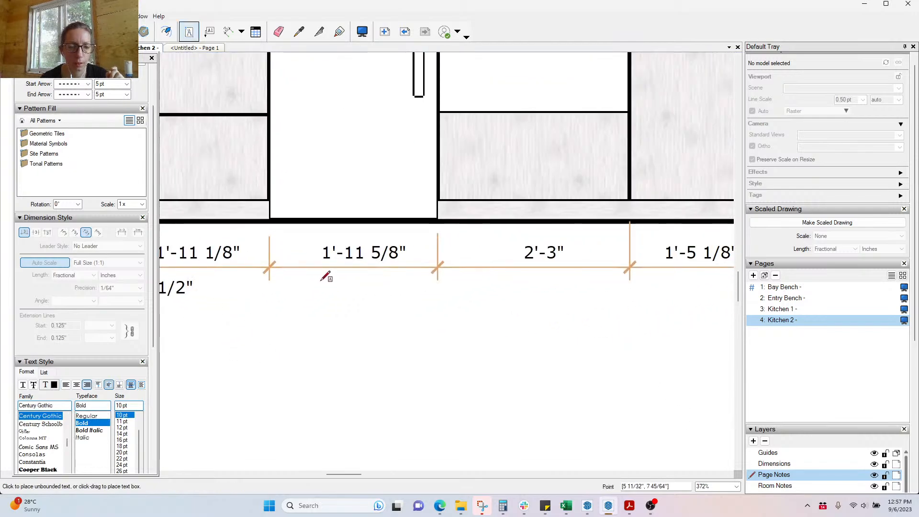
scroll(412, 330, "down", 6)
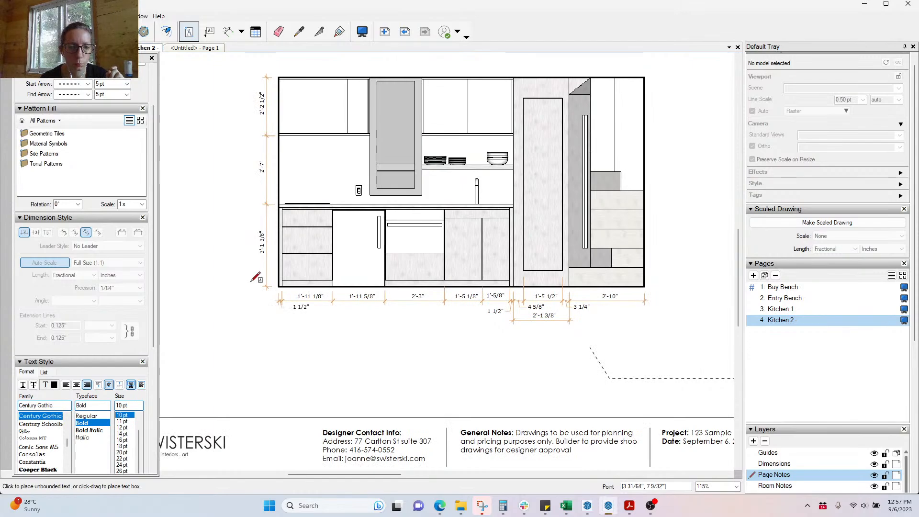
scroll(373, 244, "up", 4)
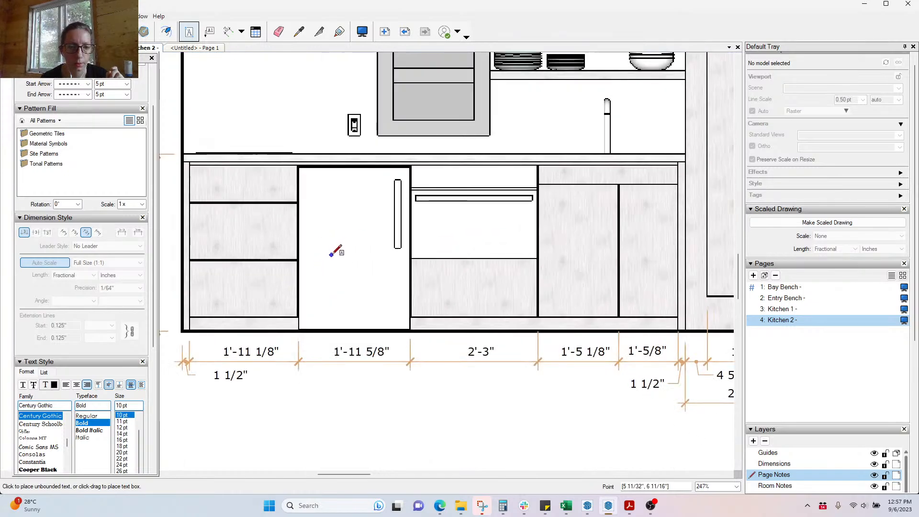
left_click(331, 255)
type("mi")
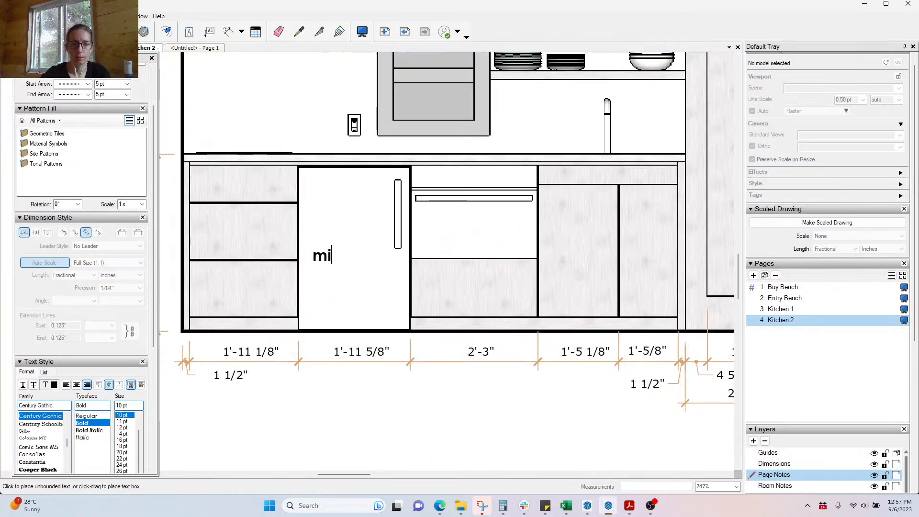
type("UN")
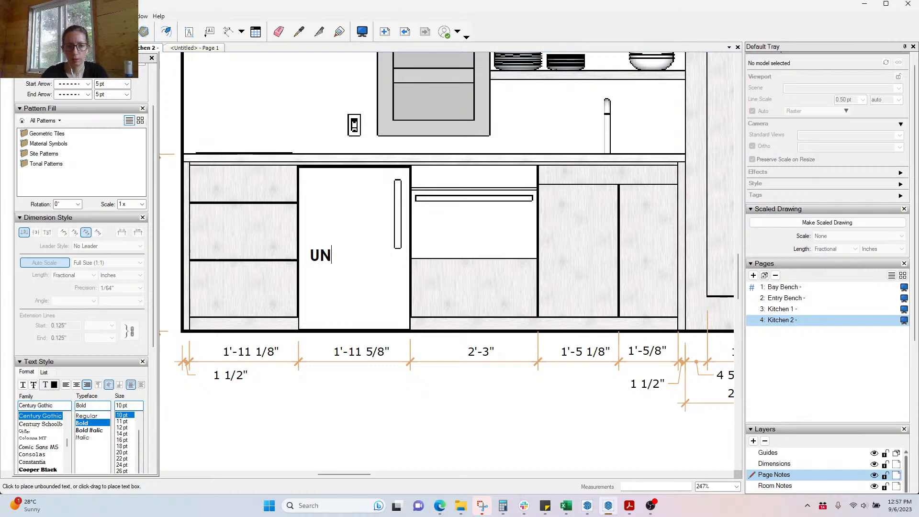
key("BackSpace")
key("BackSpace")
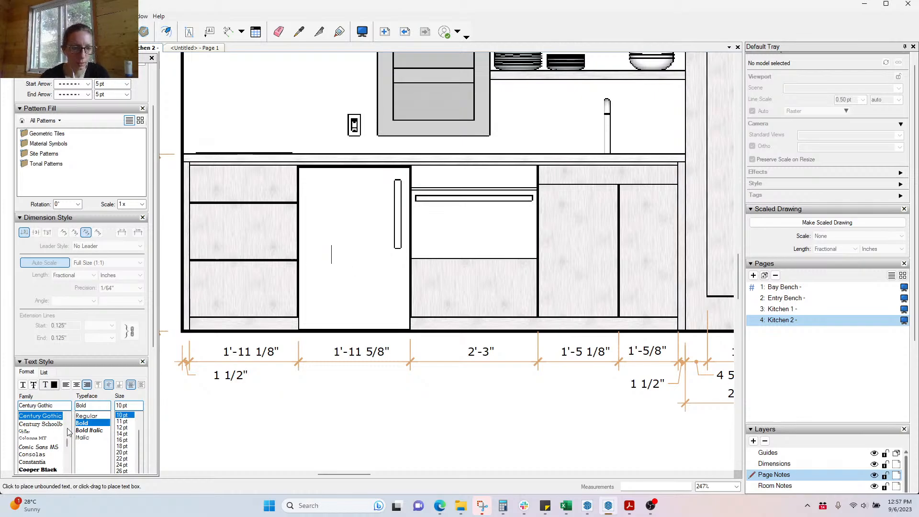
Step: Set the label to the Regular typeface and enter the text UNDER COUNTER FRIDGE
left_click(87, 416)
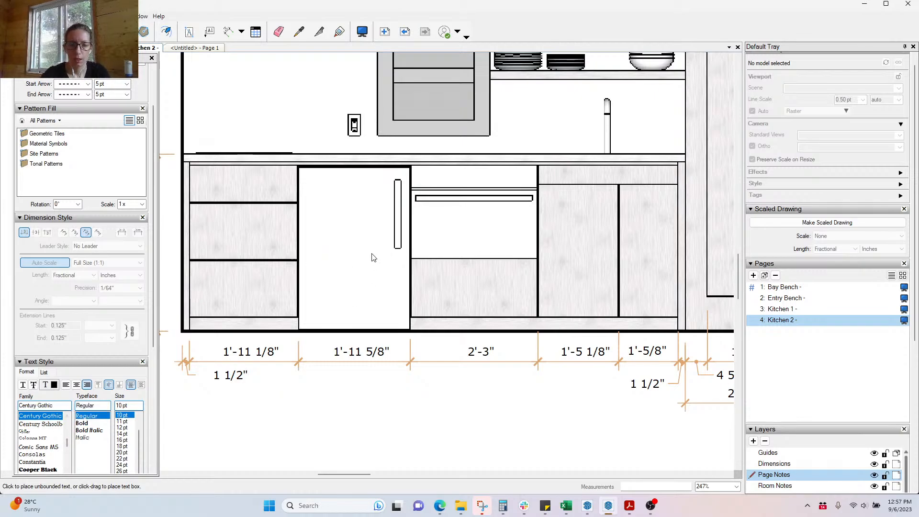
type("UNDER CON")
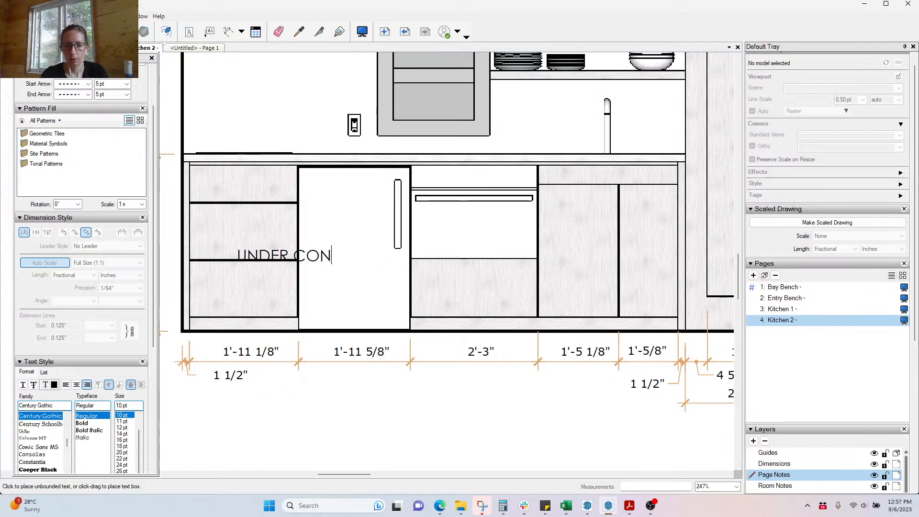
key("BackSpace")
type("UNTER FRIDGE")
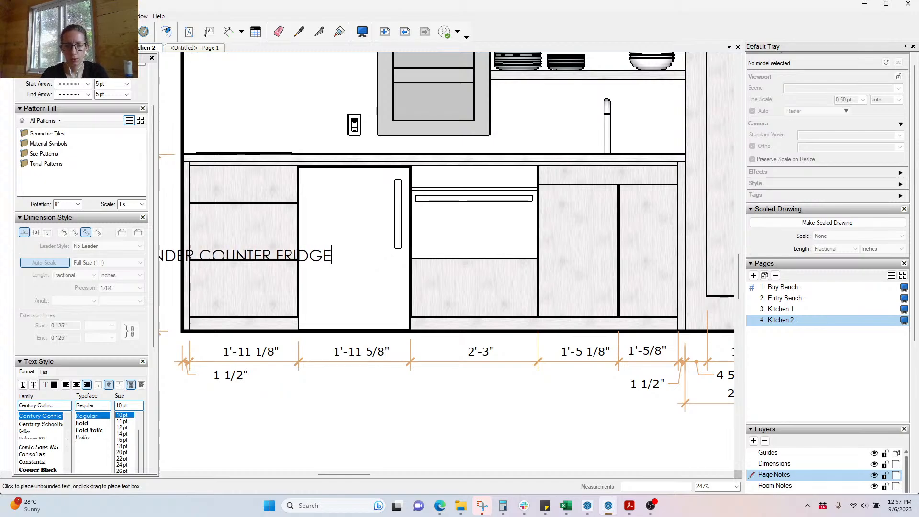
left_click(340, 412)
key("space")
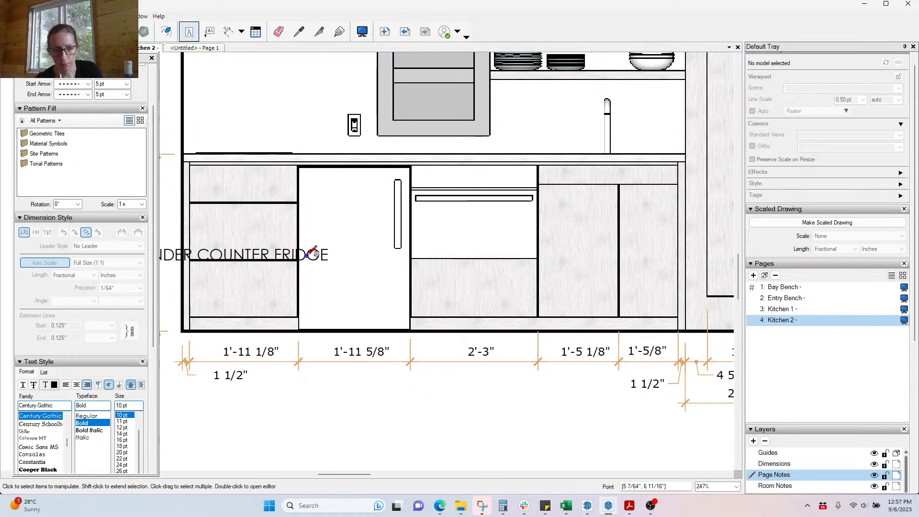
Step: Set the fridge label's text size to 8 pt
left_click(315, 254)
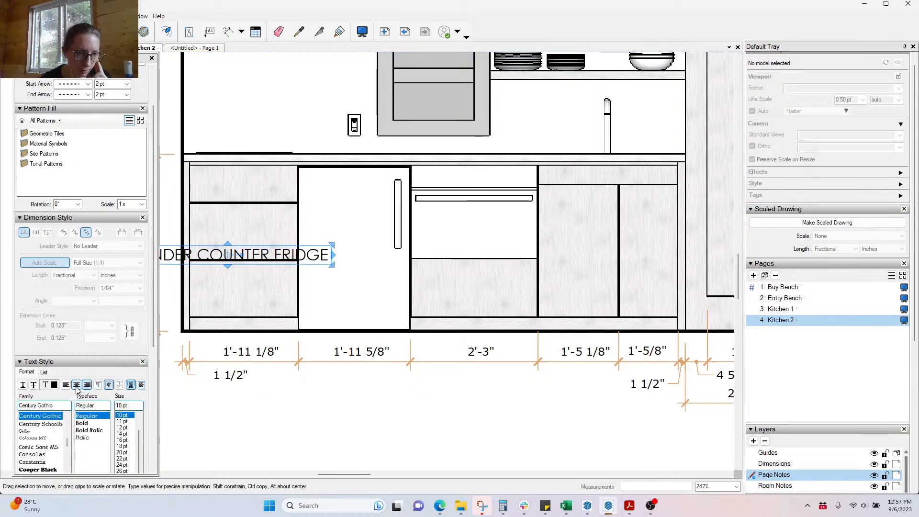
scroll(124, 396, "up", 2)
left_click(121, 372)
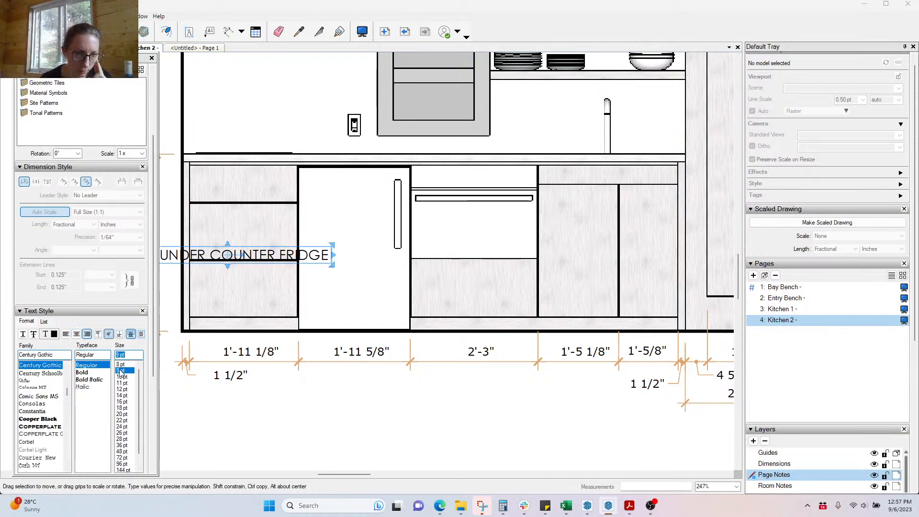
left_click(122, 365)
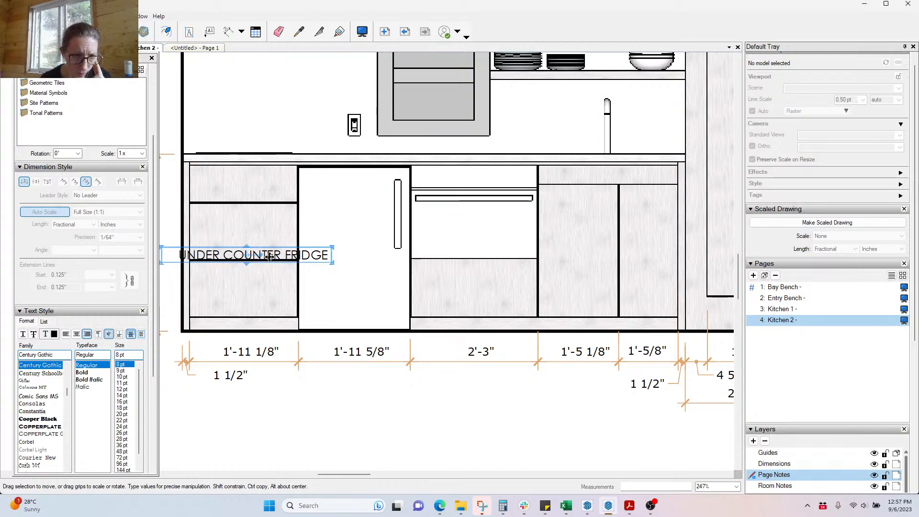
Step: Resize the label box so UNDER / COUNTER / FRIDGE wraps onto three centre-aligned lines
left_click_drag(331, 255, 407, 258)
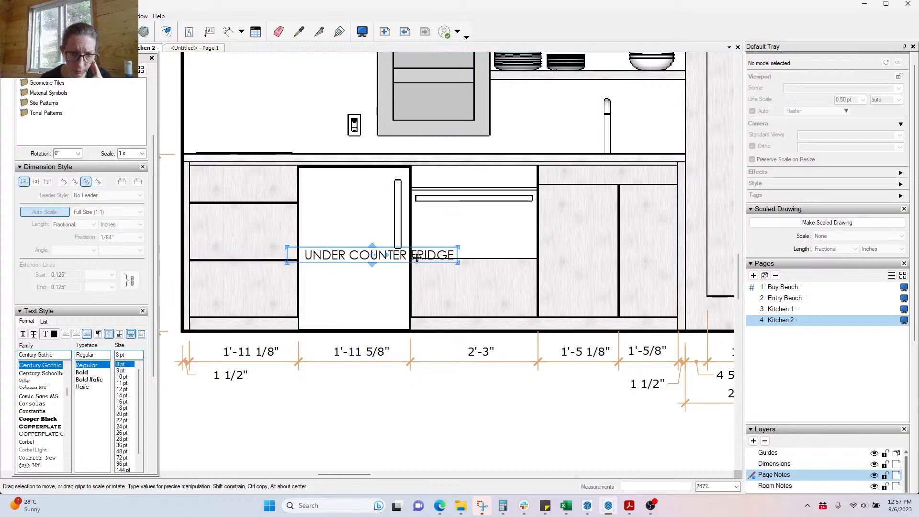
scroll(456, 251, "up", 2)
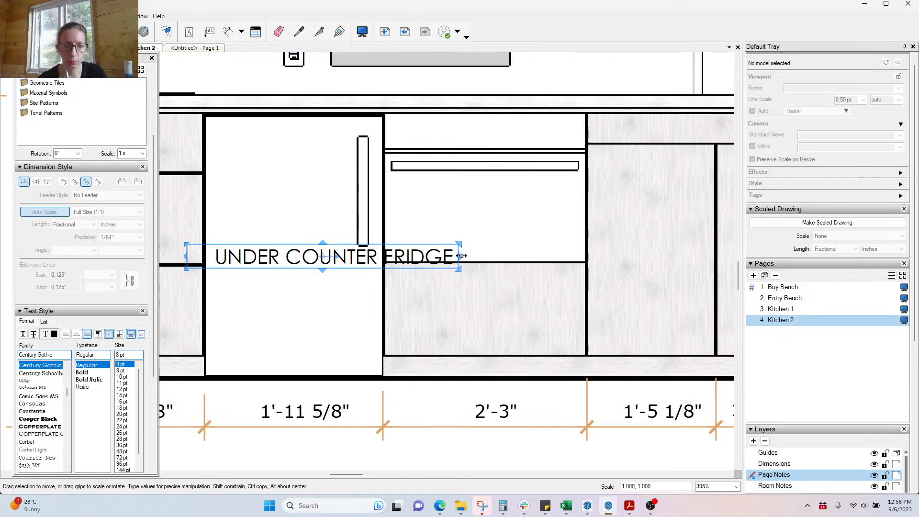
left_click_drag(458, 256, 334, 265)
left_click_drag(186, 256, 219, 257)
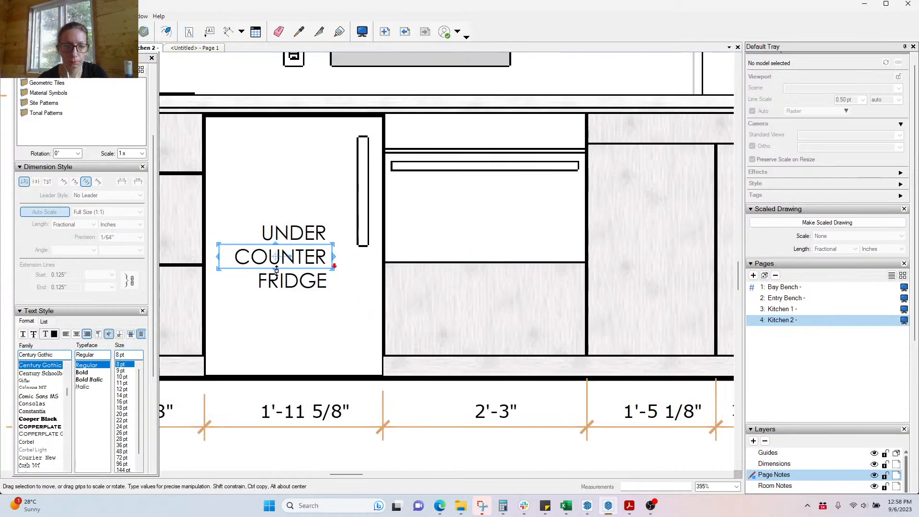
left_click_drag(277, 271, 276, 301)
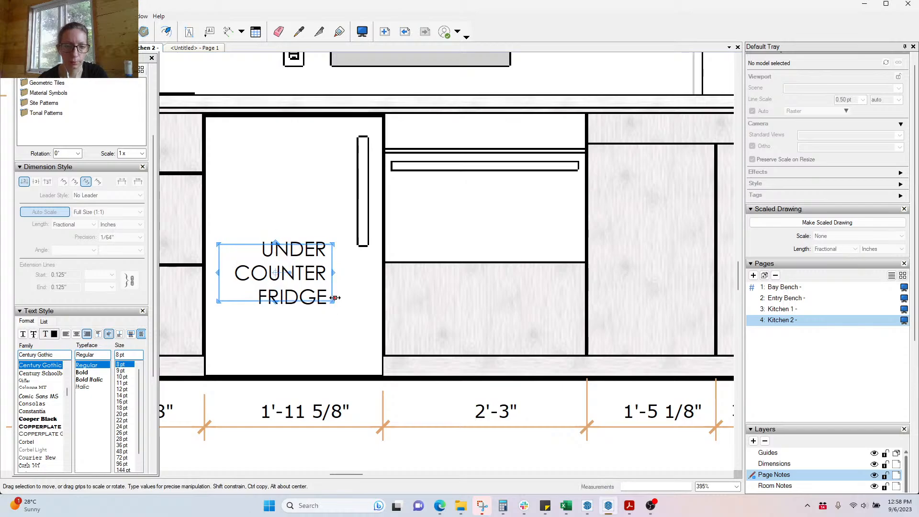
left_click_drag(275, 242, 277, 215)
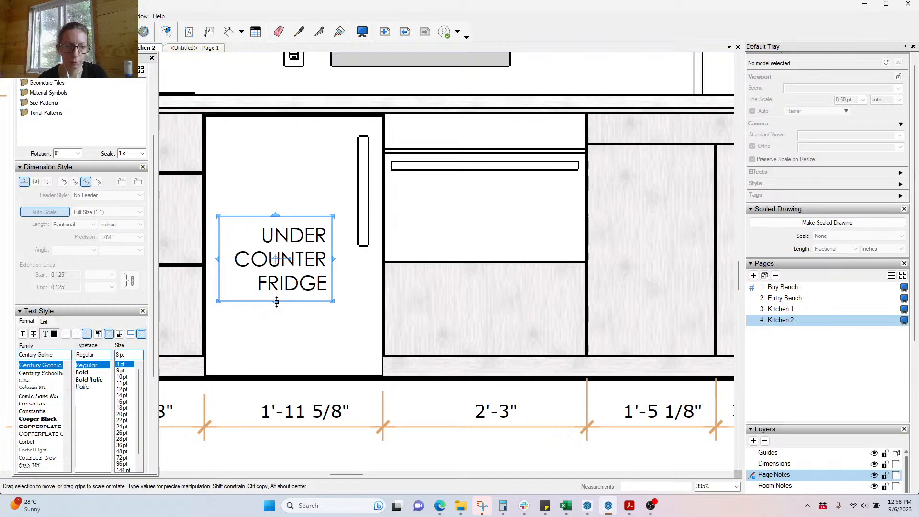
left_click(77, 335)
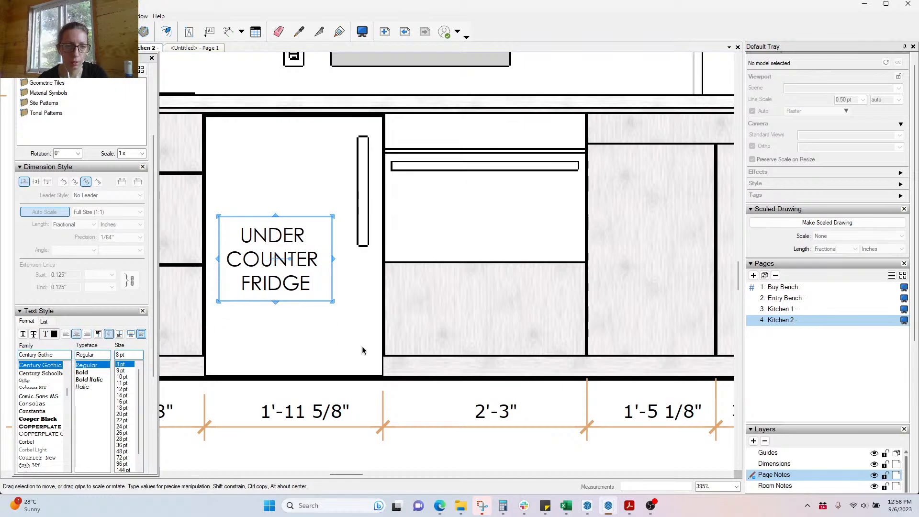
left_click(362, 454)
scroll(269, 222, "down", 1)
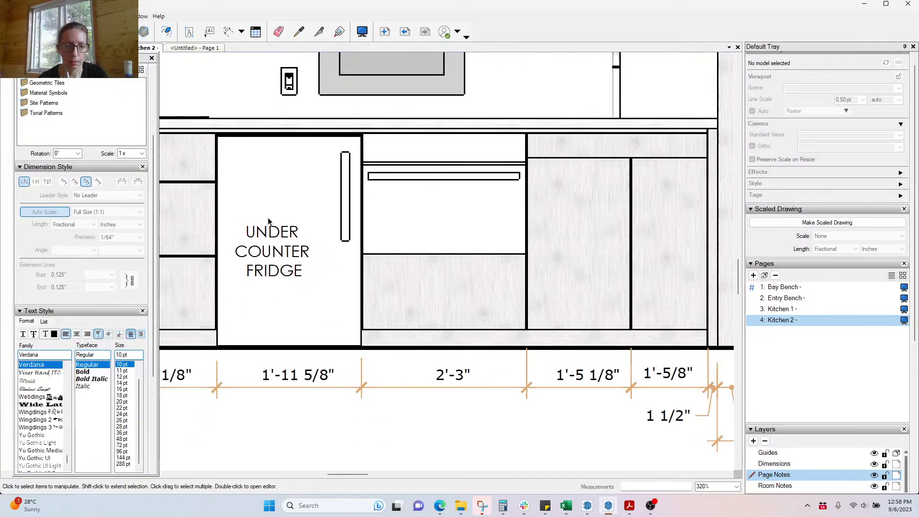
Step: Nudge the fridge label right to centre it, then copy it onto the oven
left_click(280, 252)
left_click_drag(284, 252, 296, 252)
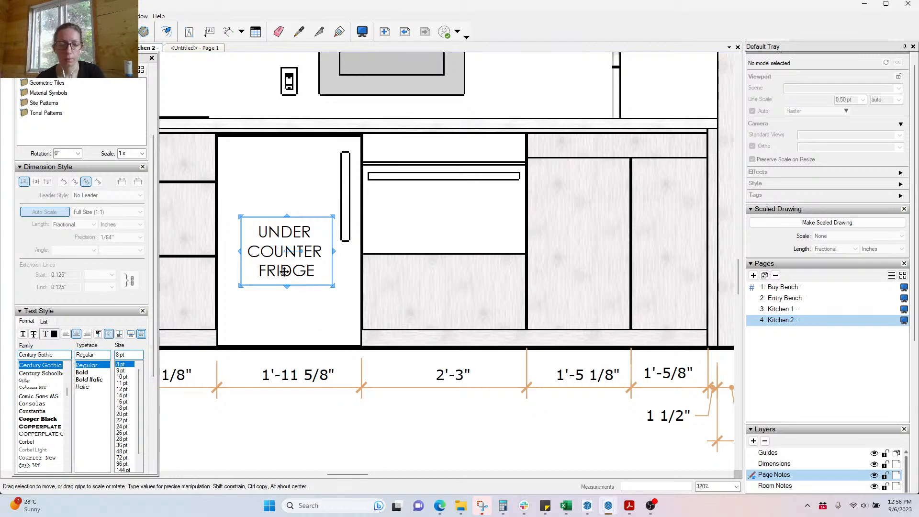
left_click_drag(284, 272, 441, 271, "ctrl")
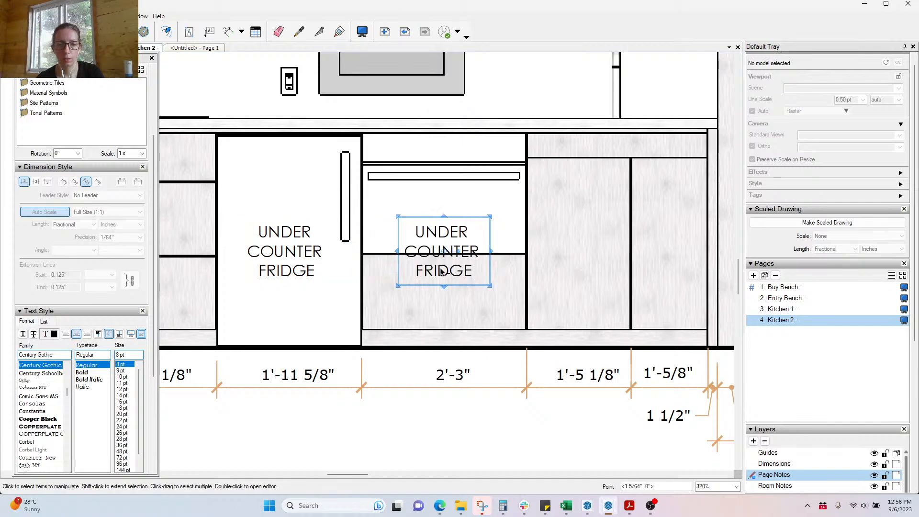
Step: Raise the copied label on the oven and change its text to OVEN
left_click_drag(441, 230, 440, 192)
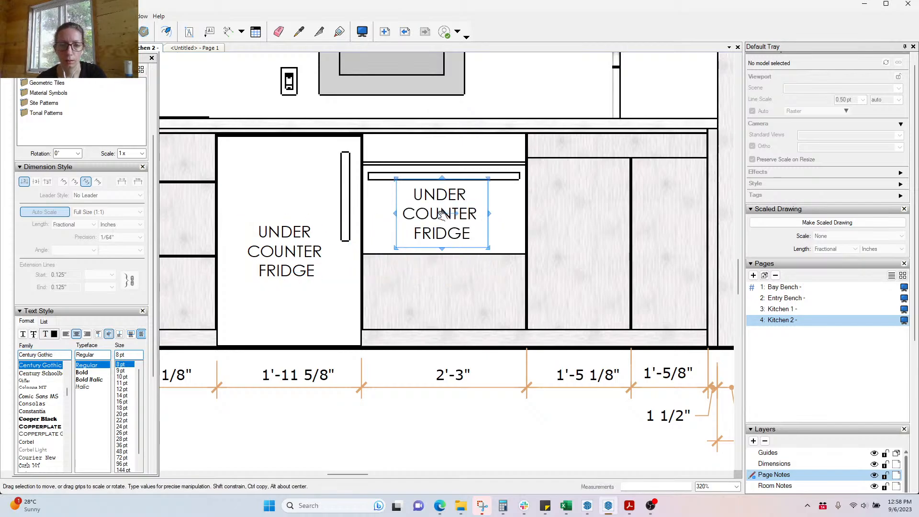
double_click(442, 215)
type("OVEN")
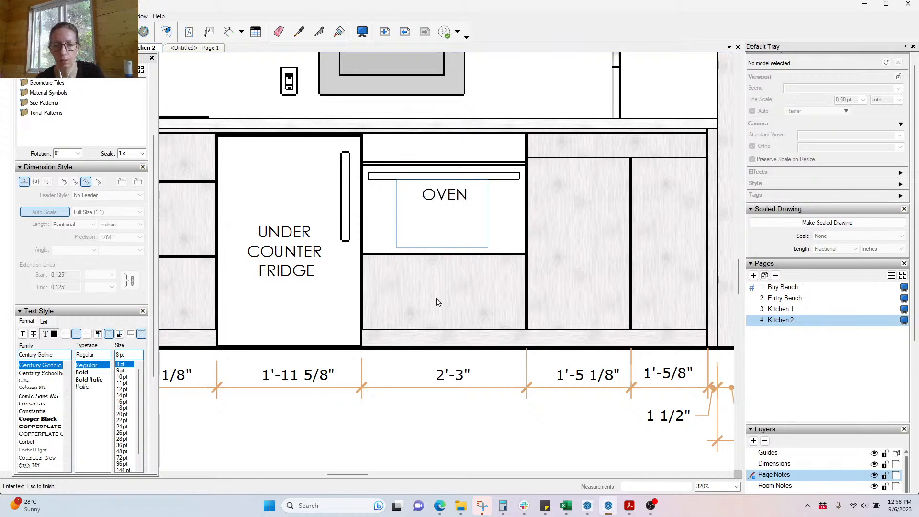
left_click(458, 419)
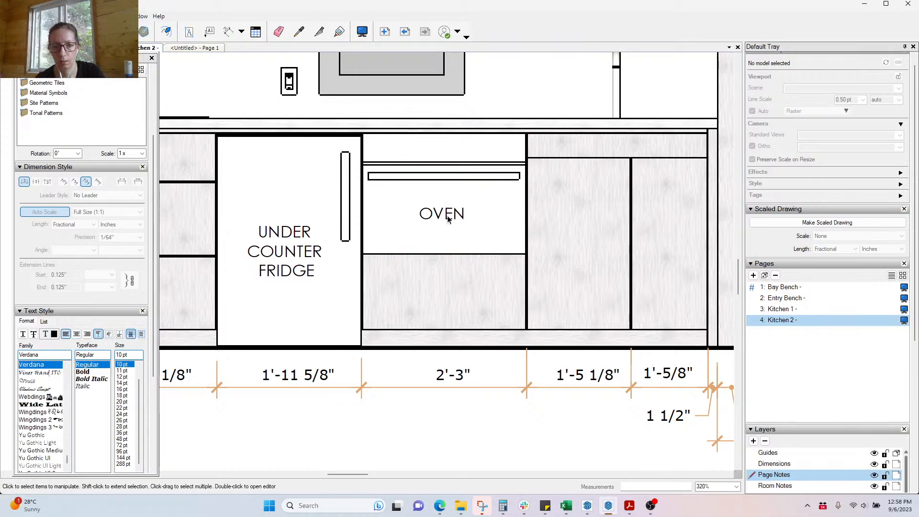
scroll(416, 235, "down", 3)
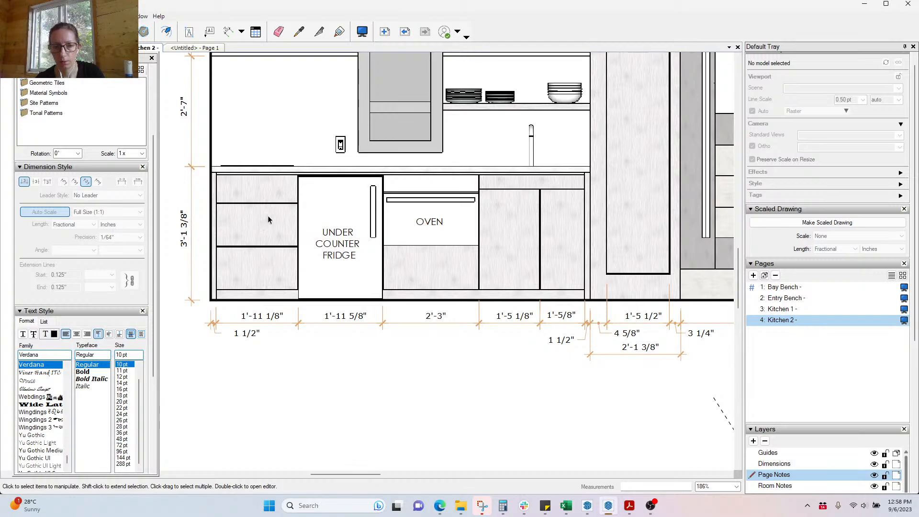
scroll(209, 205, "up", 2)
Step: Copy the OVEN label onto the top left drawer as DRAWER, then copy it to the lower drawers
left_click(521, 234)
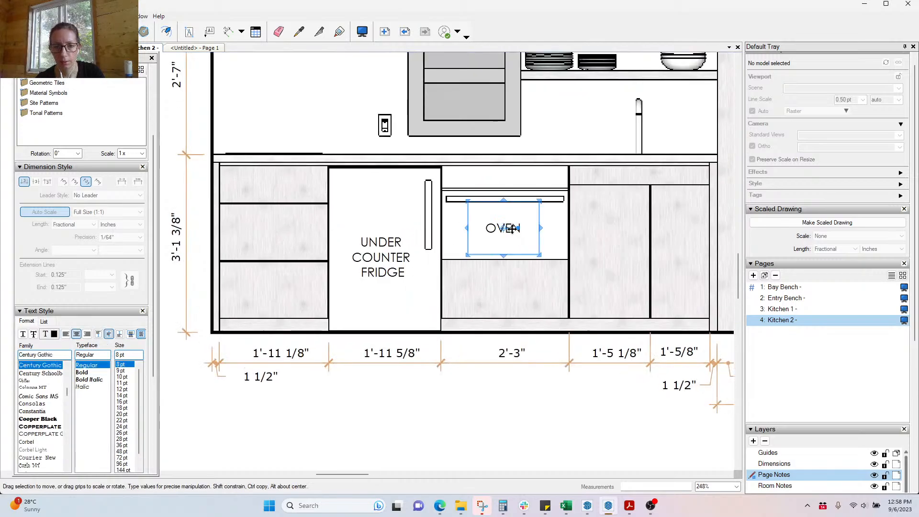
left_click_drag(512, 229, 282, 201)
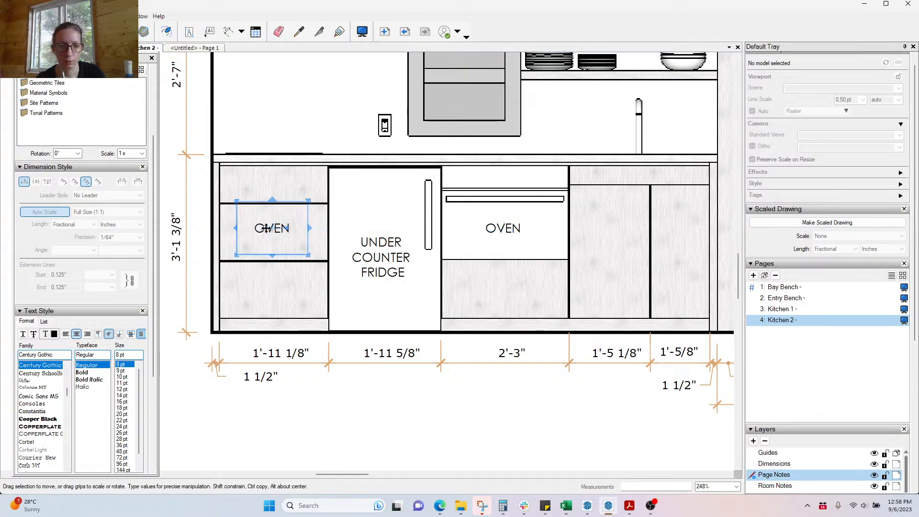
double_click(267, 229)
type("D")
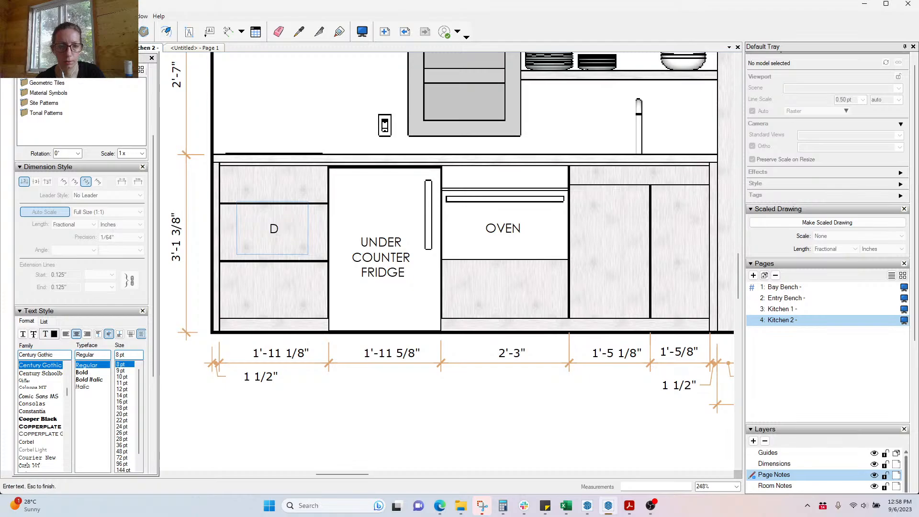
type("RAWER")
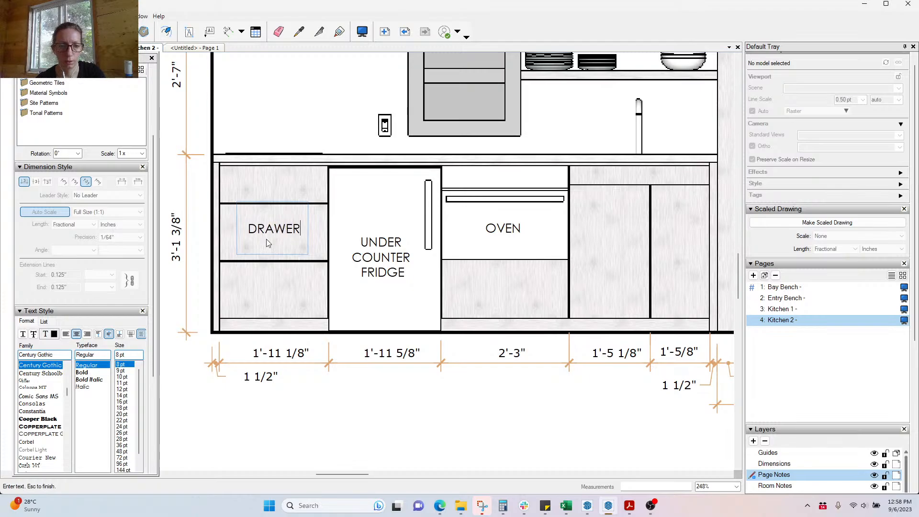
key("Escape")
left_click(282, 230)
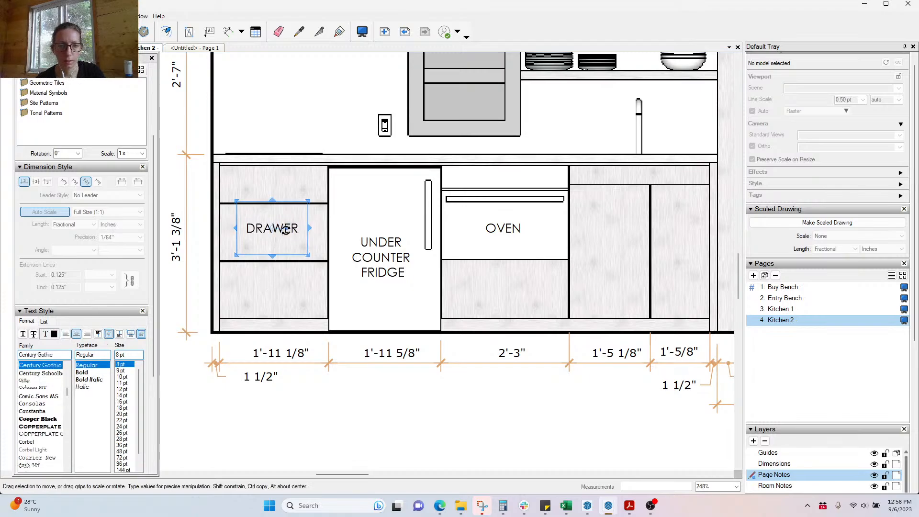
left_click_drag(297, 229, 291, 190)
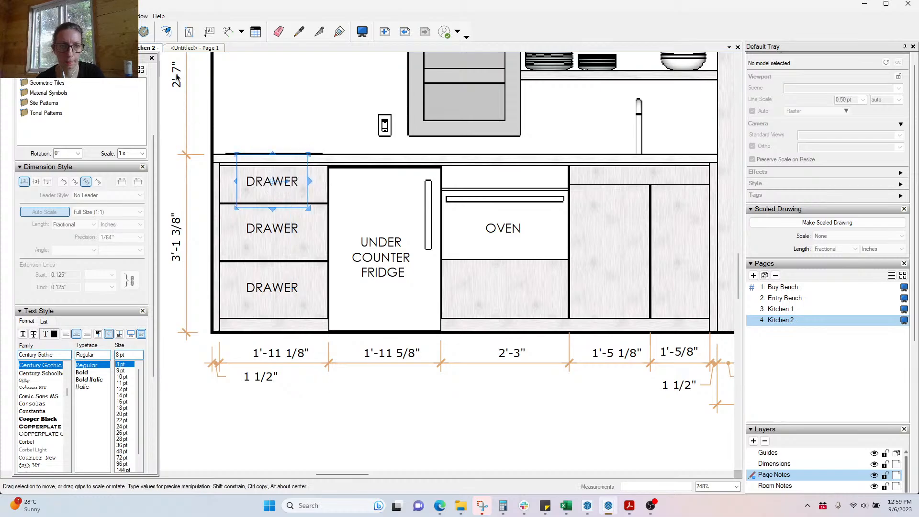
Step: Drag the 3'-1 3/8" cabinet height dimension farther to the left
scroll(567, 275, "down", 2)
left_click(415, 416)
scroll(258, 273, "up", 3)
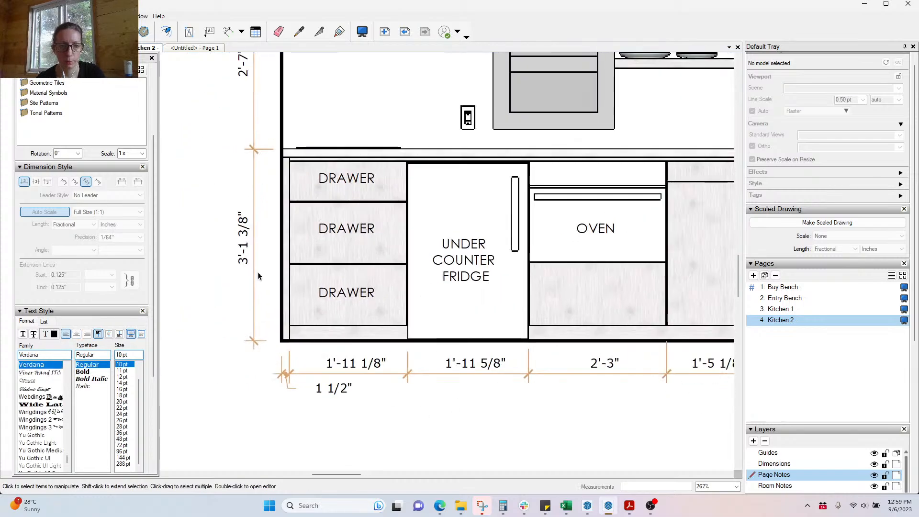
left_click(254, 278)
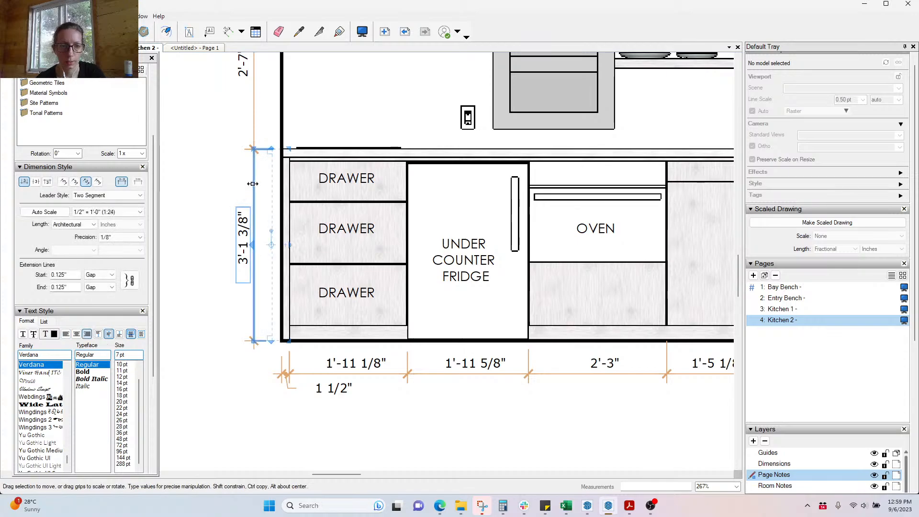
left_click_drag(253, 185, 207, 191)
Step: Measure the top drawer's height from its upper to lower corner
left_click(228, 32)
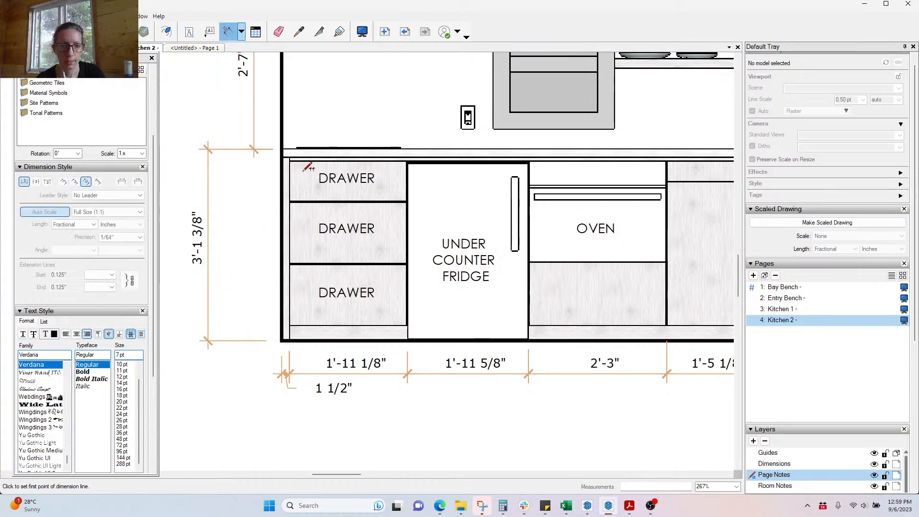
scroll(301, 139, "up", 4)
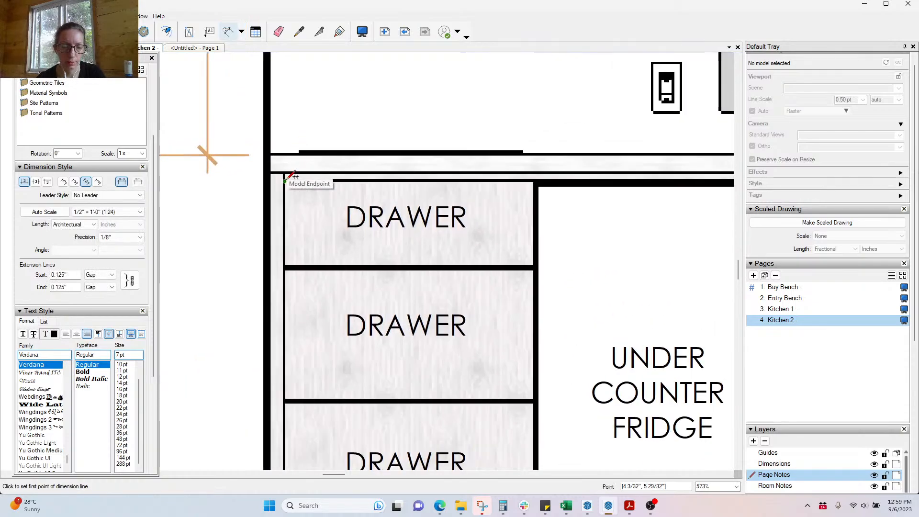
left_click(286, 180)
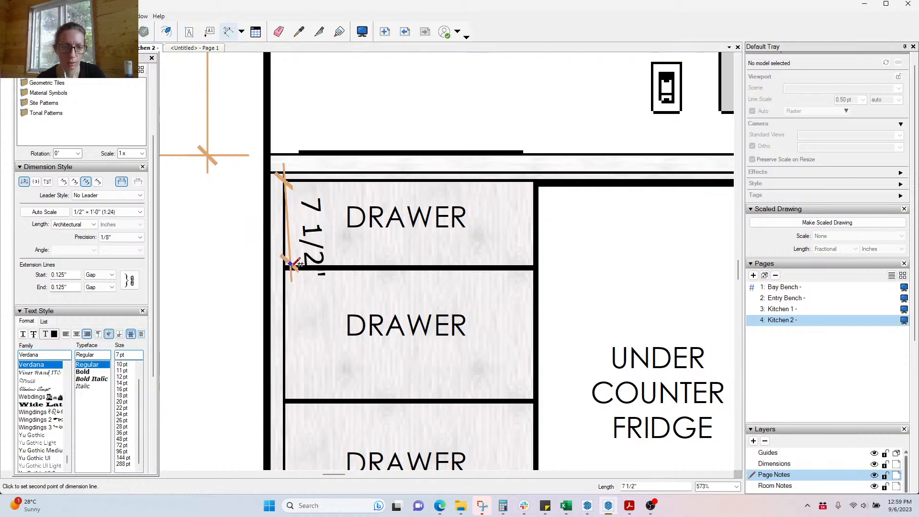
left_click(292, 267)
scroll(233, 261, "down", 5)
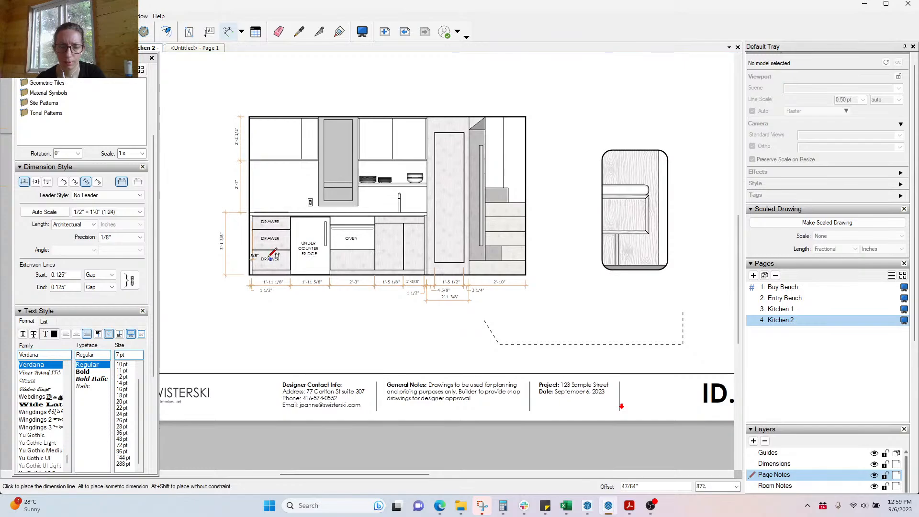
scroll(441, 295, "down", 3)
Step: Place the 5/8" drawer dimension, shift both drawings right, and move the bench viewport left
left_click(440, 294)
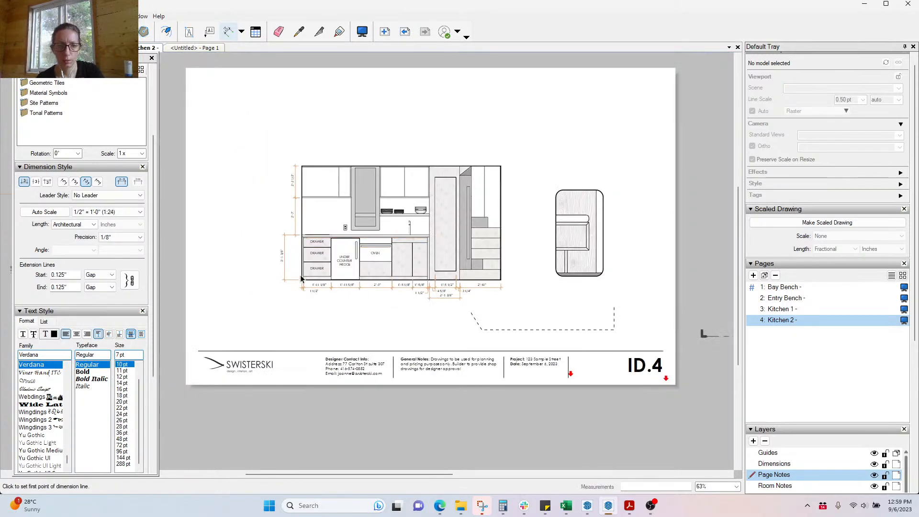
key("space")
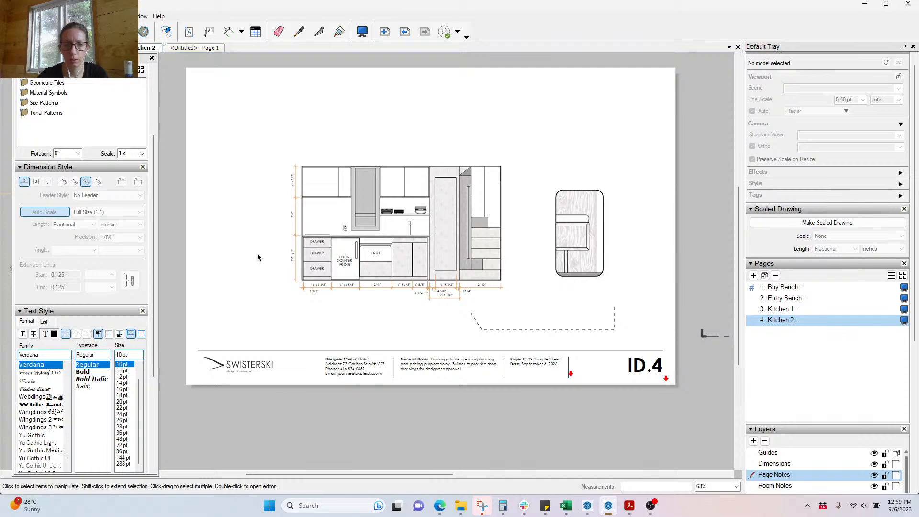
left_click_drag(262, 147, 621, 309)
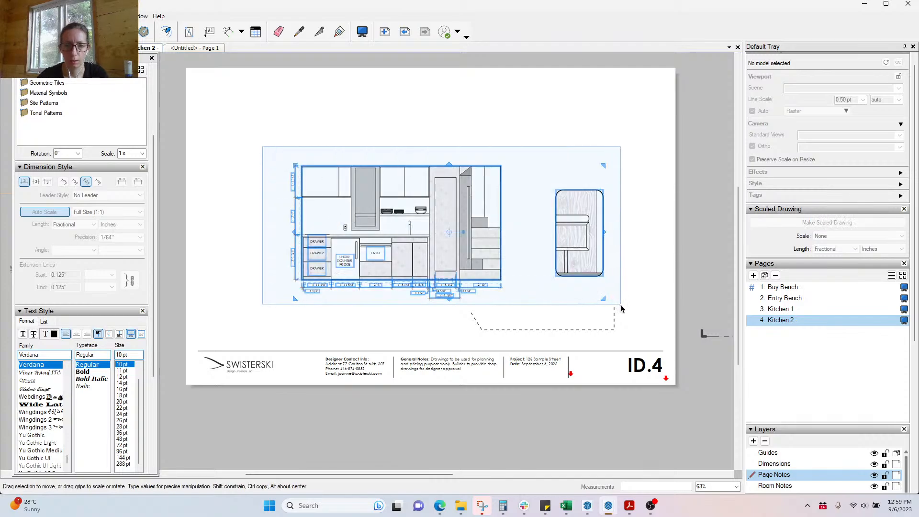
mouse_move(436, 252)
left_mouse_down()
mouse_move(553, 256)
mouse_move(539, 255)
left_mouse_up()
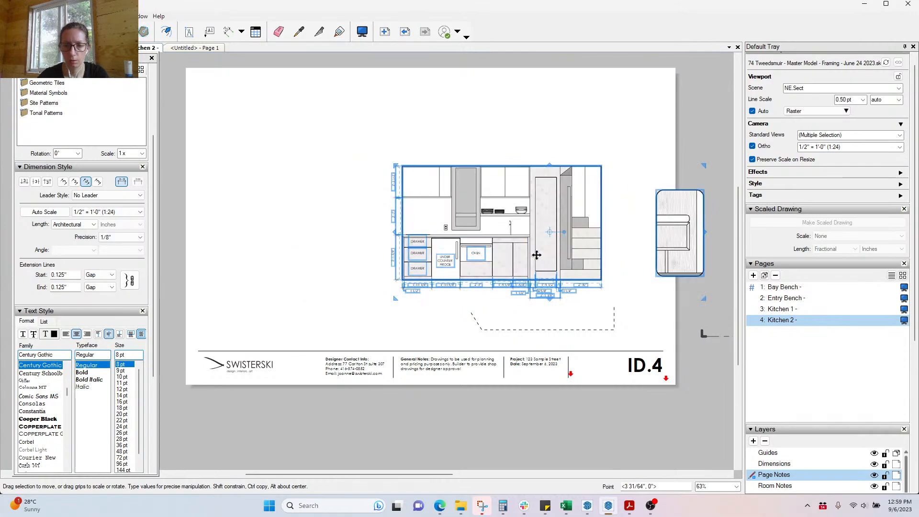
left_click(690, 267)
left_click_drag(689, 261, 293, 258)
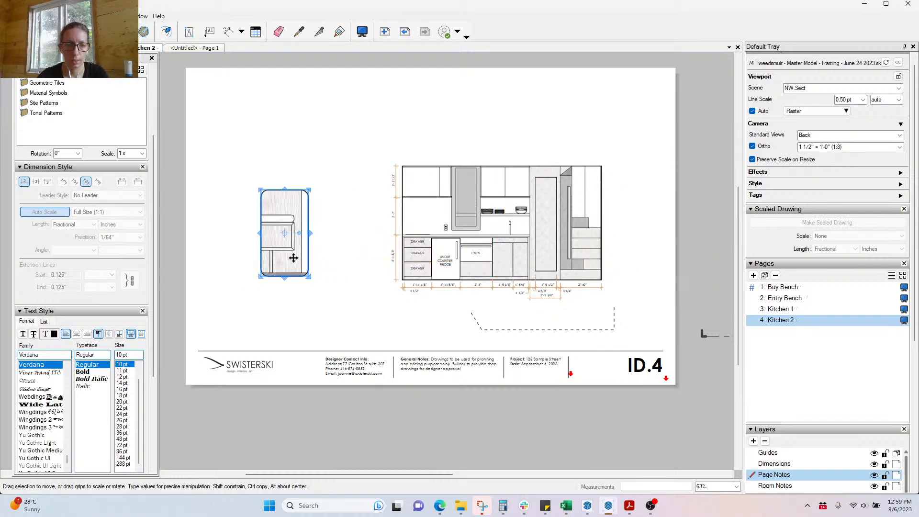
Step: Switch the bench viewport's scene to NE.Sect
right_click(294, 258)
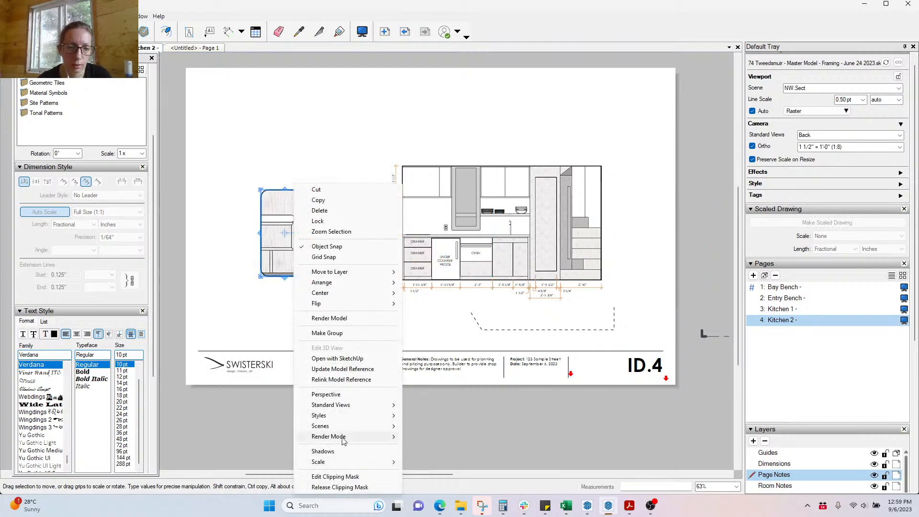
mouse_move(349, 430)
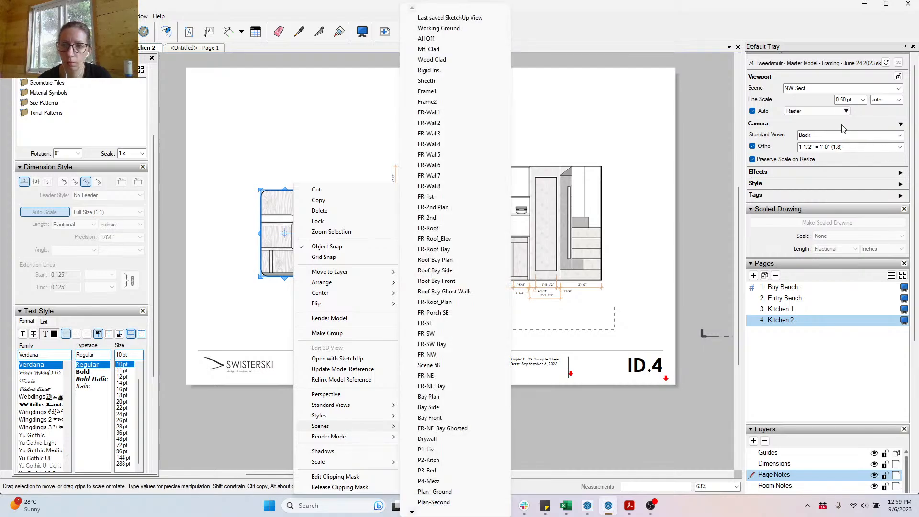
left_click(813, 89)
left_click(900, 89)
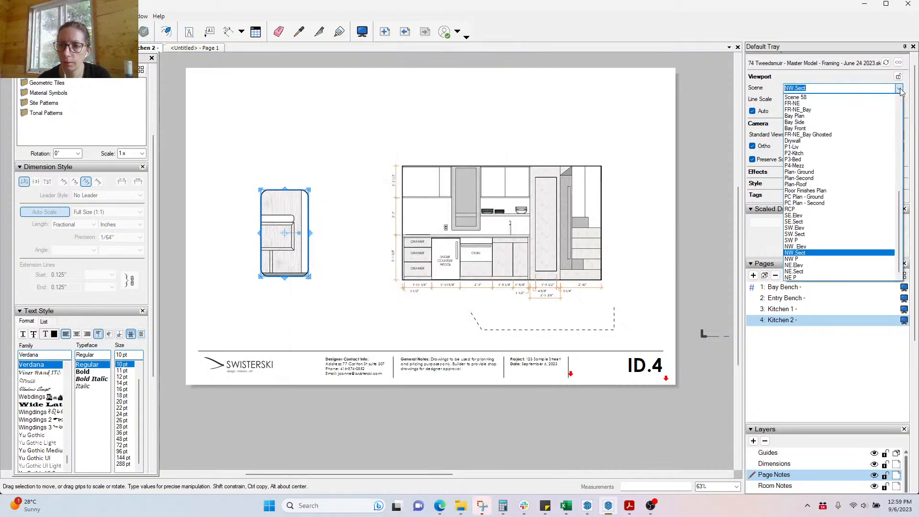
left_click(810, 272)
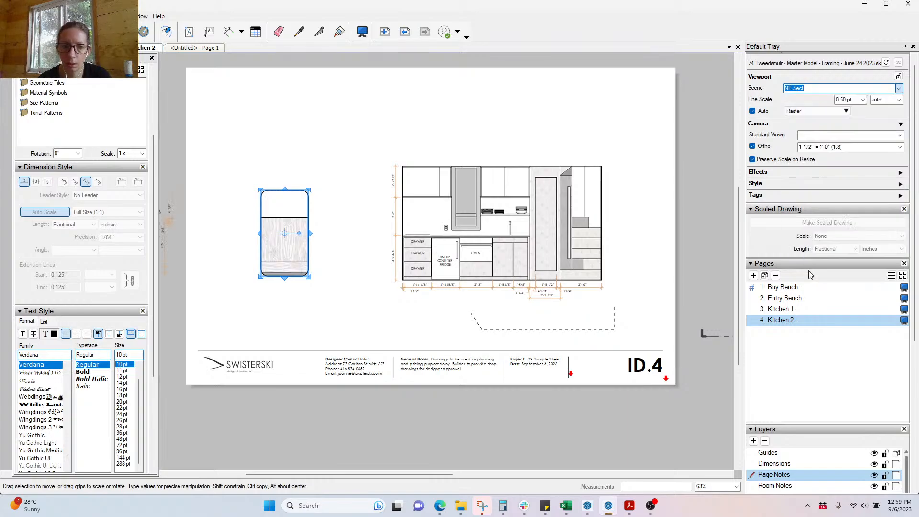
Step: Resize the viewport wider to the left, taller, and cropped on the right
double_click(307, 264)
scroll(536, 258, "down", 5)
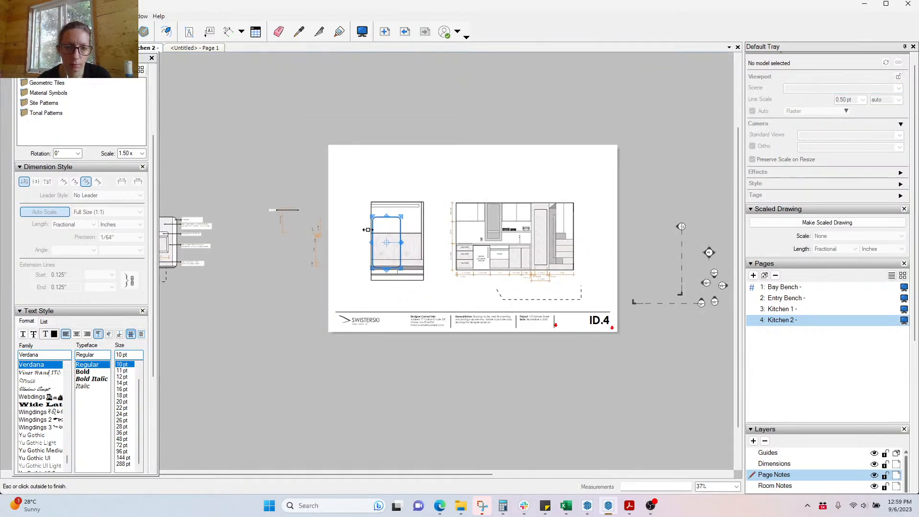
left_click(418, 273)
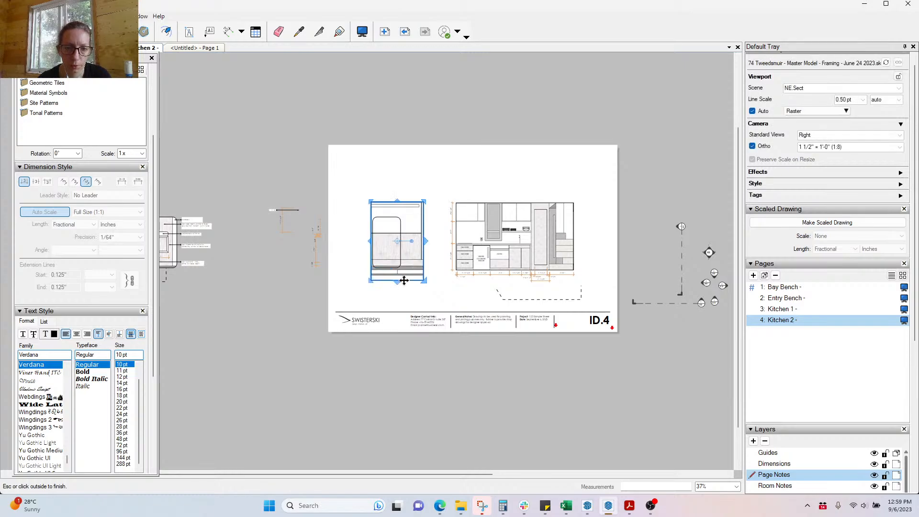
left_click_drag(369, 241, 235, 241)
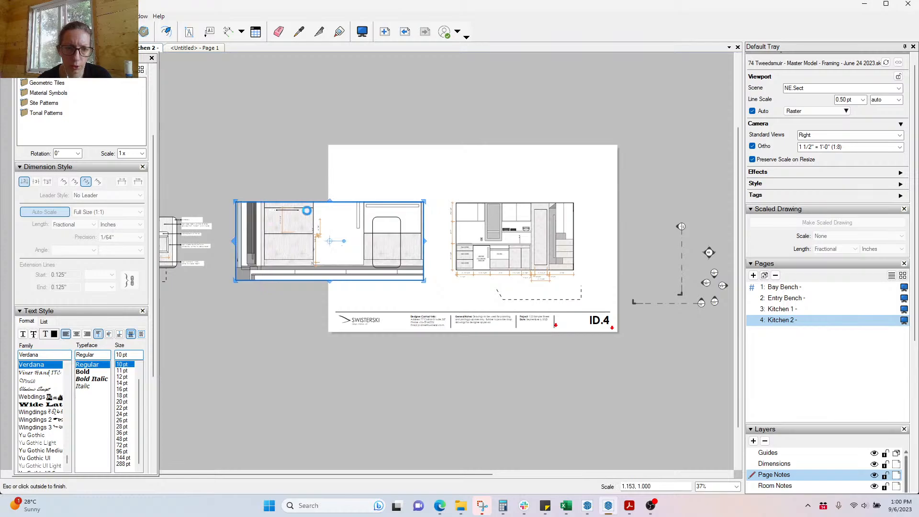
left_click_drag(330, 200, 331, 169)
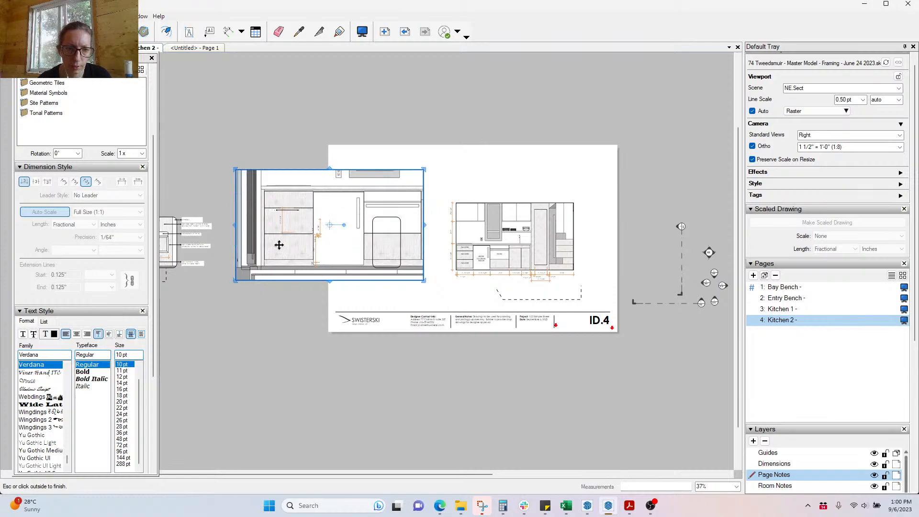
left_click_drag(426, 226, 331, 211)
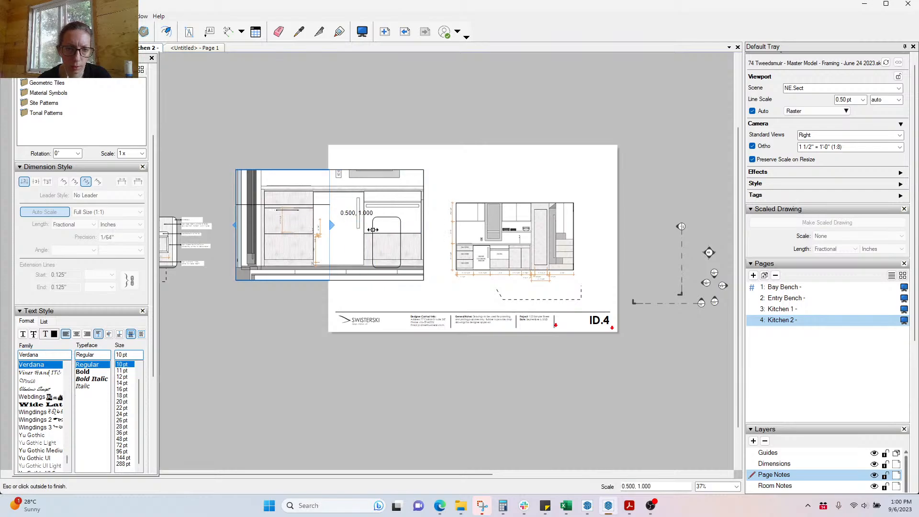
scroll(254, 229, "up", 2)
Step: Move the rounded rectangle over the cabinet section and stretch it into a tall shape
left_click(473, 275)
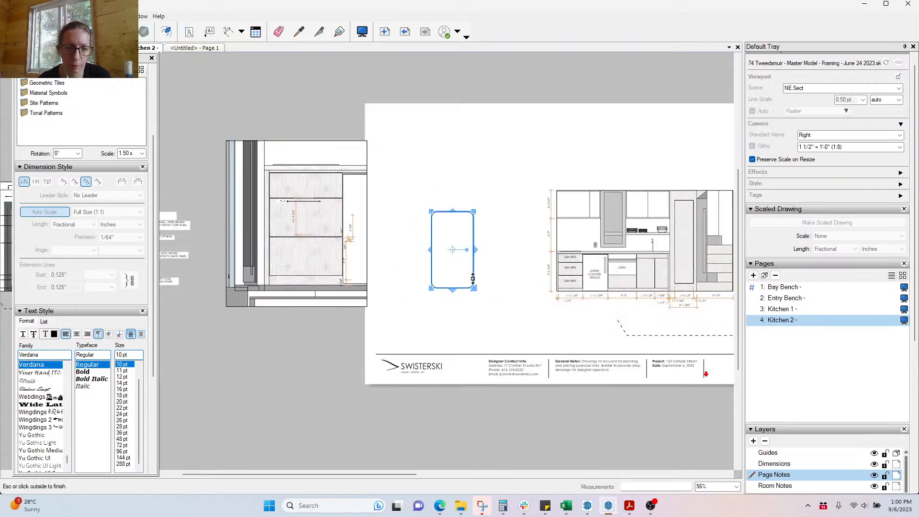
left_click_drag(473, 268, 273, 207)
scroll(243, 186, "up", 3)
scroll(280, 181, "up", 3)
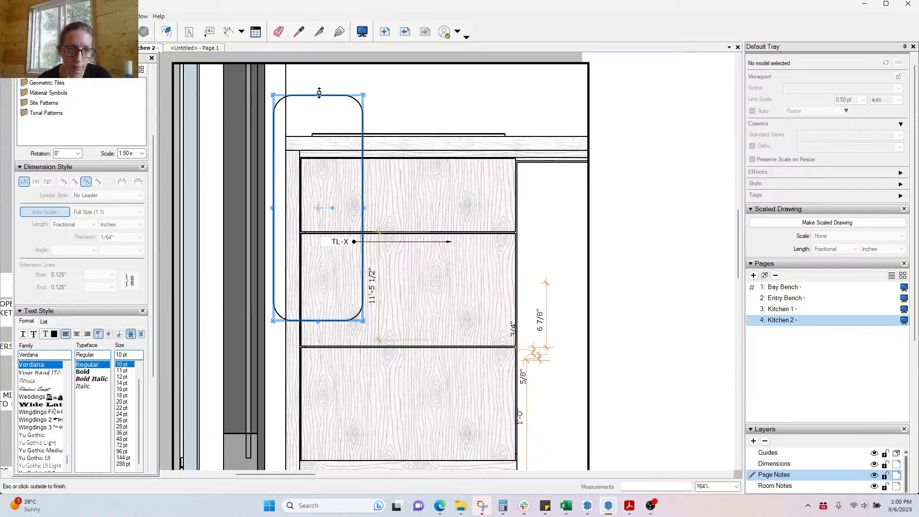
left_click_drag(319, 92, 320, 118)
scroll(365, 181, "down", 2)
scroll(336, 283, "up", 3)
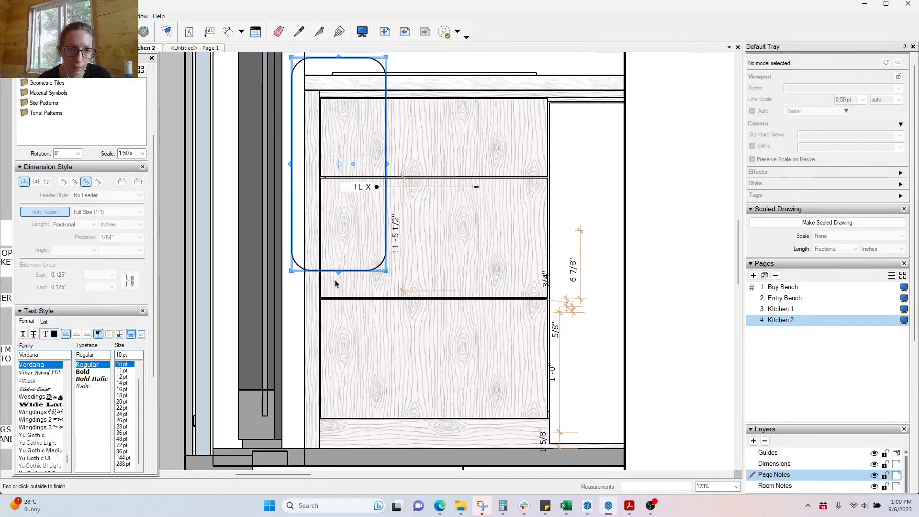
left_click_drag(339, 274, 339, 459)
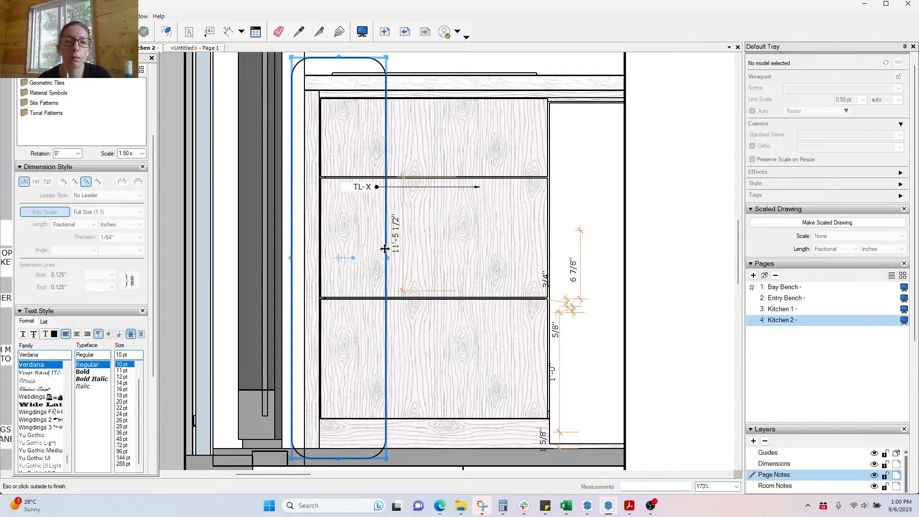
Step: Create a clipping mask cropping the side-section viewport to the rounded rectangle
scroll(301, 219, "down", 5)
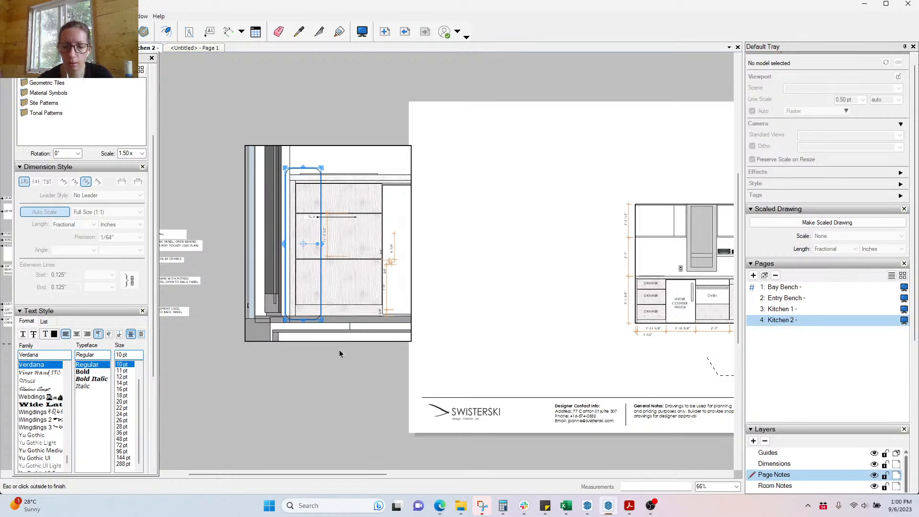
left_click(338, 377)
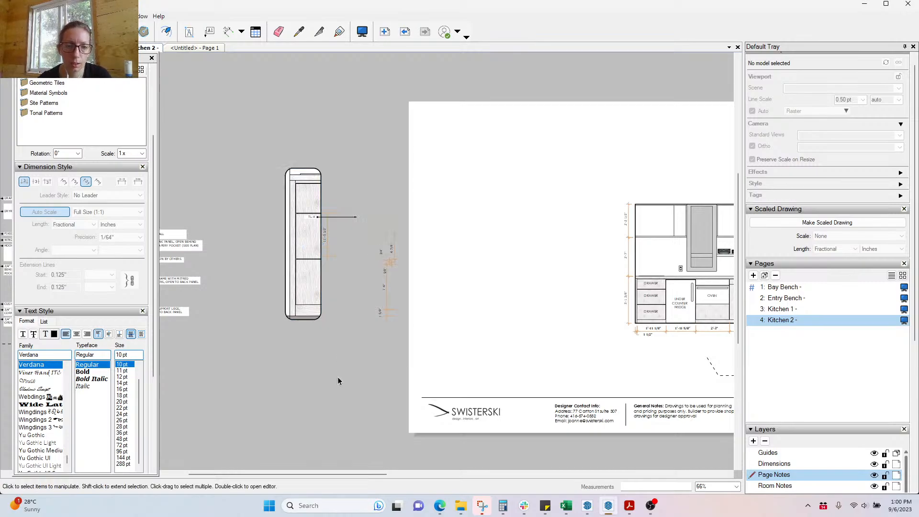
left_click(303, 305)
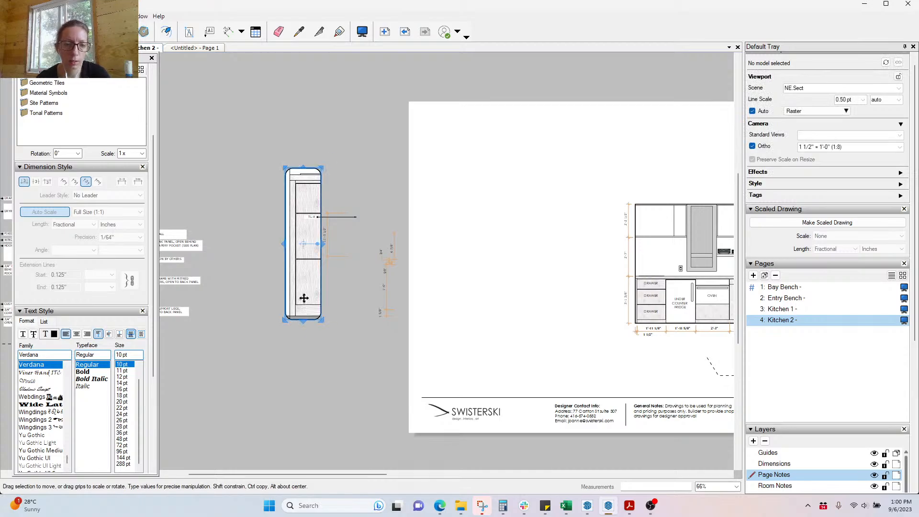